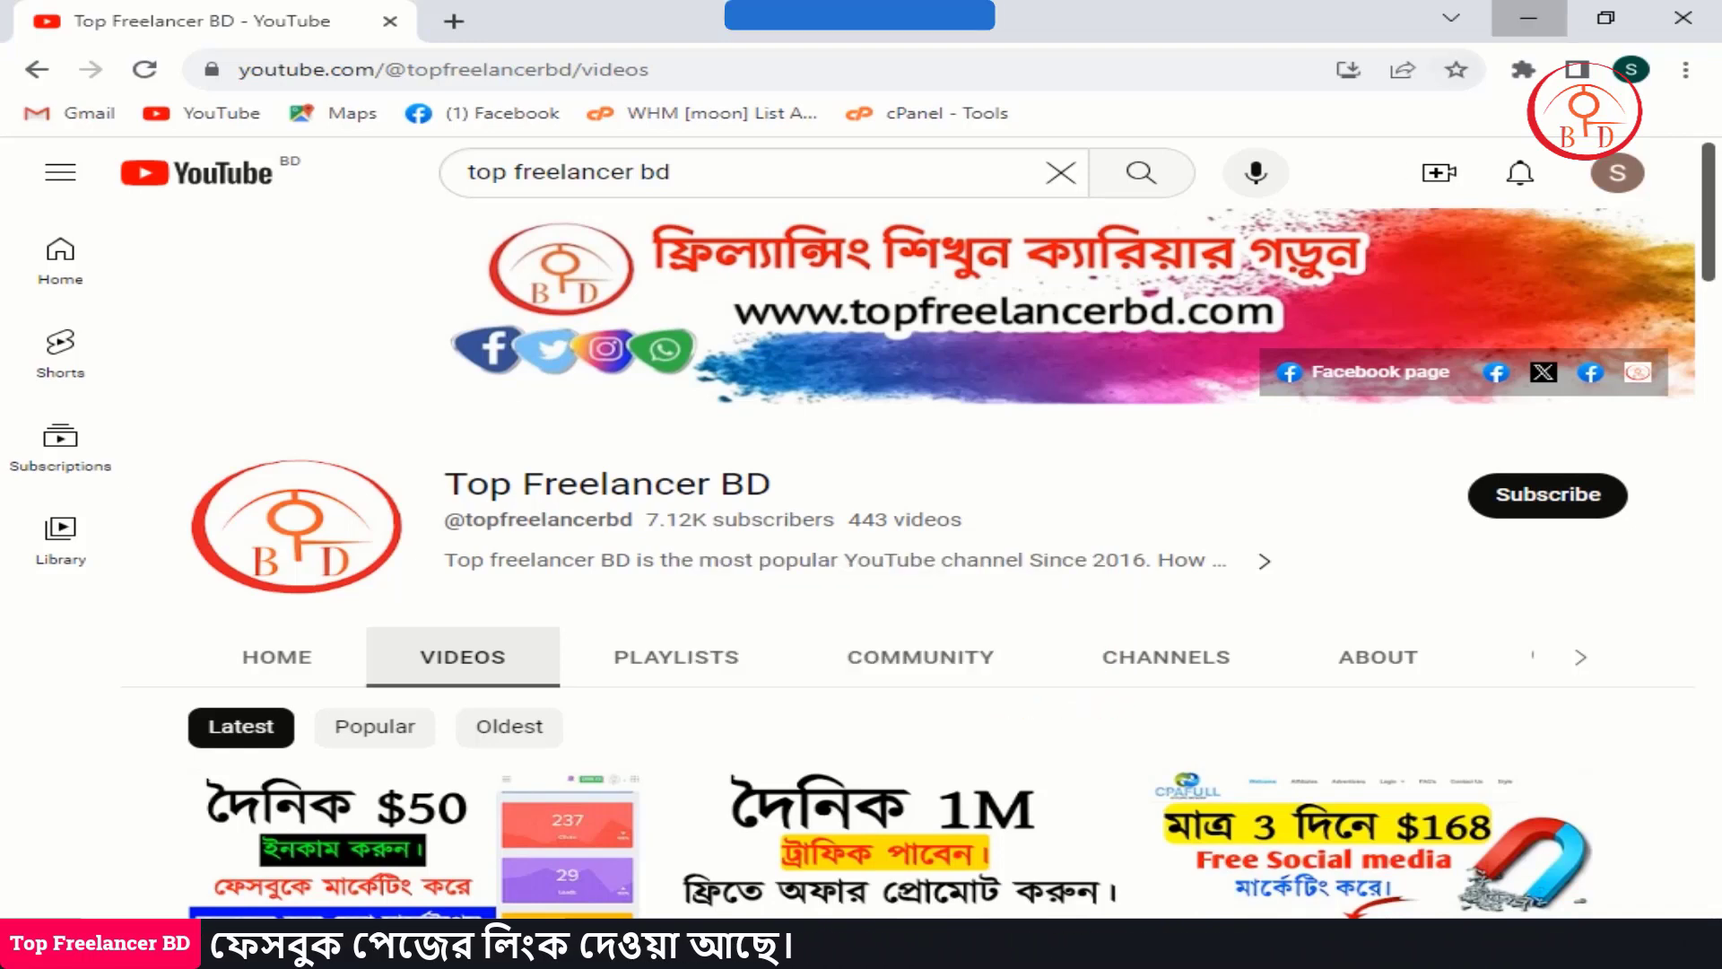
Step: Minimize the browser showing the Top Freelancer BD YouTube channel to reveal the desktop
left_click(1529, 18)
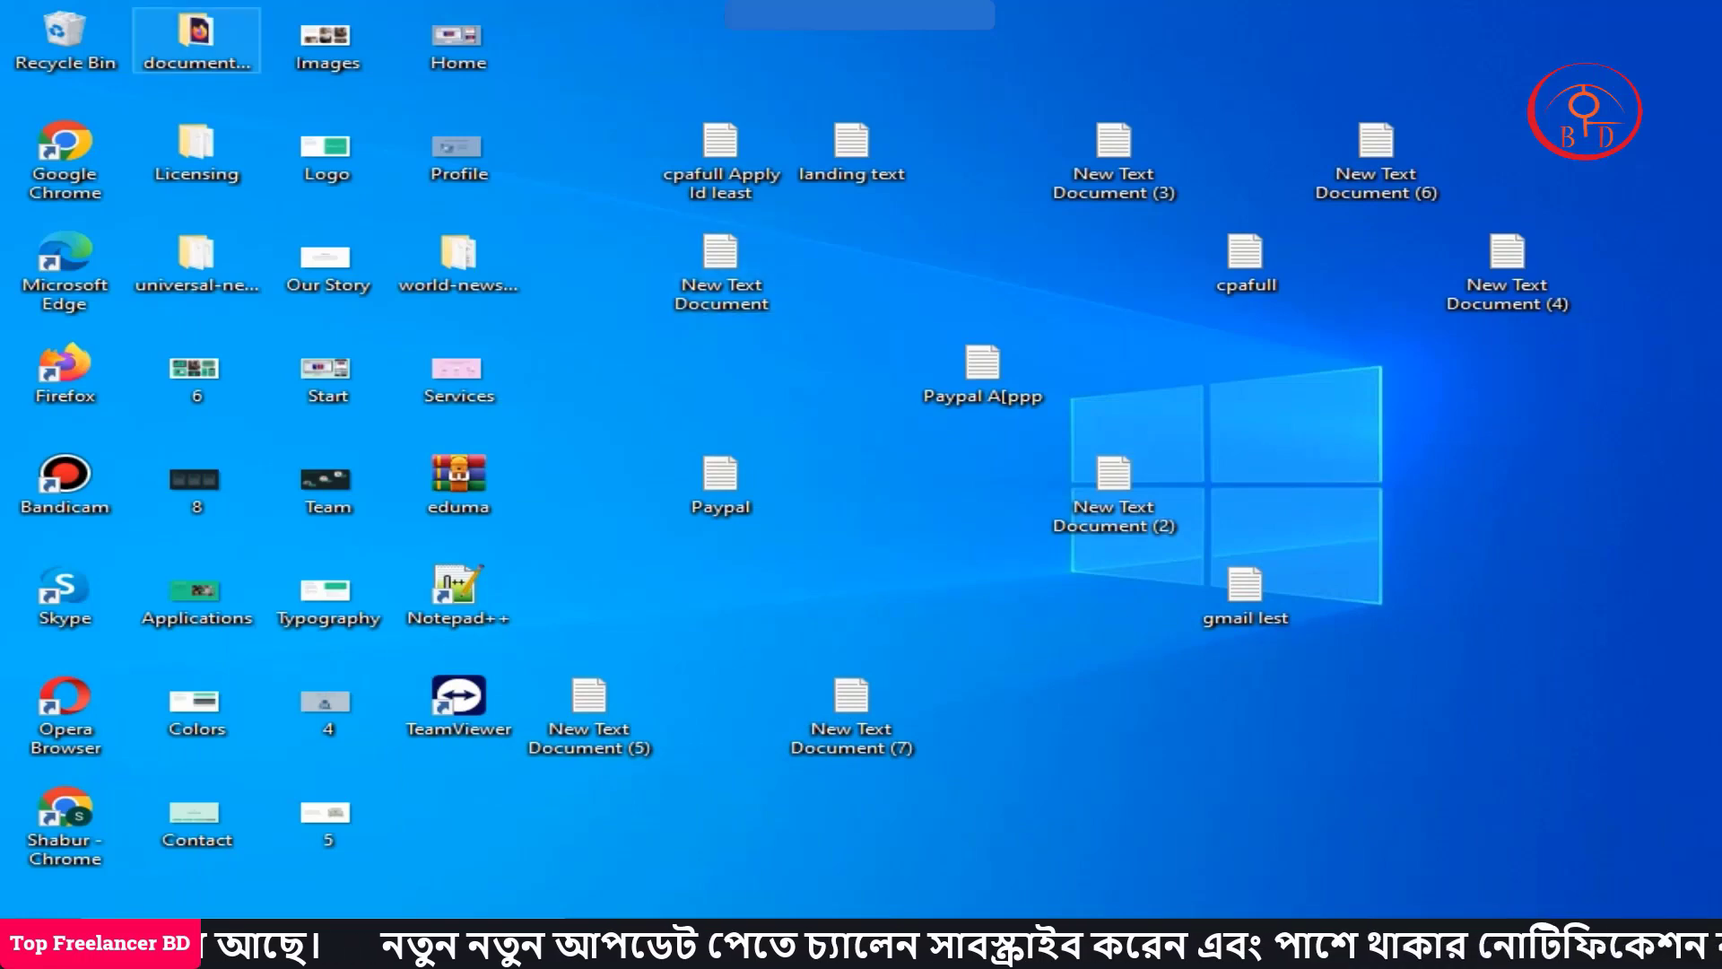
Step: Launch Chrome under a profile and search Google for cpafull
double_click(64, 157)
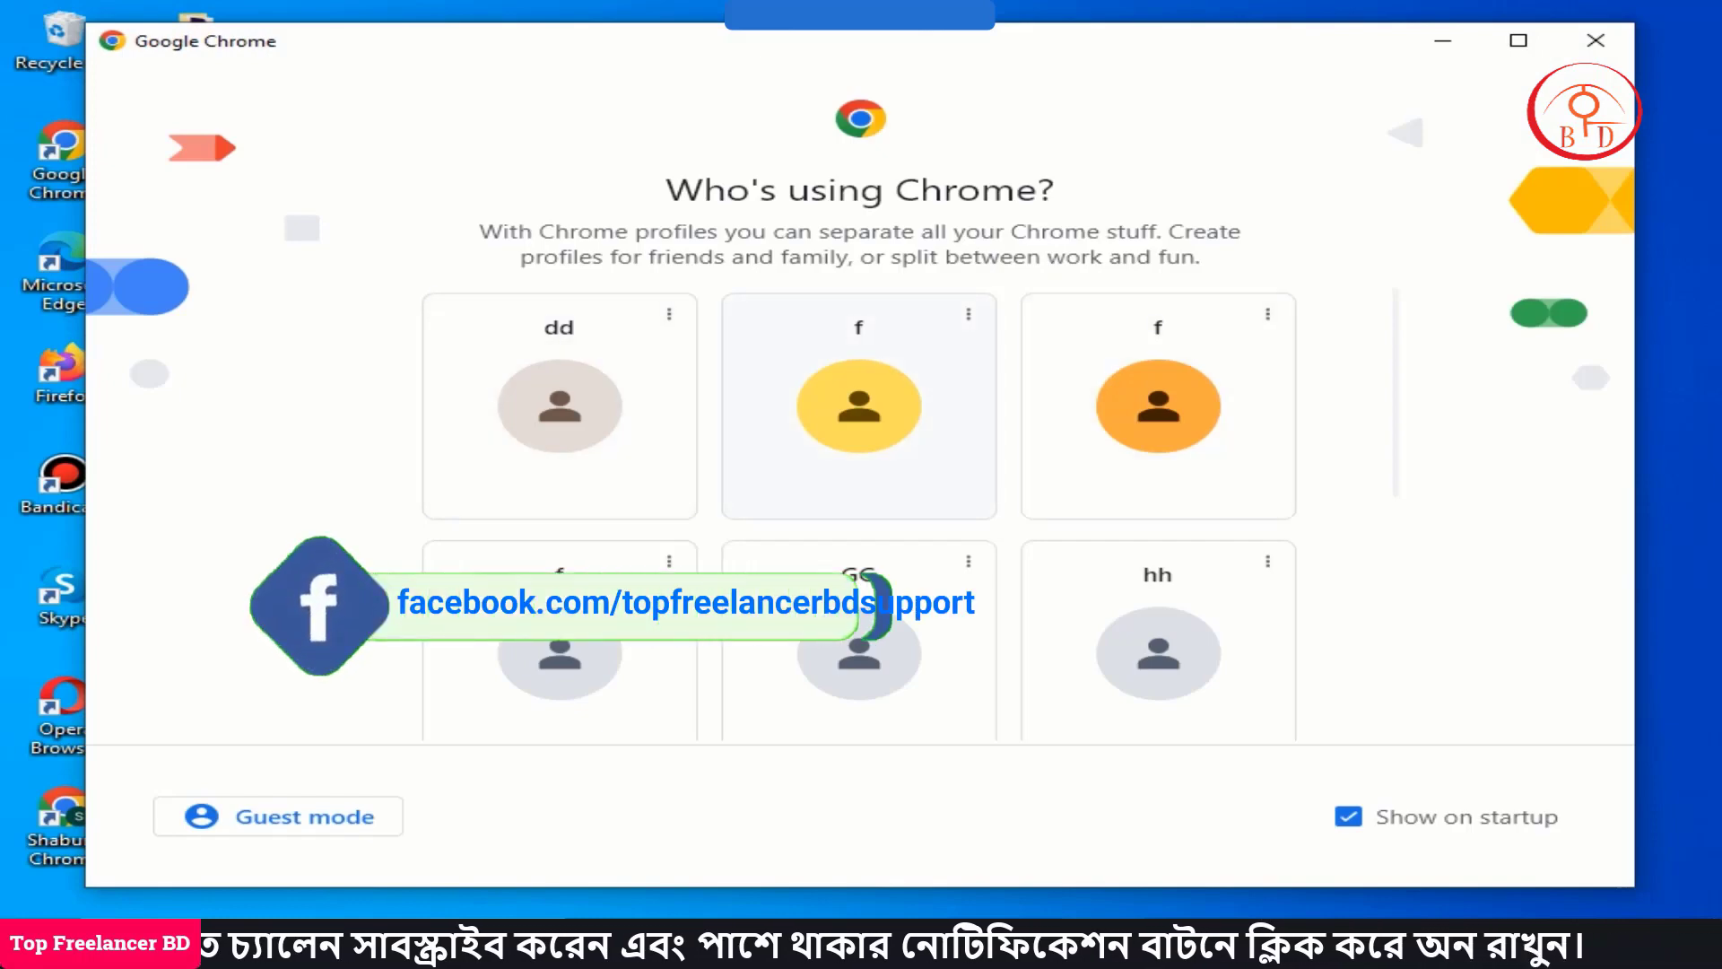
scroll(859, 515, "down", 2)
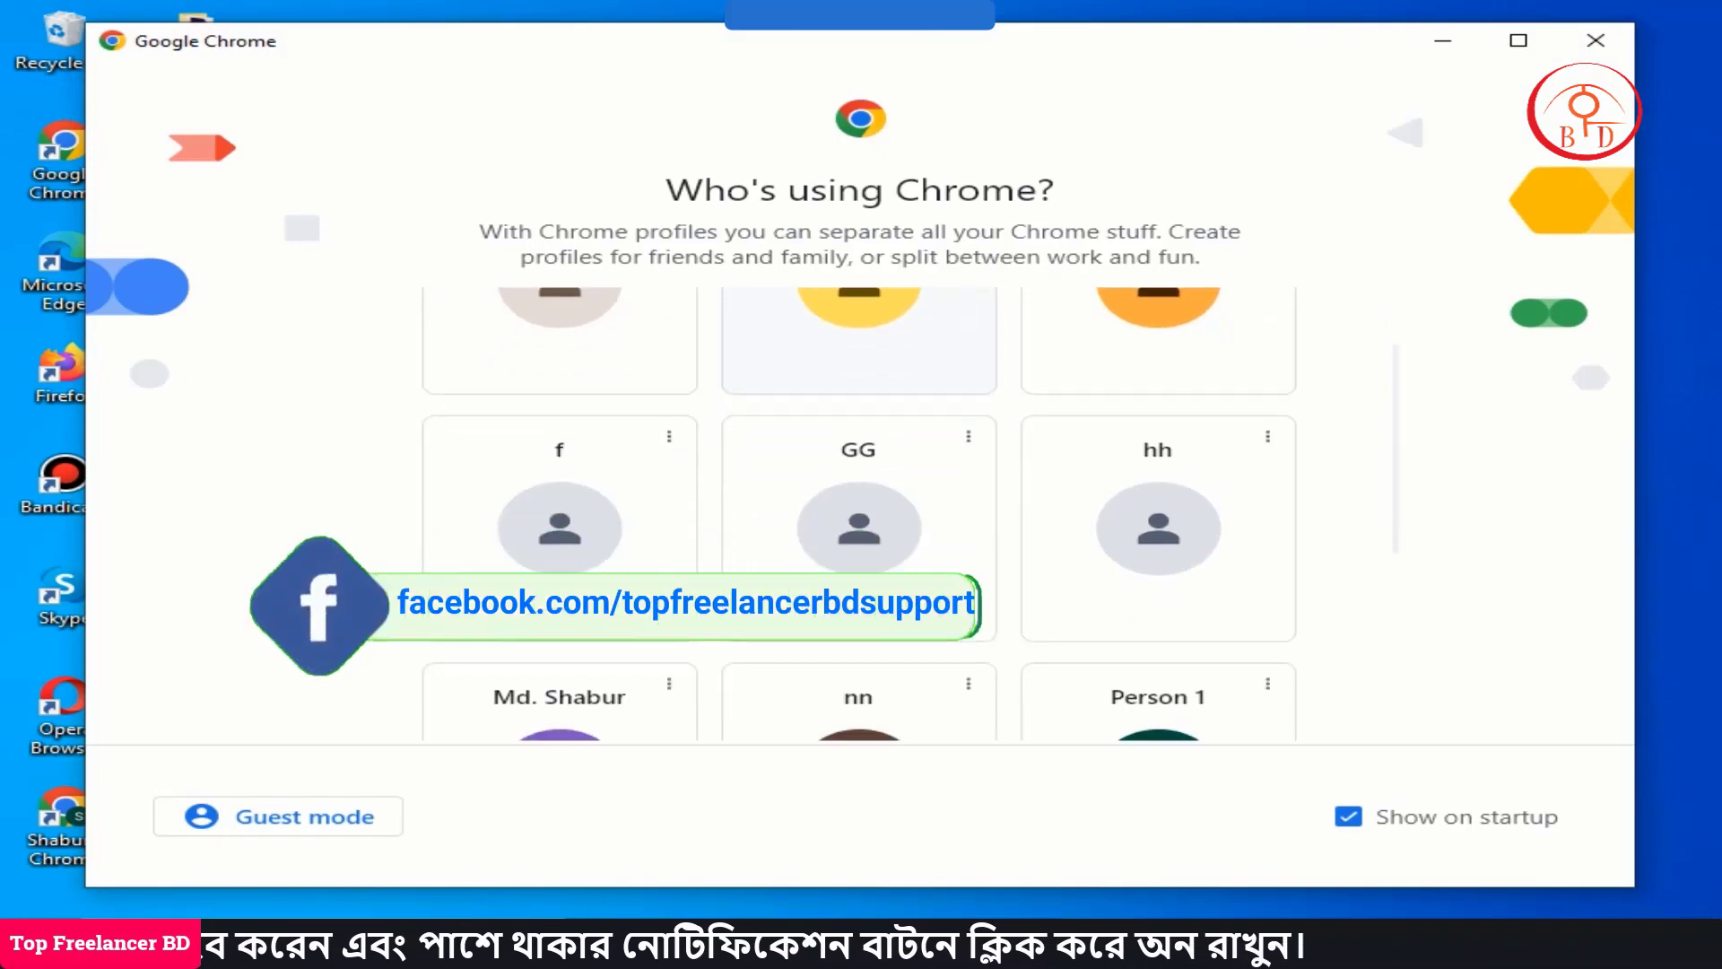
left_click(560, 525)
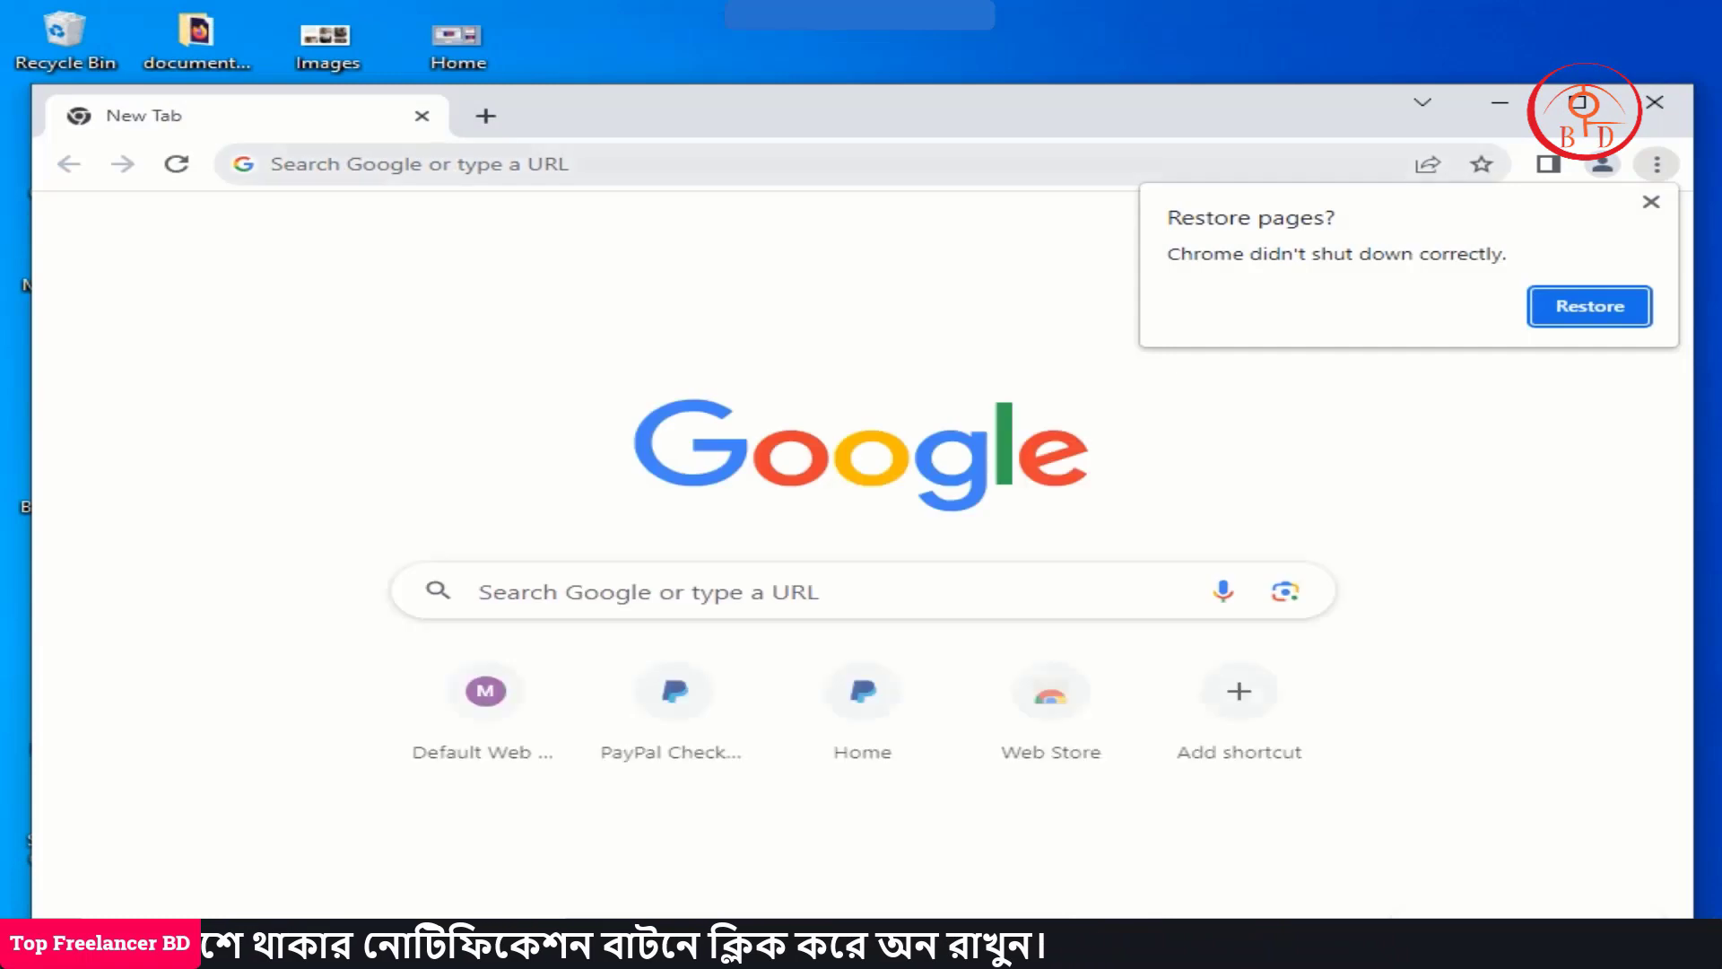
type("cp")
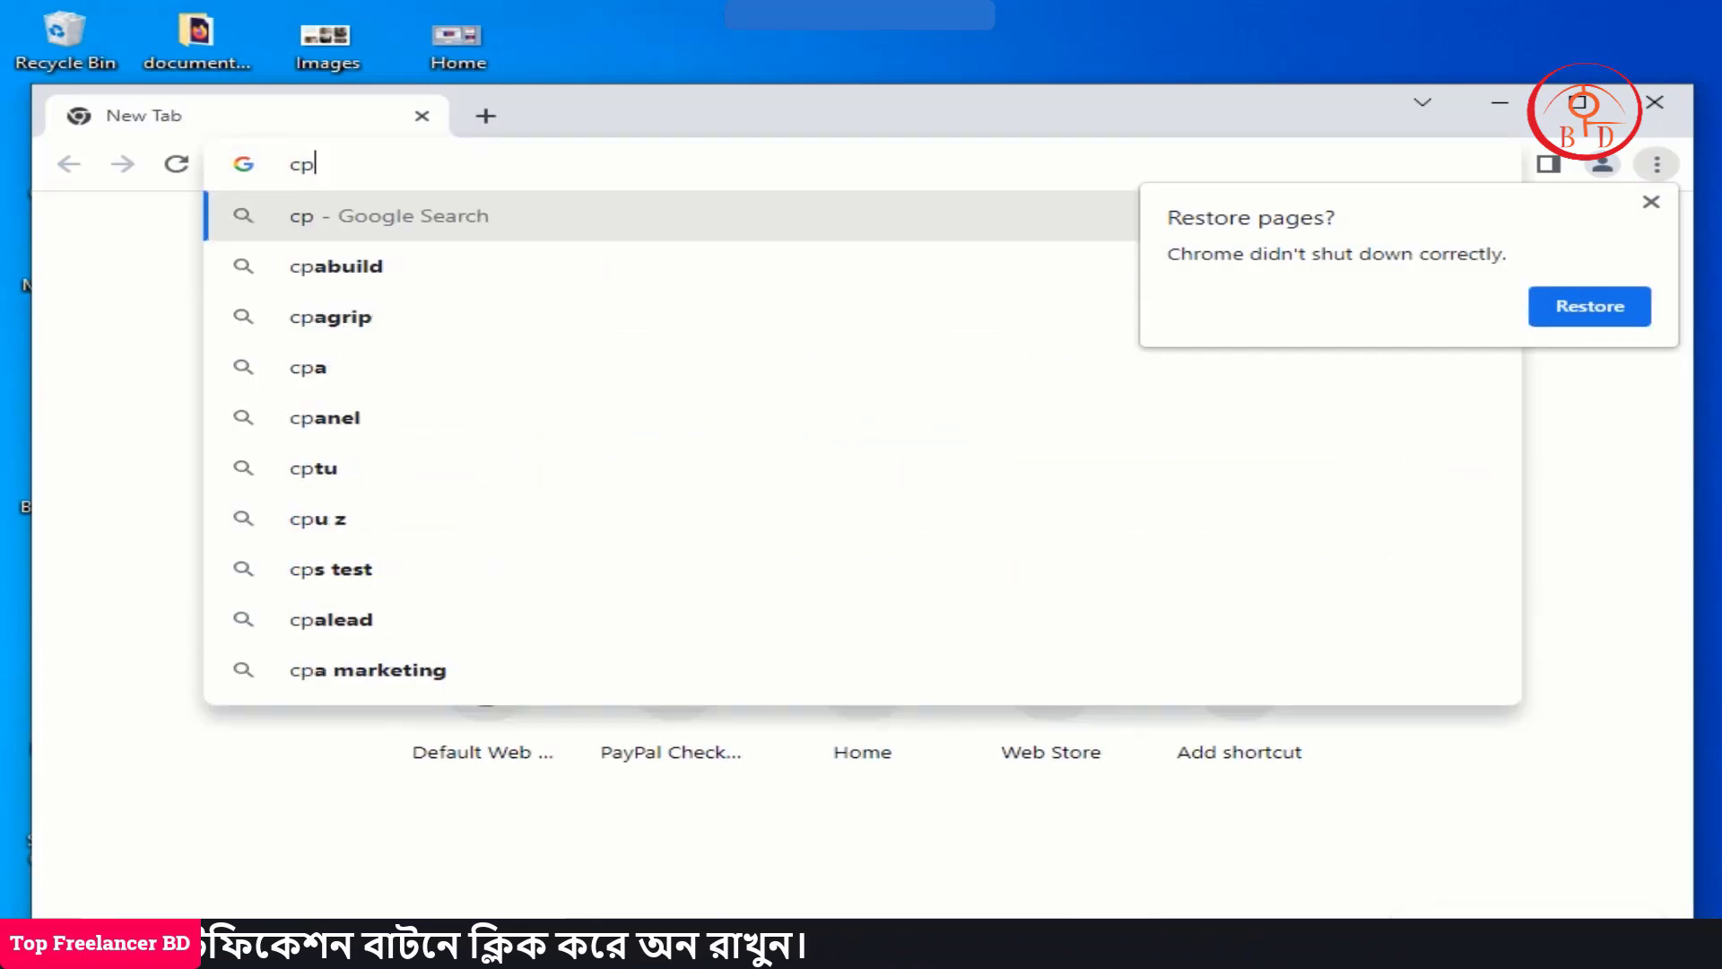
type("af")
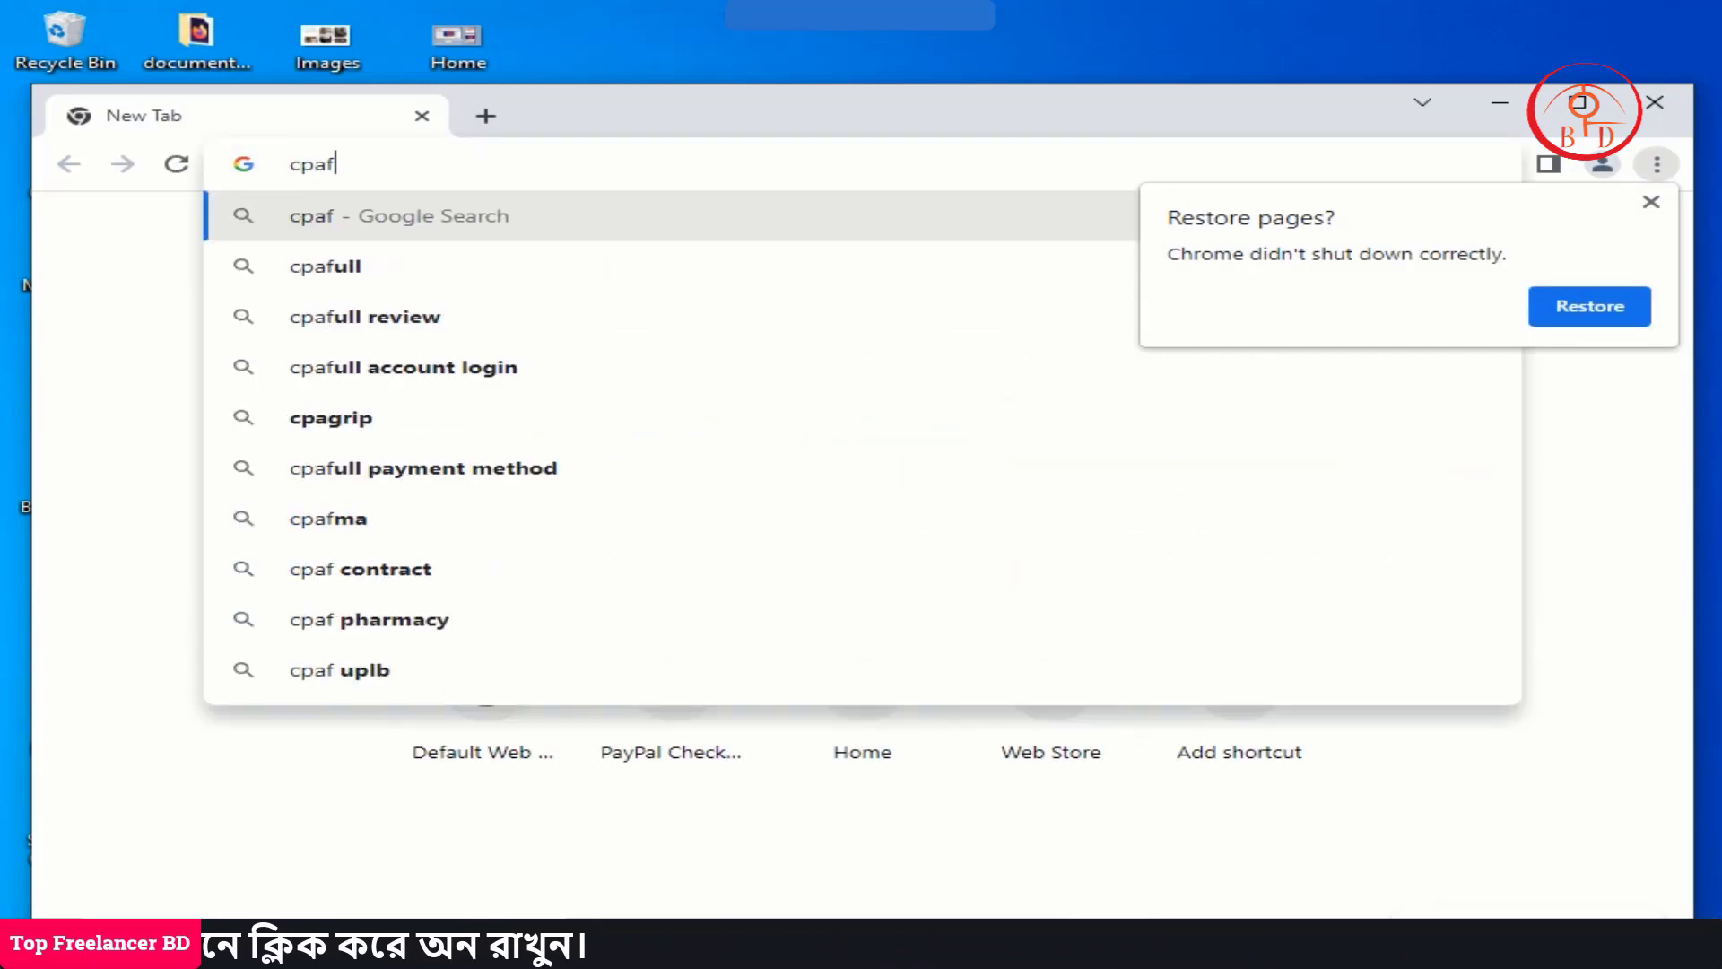
key("Down")
key("Return")
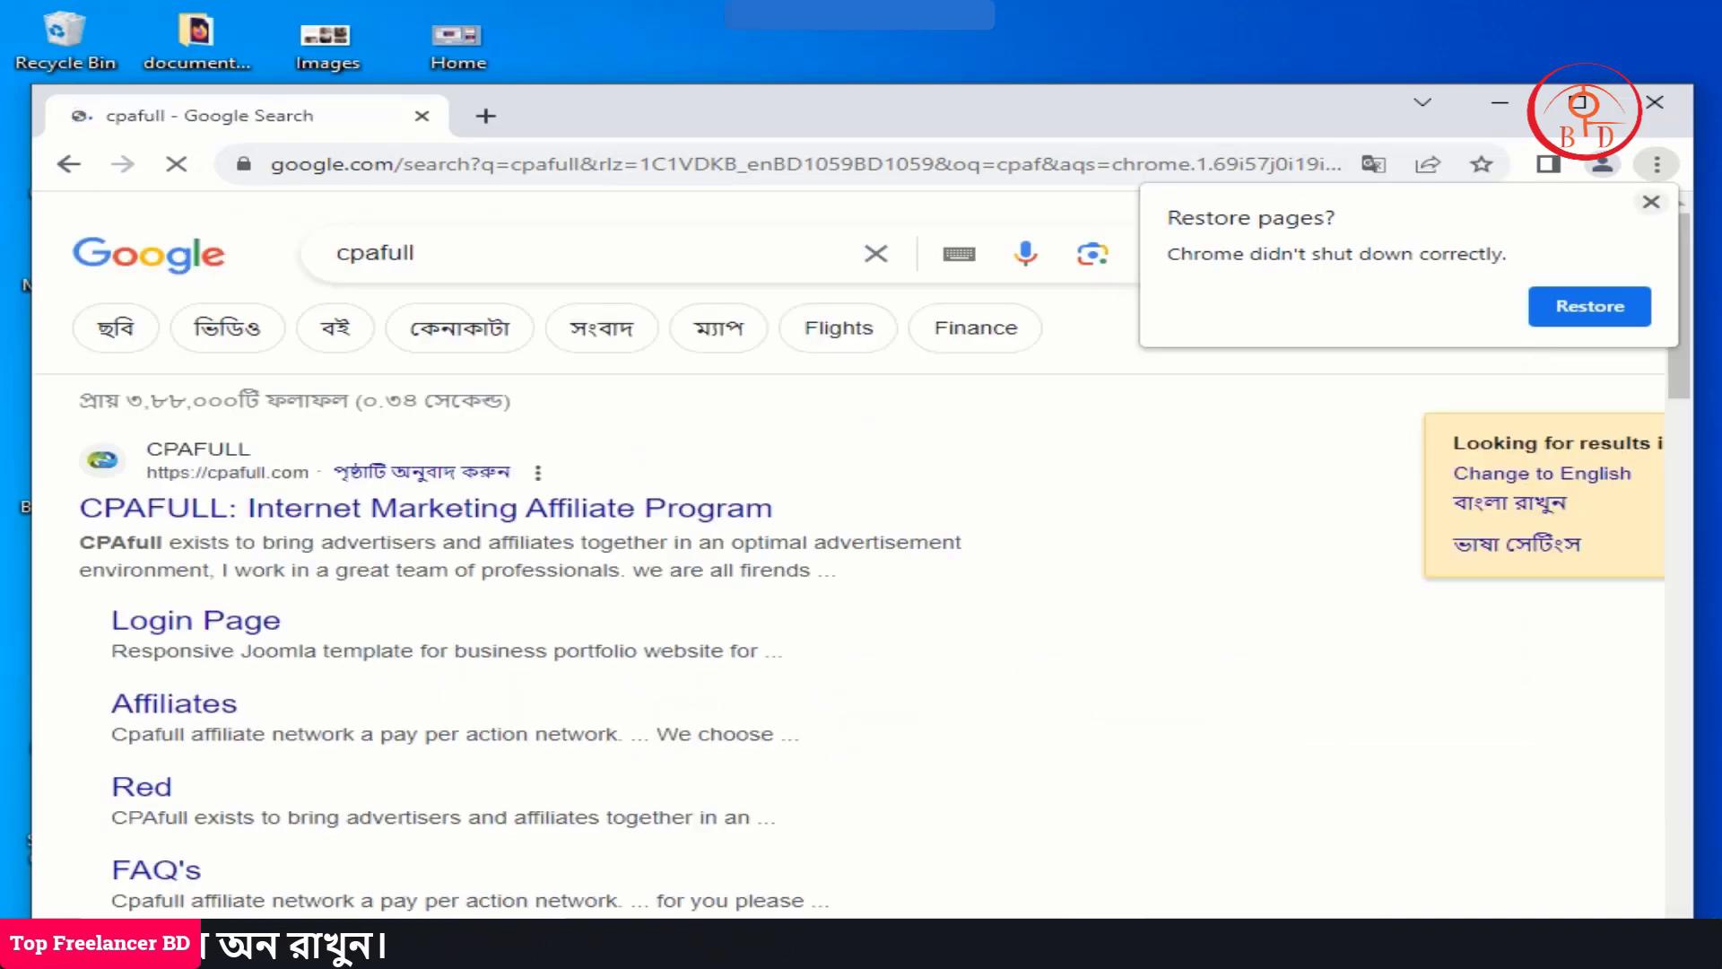
Step: Maximize the browser and open the CPAFULL affiliate program site from the results
left_click(1580, 103)
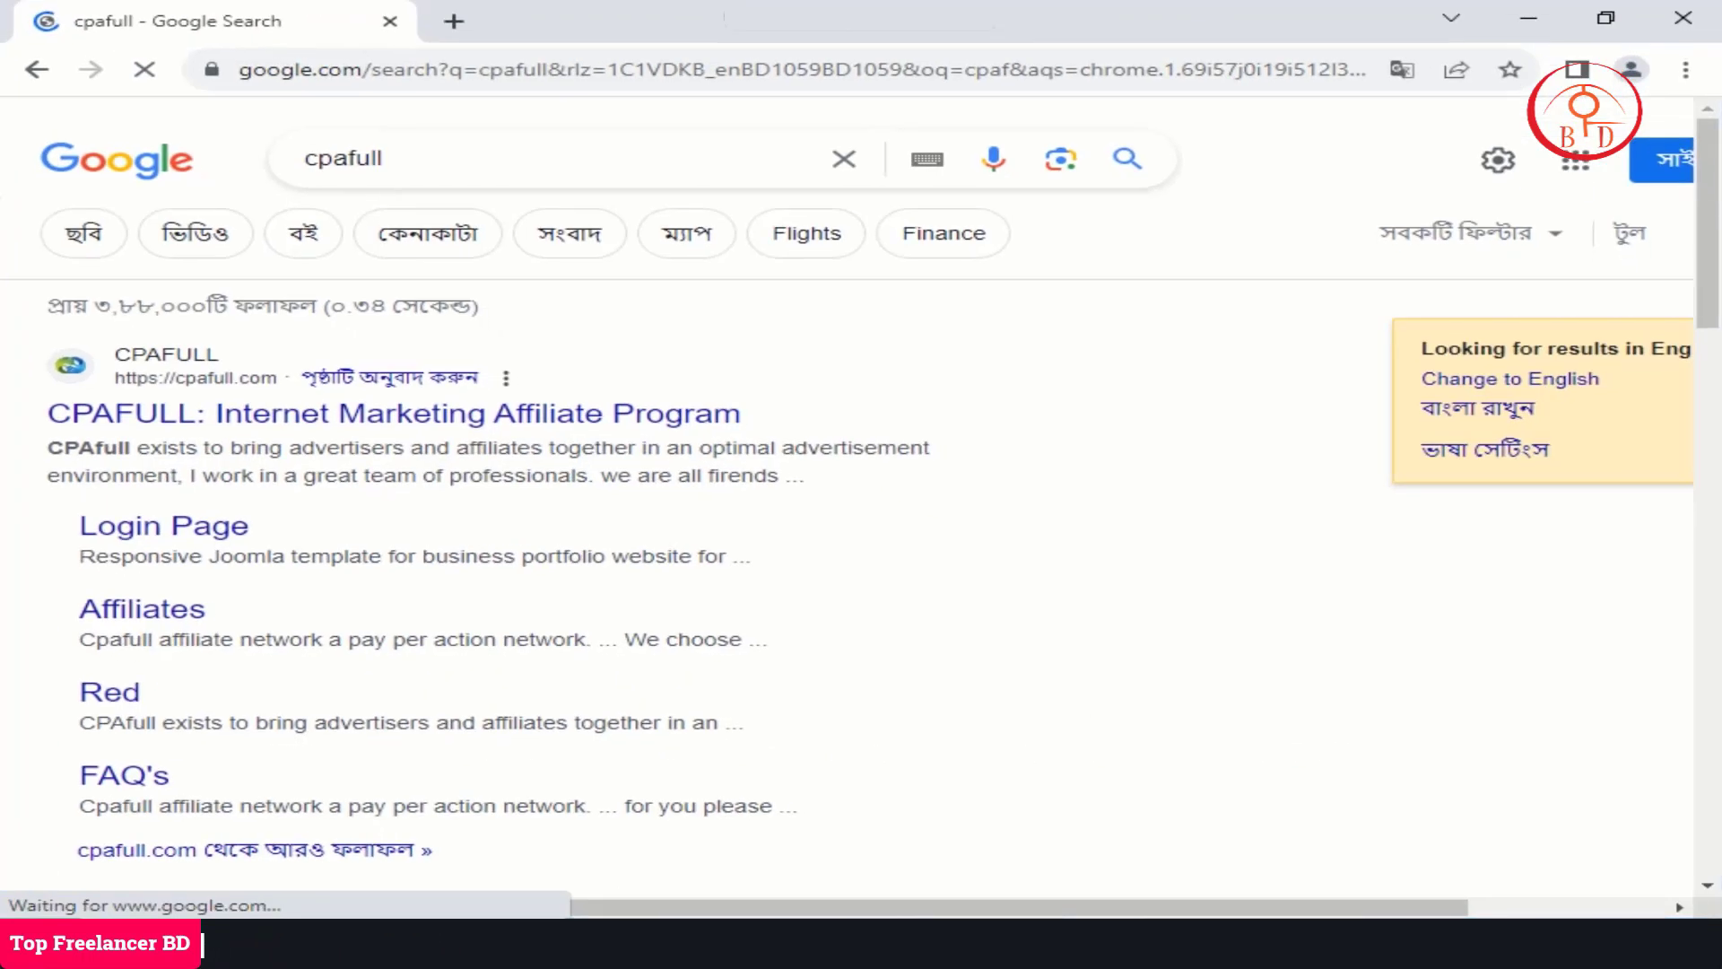
scroll(1585, 106, "down", 2)
scroll(1585, 106, "up", 2)
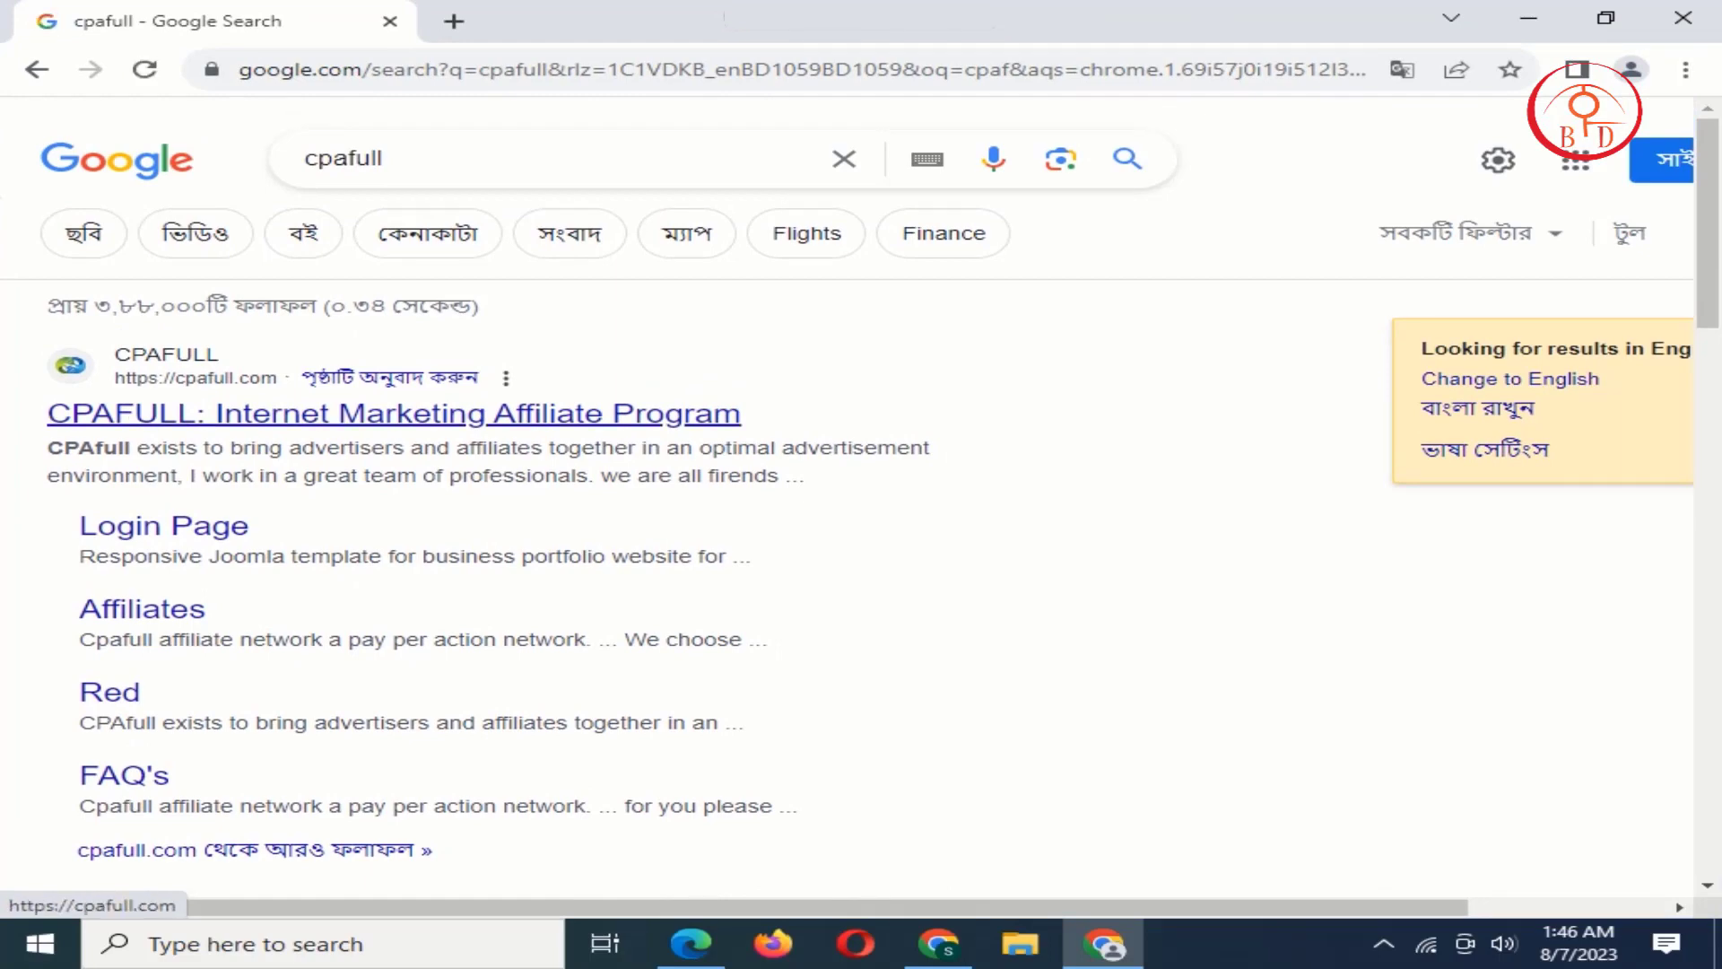
left_click(394, 414)
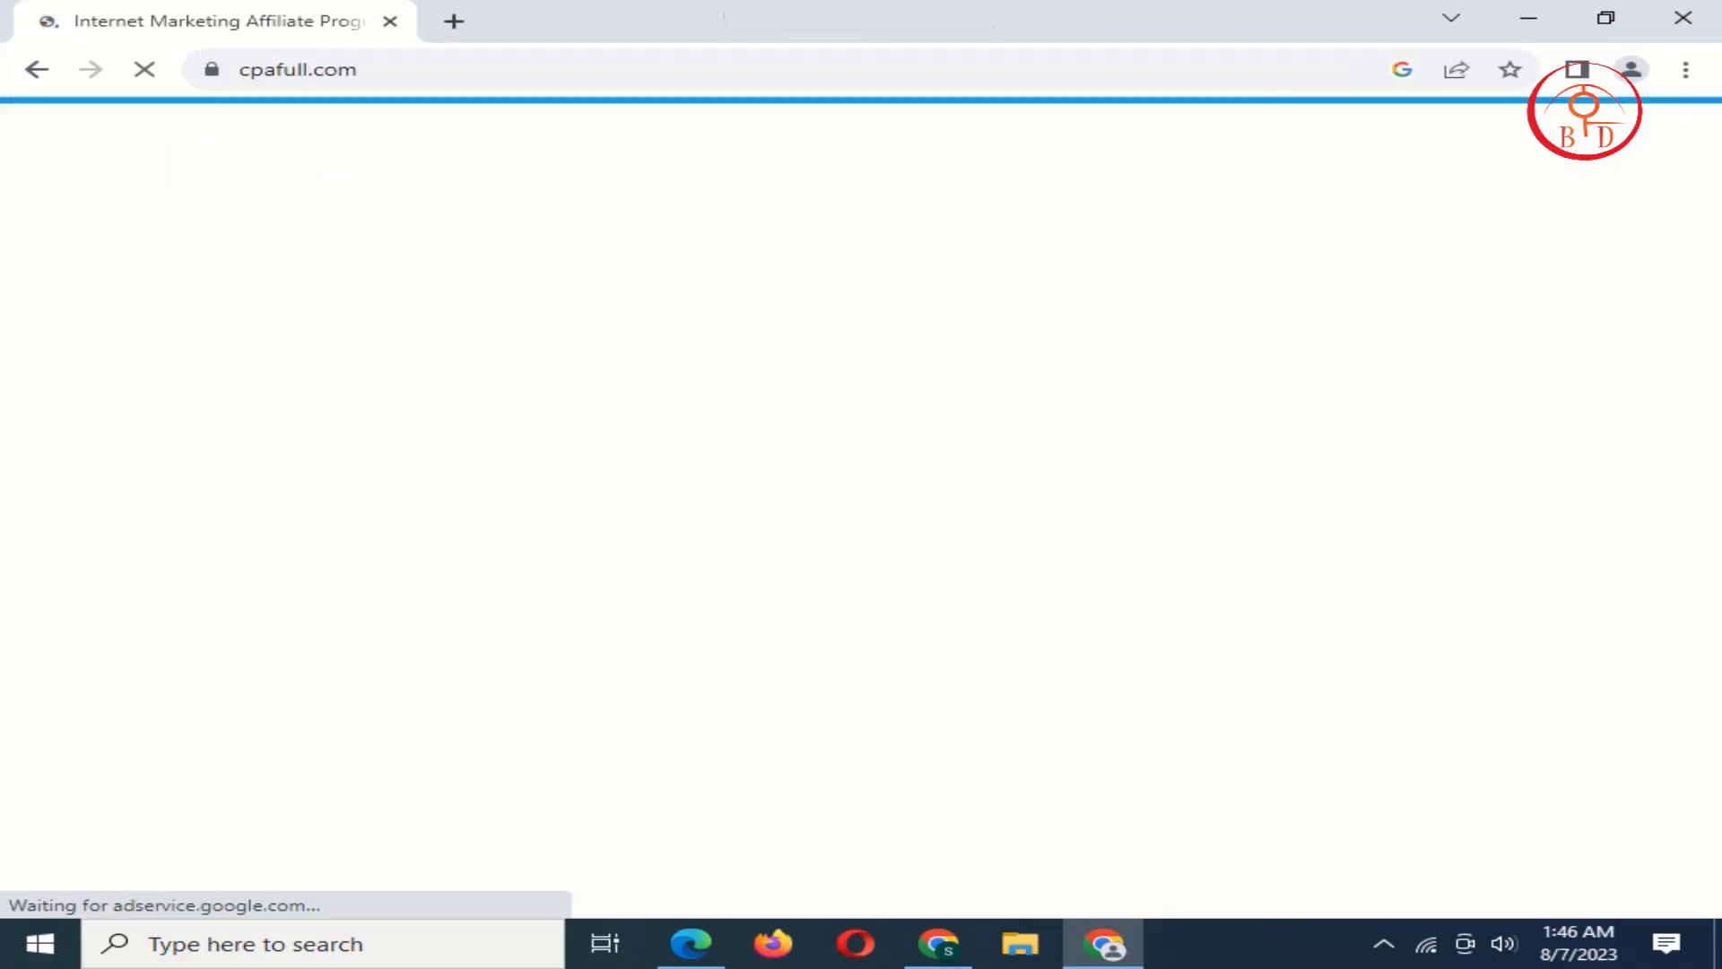
Step: Go to CPAFULL's affiliate sign-up form and scroll through it
scroll(249, 466, "down", 1)
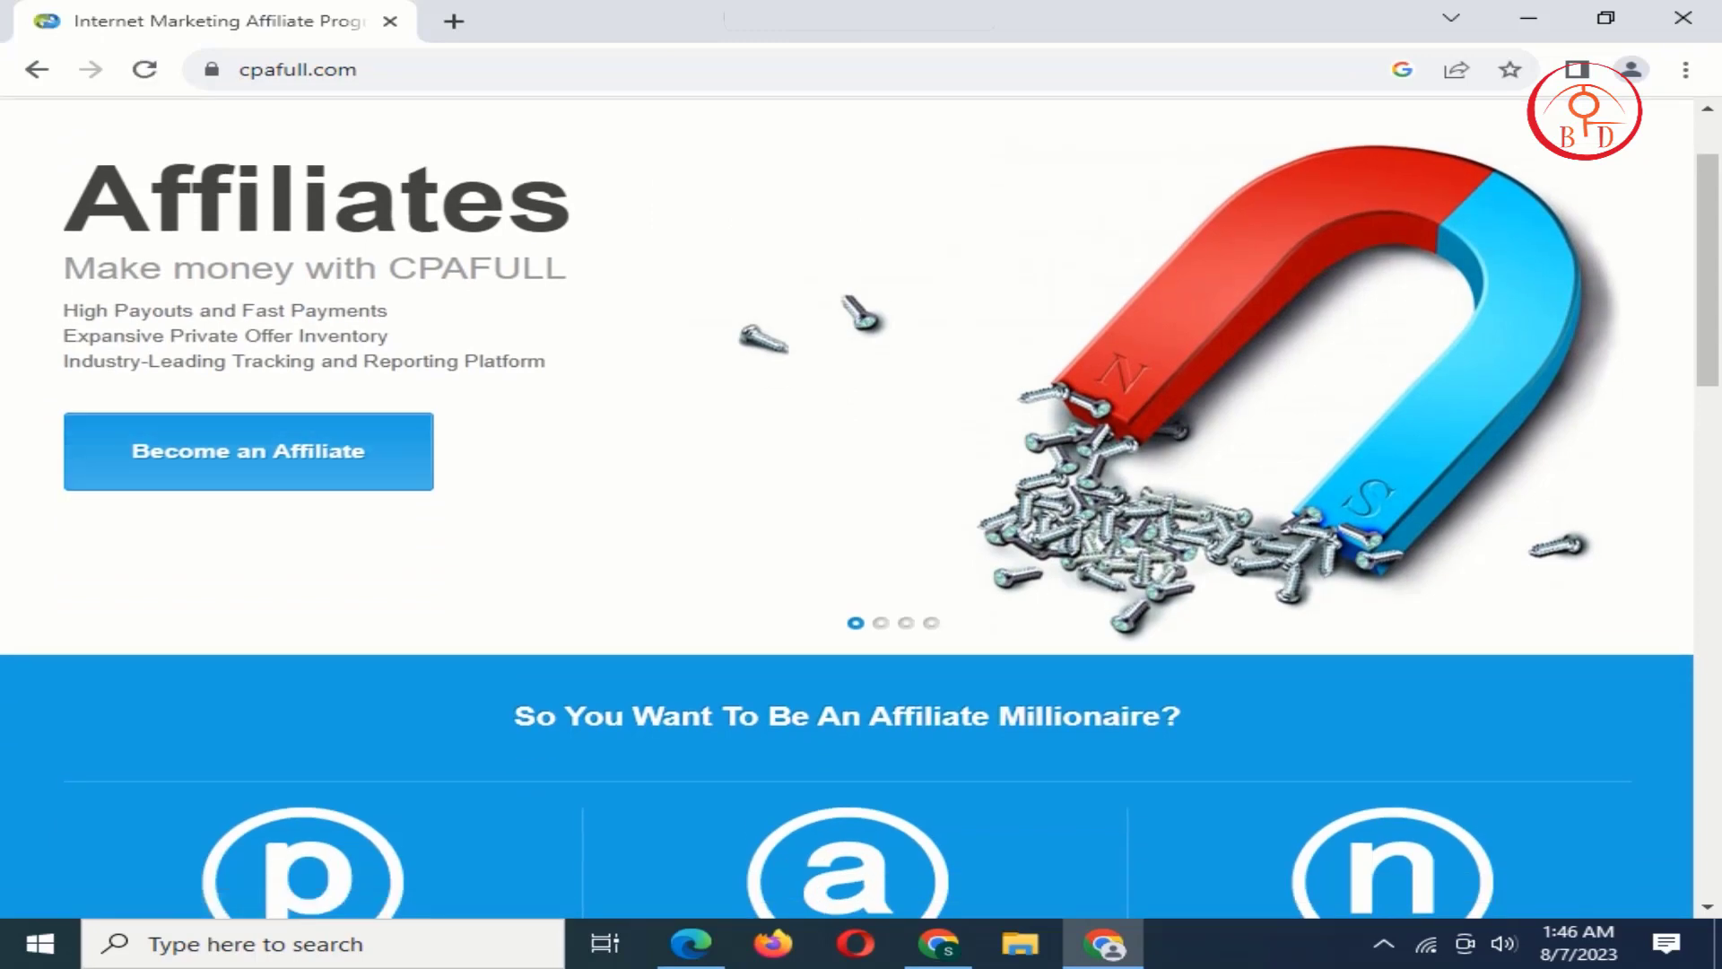
left_click(248, 452)
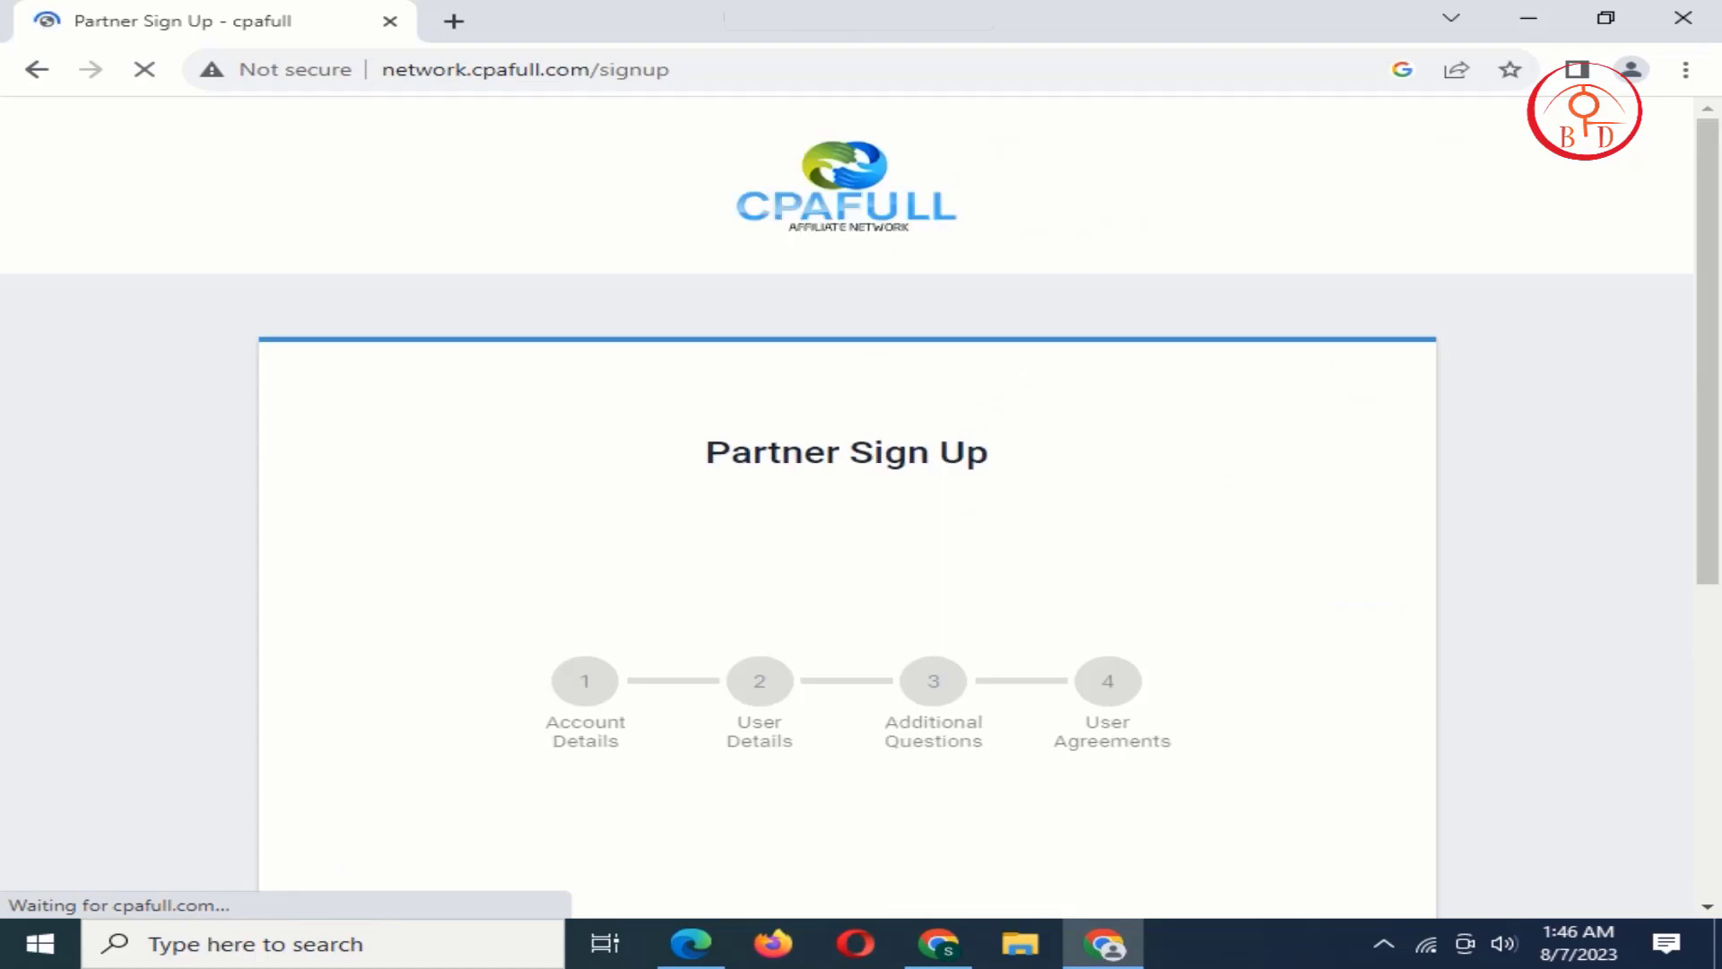
scroll(847, 502, "down", 10)
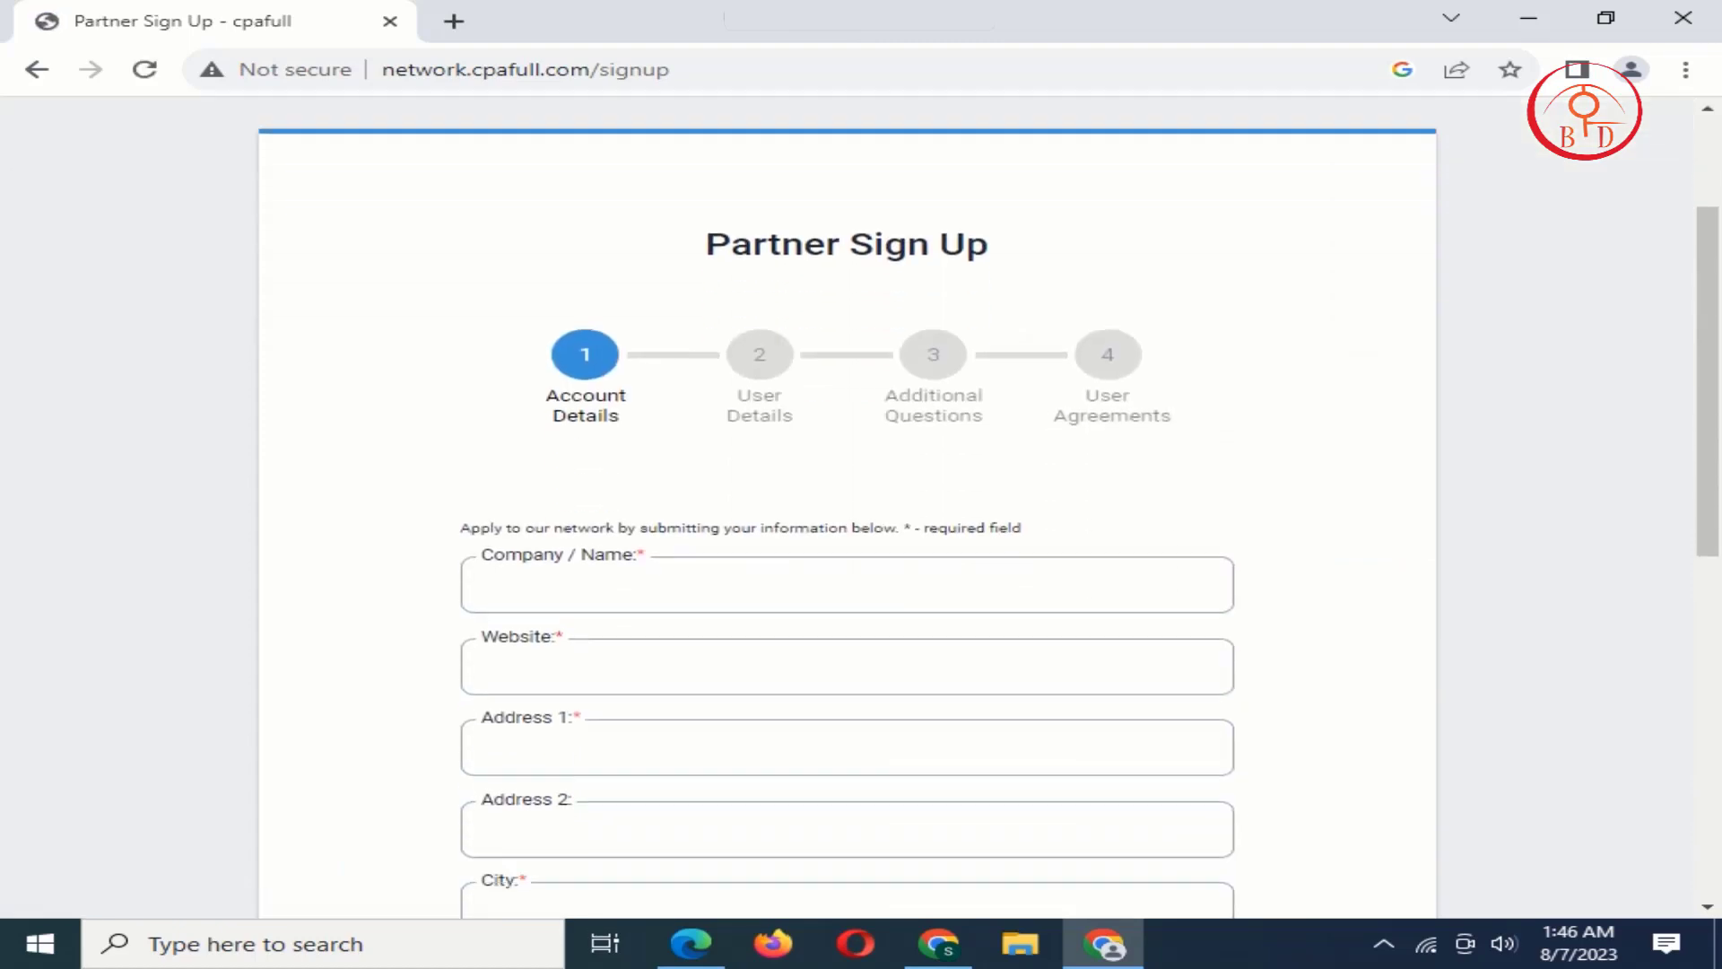
scroll(846, 503, "up", 4)
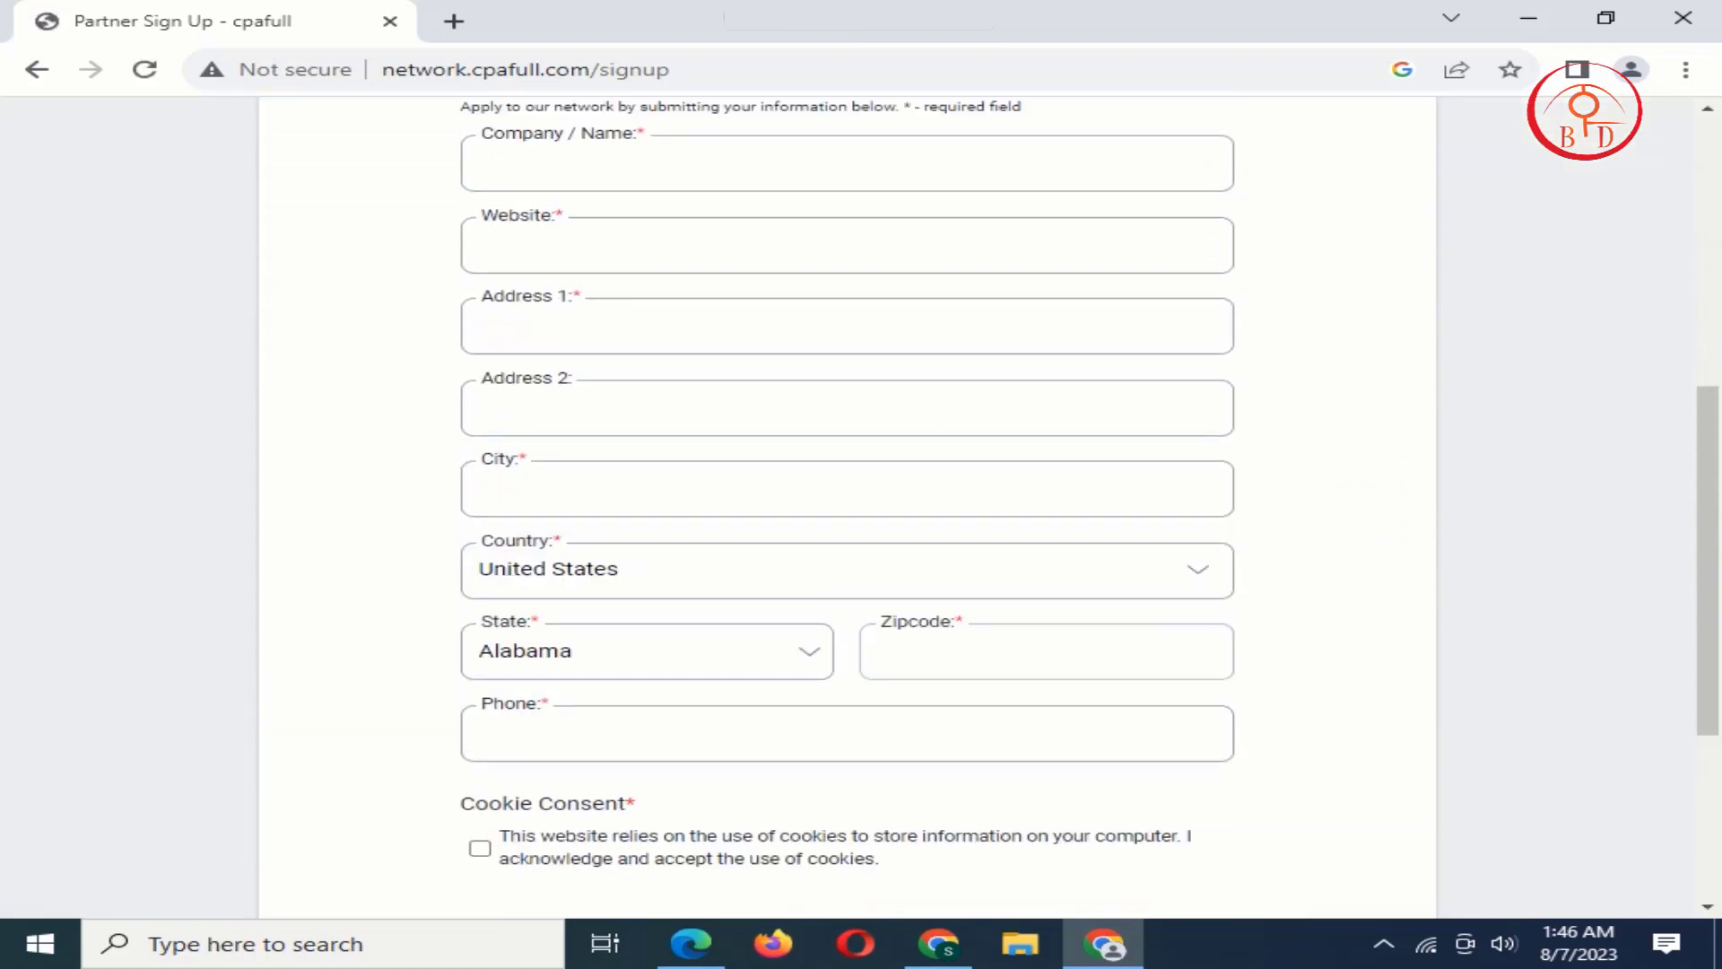
scroll(846, 502, "up", 5)
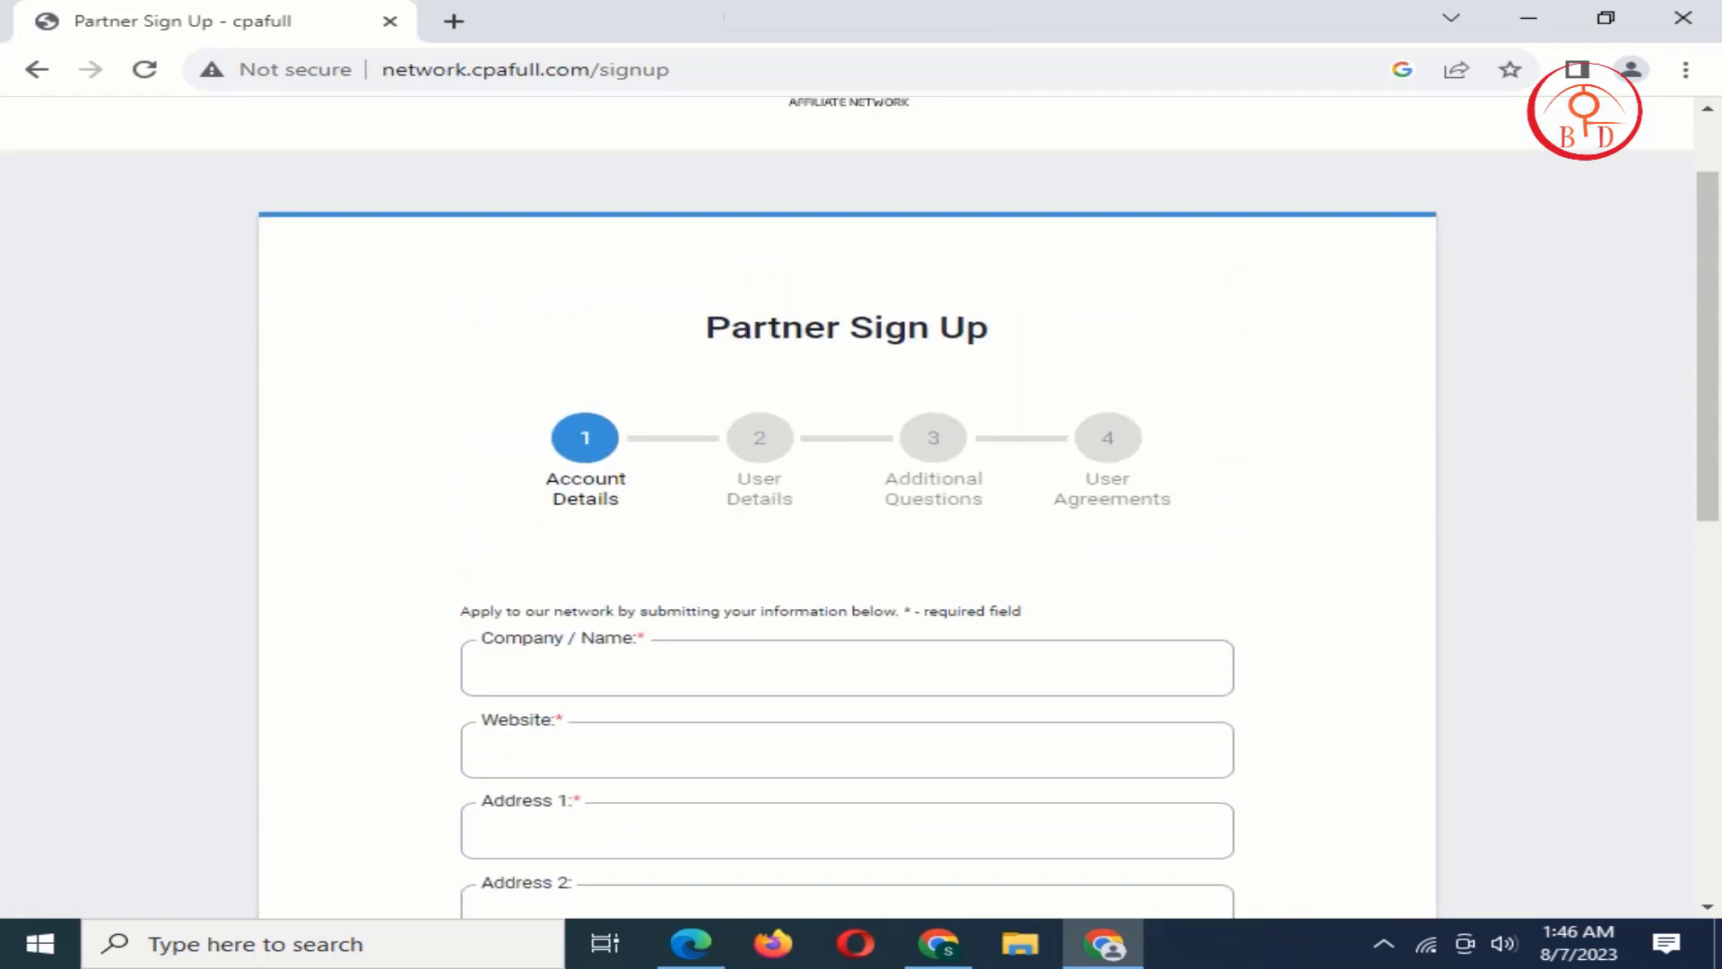
scroll(847, 502, "down", 1)
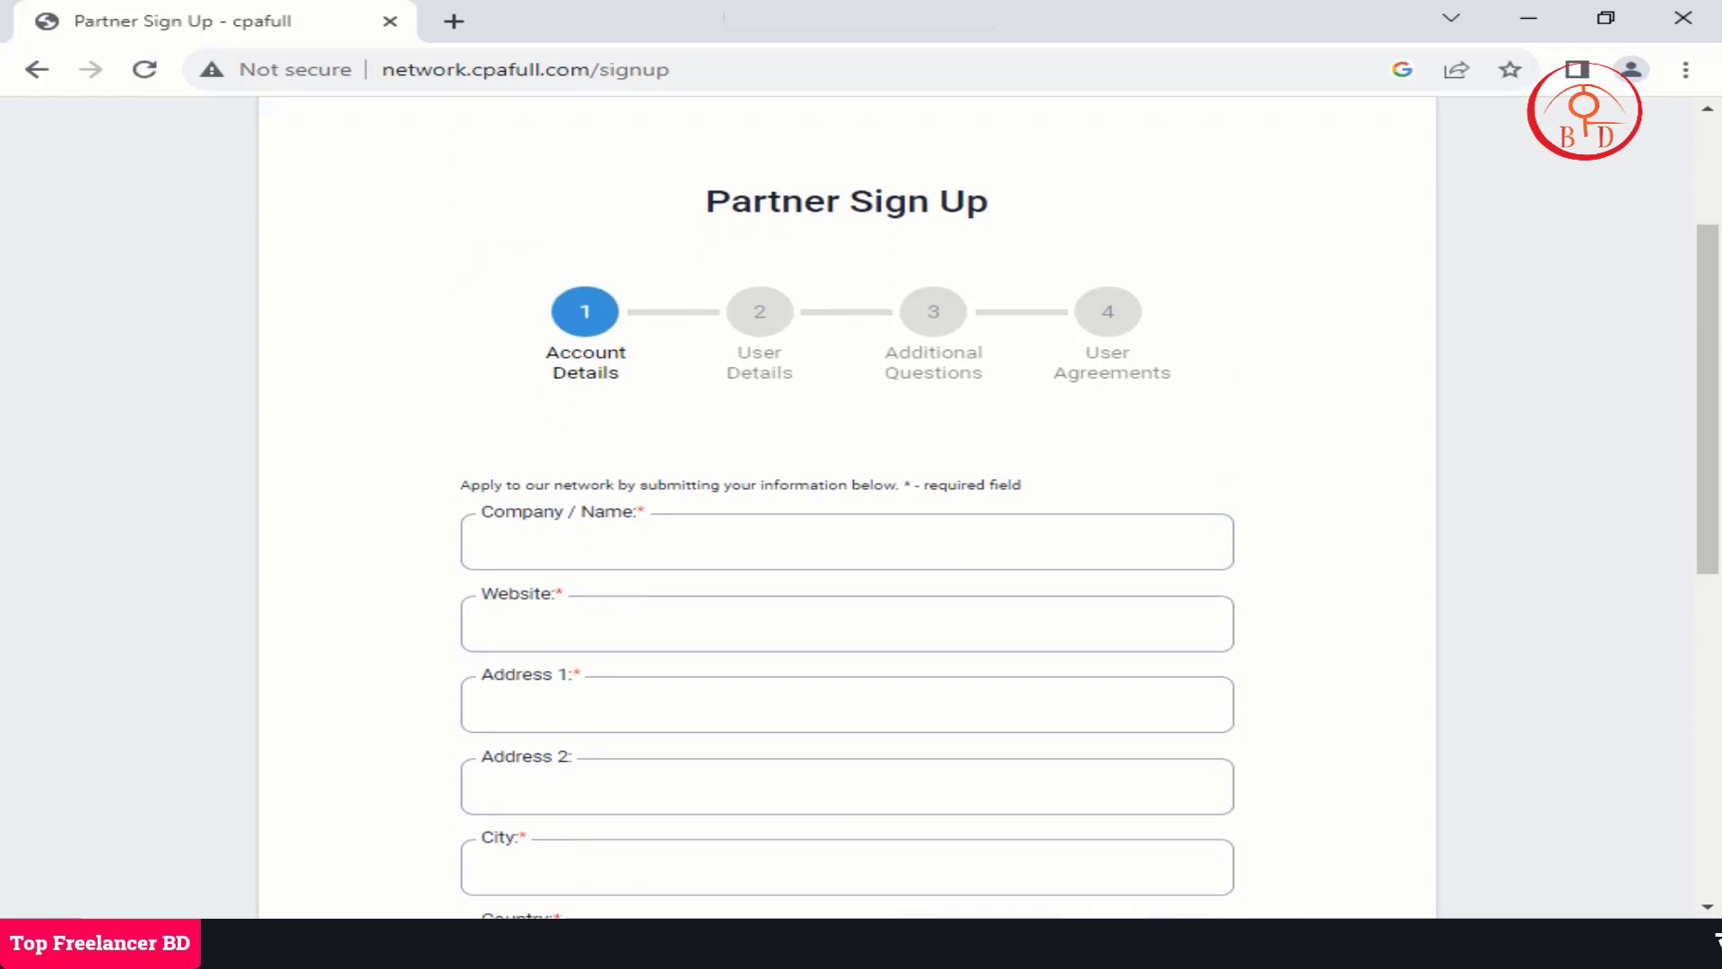
scroll(847, 503, "down", 1)
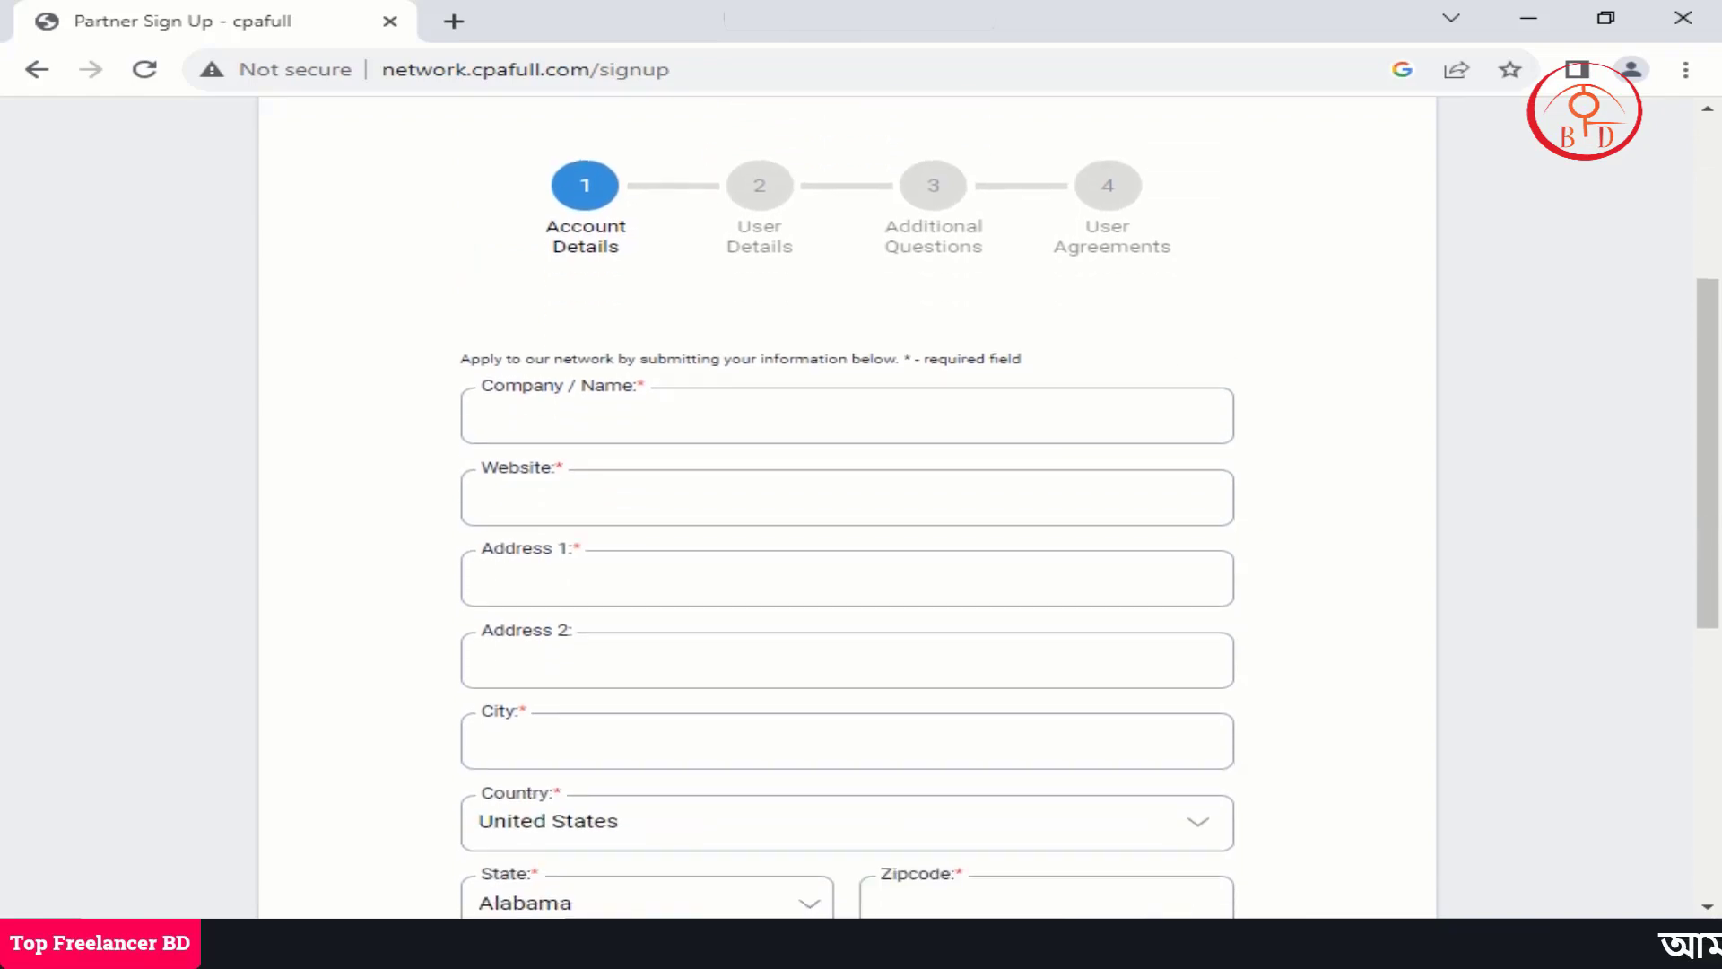
scroll(847, 503, "down", 1)
Step: Move among the empty Company / Name, Website, Address 1 and Address 2 fields, ending on Company / Name
left_click(846, 289)
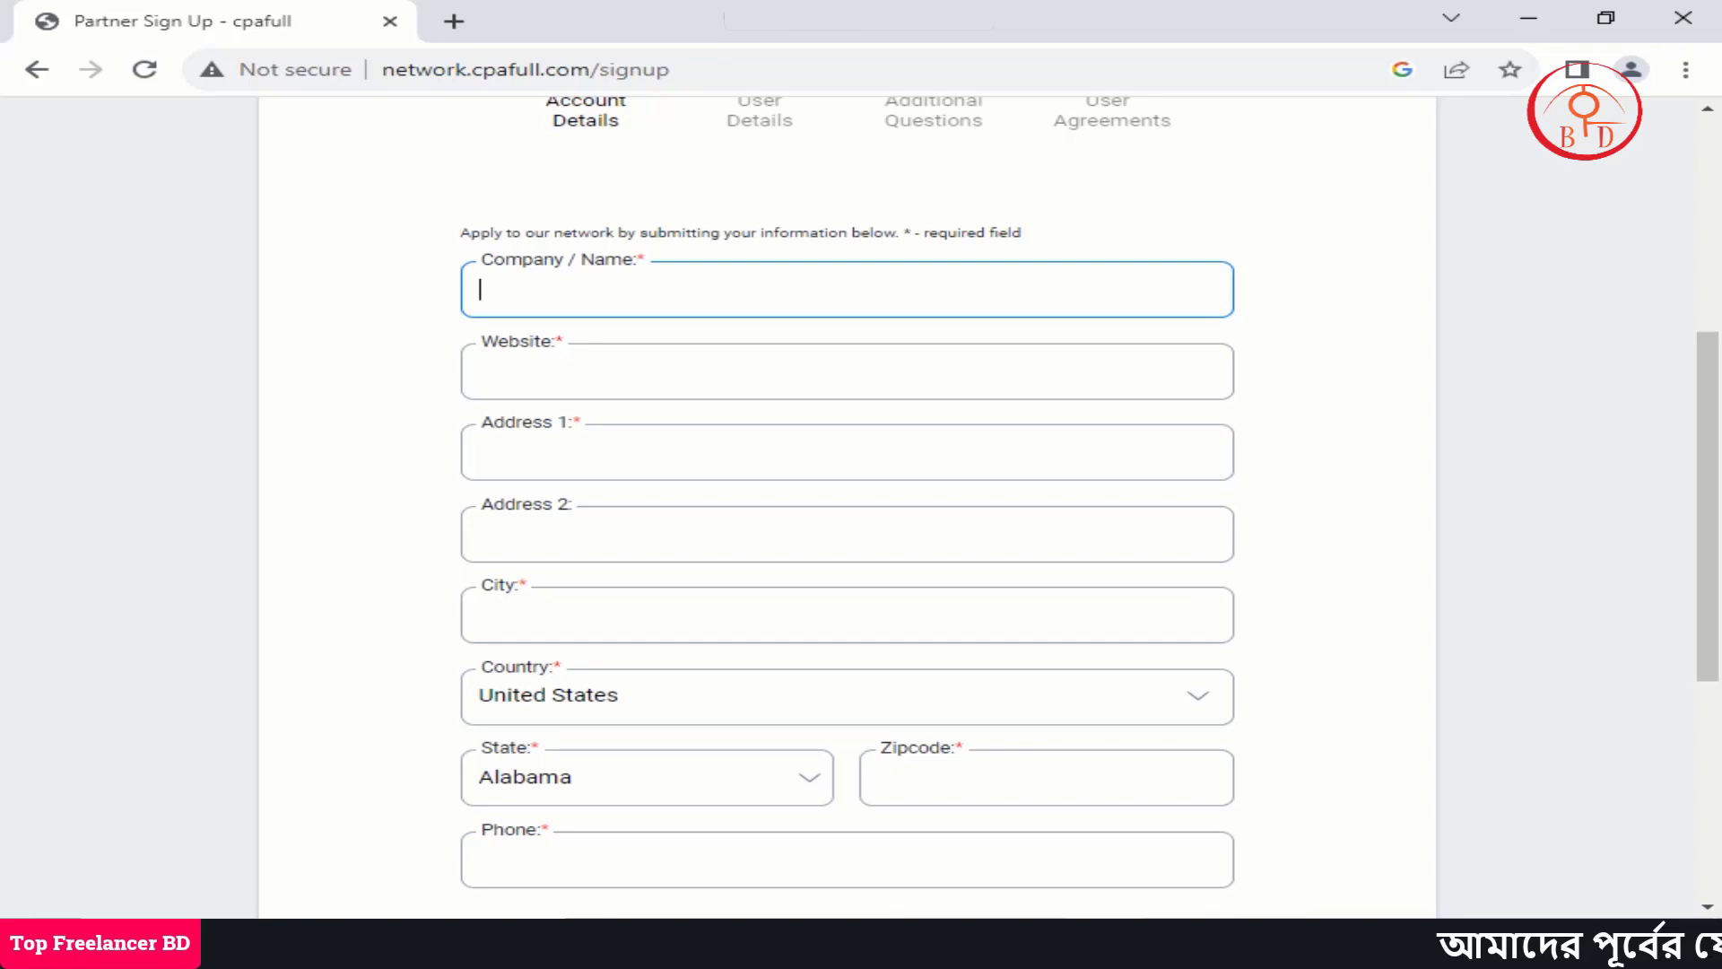
scroll(847, 502, "up", 1)
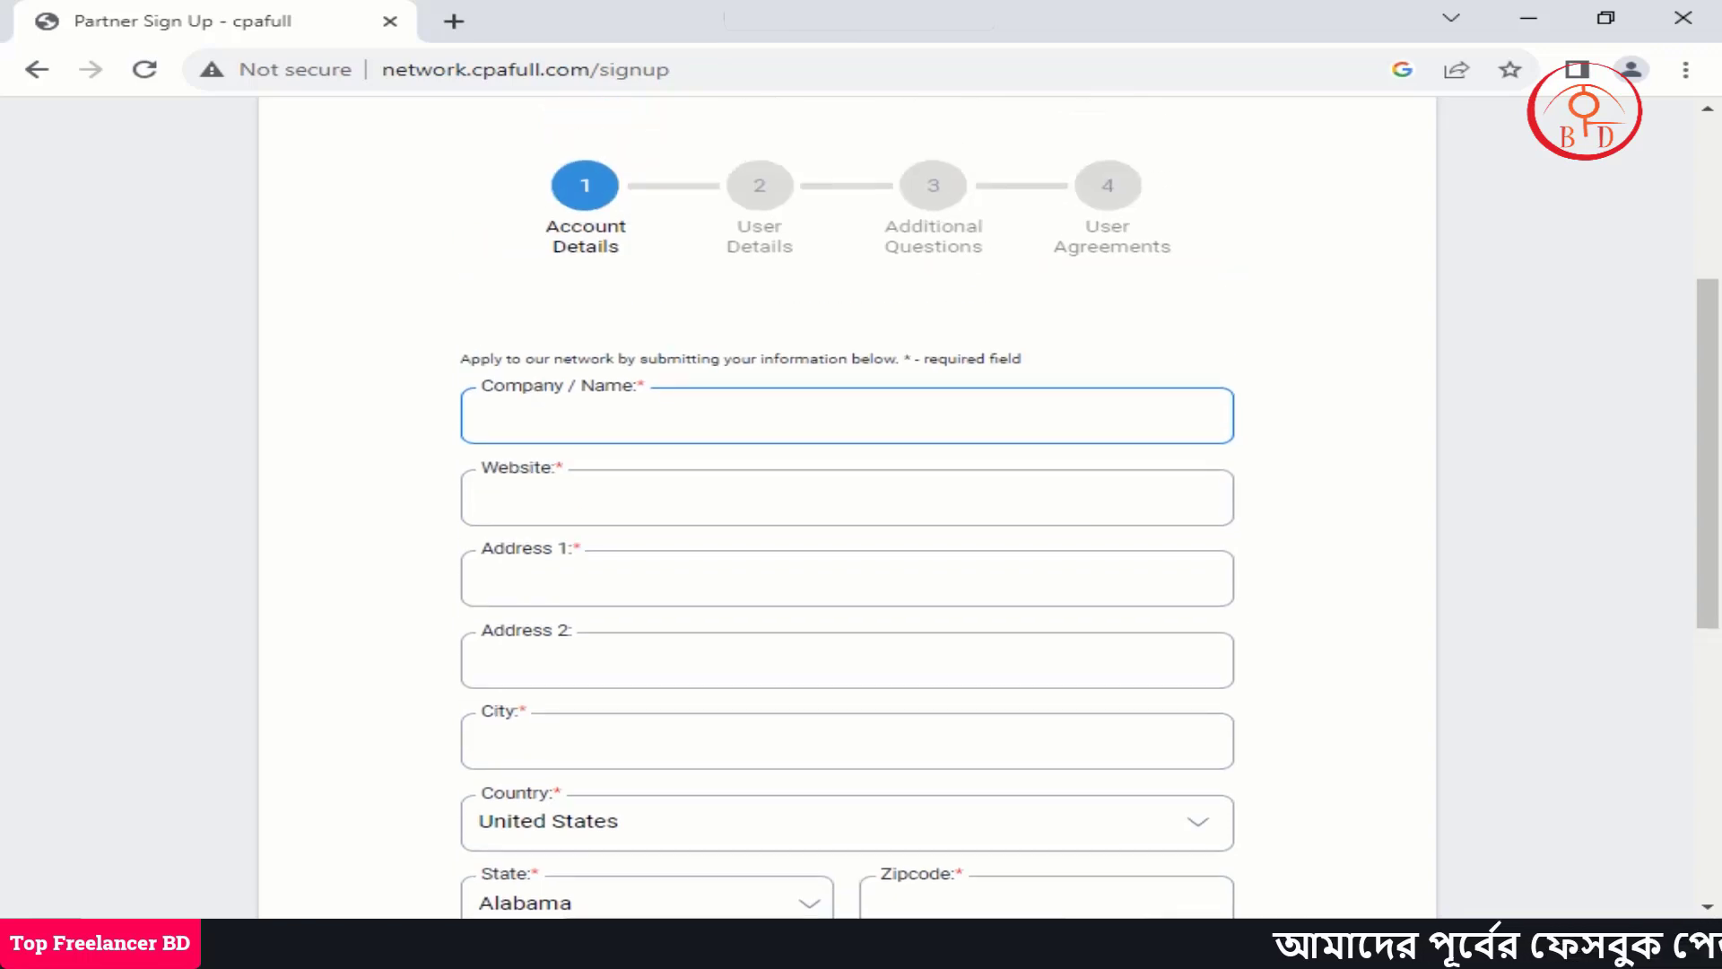
scroll(847, 502, "down", 1)
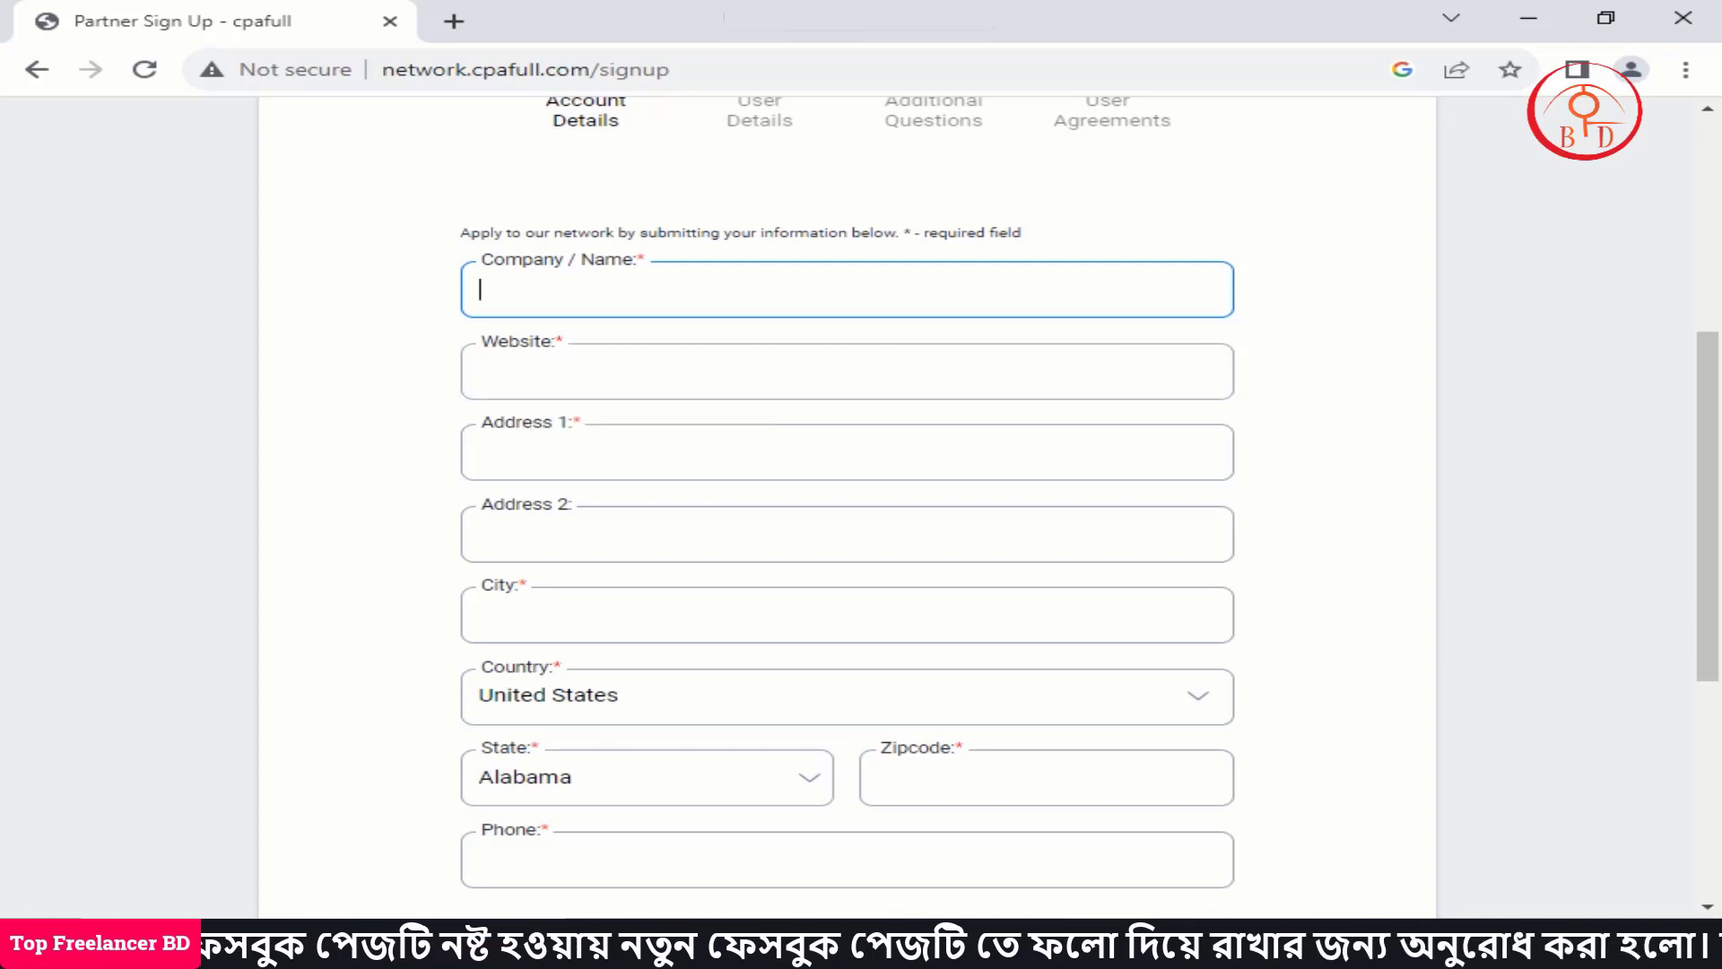
left_click(479, 370)
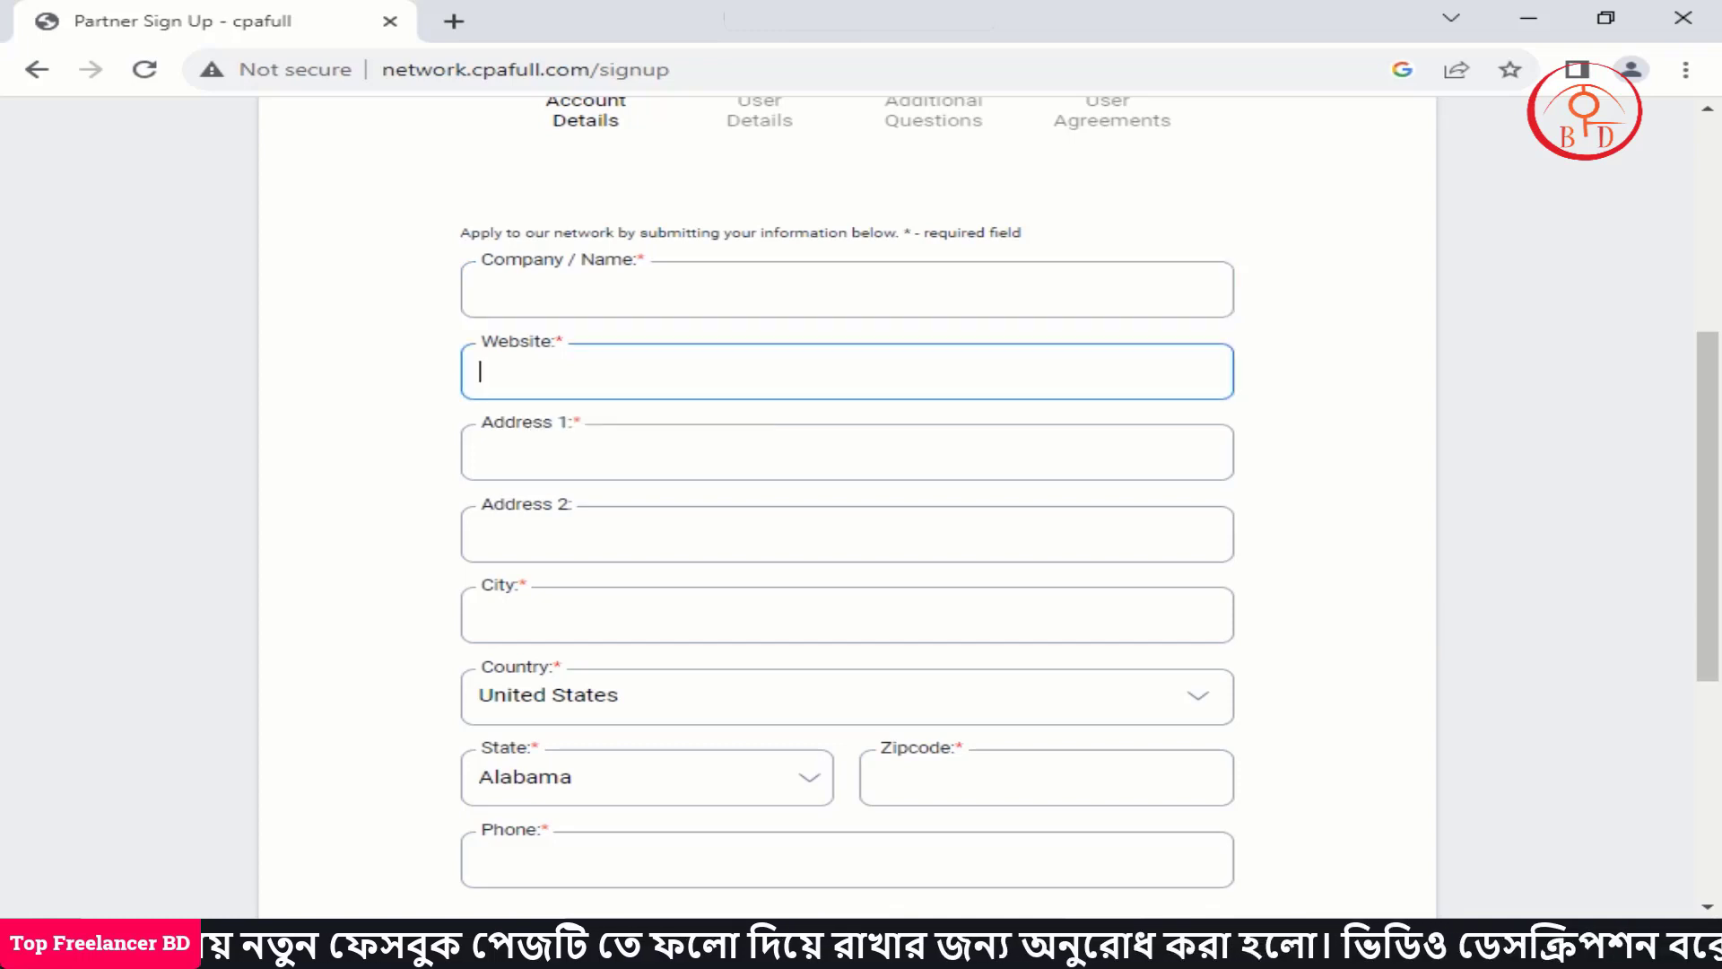
left_click(480, 452)
left_click(480, 370)
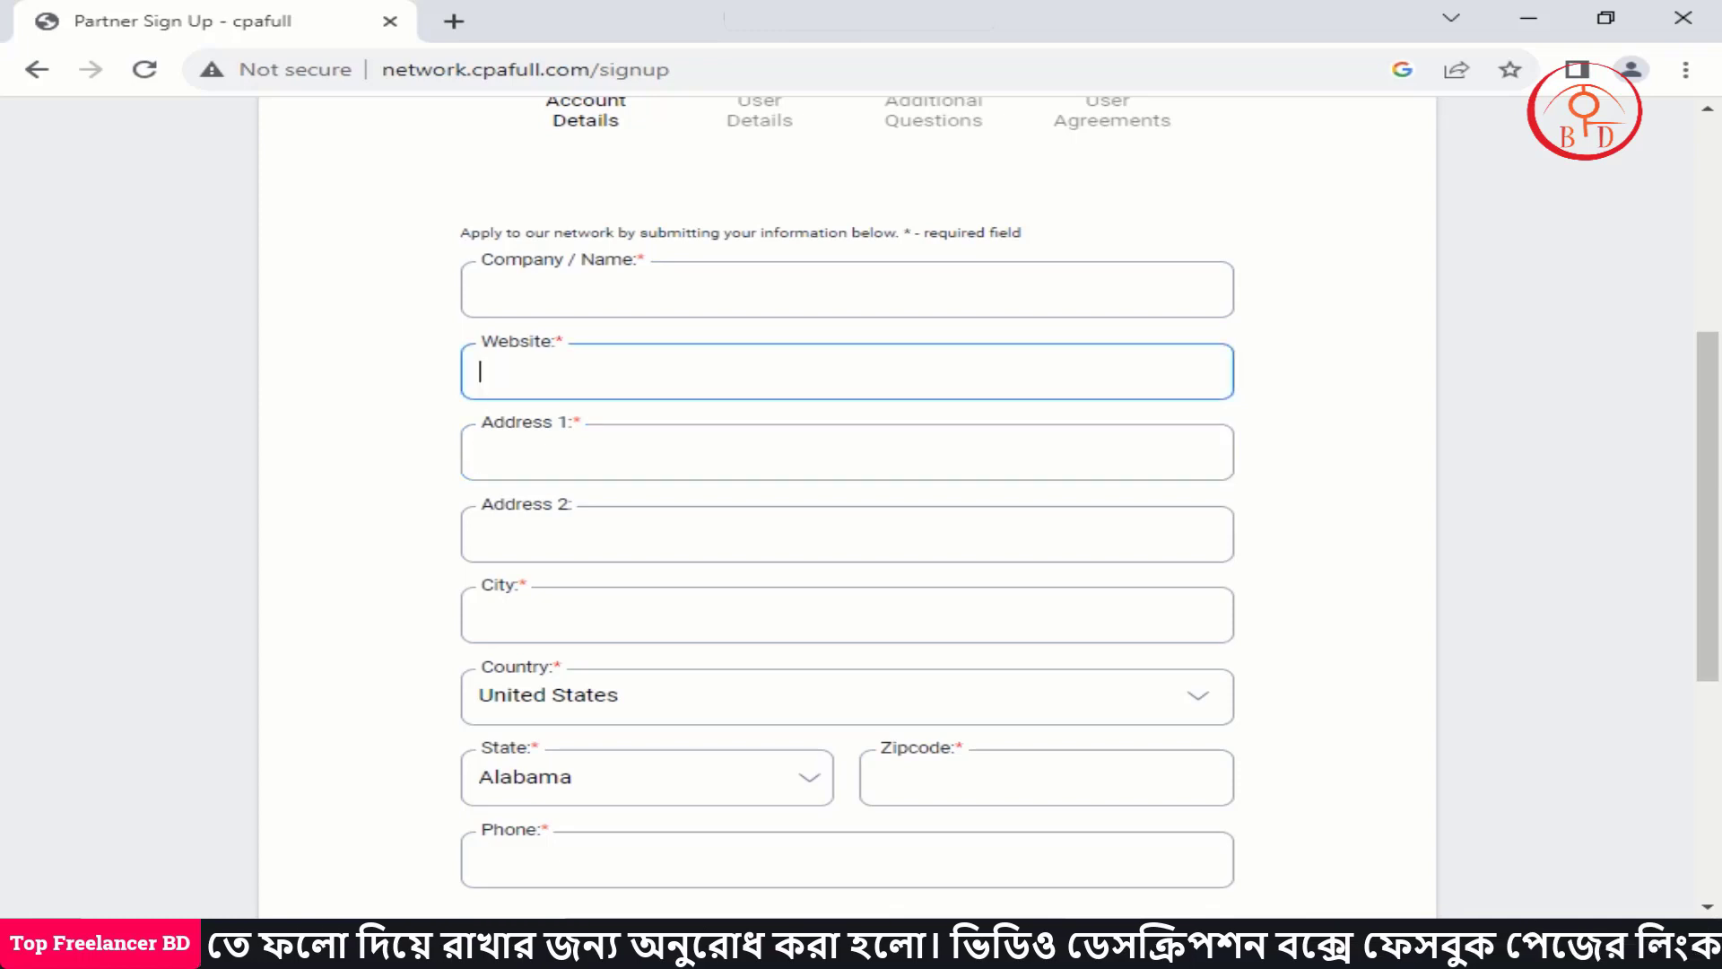
left_click(480, 289)
left_click(480, 370)
left_click(480, 452)
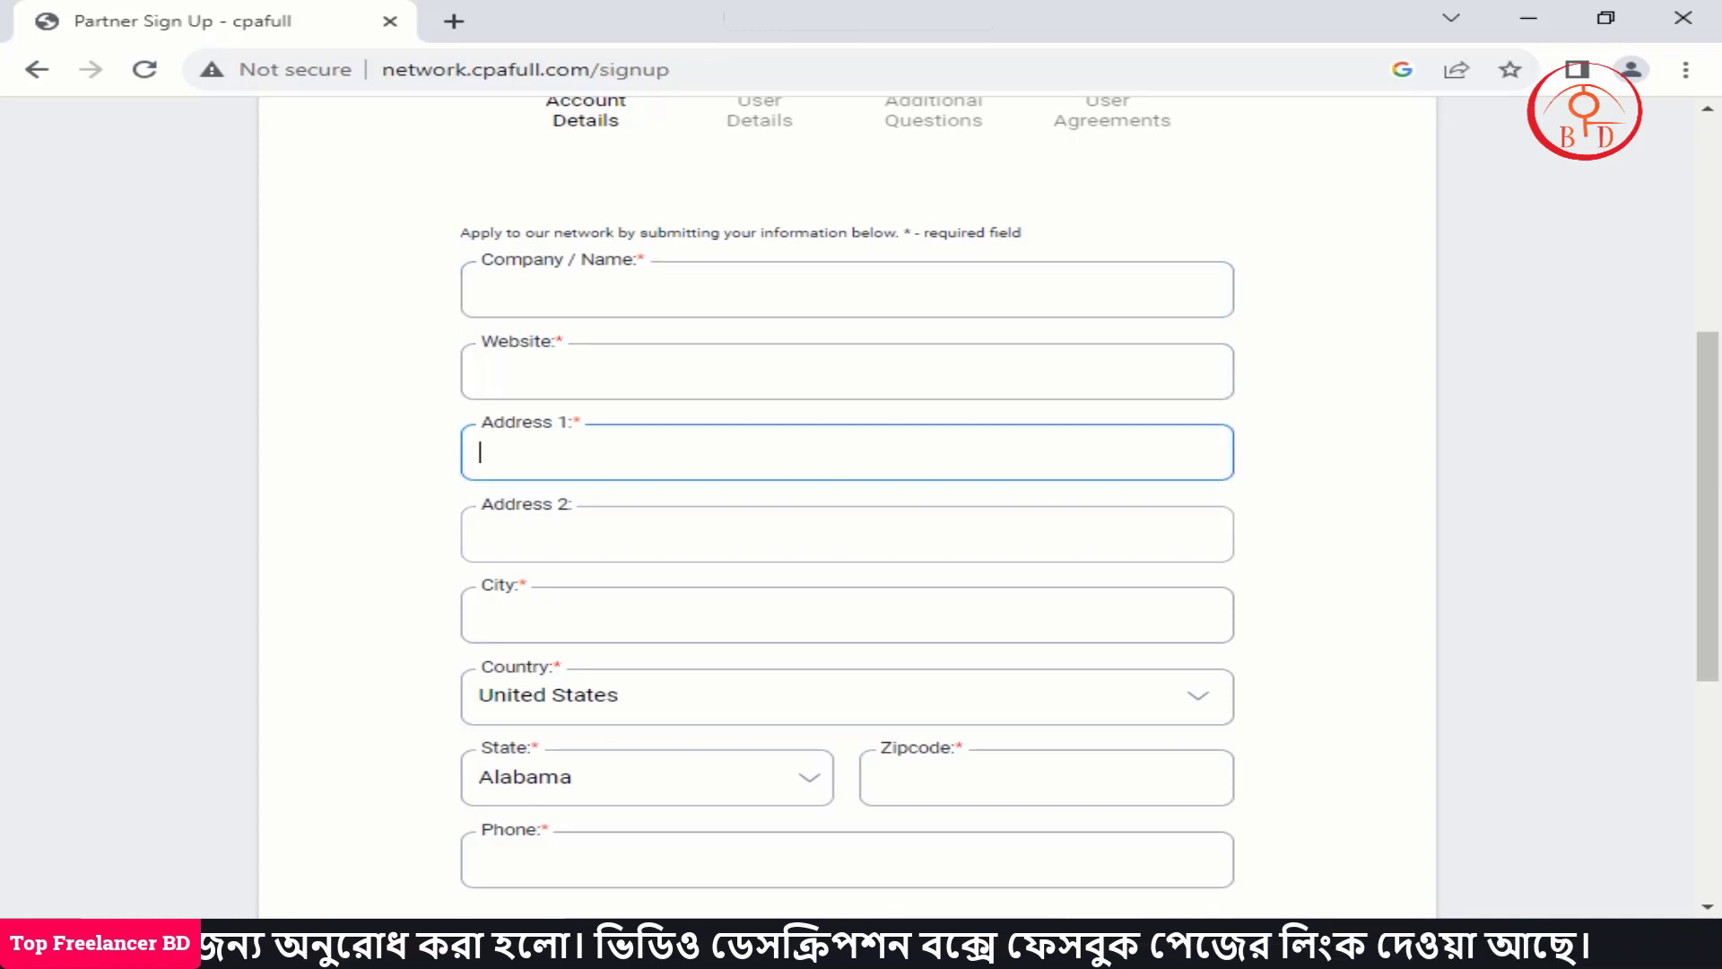
left_click(480, 533)
left_click(480, 452)
left_click(480, 370)
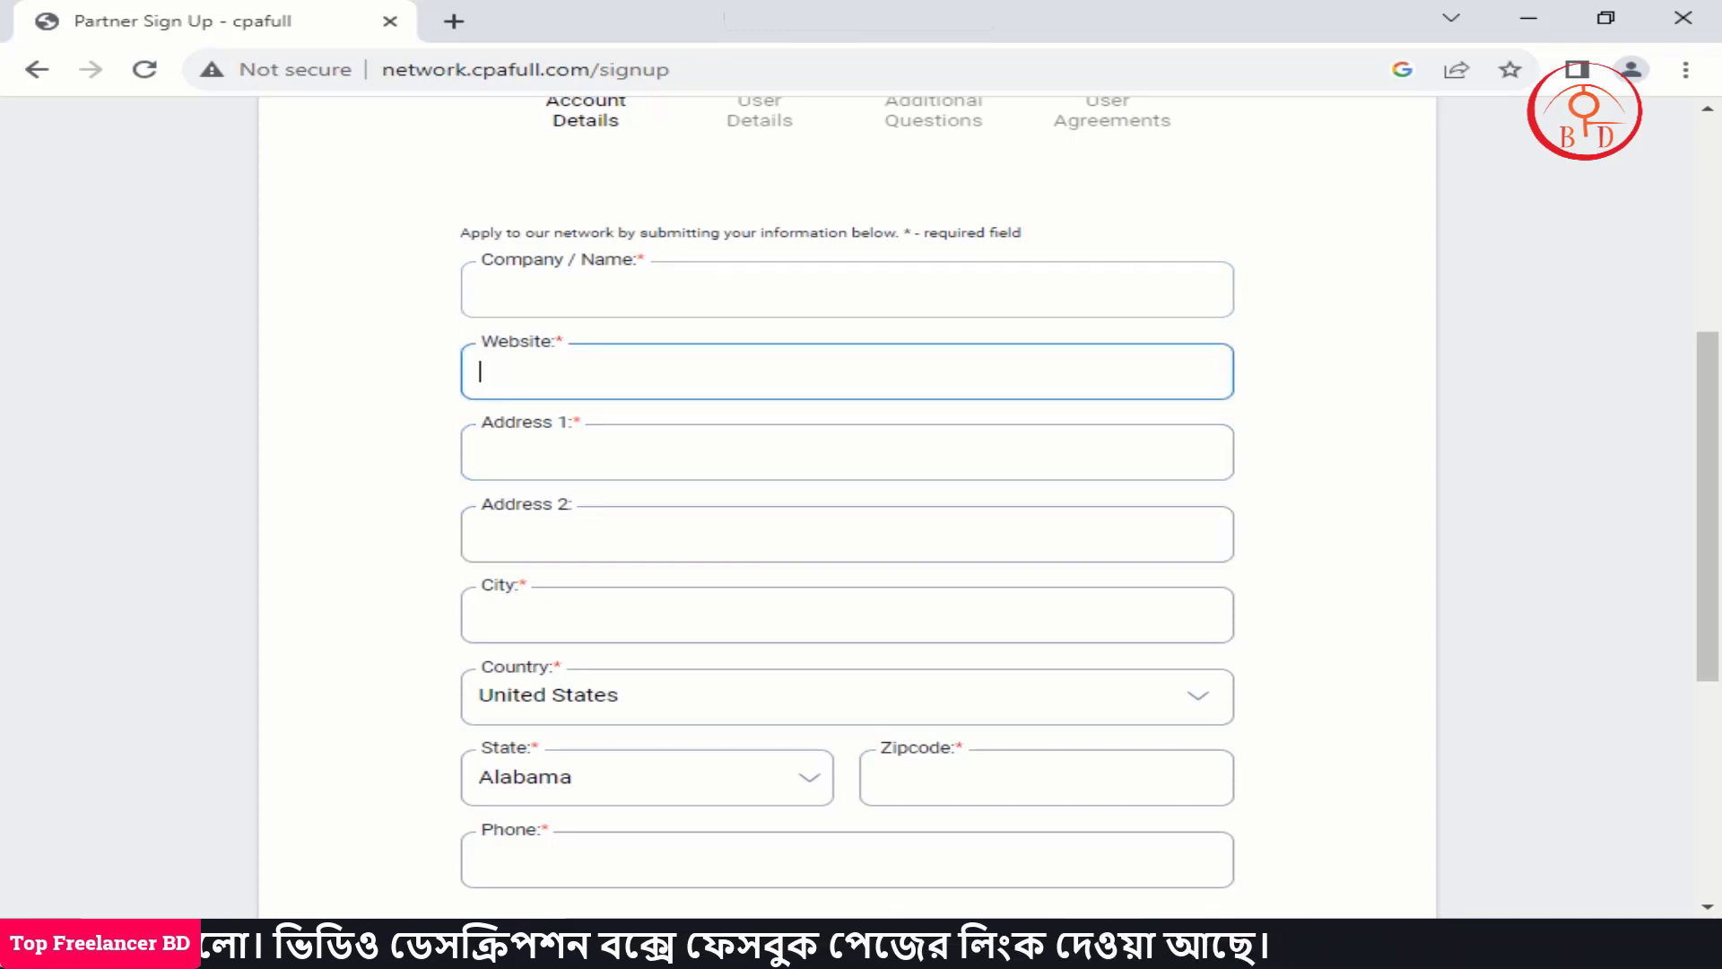
left_click(480, 289)
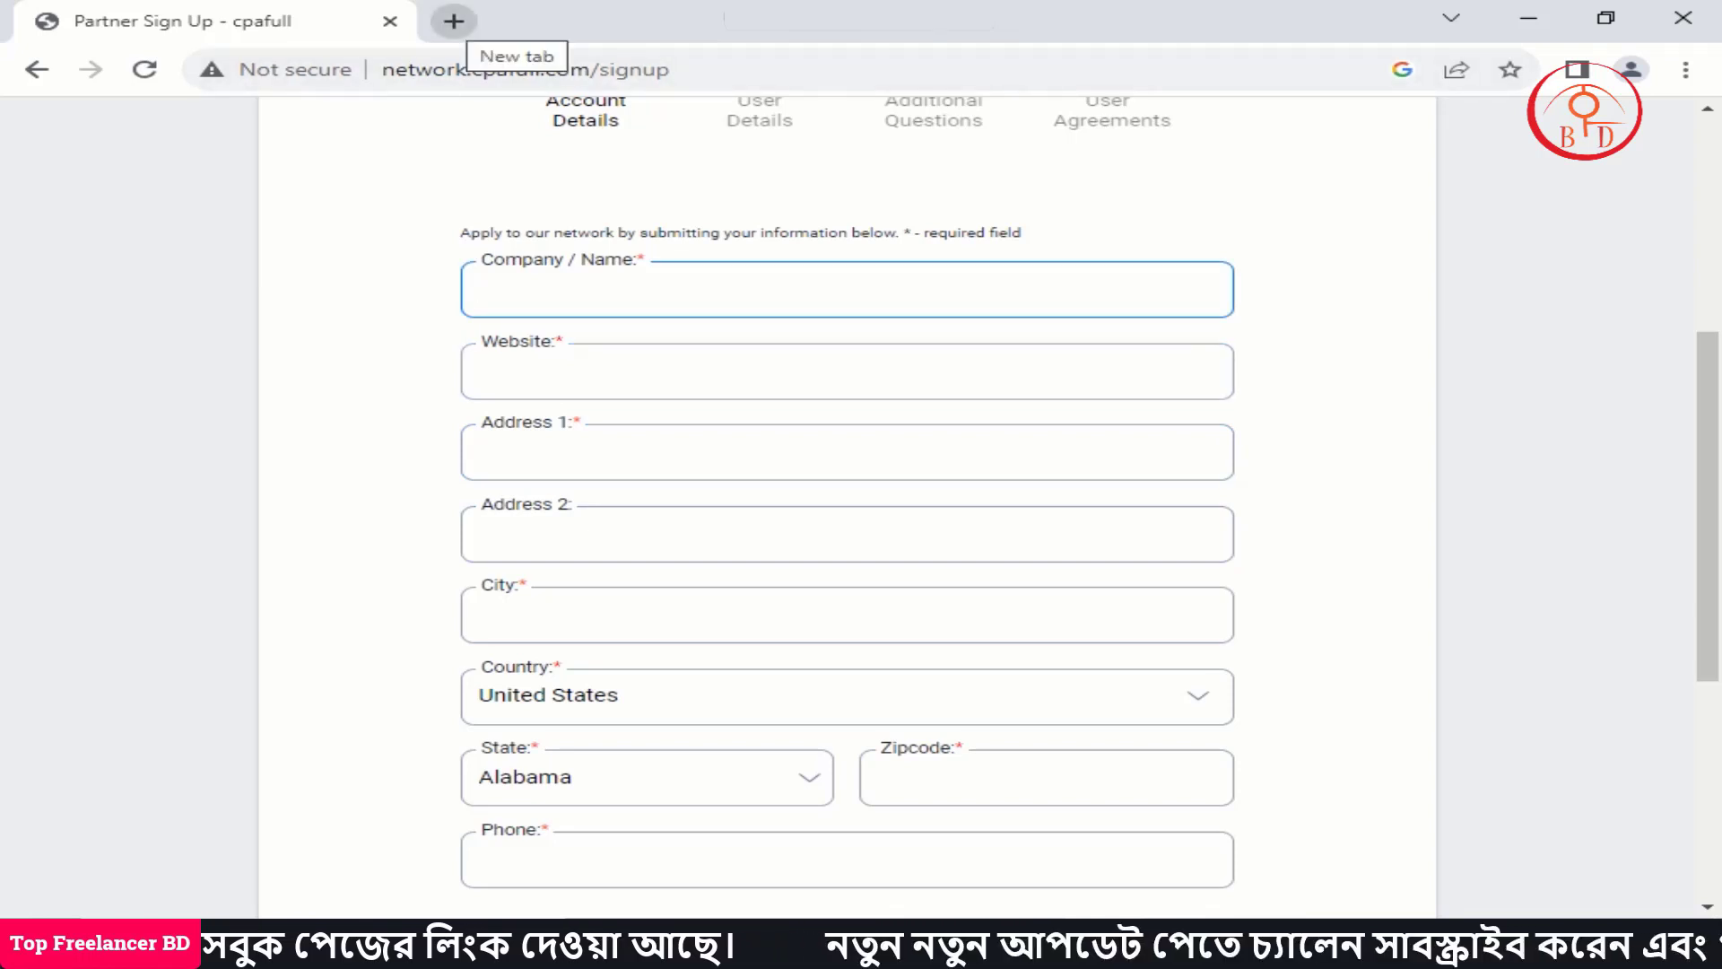
Step: Open temp-mail.org in a new tab, then return to the Partner Sign Up tab
left_click(454, 21)
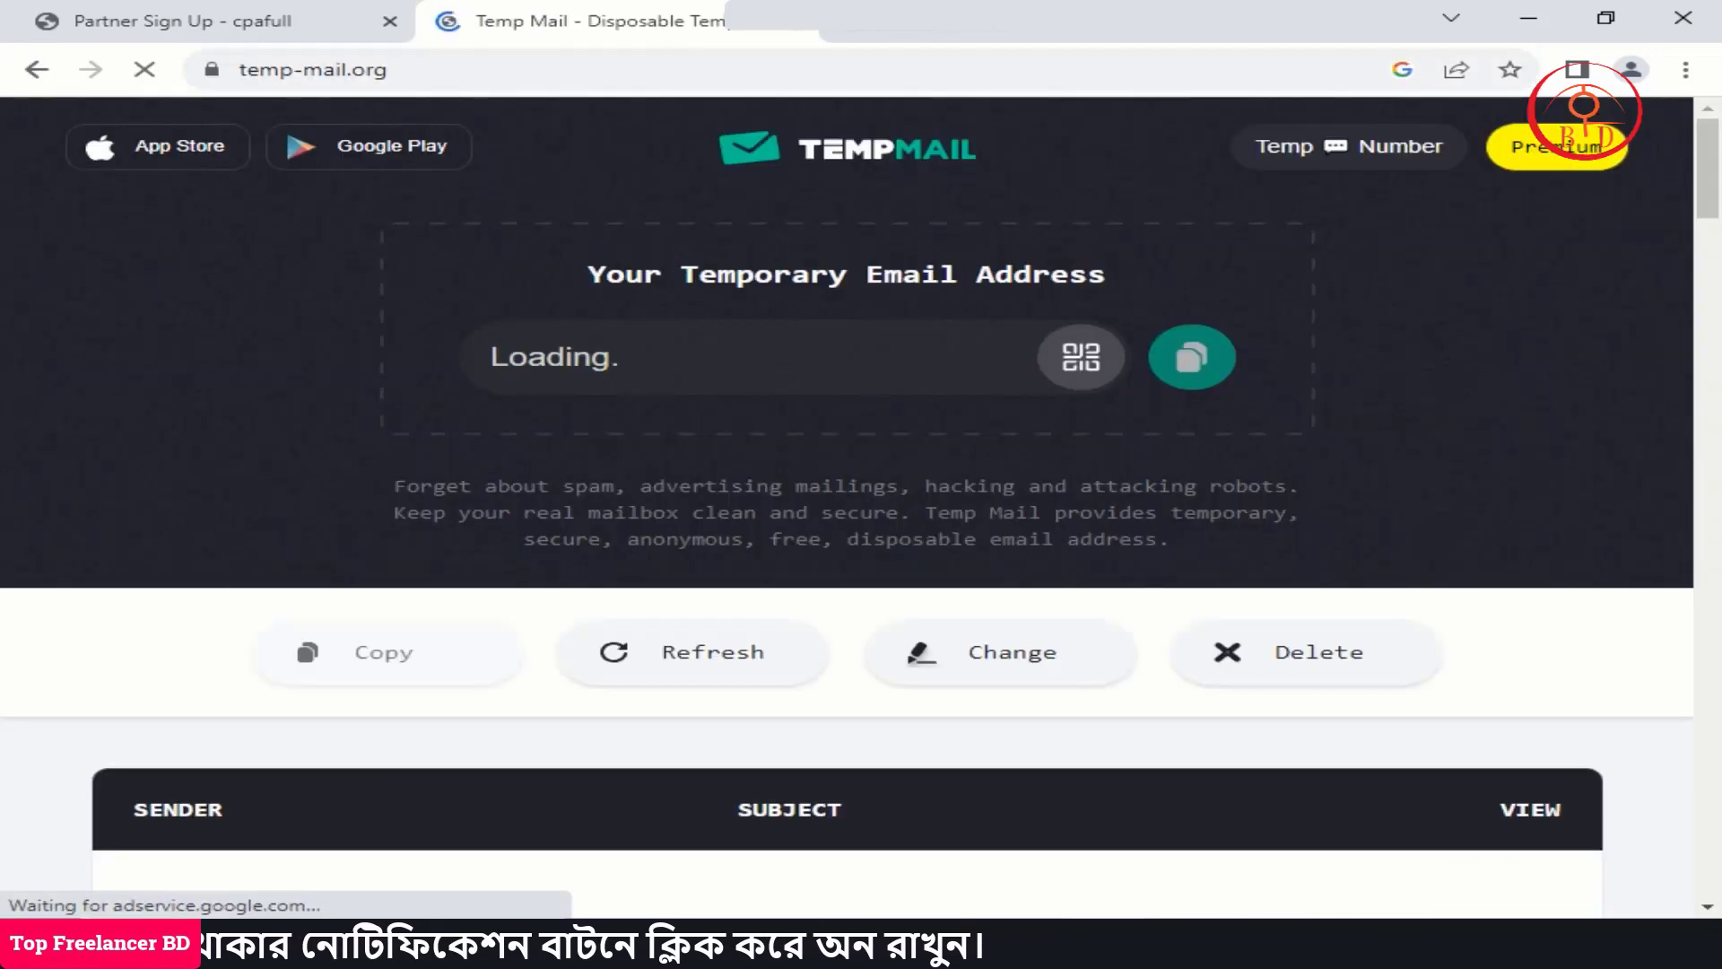
key("ctrl+shift+Tab")
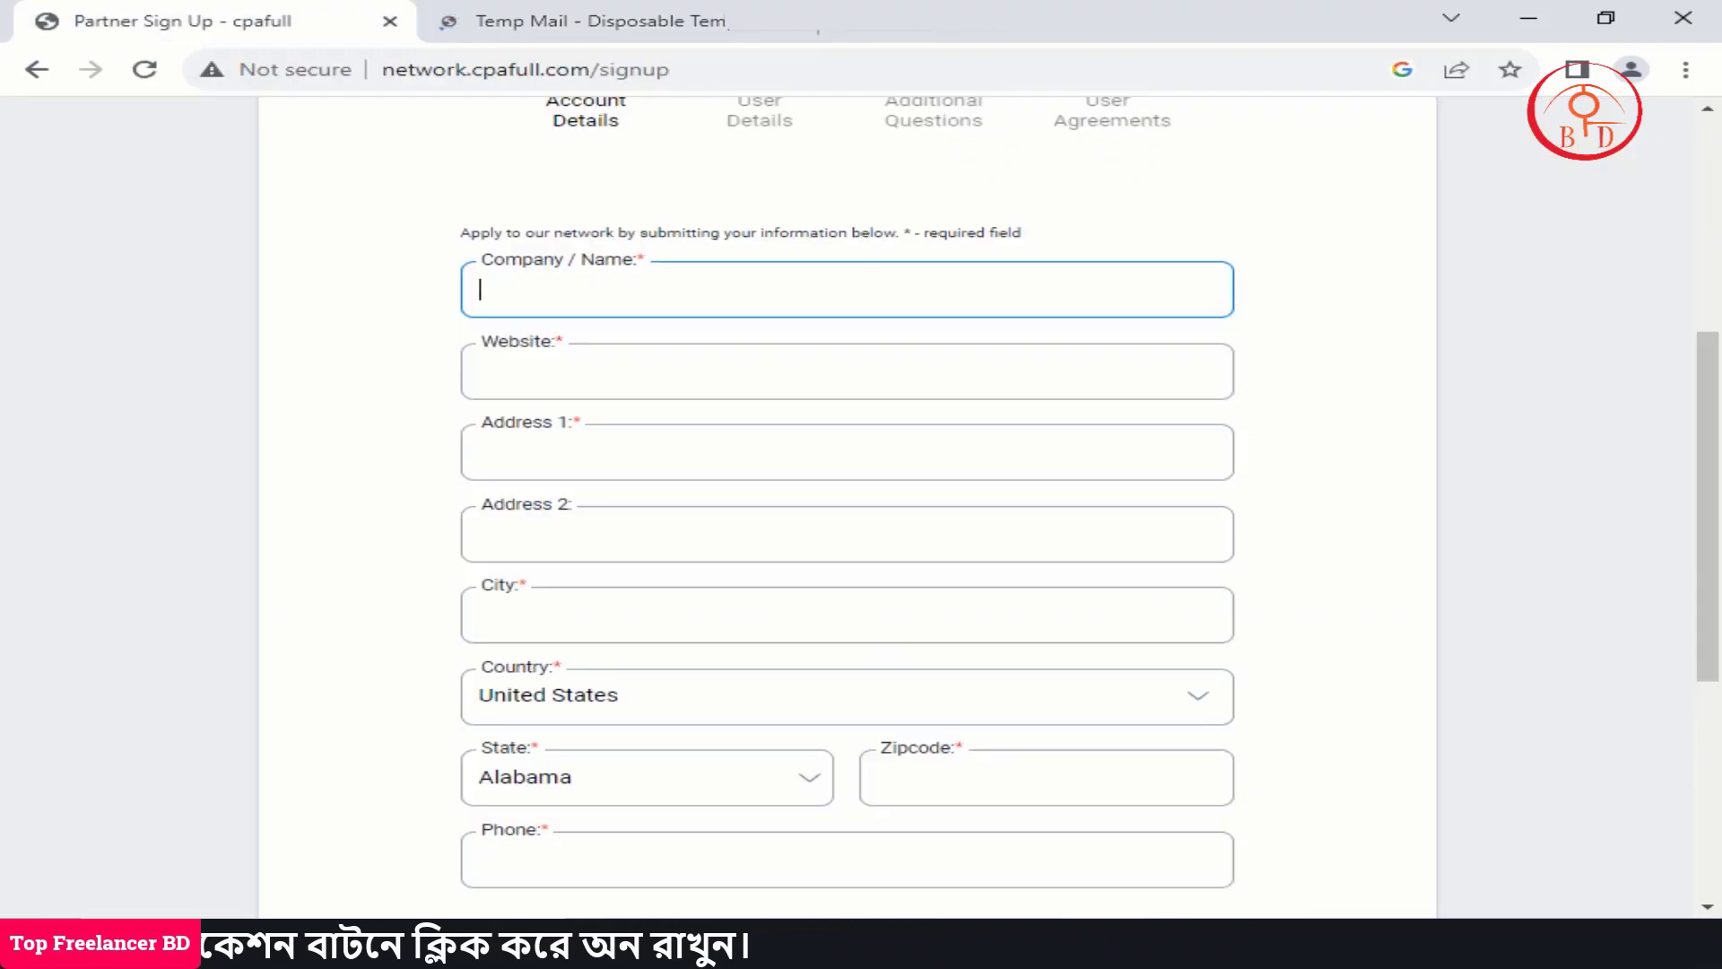
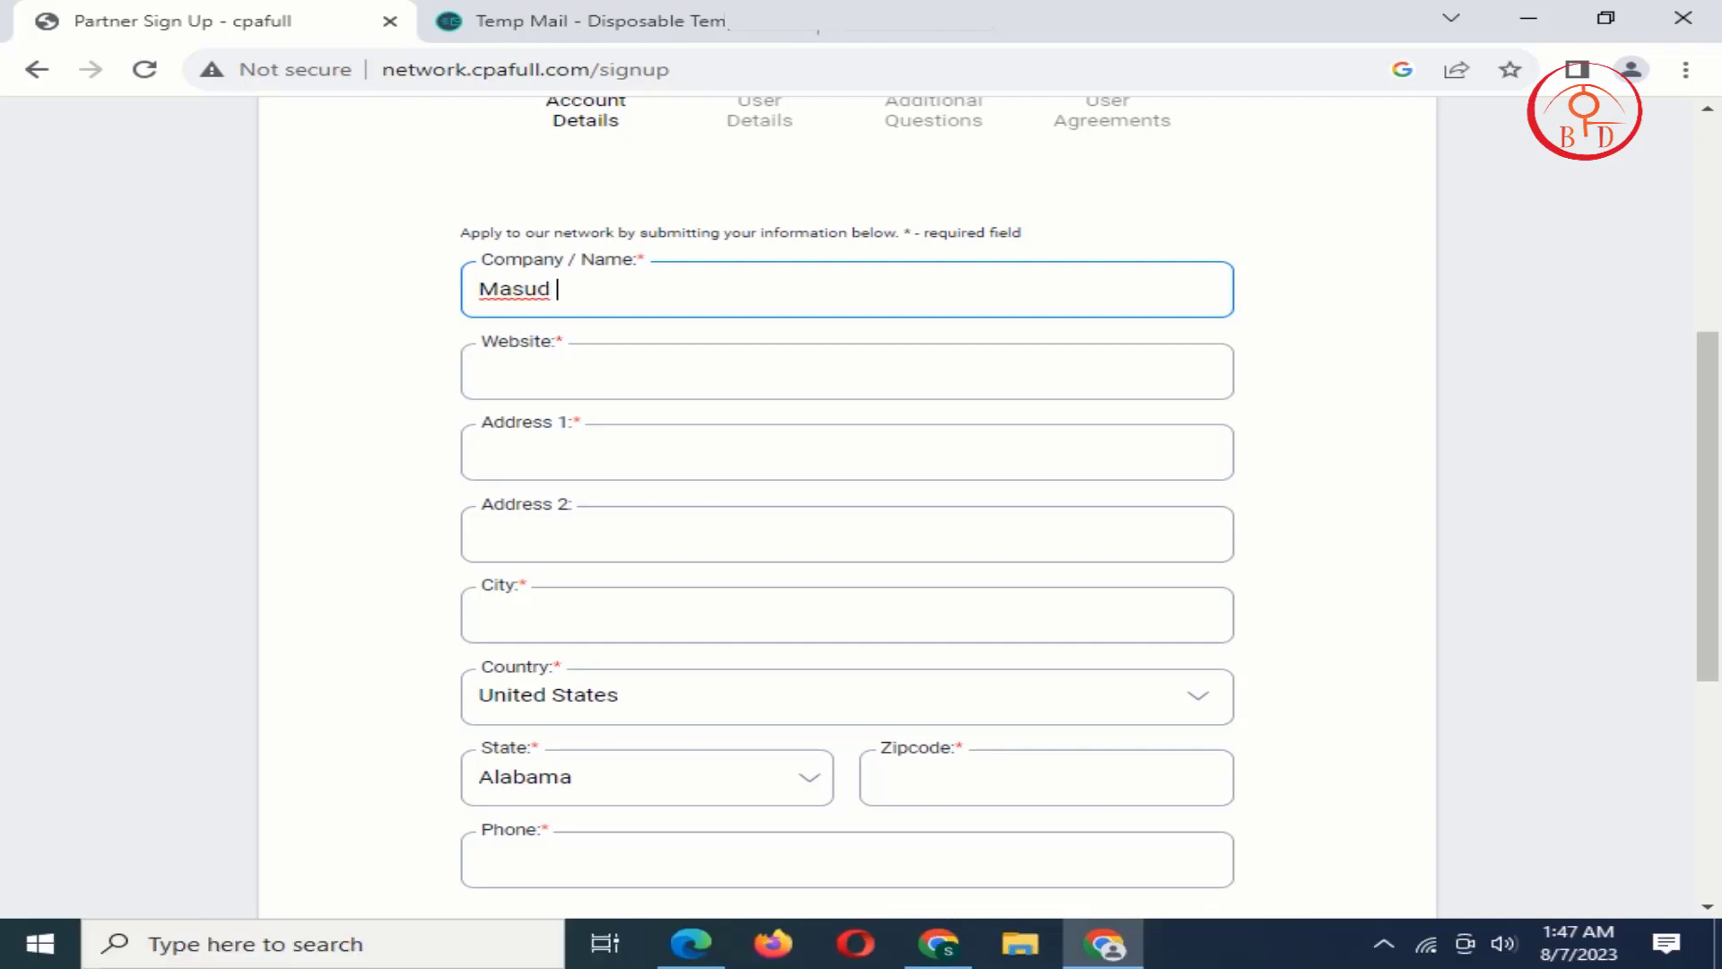
Step: Enter the company name and frontnewsbd.com as the website, then move to Address 1
left_click(502, 371)
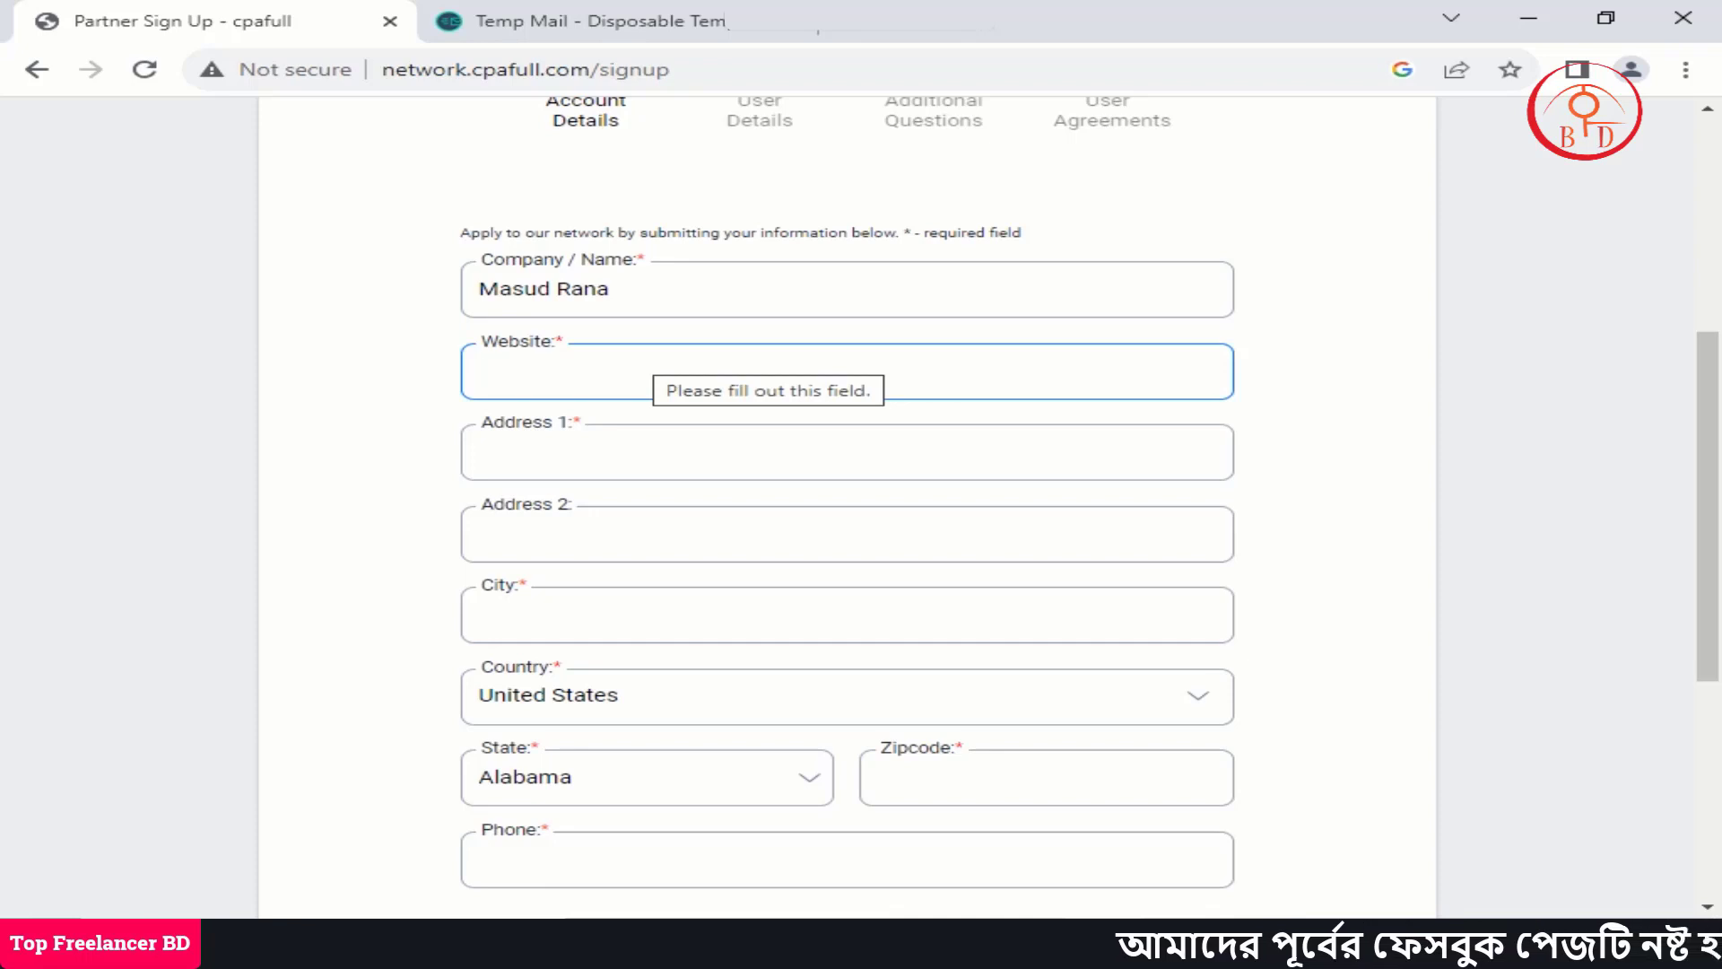
type("fro")
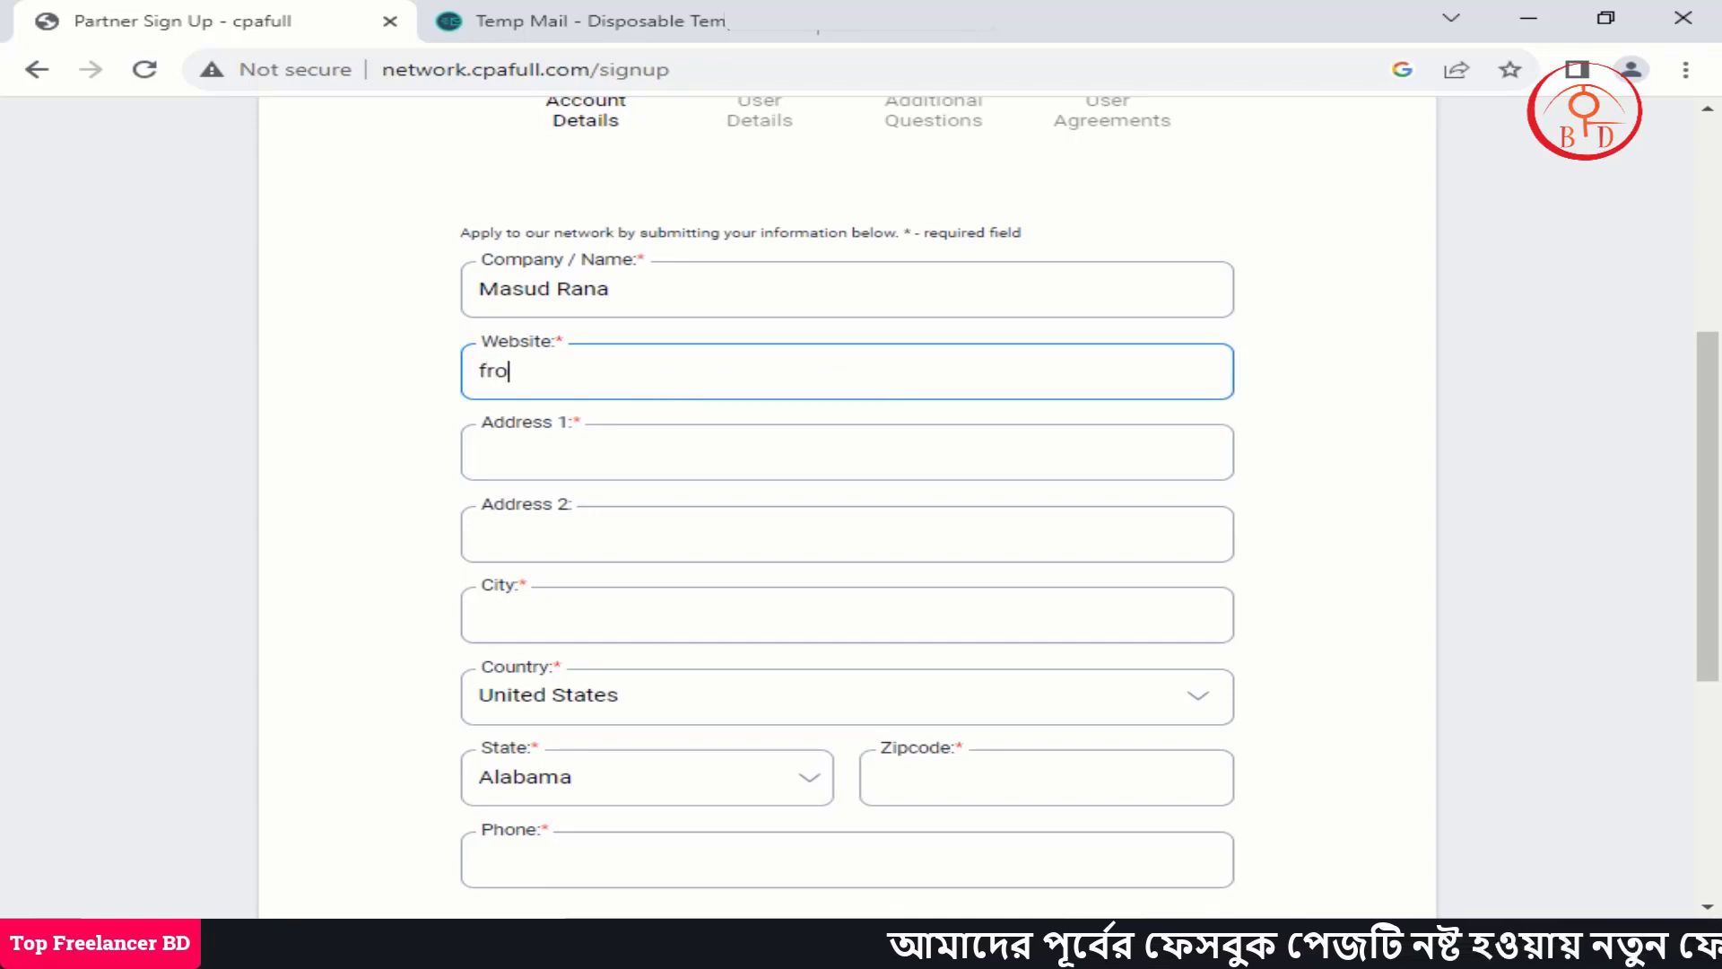
type("ntnews")
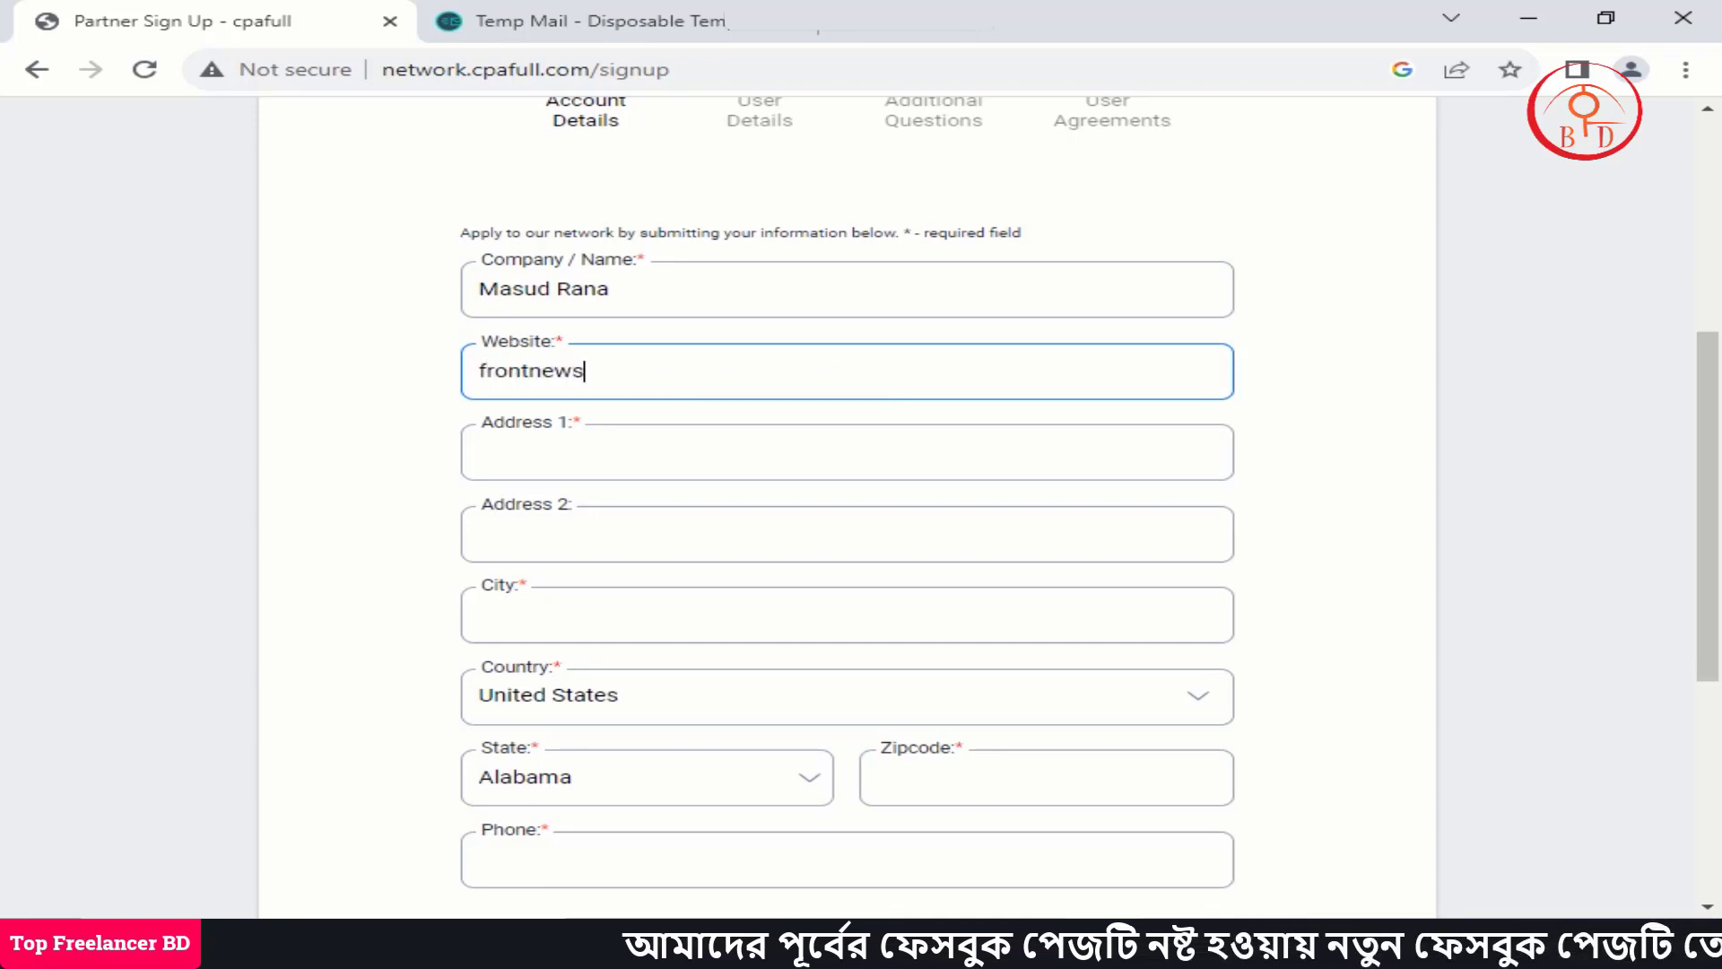
type("bd.")
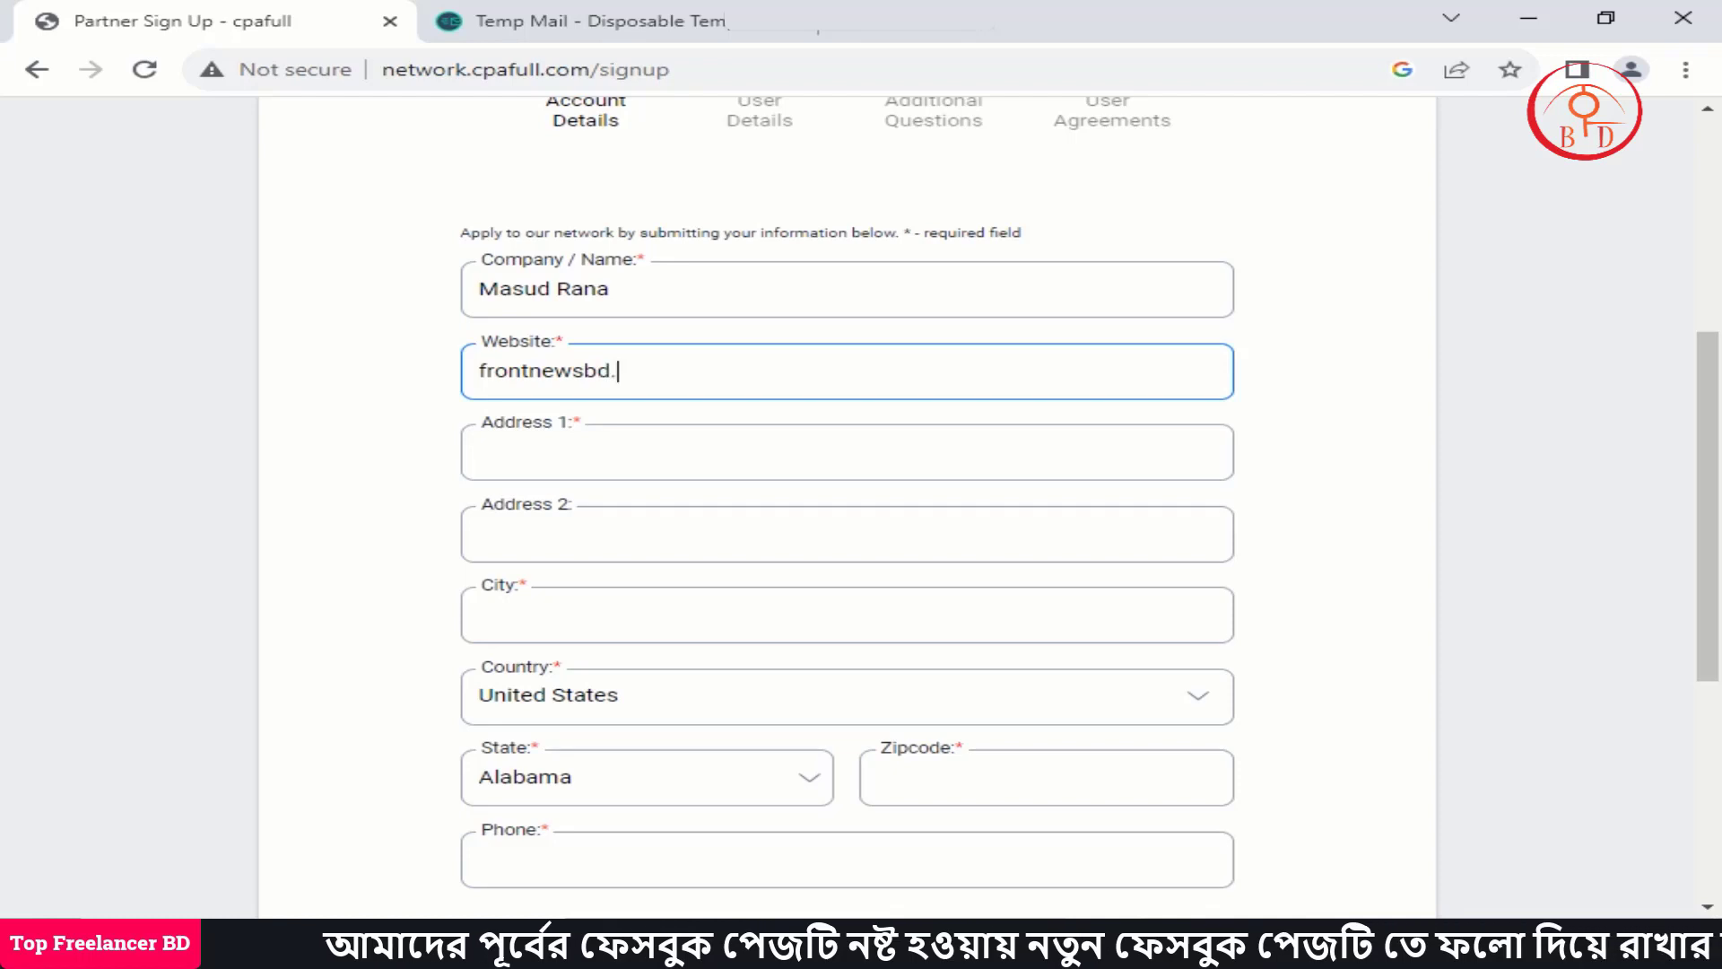
type("com")
scroll(848, 502, "down", 3)
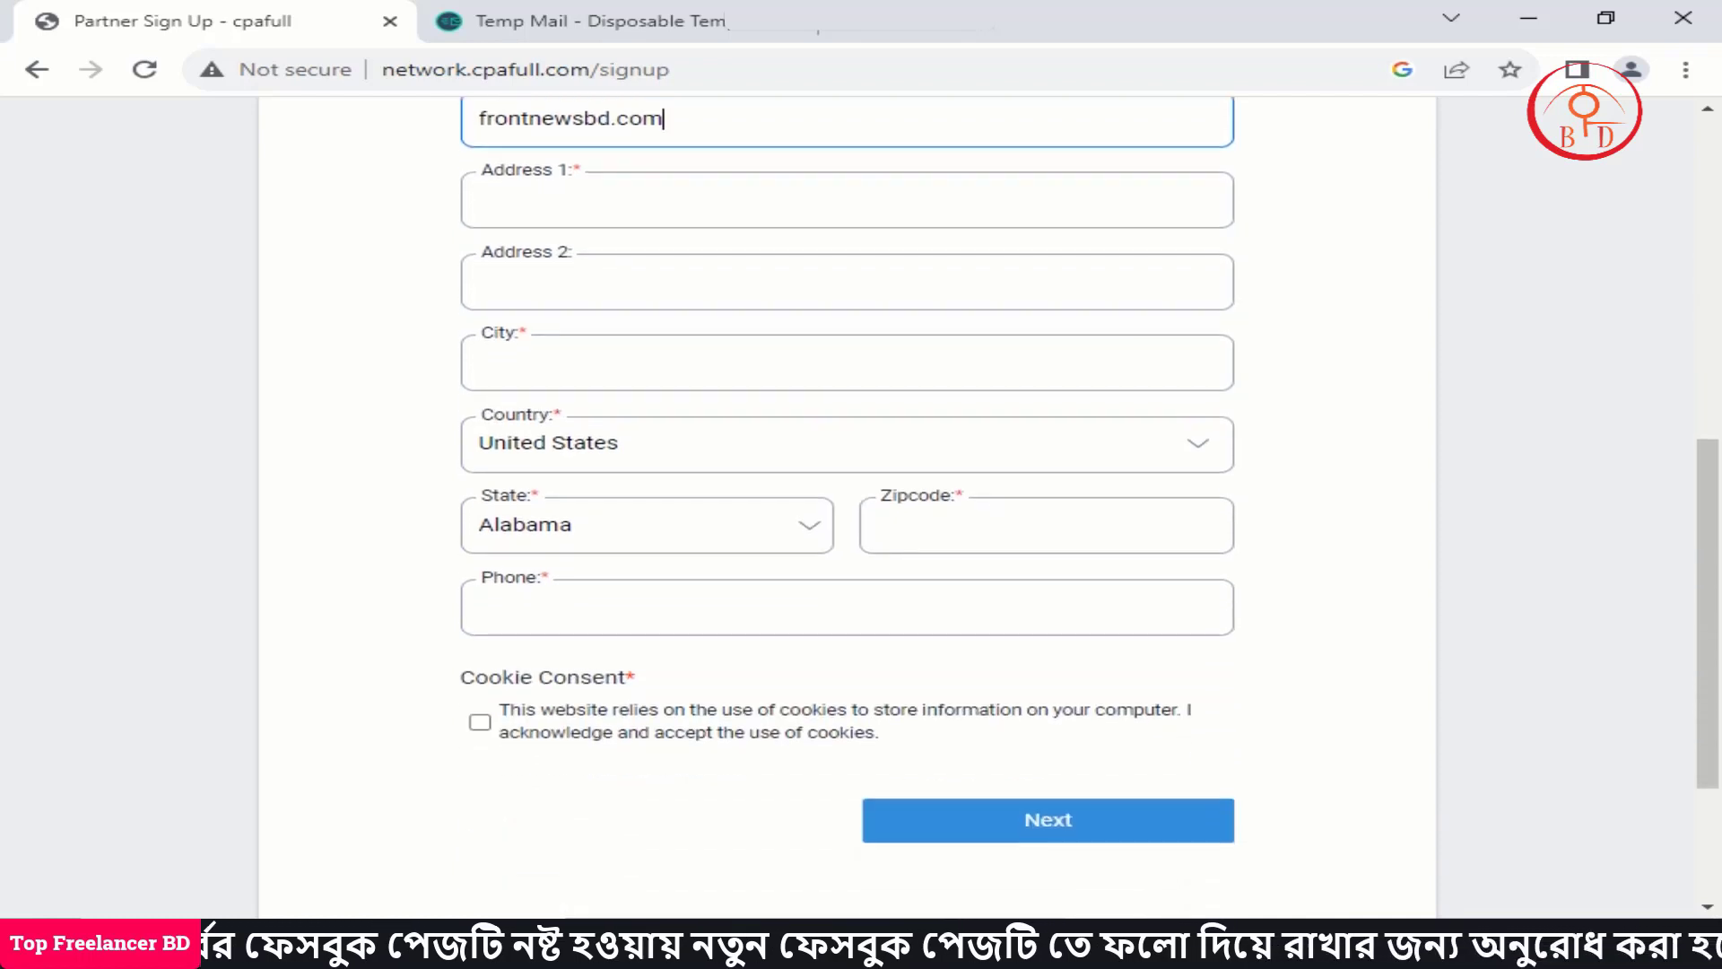
key("Tab")
scroll(848, 502, "up", 3)
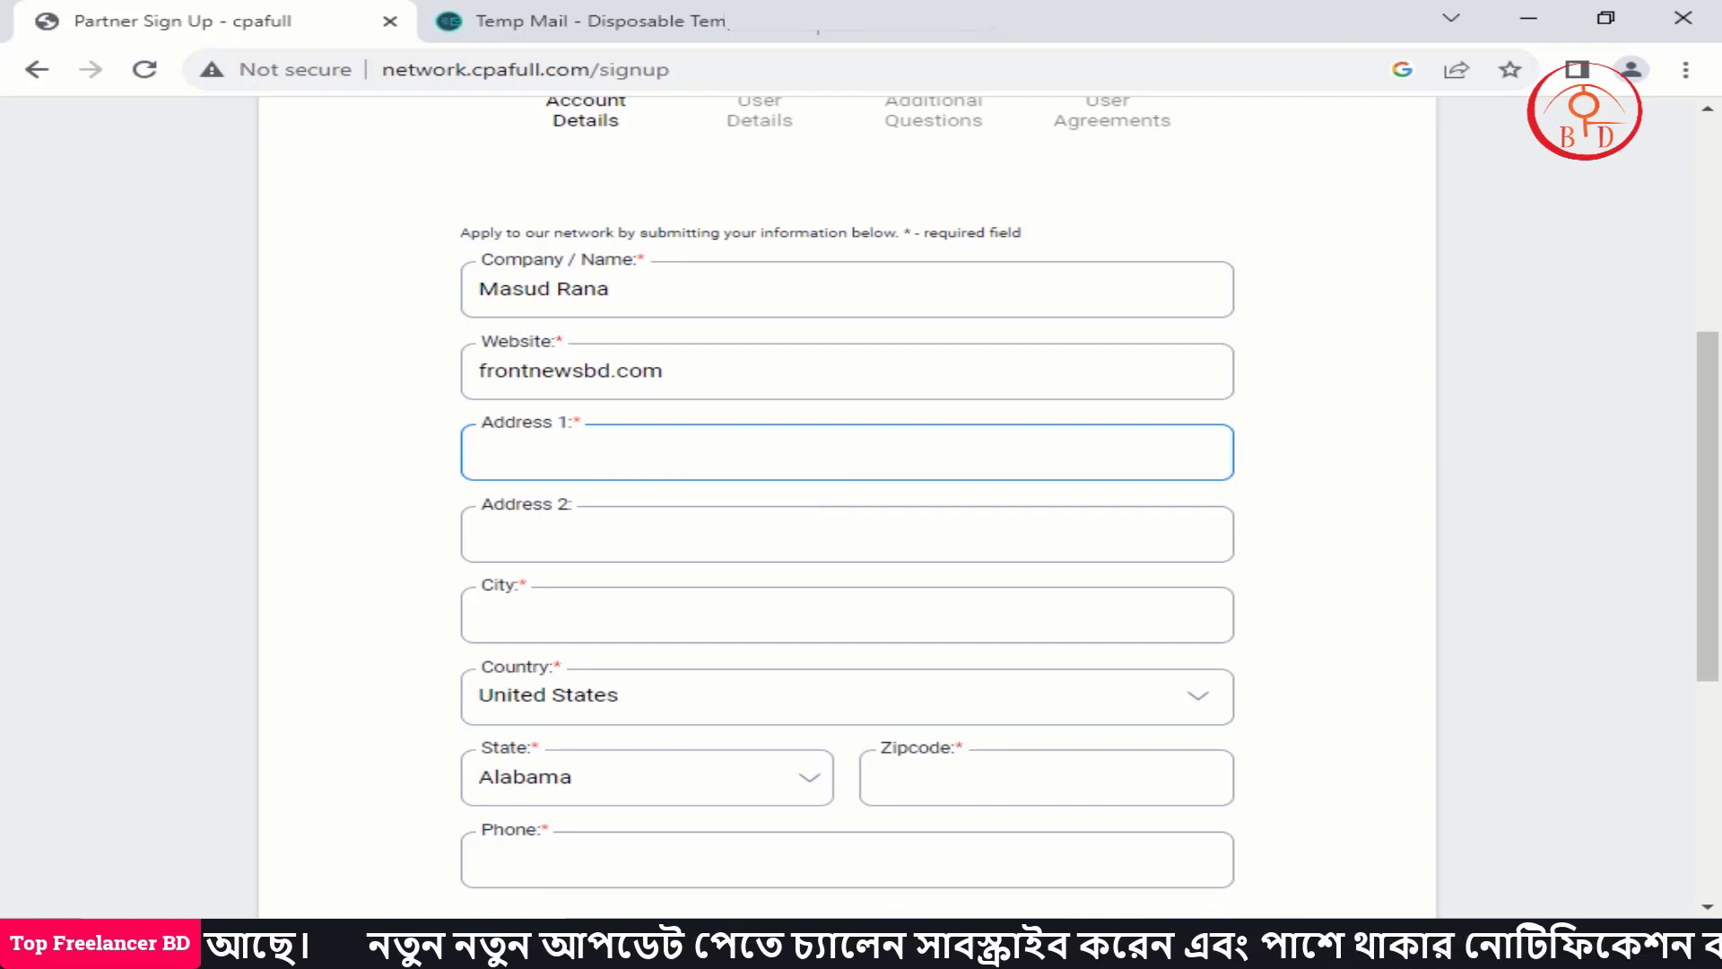
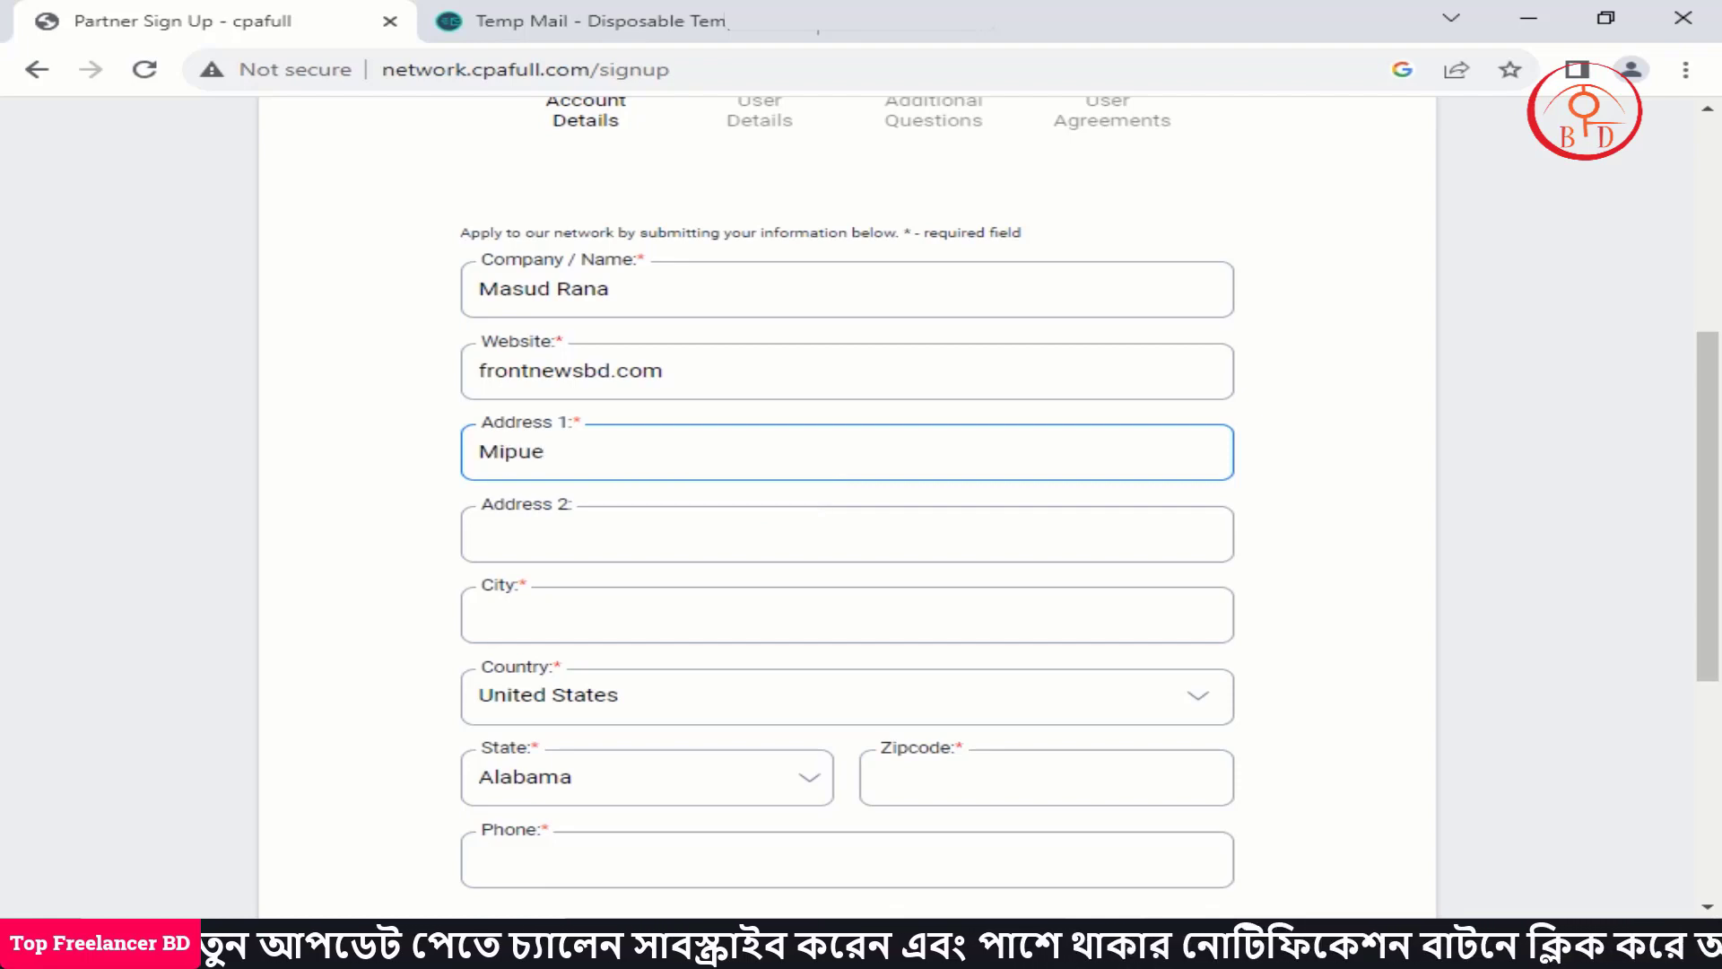
Step: Enter the street address and Dhaka as the city
left_click(847, 615)
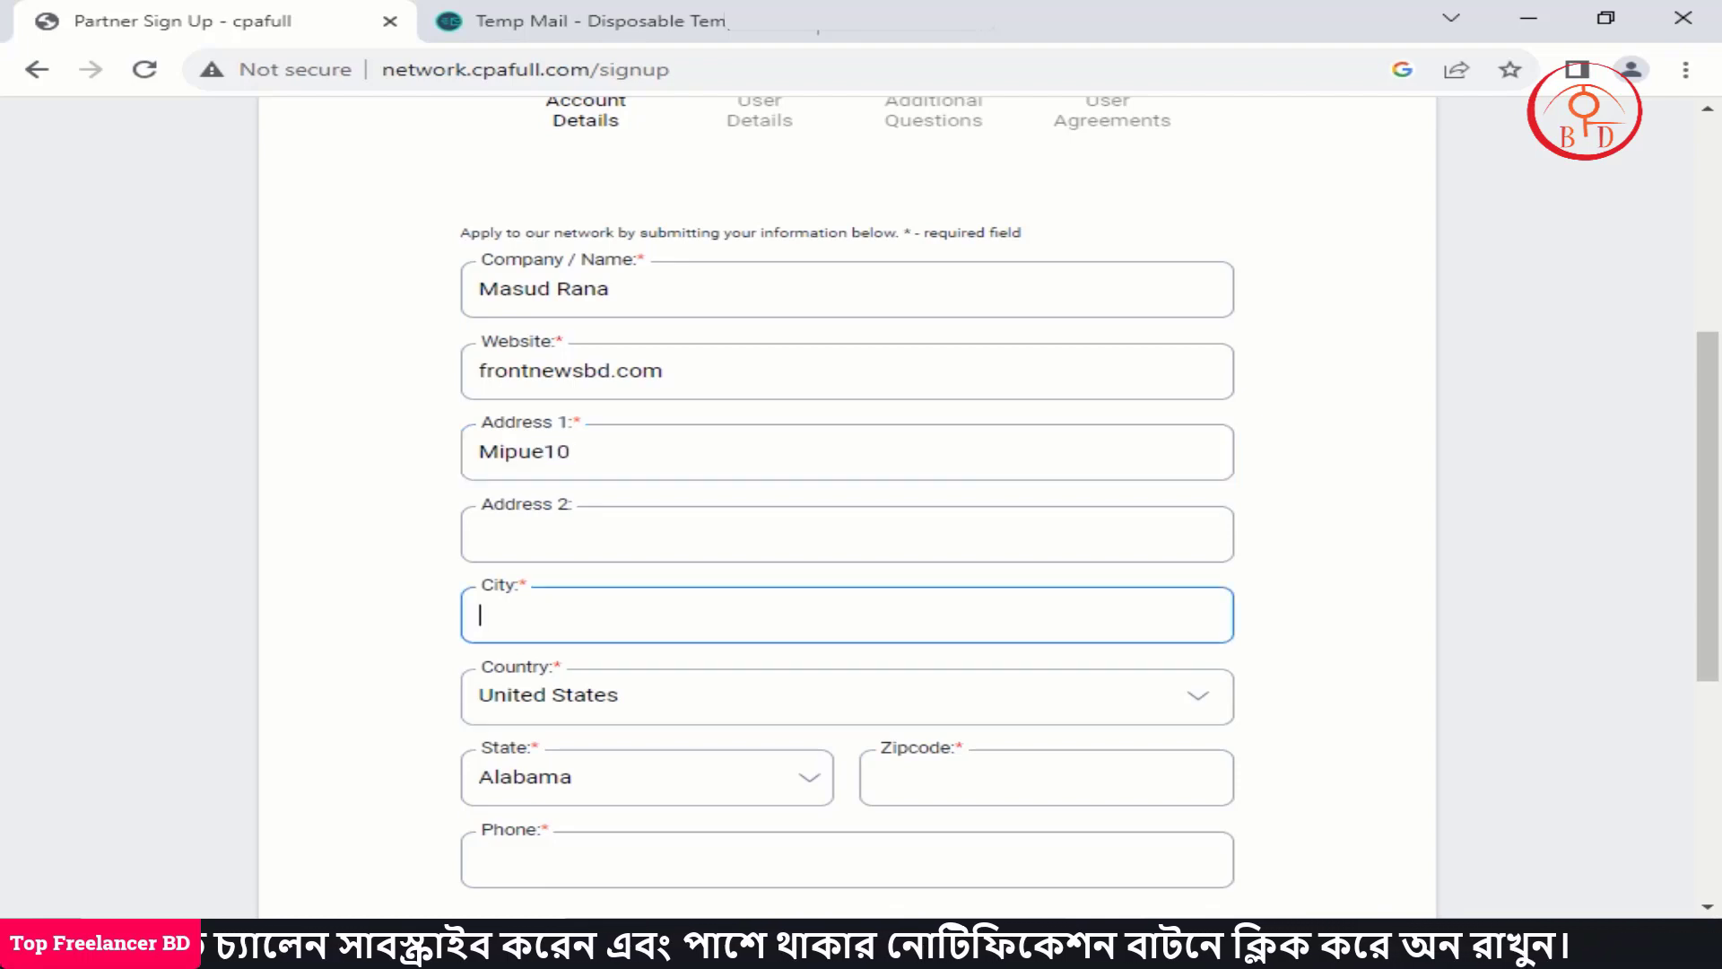
type("Dh")
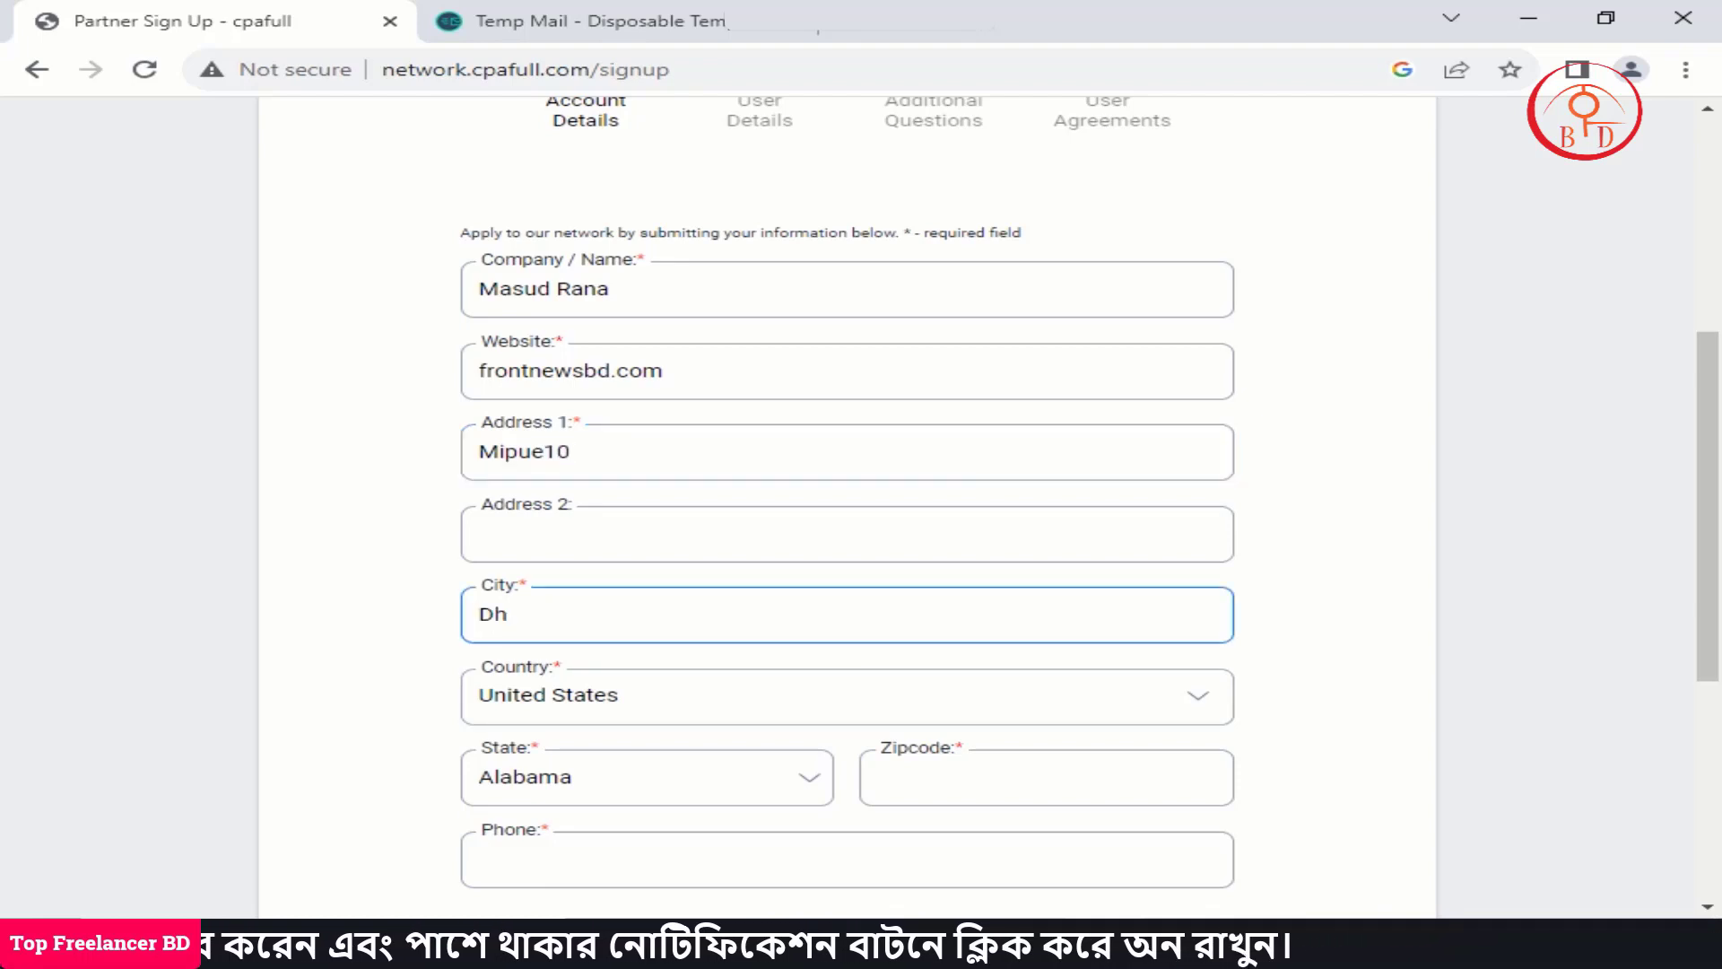
type("aka")
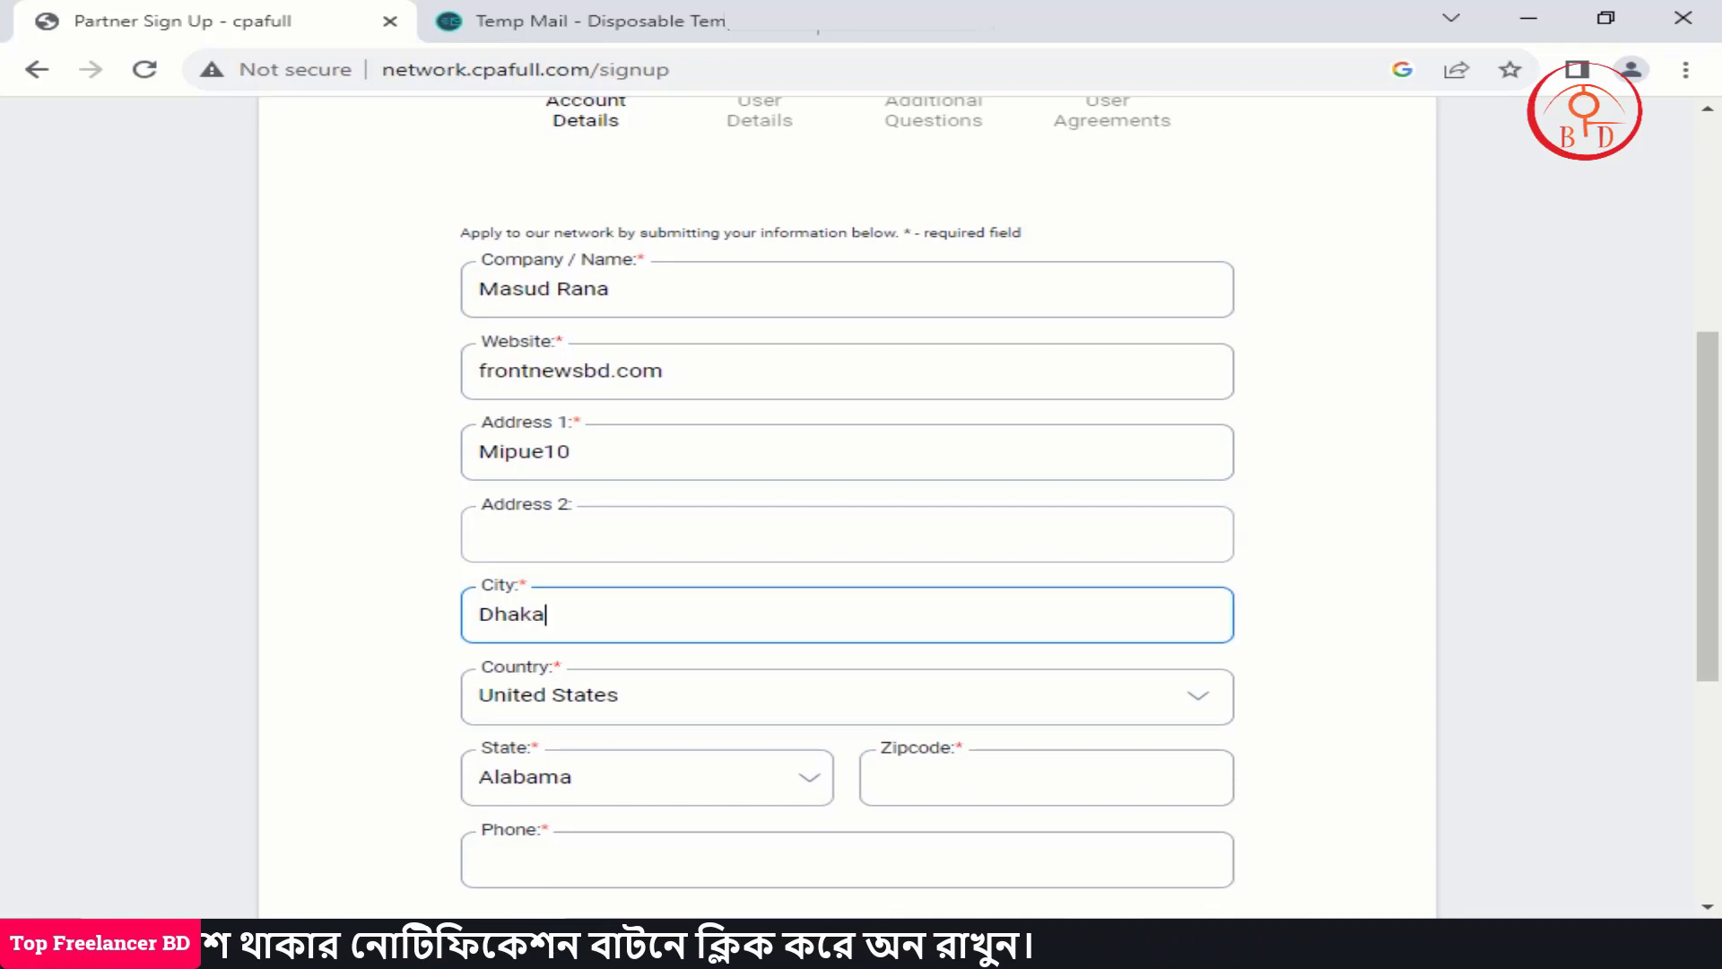
left_click(846, 534)
Step: Choose Bangladesh as the country and enter Dhaka as the region
scroll(846, 502, "down", 1)
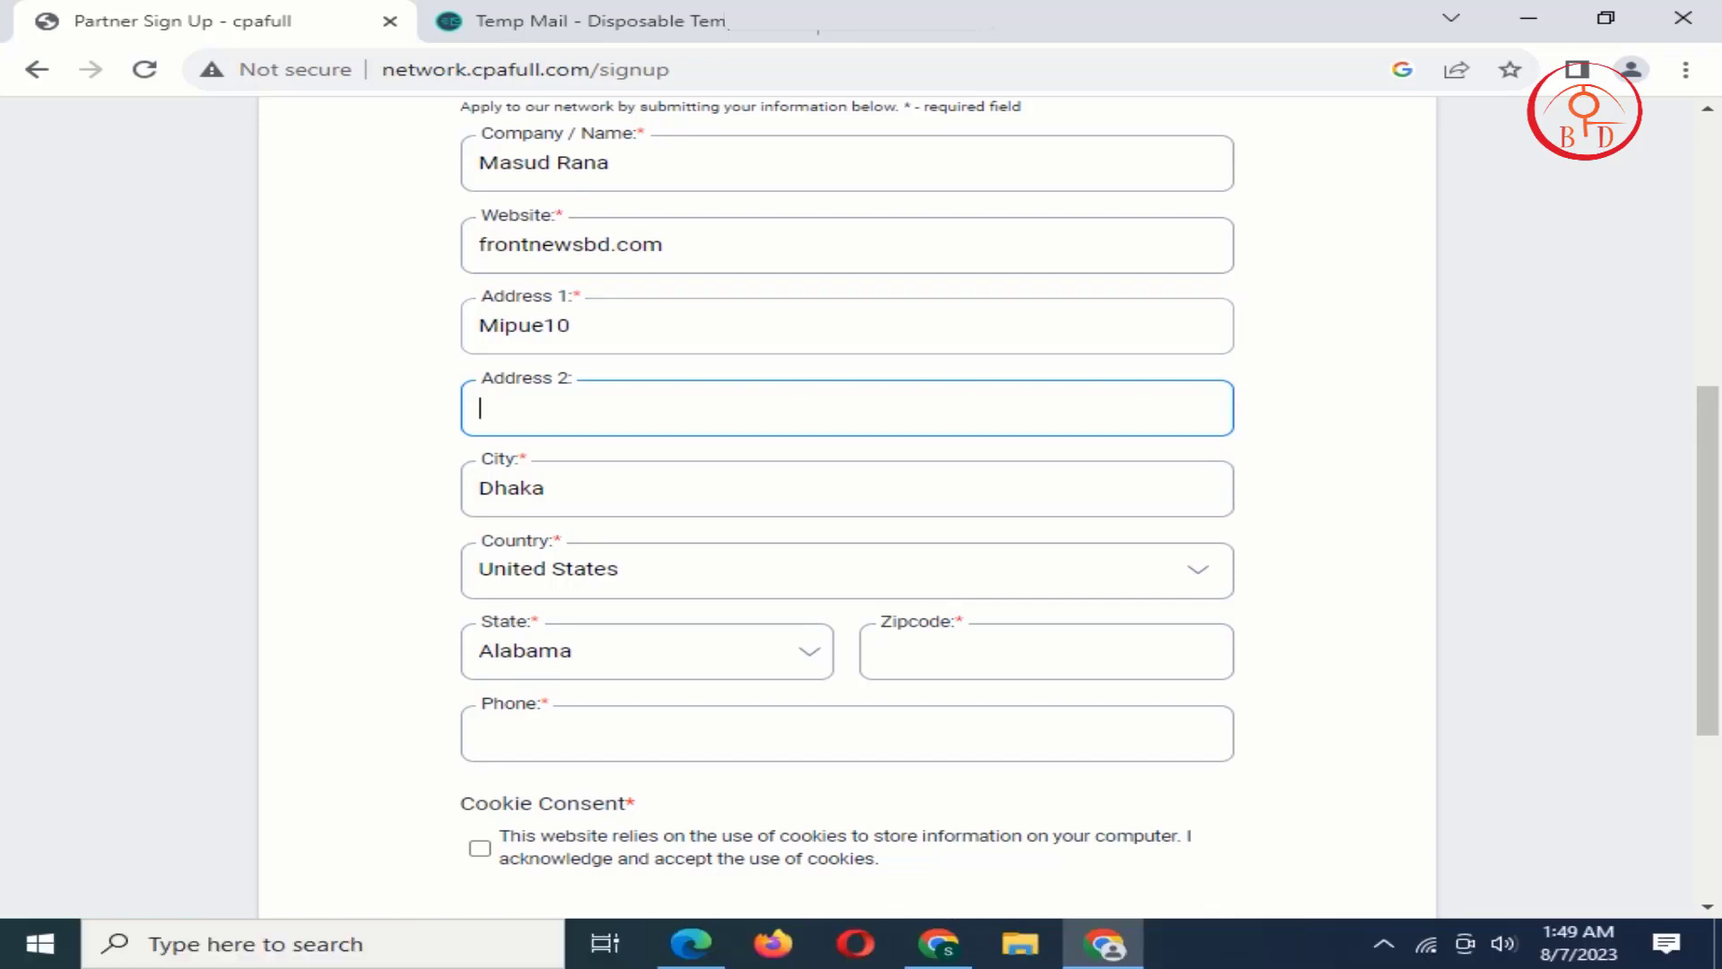
scroll(847, 503, "down", 1)
left_click(846, 442)
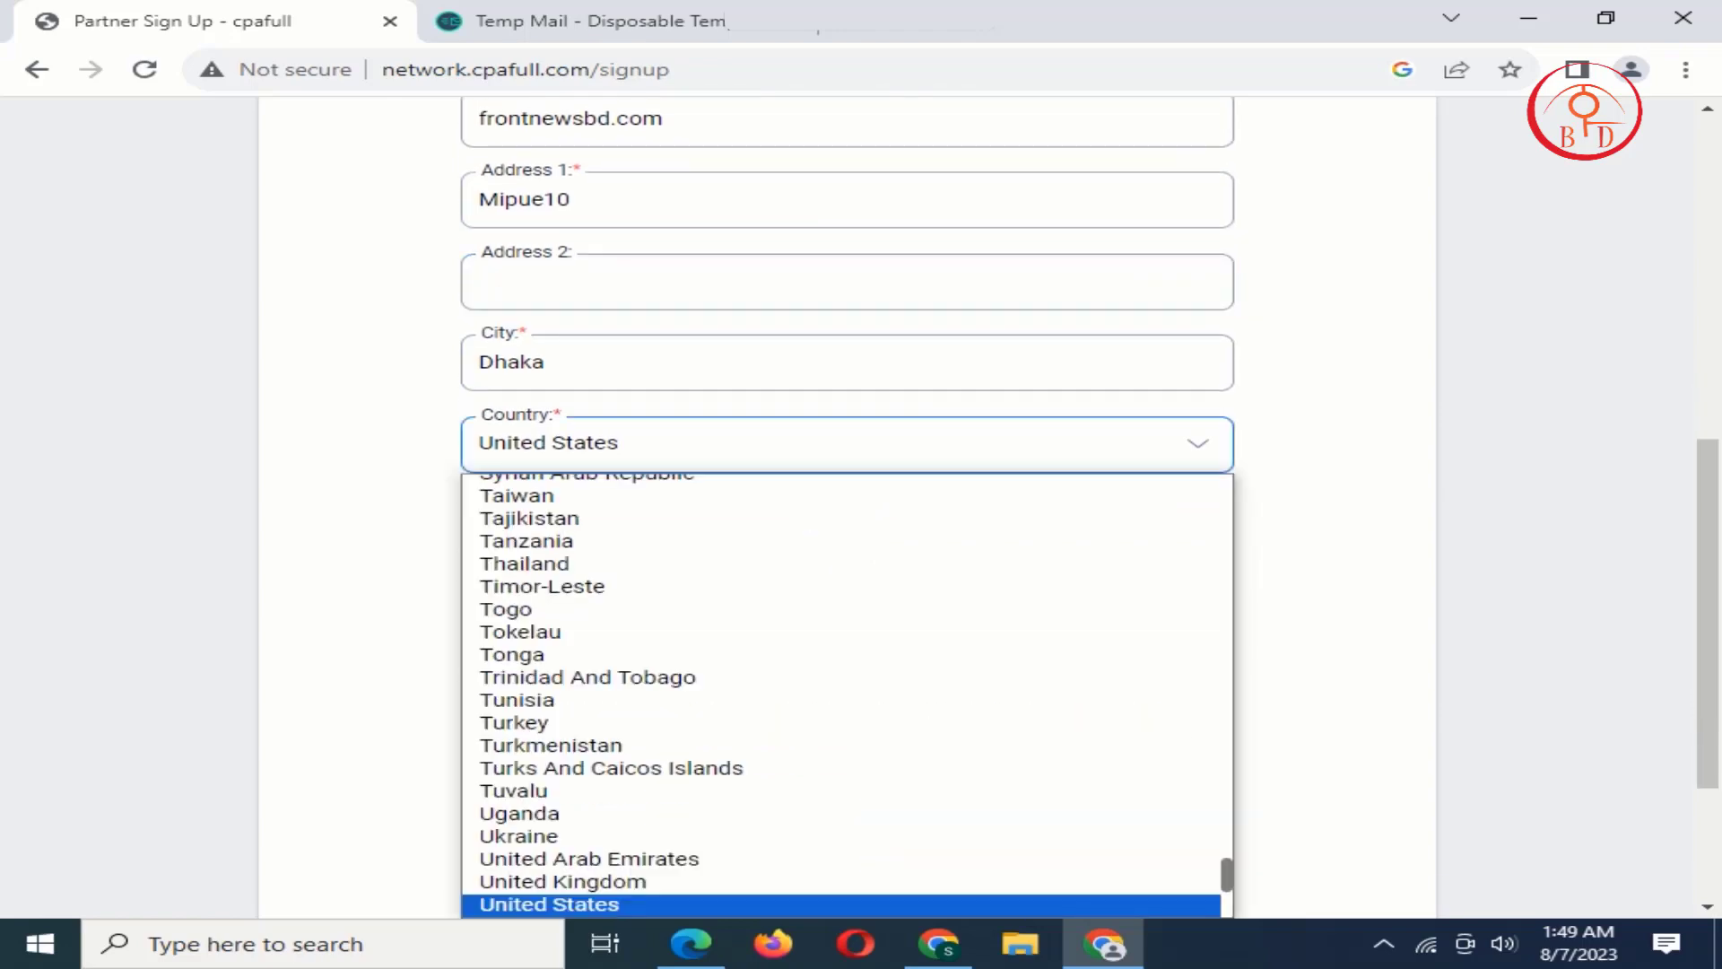
scroll(627, 677, "up", 20)
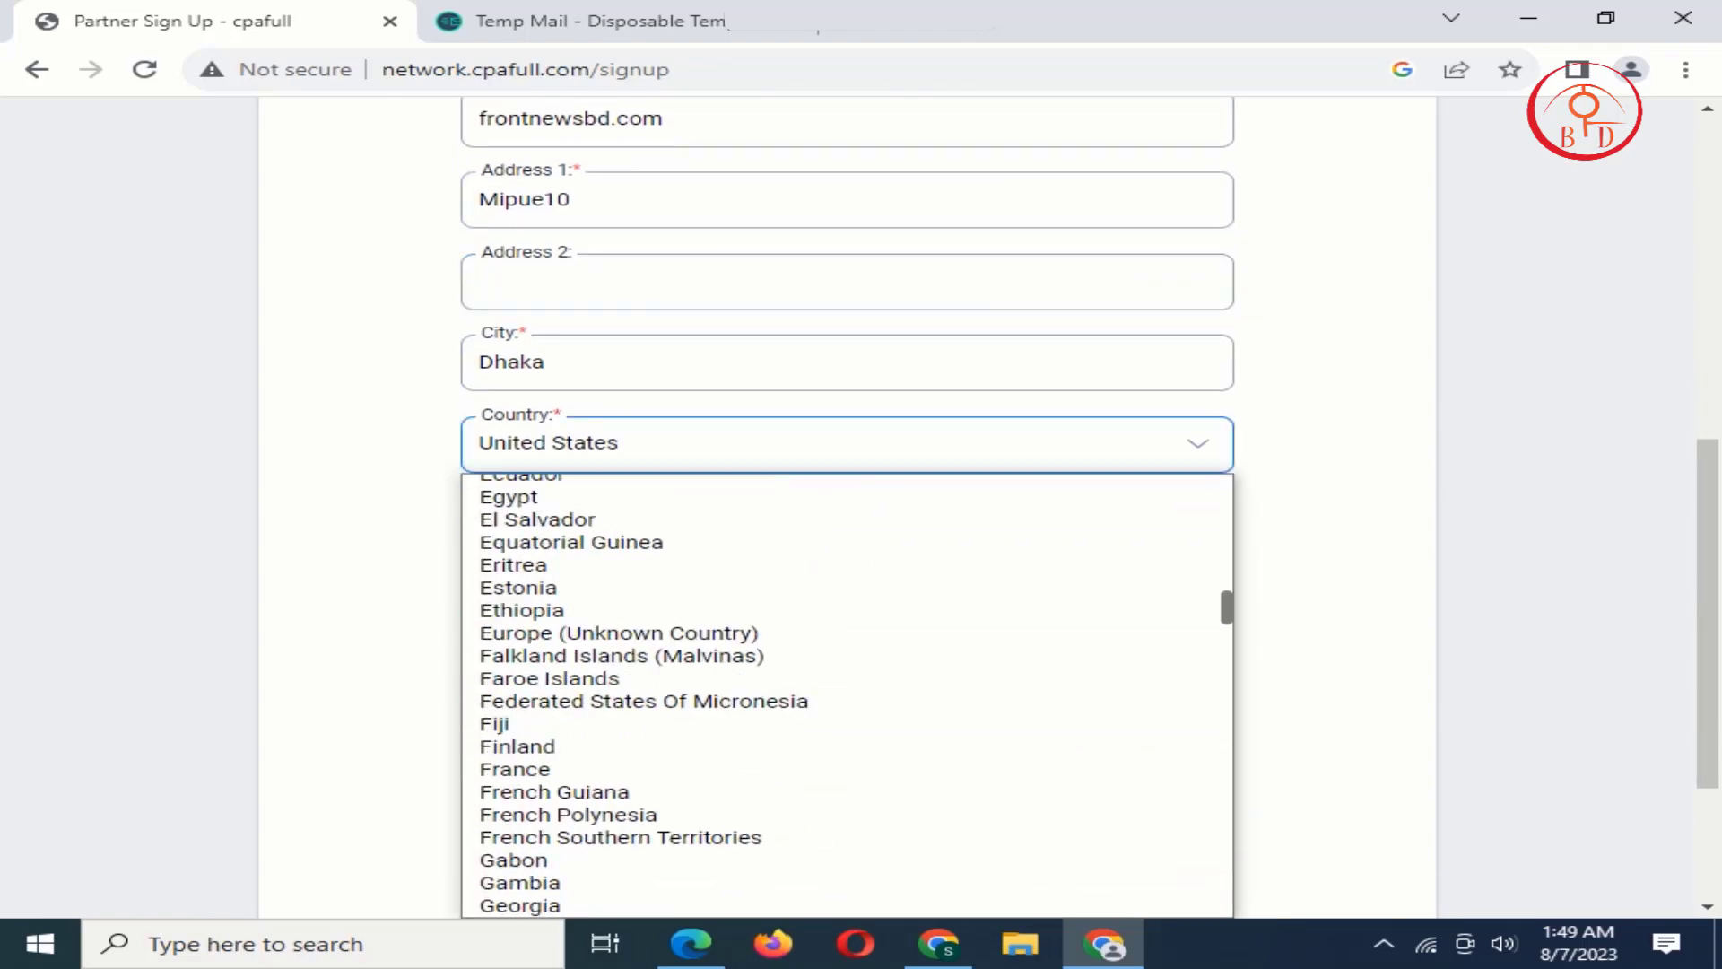
scroll(628, 677, "up", 20)
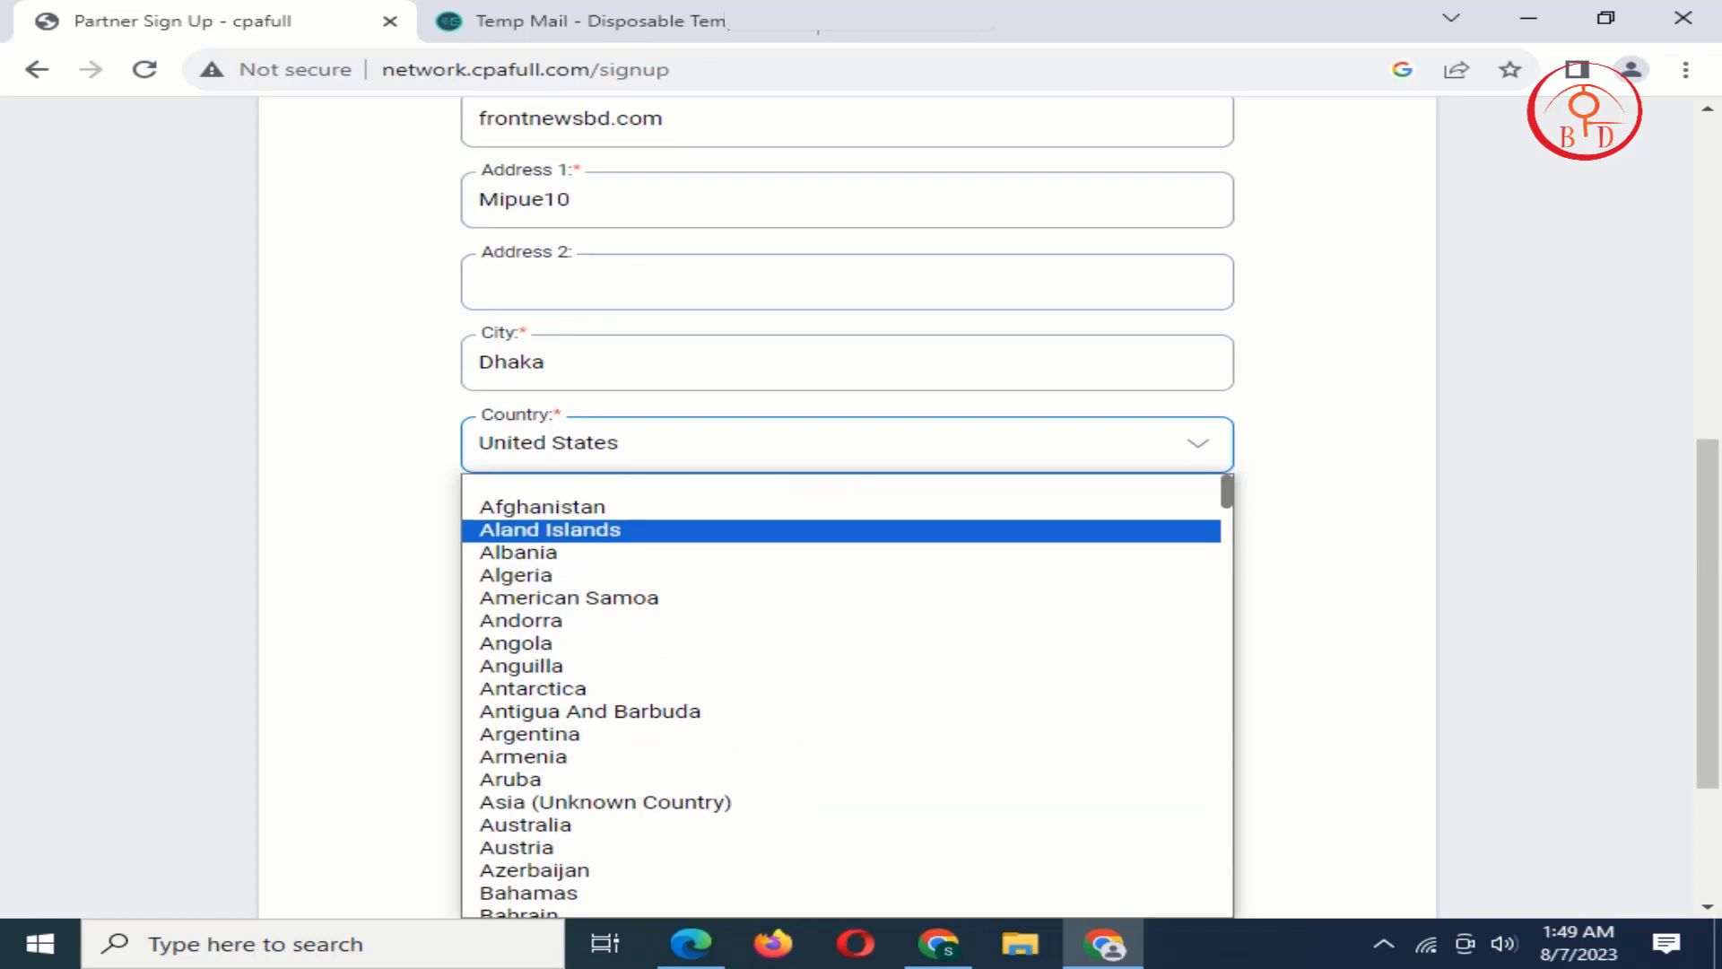
scroll(628, 538, "down", 3)
left_click(628, 684)
scroll(846, 502, "down", 1)
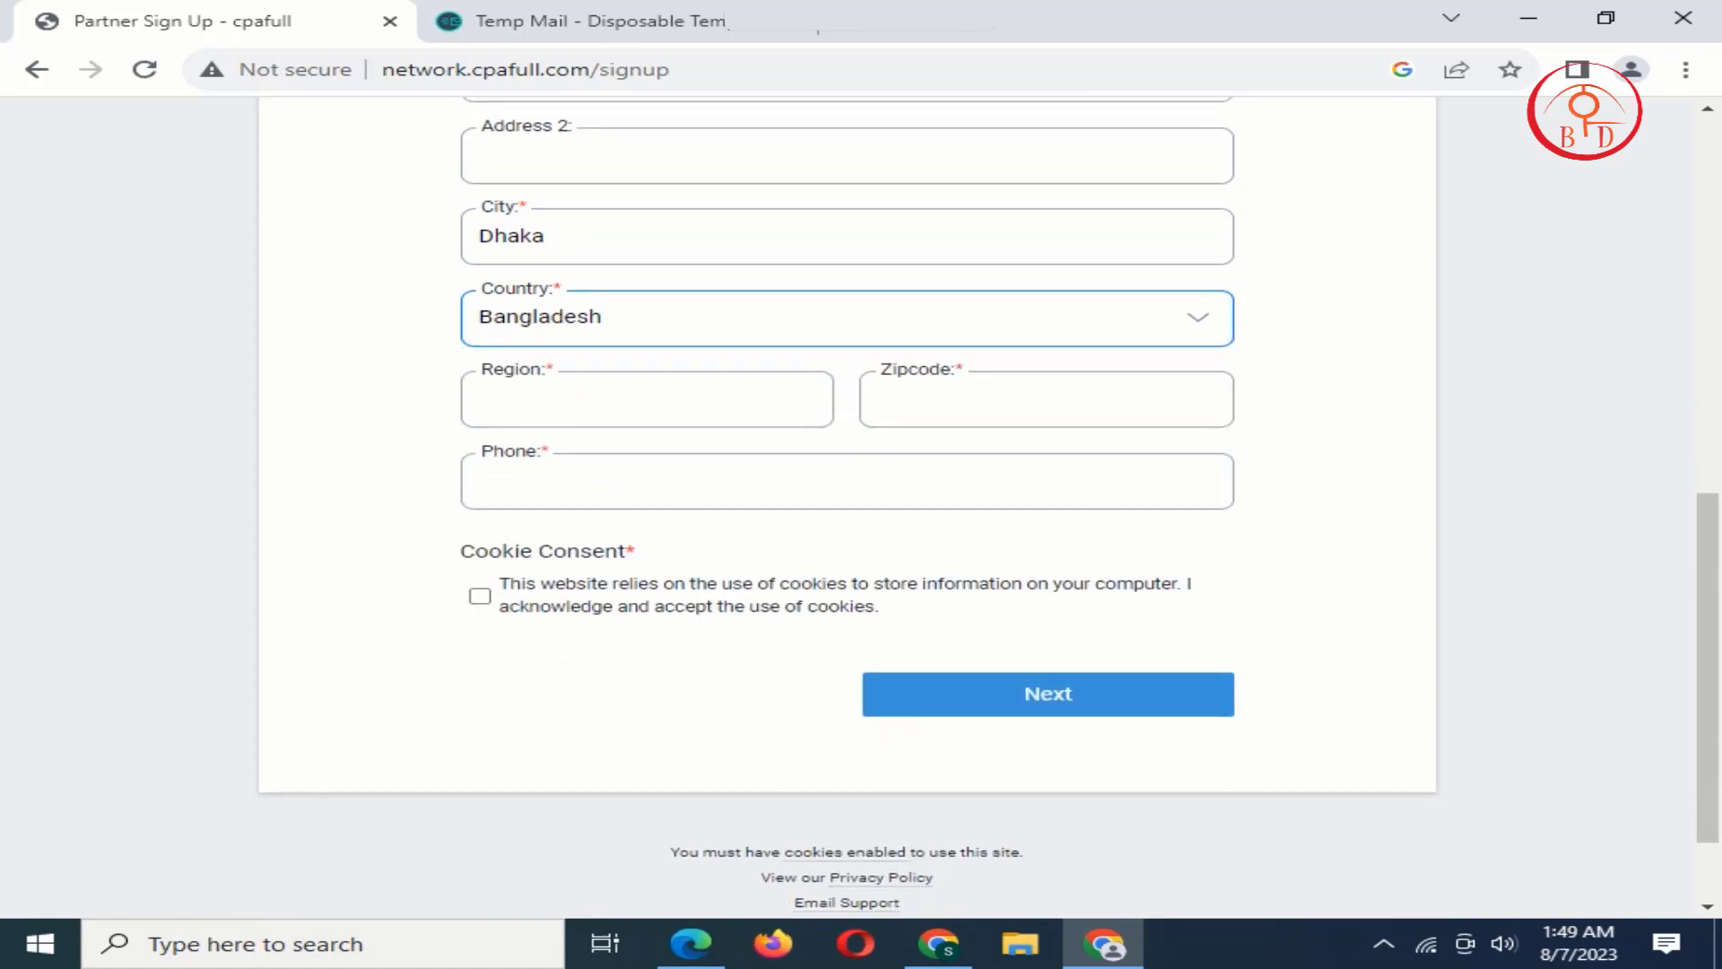
left_click(646, 399)
scroll(846, 503, "up", 1)
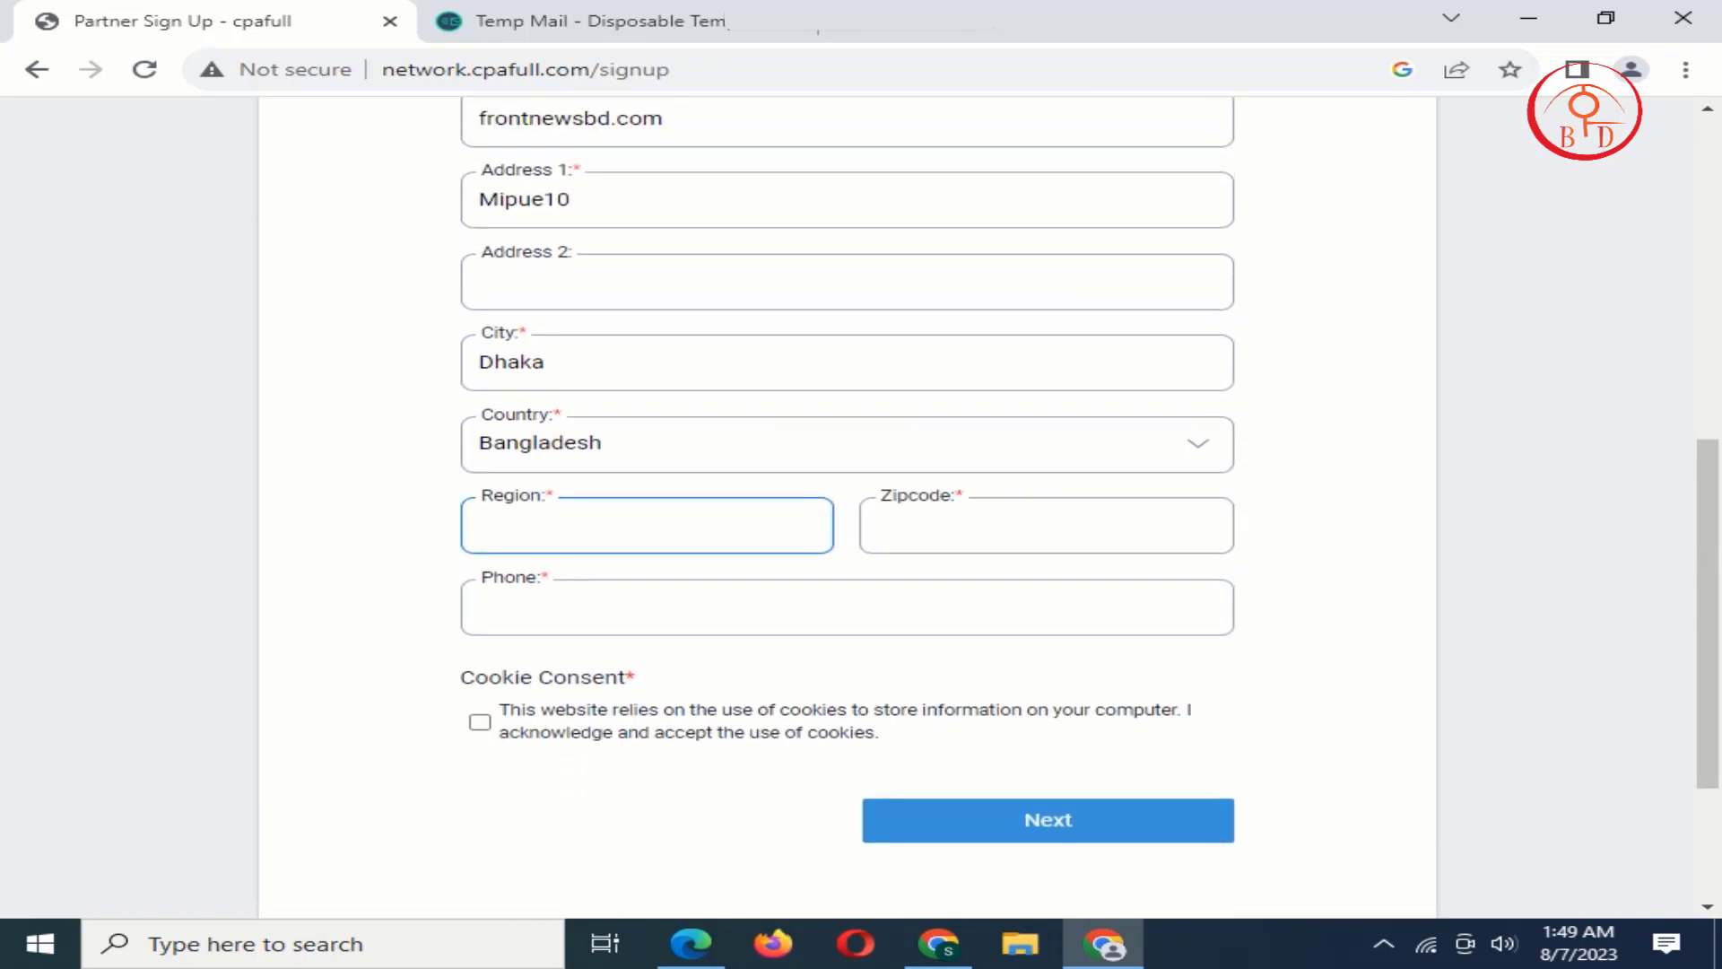
type("Dhak")
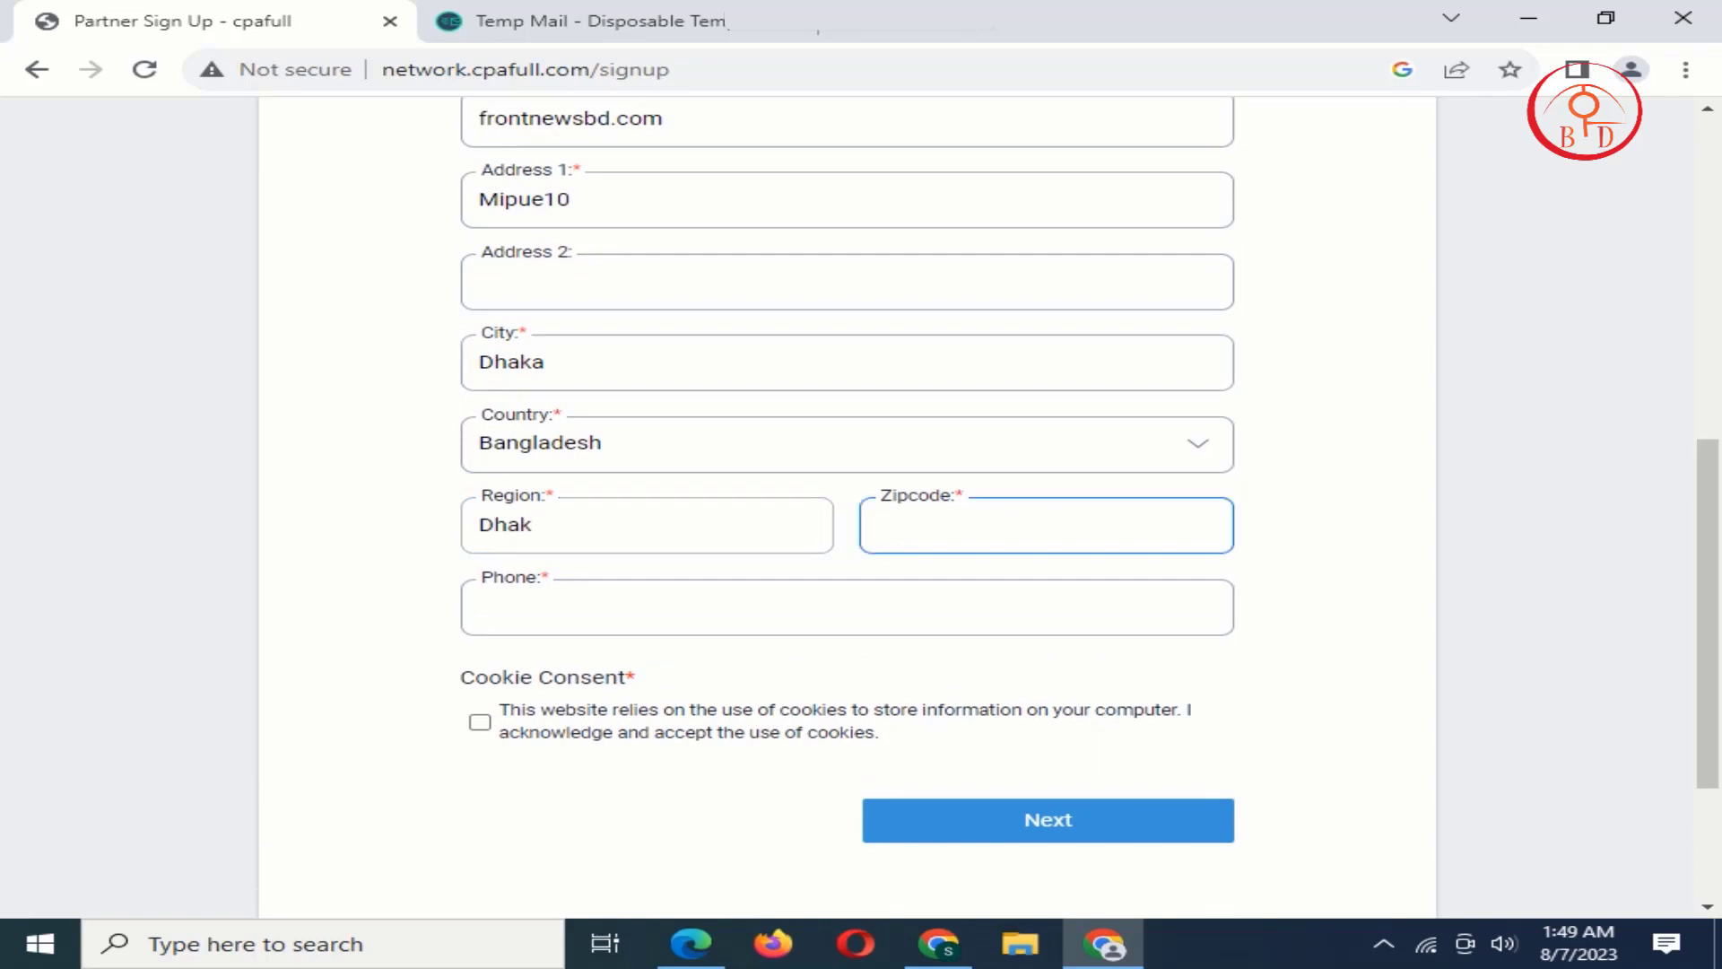
left_click(533, 525)
type("a")
Step: Fill in the postal code and phone number, accept cookie consent, and continue to User Details
left_click(878, 525)
type("1206")
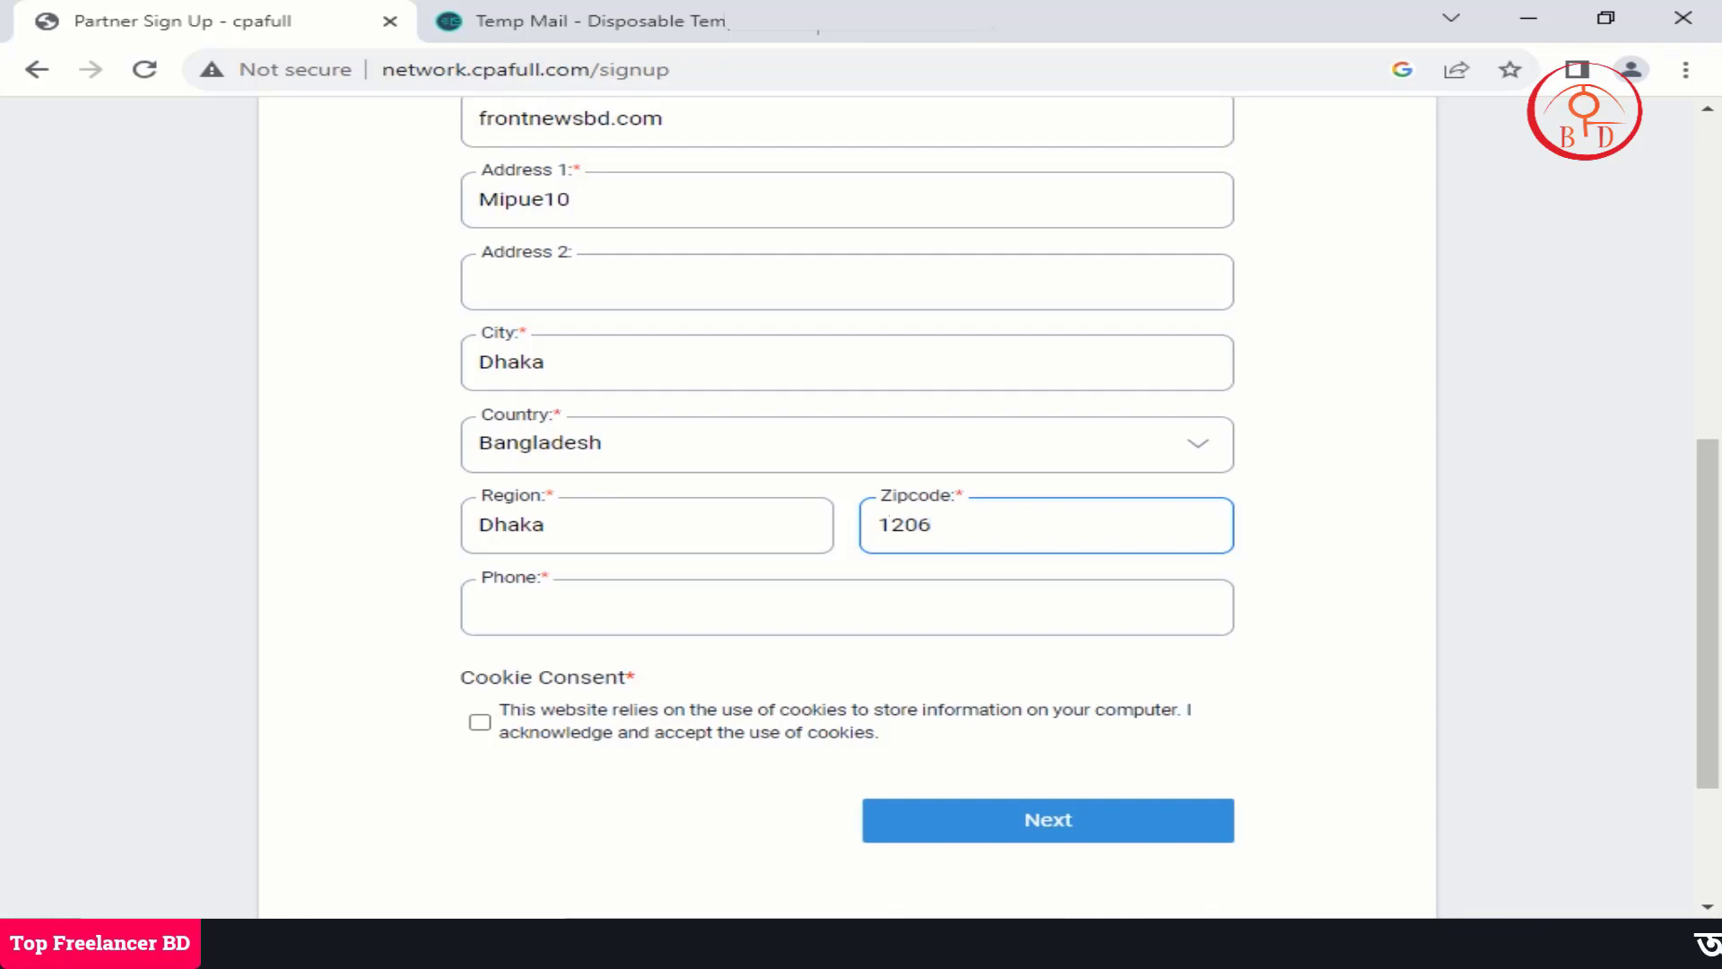
scroll(847, 507, "down", 1)
left_click(628, 482)
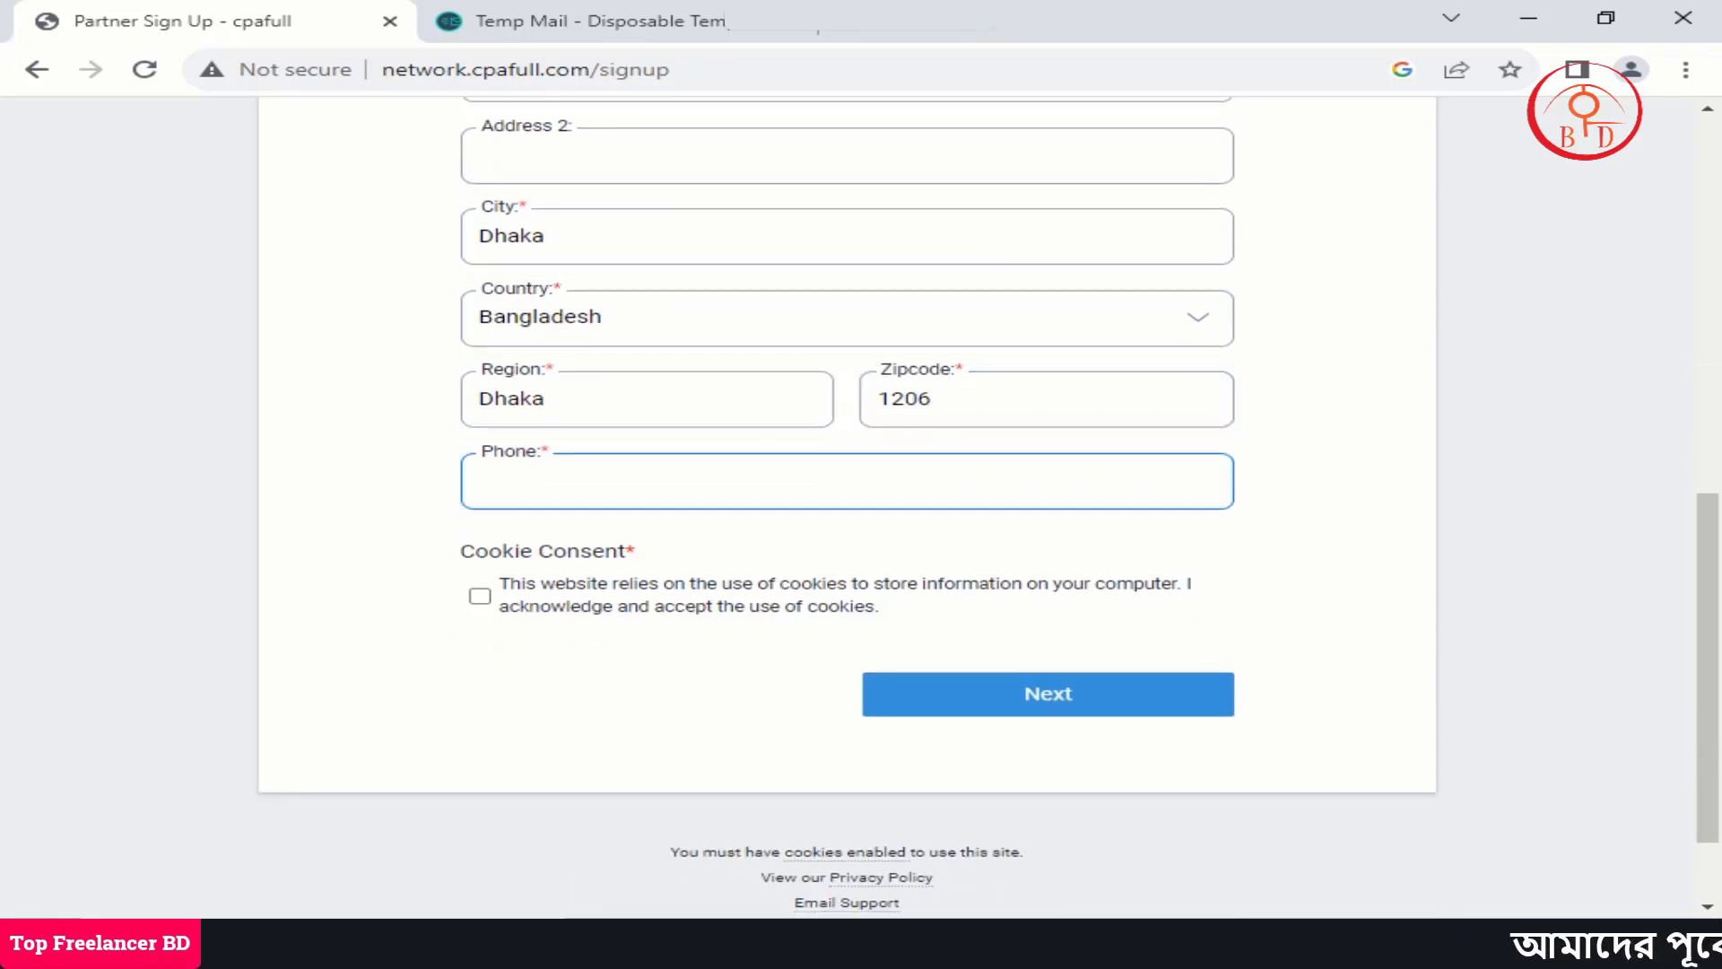
type("01")
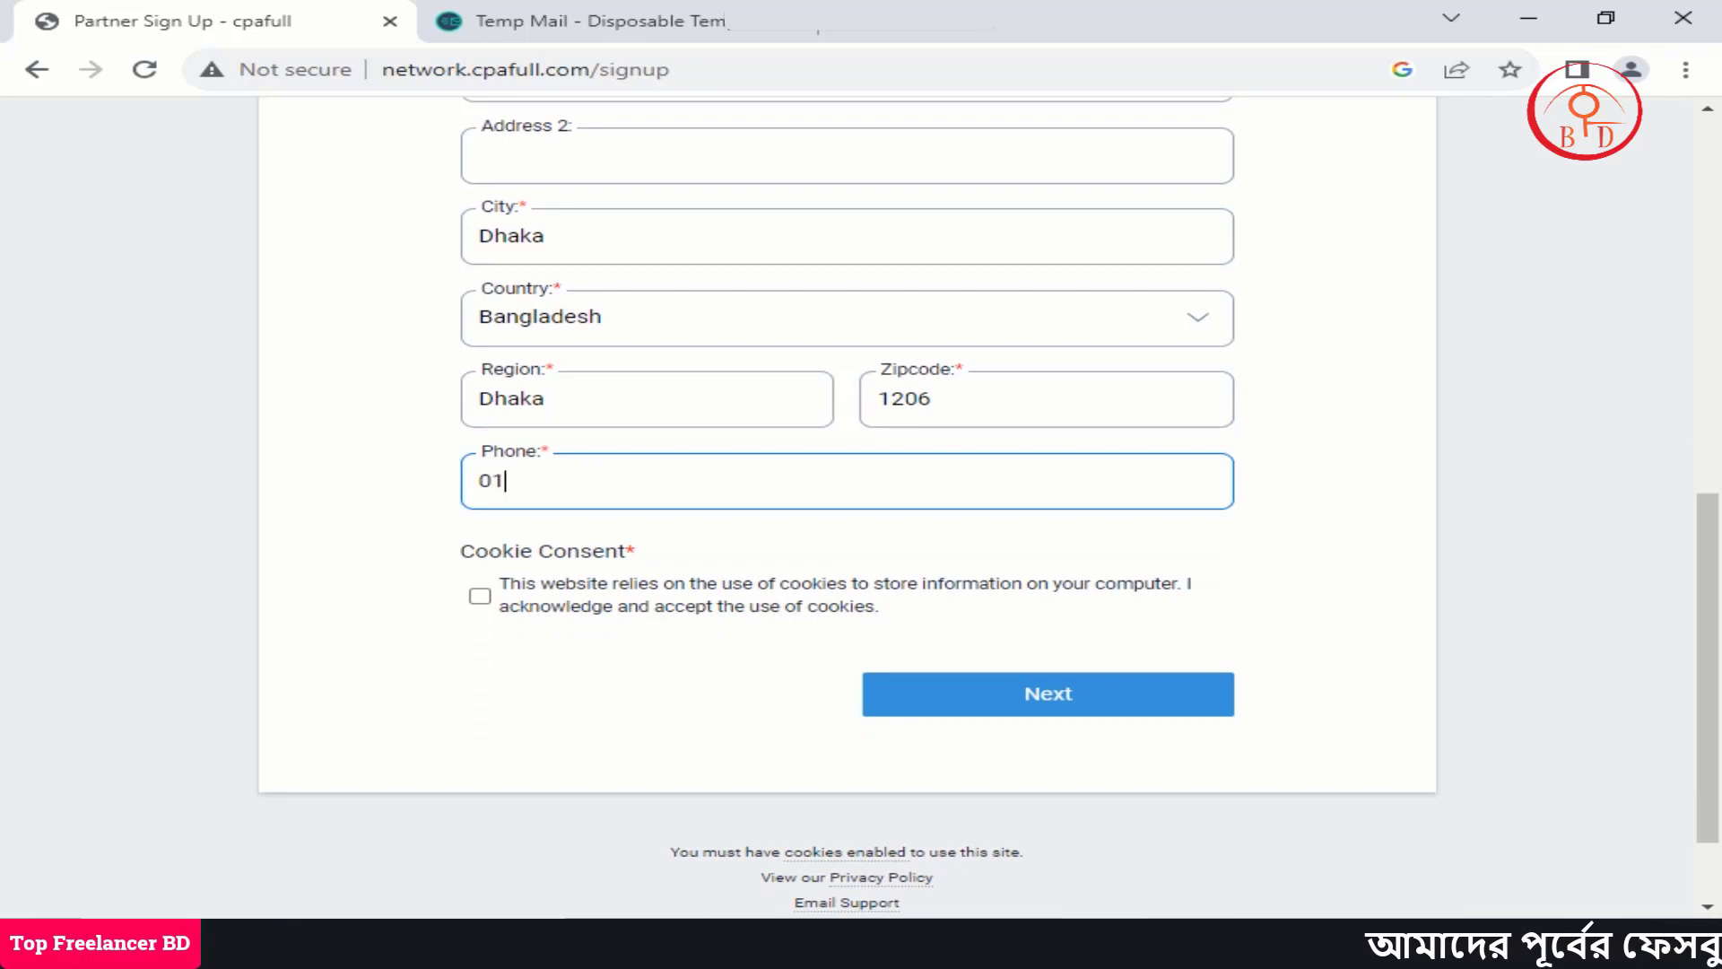
type("701")
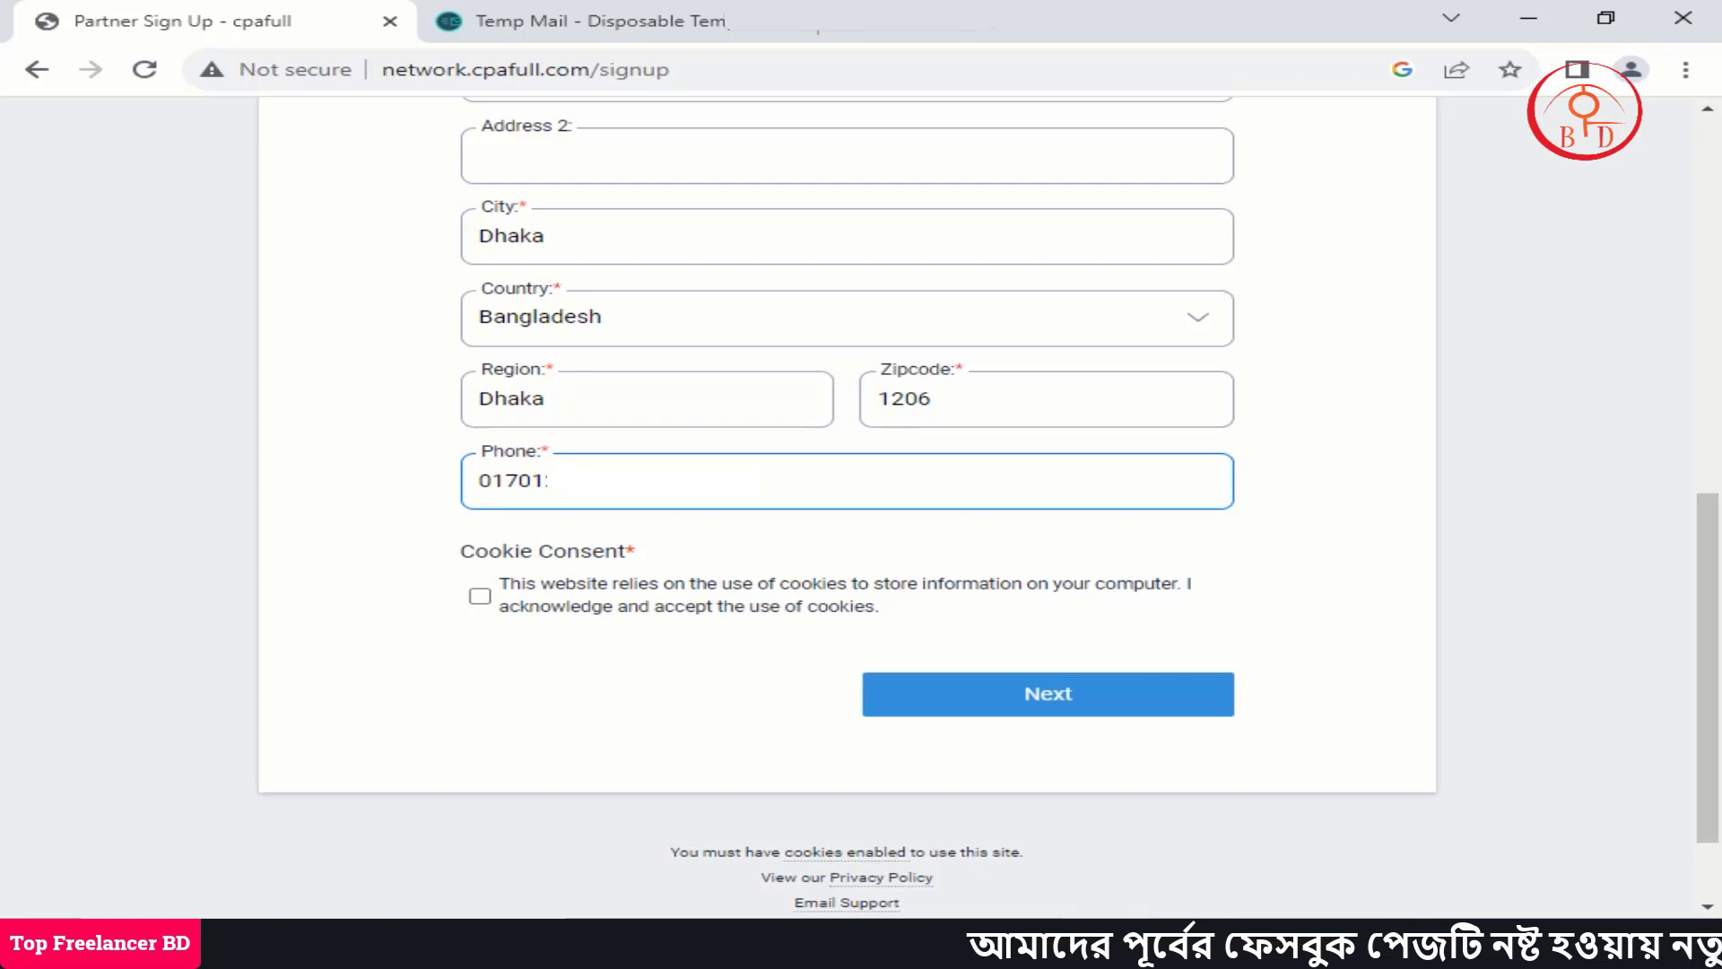
left_click(480, 595)
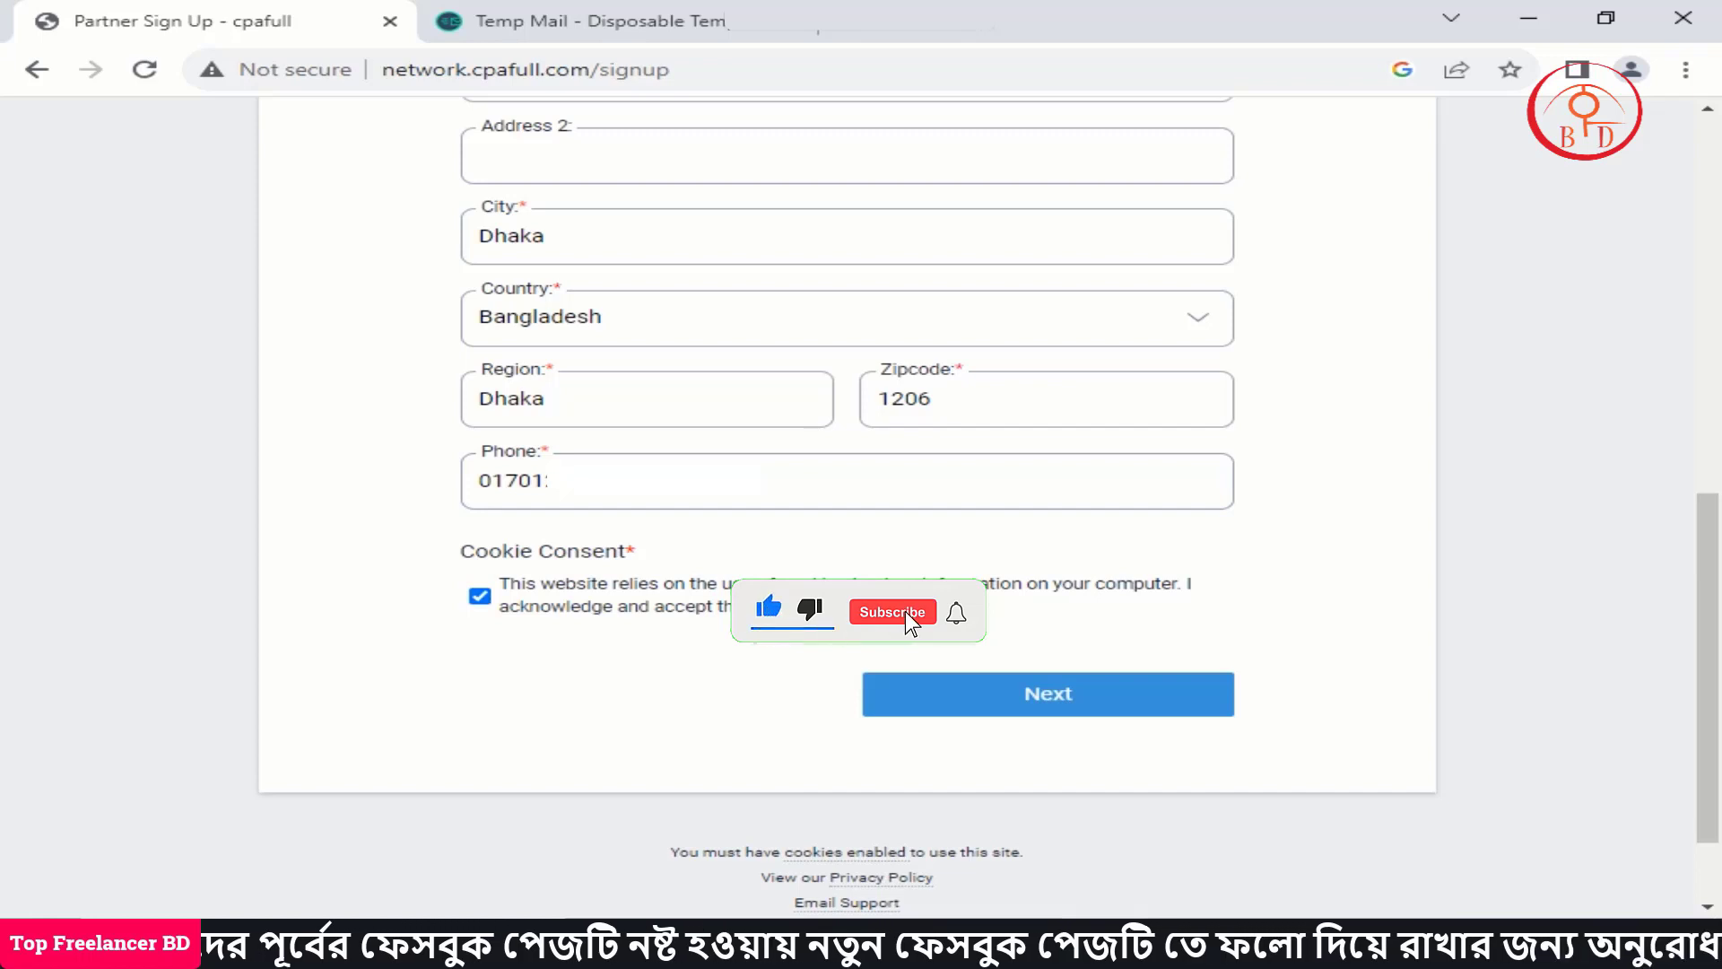
key("Return")
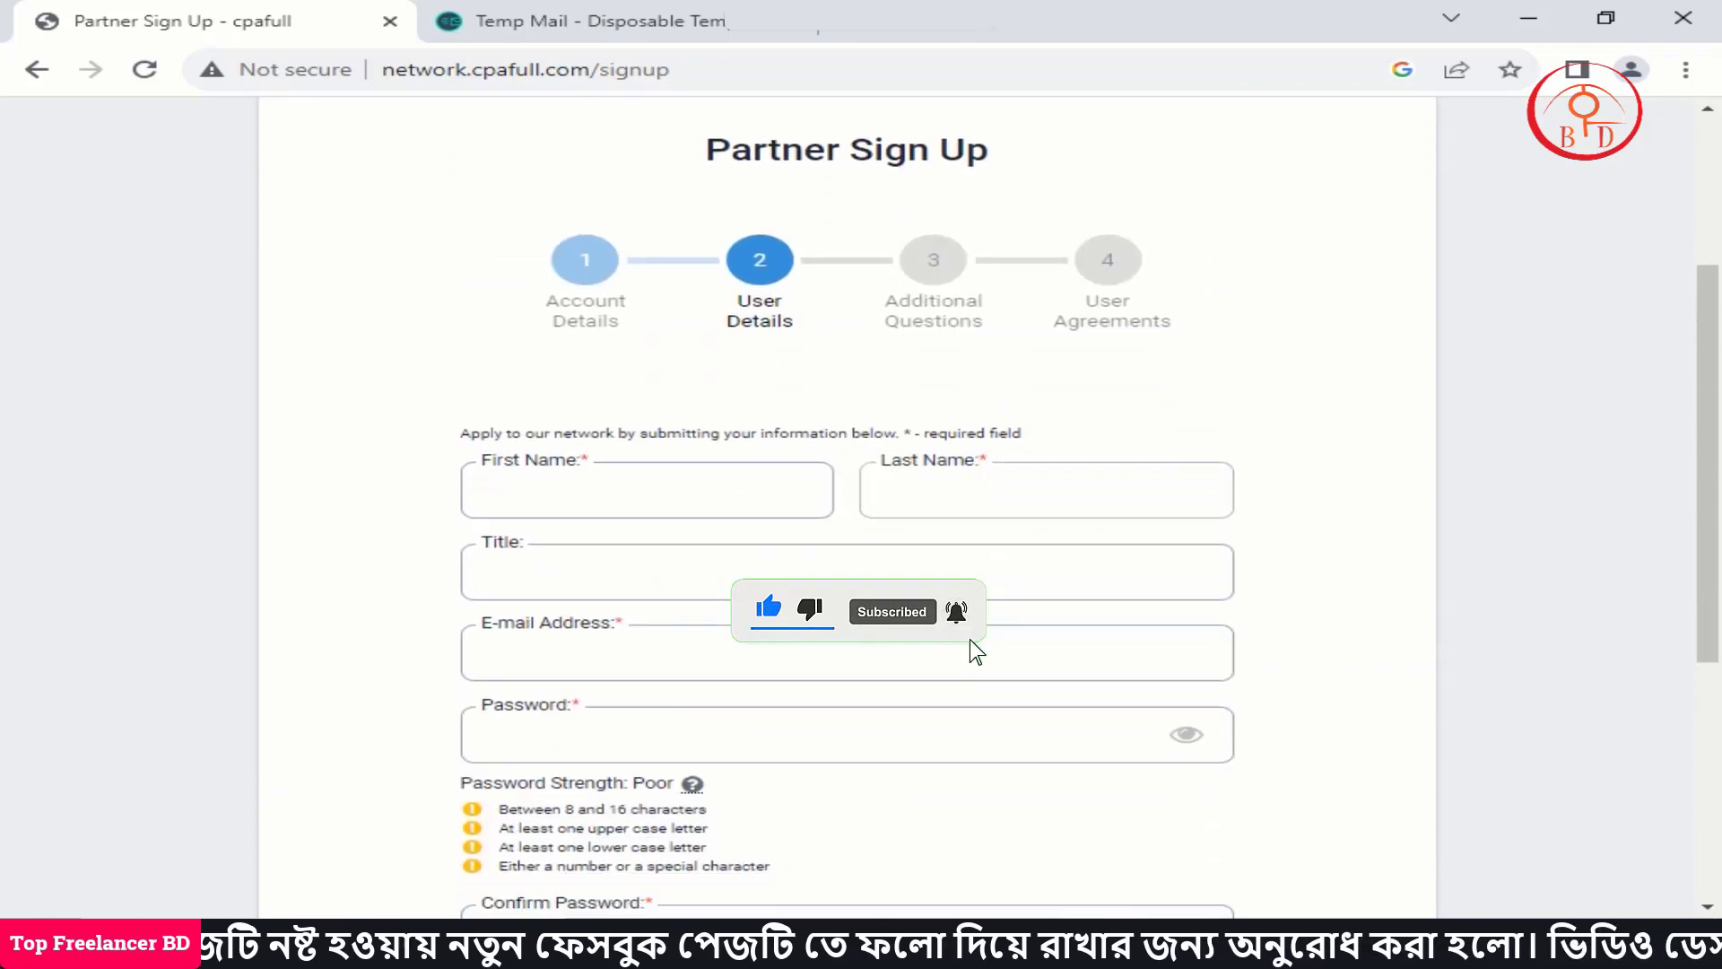
Step: Enter the user's first and last name
left_click(1045, 489)
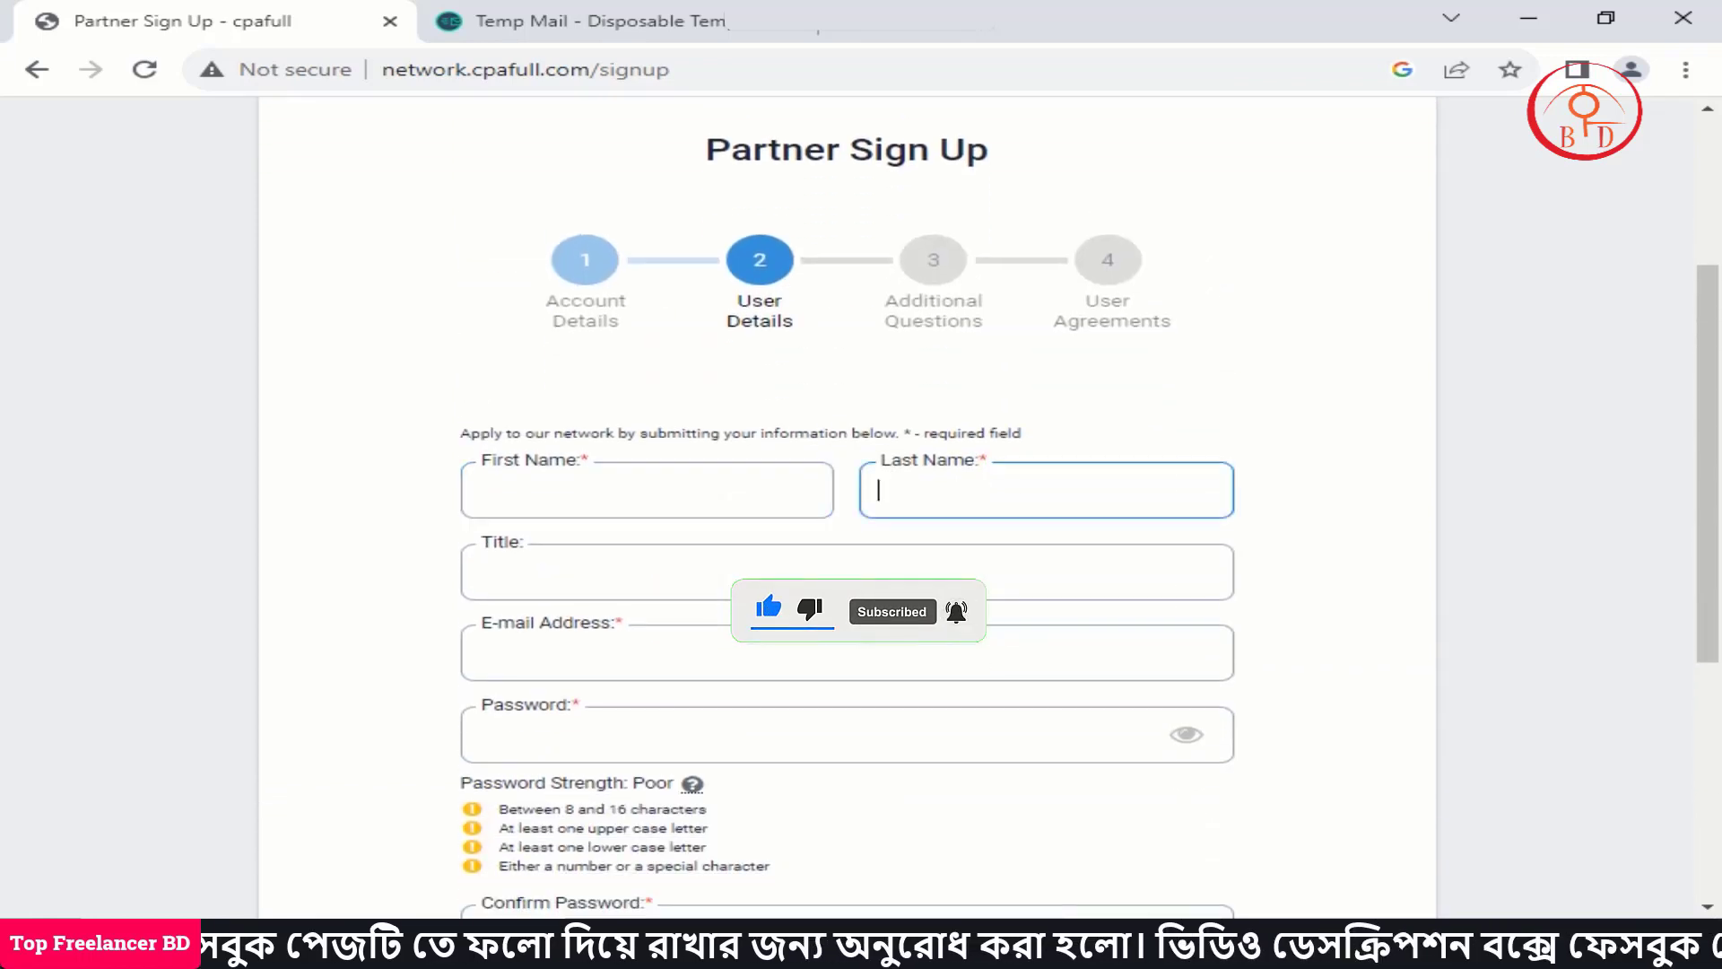
left_click(484, 490)
left_click(879, 490)
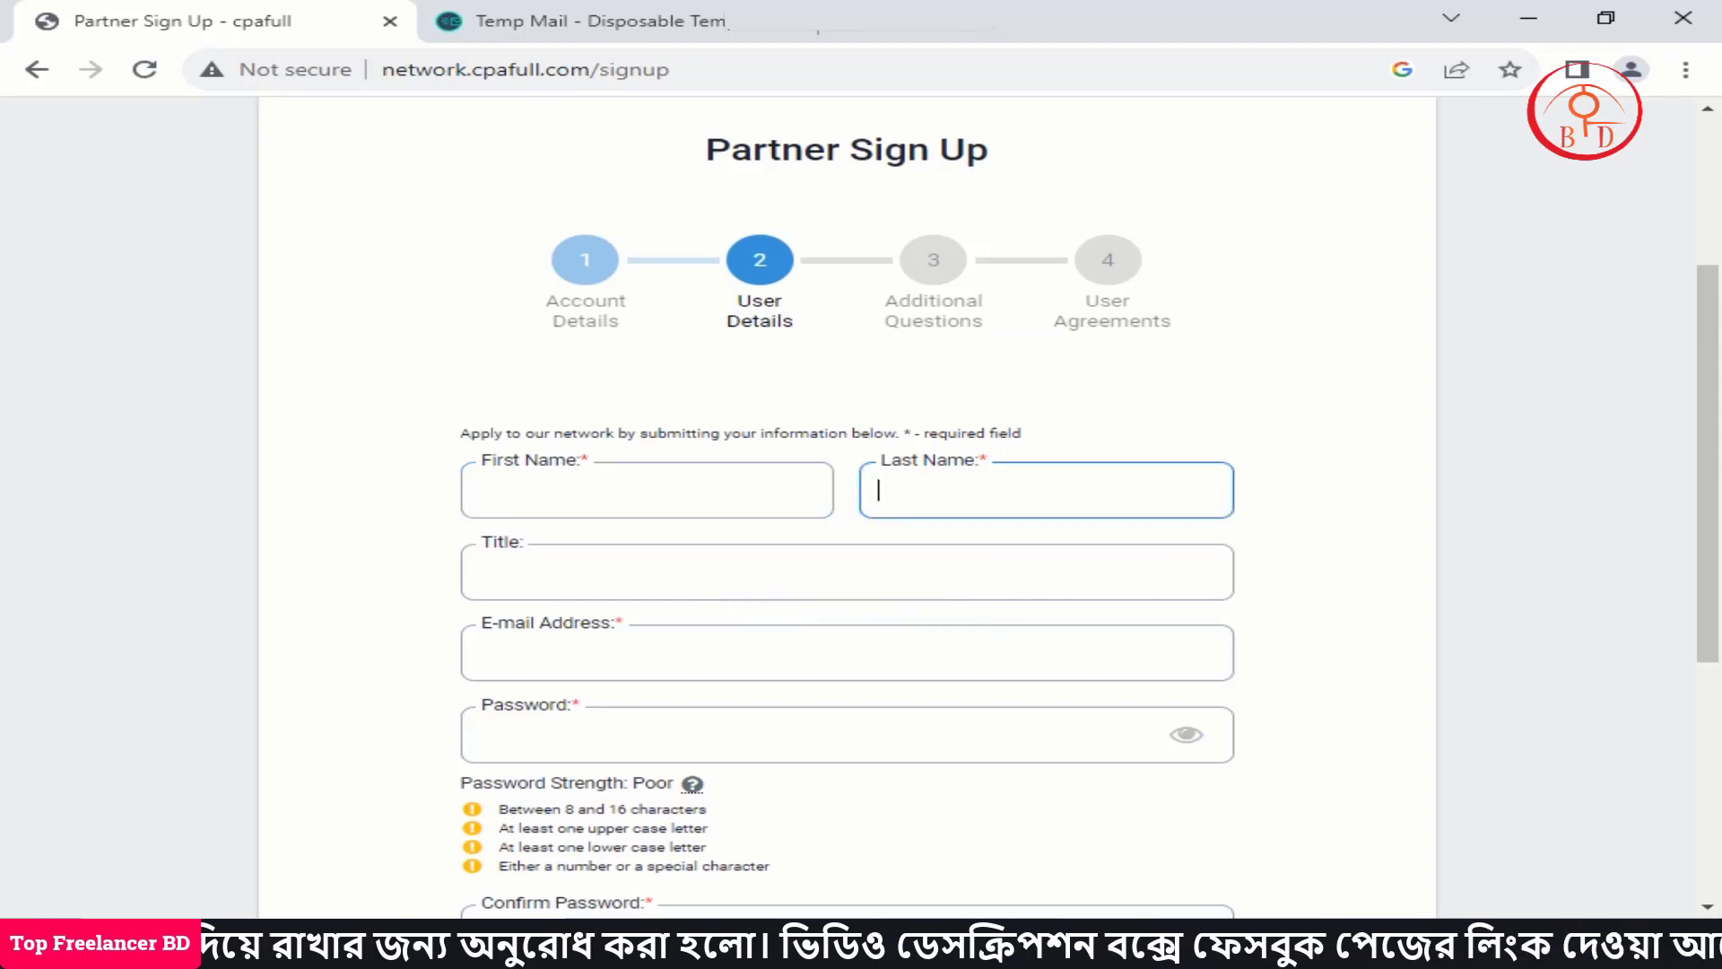
left_click(484, 490)
left_click(879, 490)
left_click(484, 490)
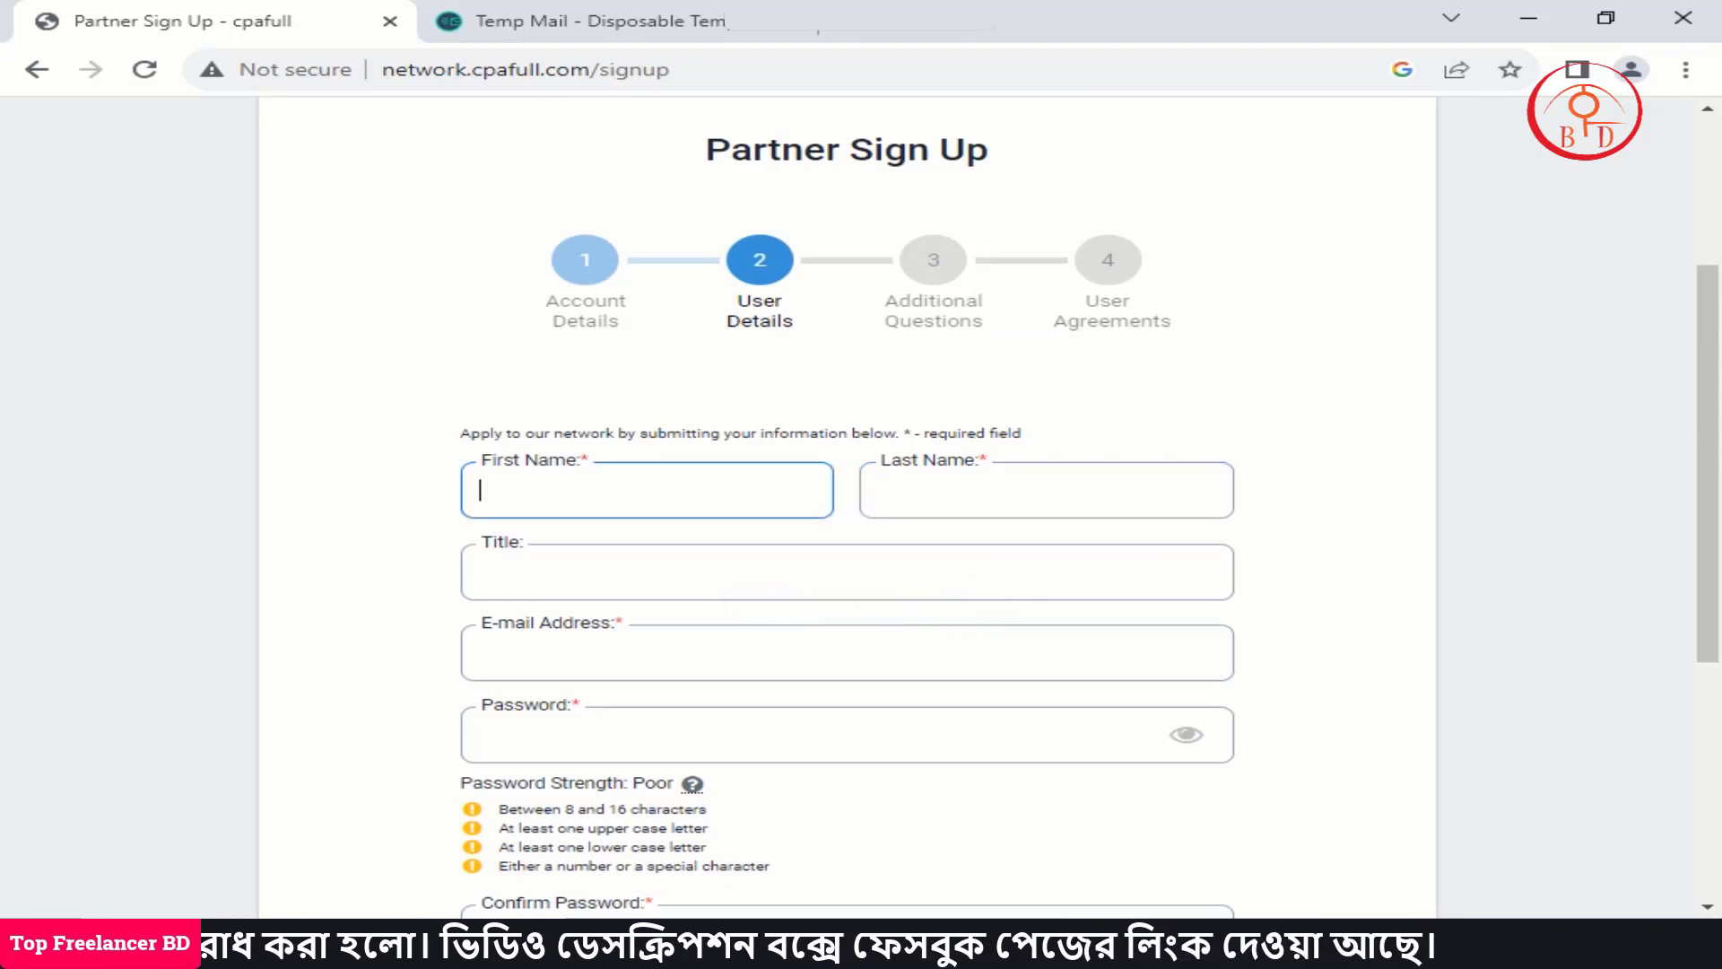
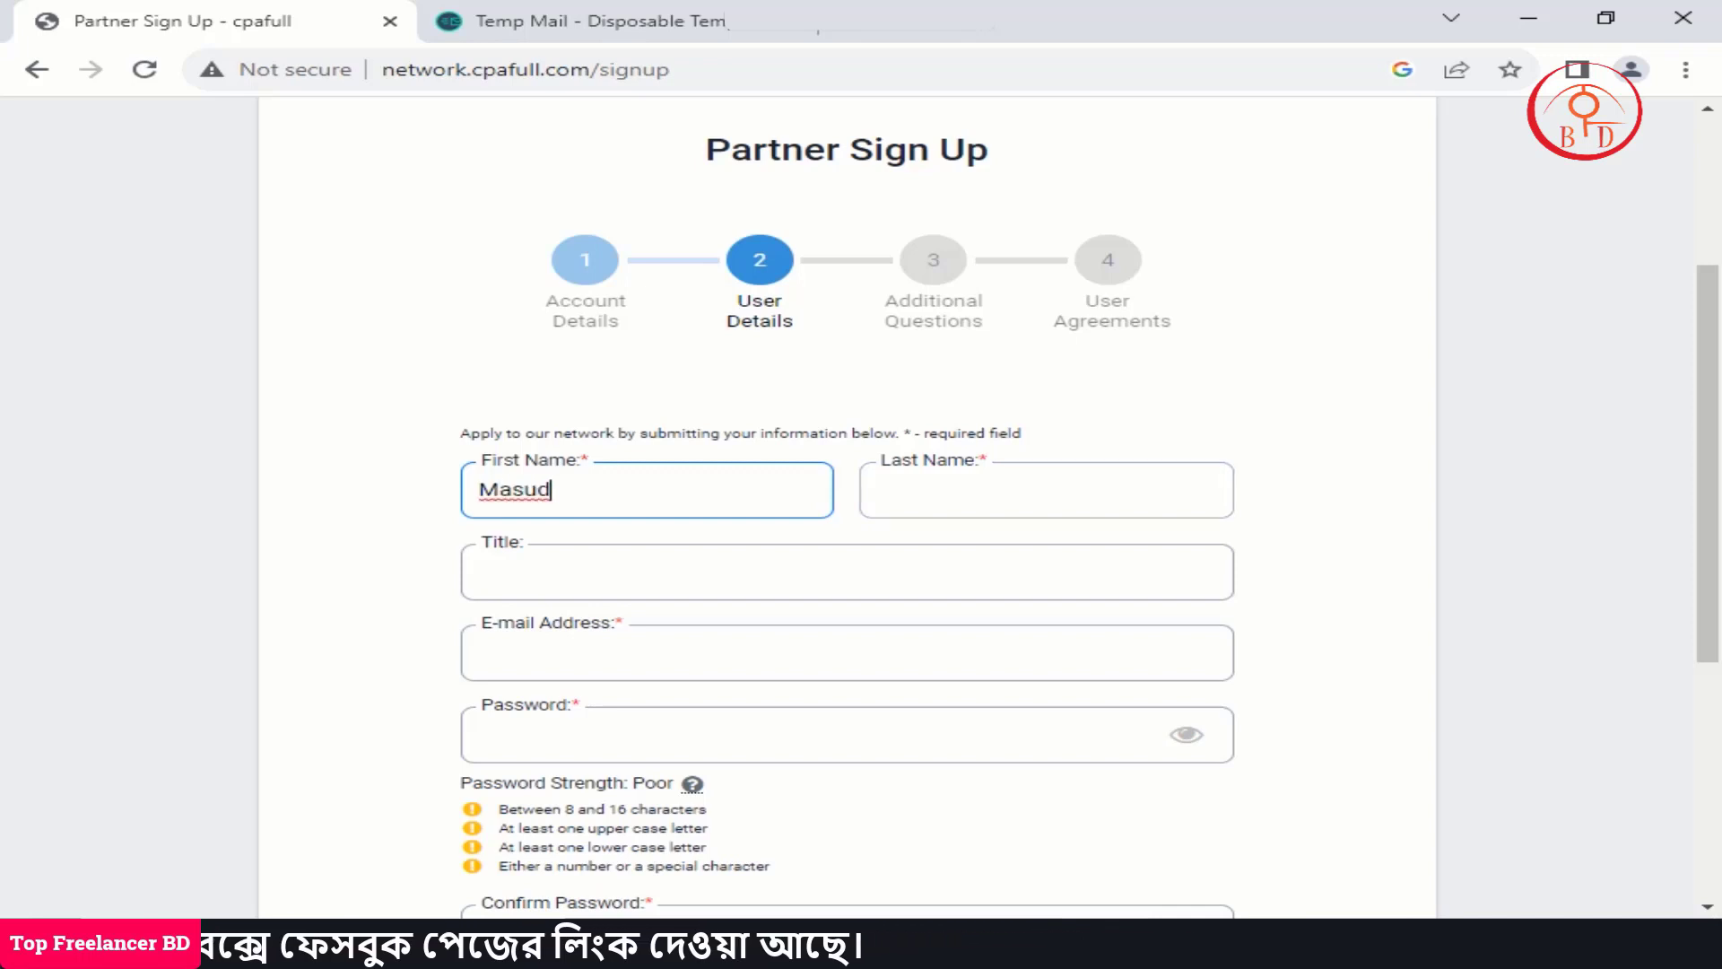
left_click(879, 489)
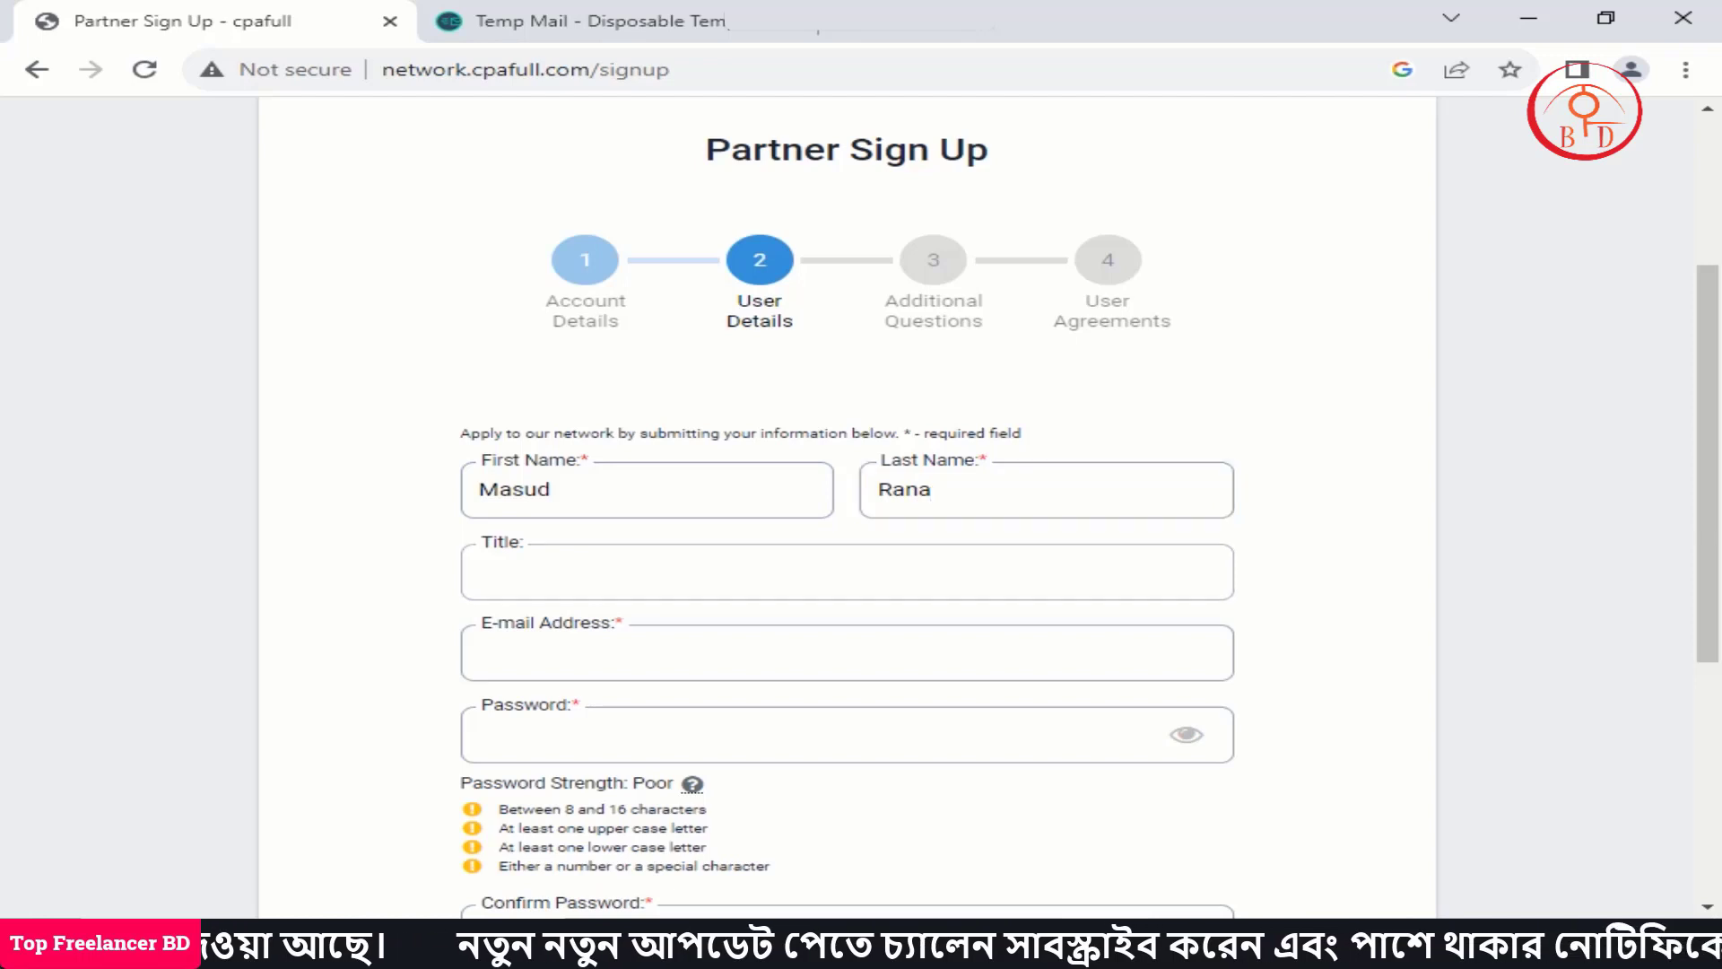
scroll(847, 538, "down", 2)
Step: Copy the Temp Mail address and paste it into the E-mail Address field
left_click(476, 527)
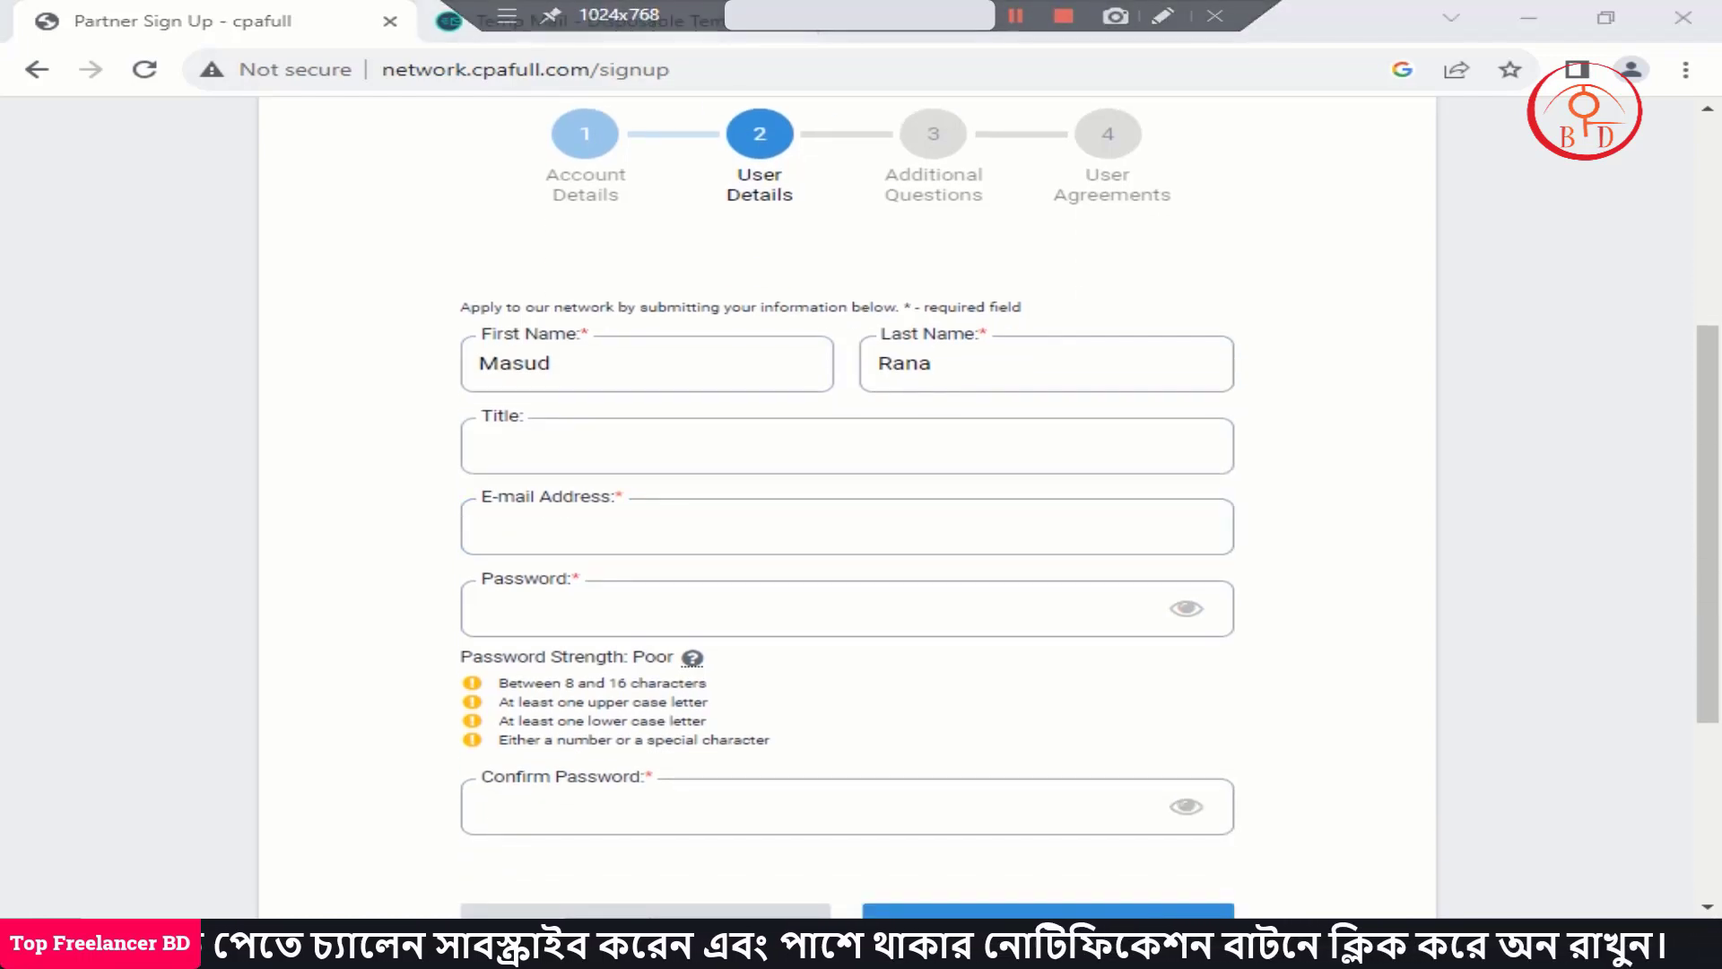
key("ctrl+Tab")
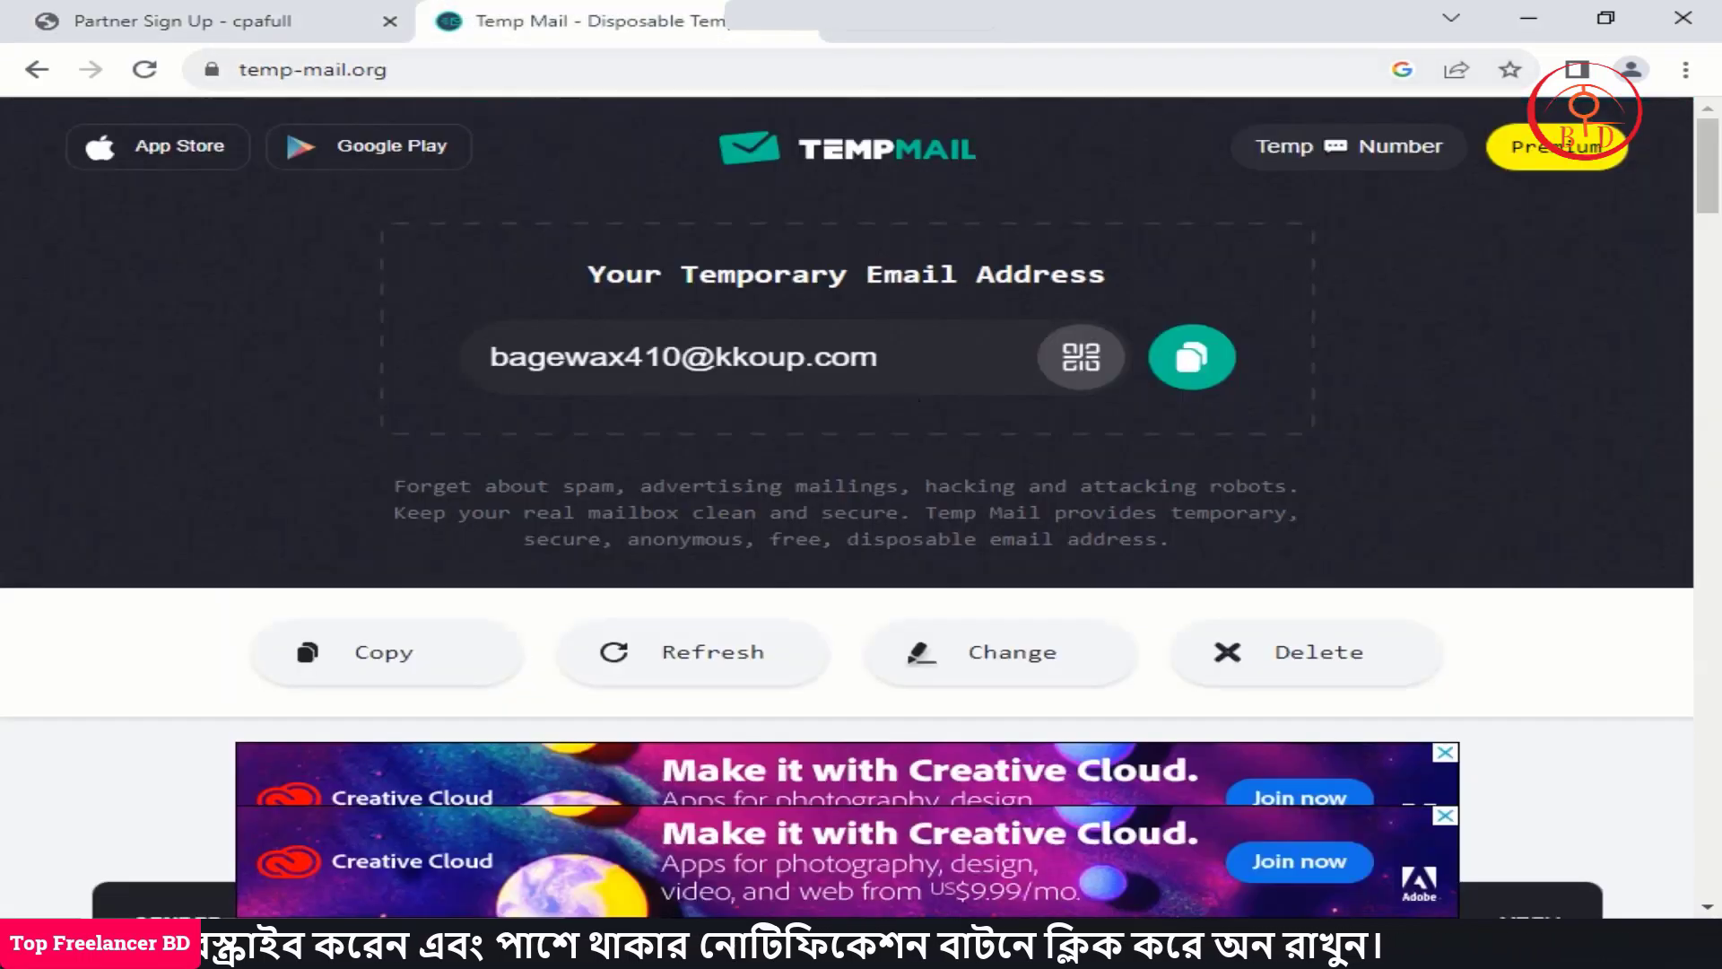
left_click(1192, 357)
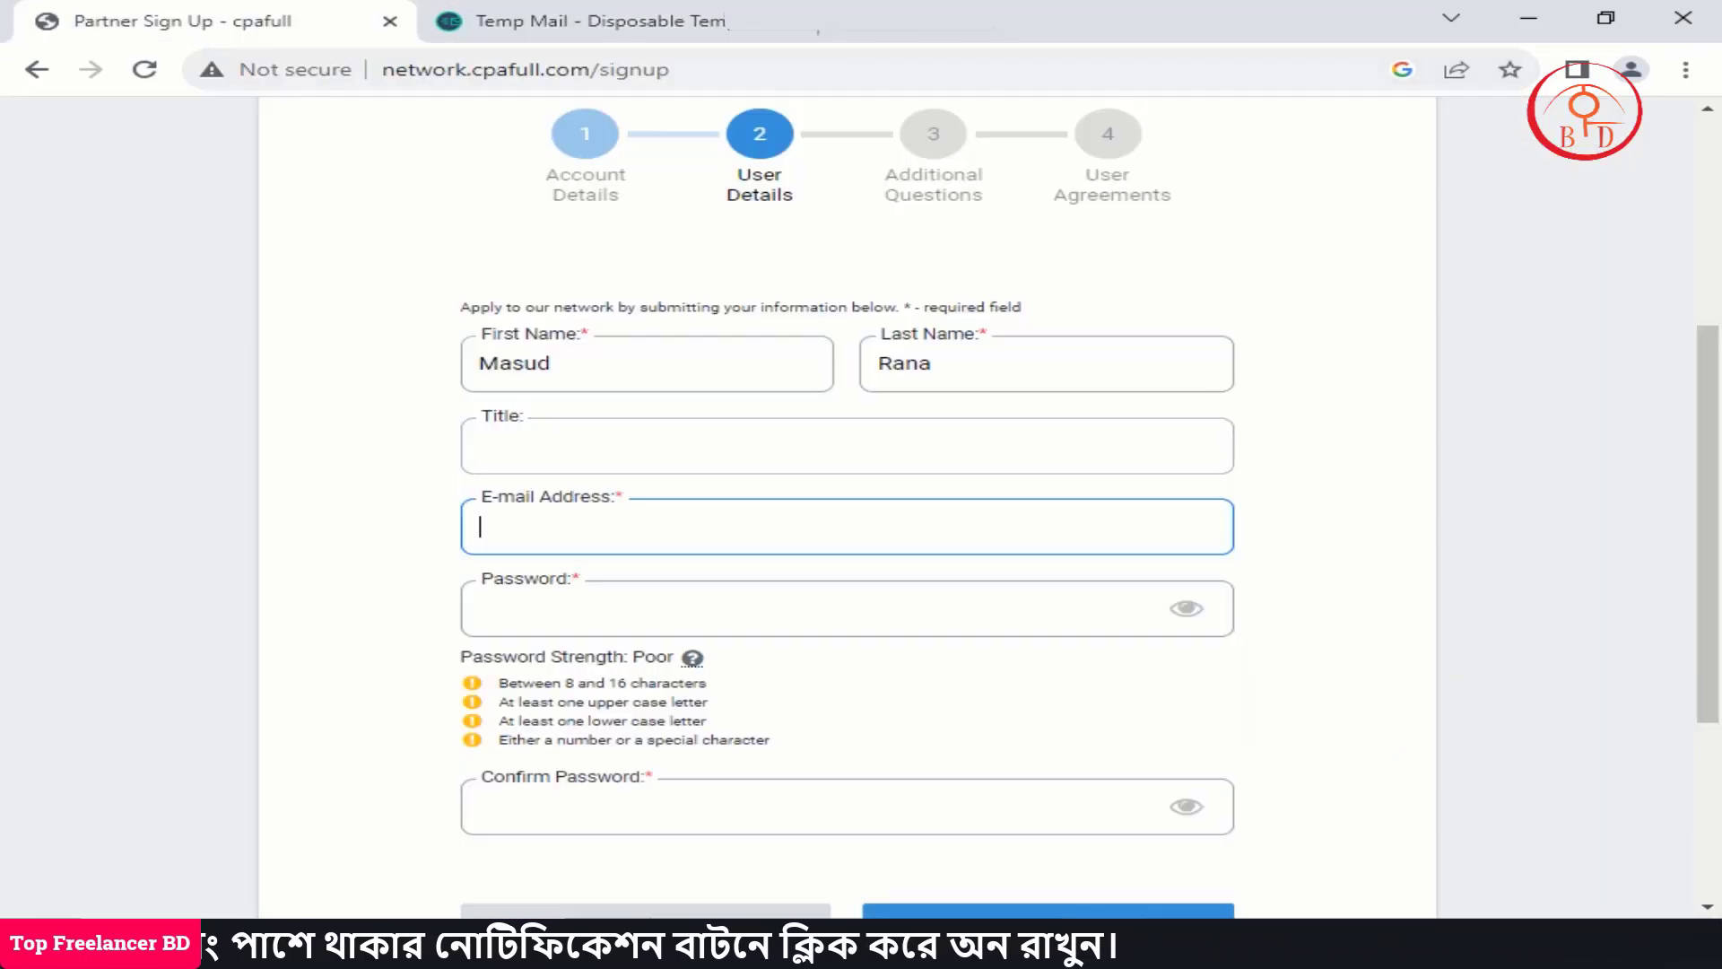
key("ctrl+Tab")
right_click(577, 520)
left_click(662, 718)
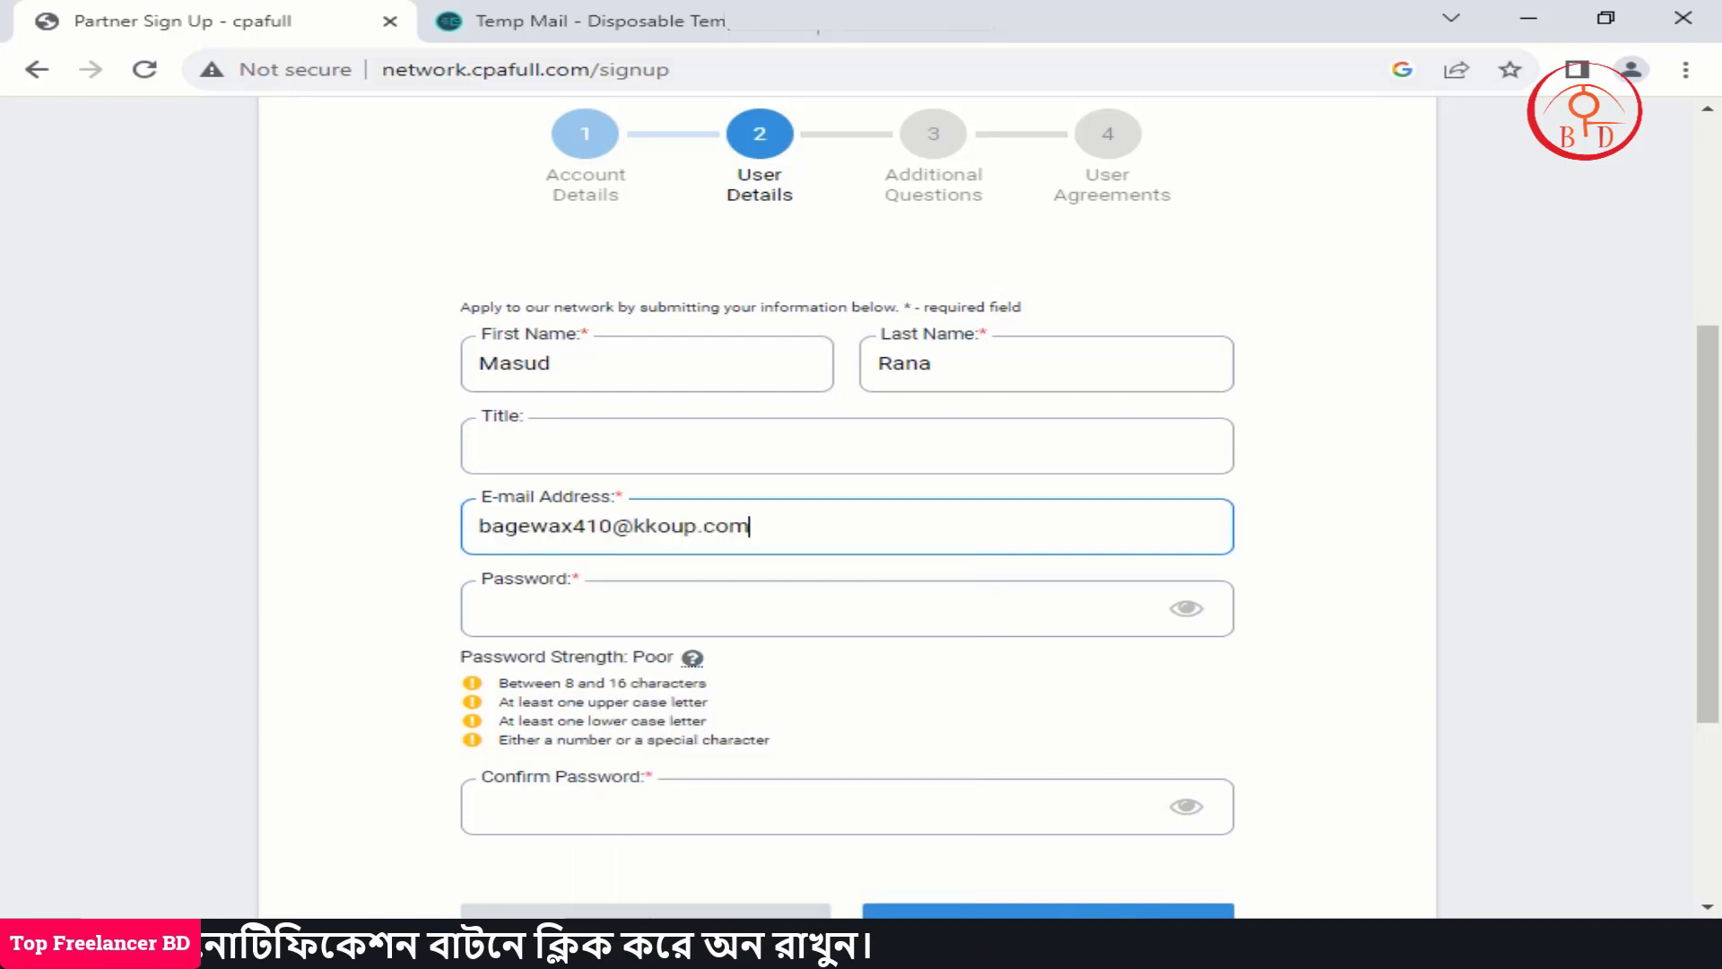
Step: Type an account password and paste the same password into Confirm Password
left_click(807, 608)
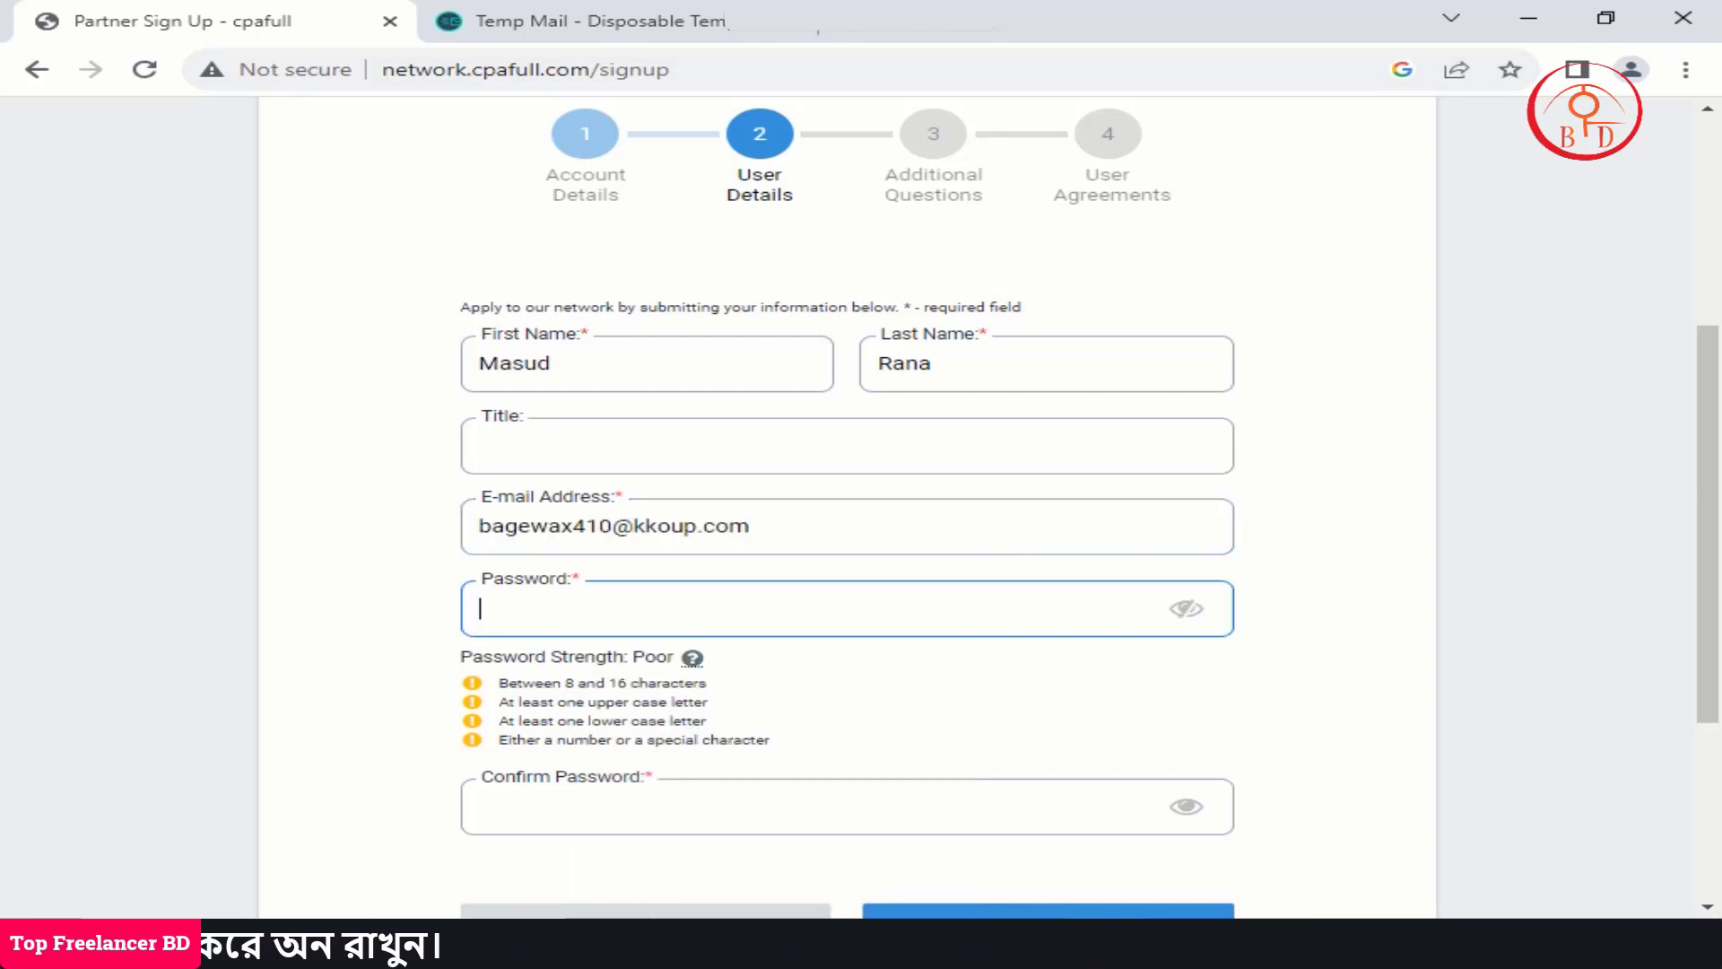
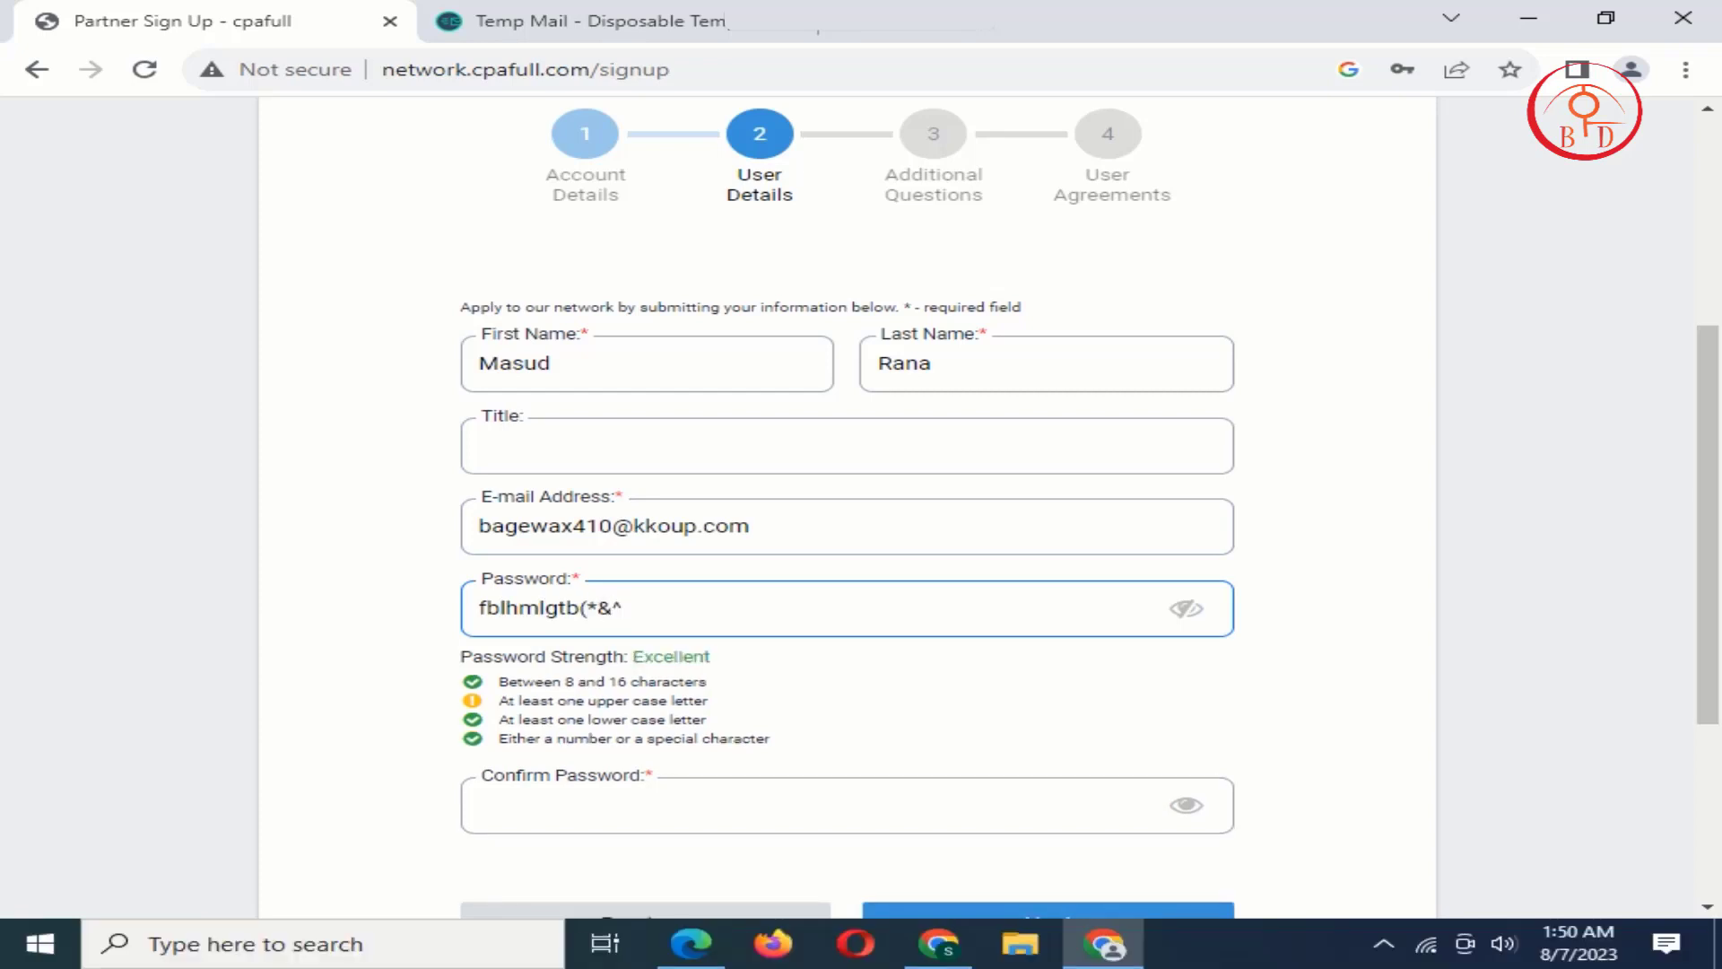
key("shift+Left")
key("shift+Left")
key("shift+Left")
key("shift+Left")
key("shift+Left")
key("shift+Left")
key("shift+Left")
key("shift+Left")
key("shift+Left")
key("shift+Left")
key("shift+Left")
key("shift+Left")
key("shift+Left")
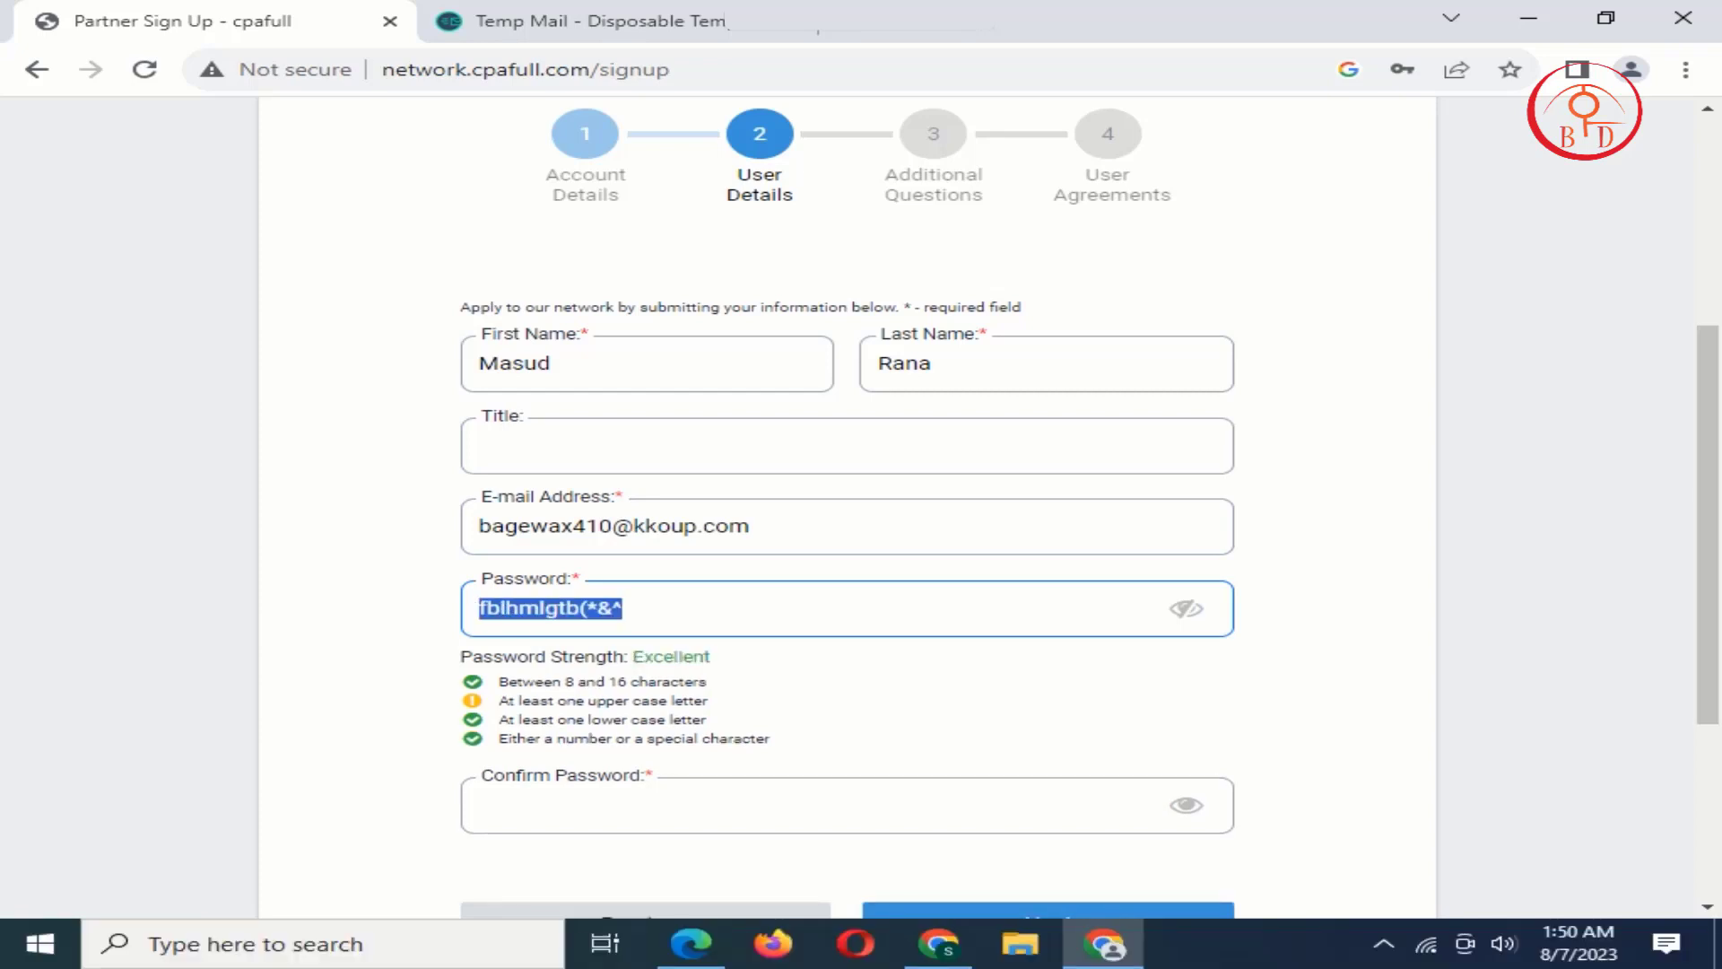
right_click(573, 613)
left_click(628, 274)
right_click(565, 806)
left_click(632, 608)
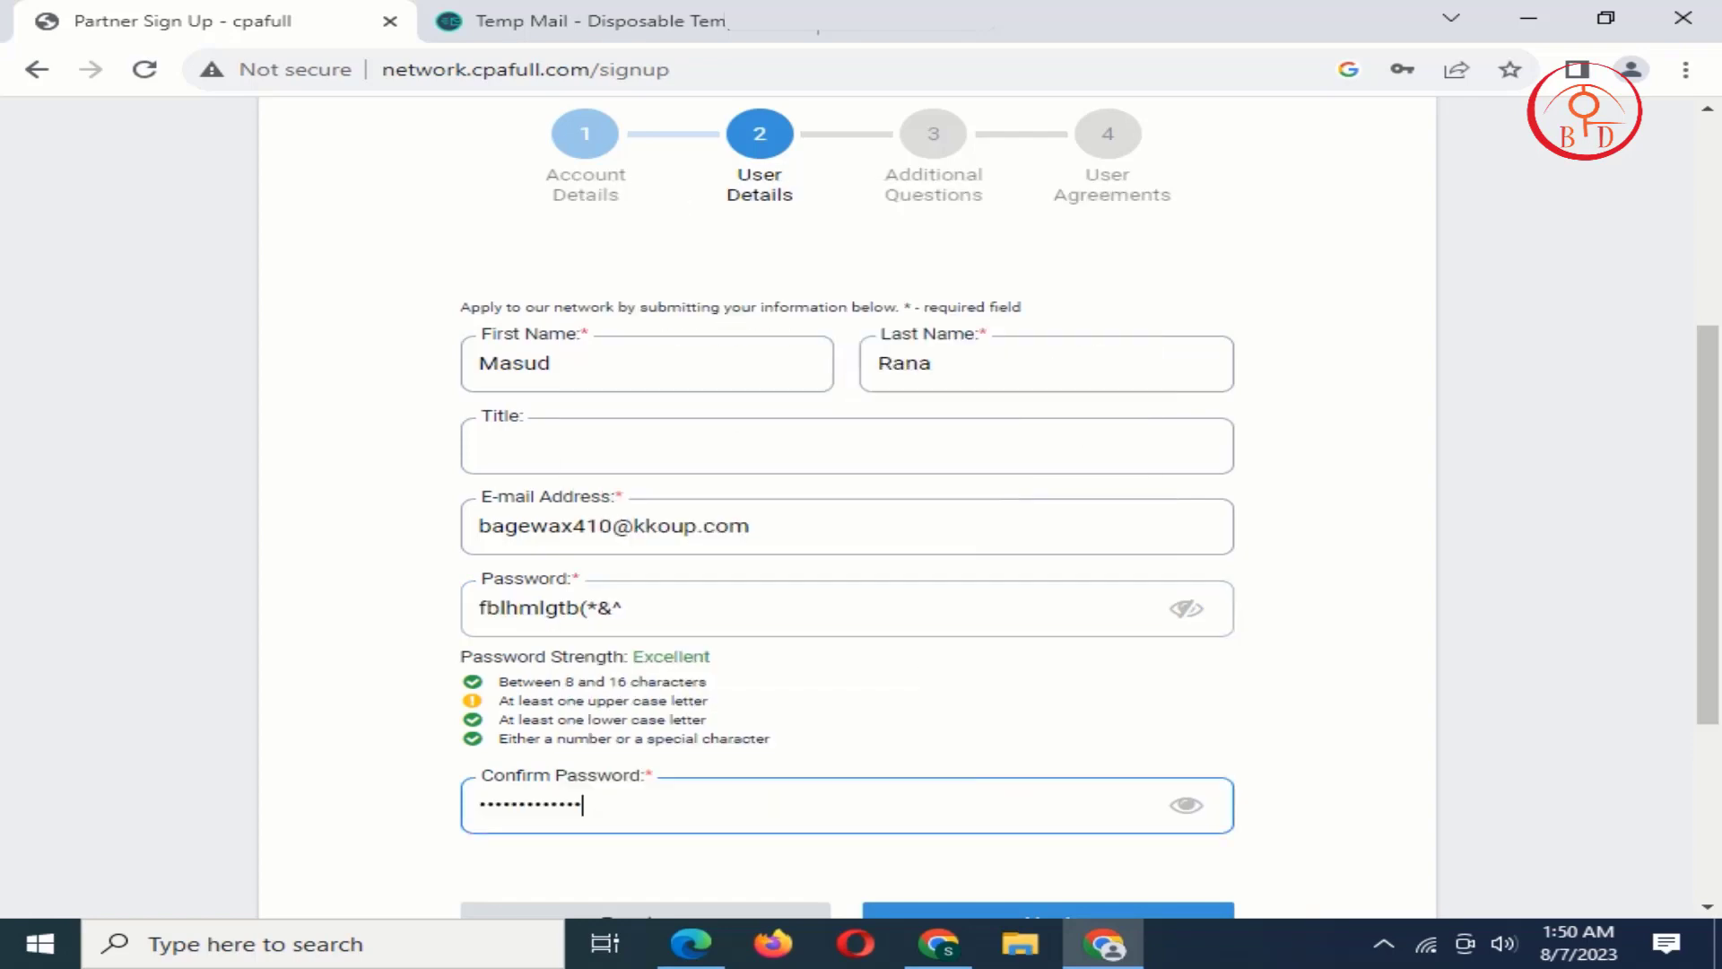
scroll(848, 538, "down", 3)
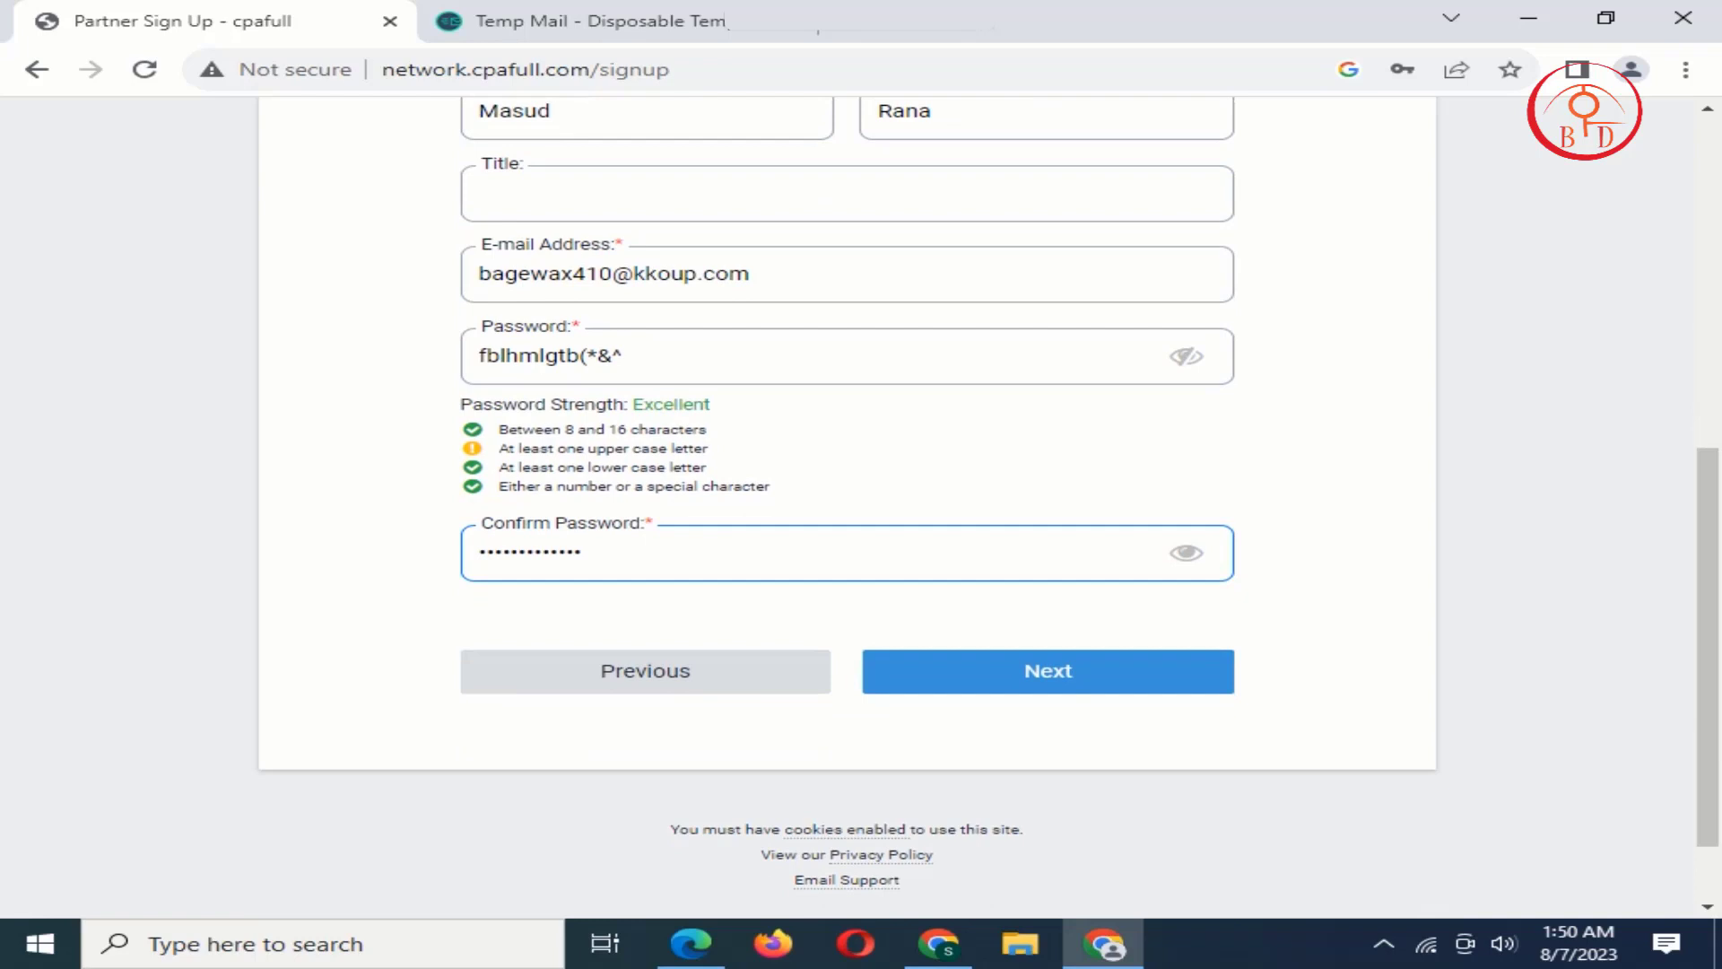
key("Tab")
scroll(847, 448, "down", 1)
Step: Append extra characters, including an uppercase letter, to the end of the password
scroll(848, 448, "up", 2)
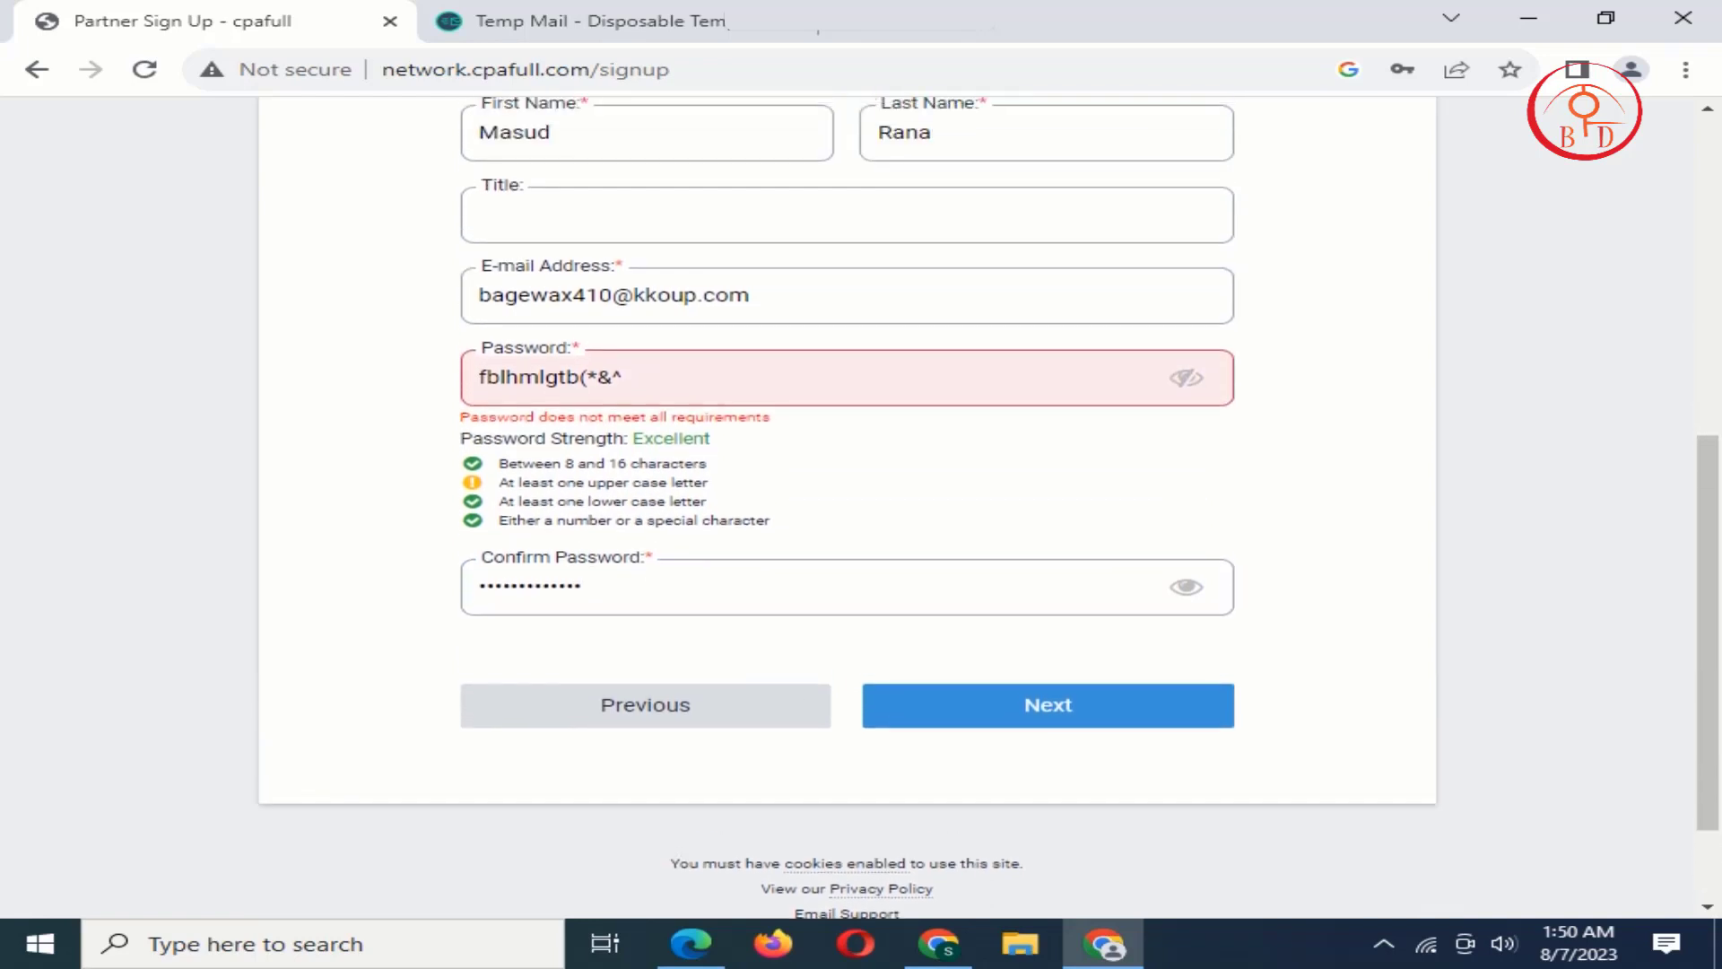
triple_click(601, 463)
left_click_drag(499, 482, 708, 482)
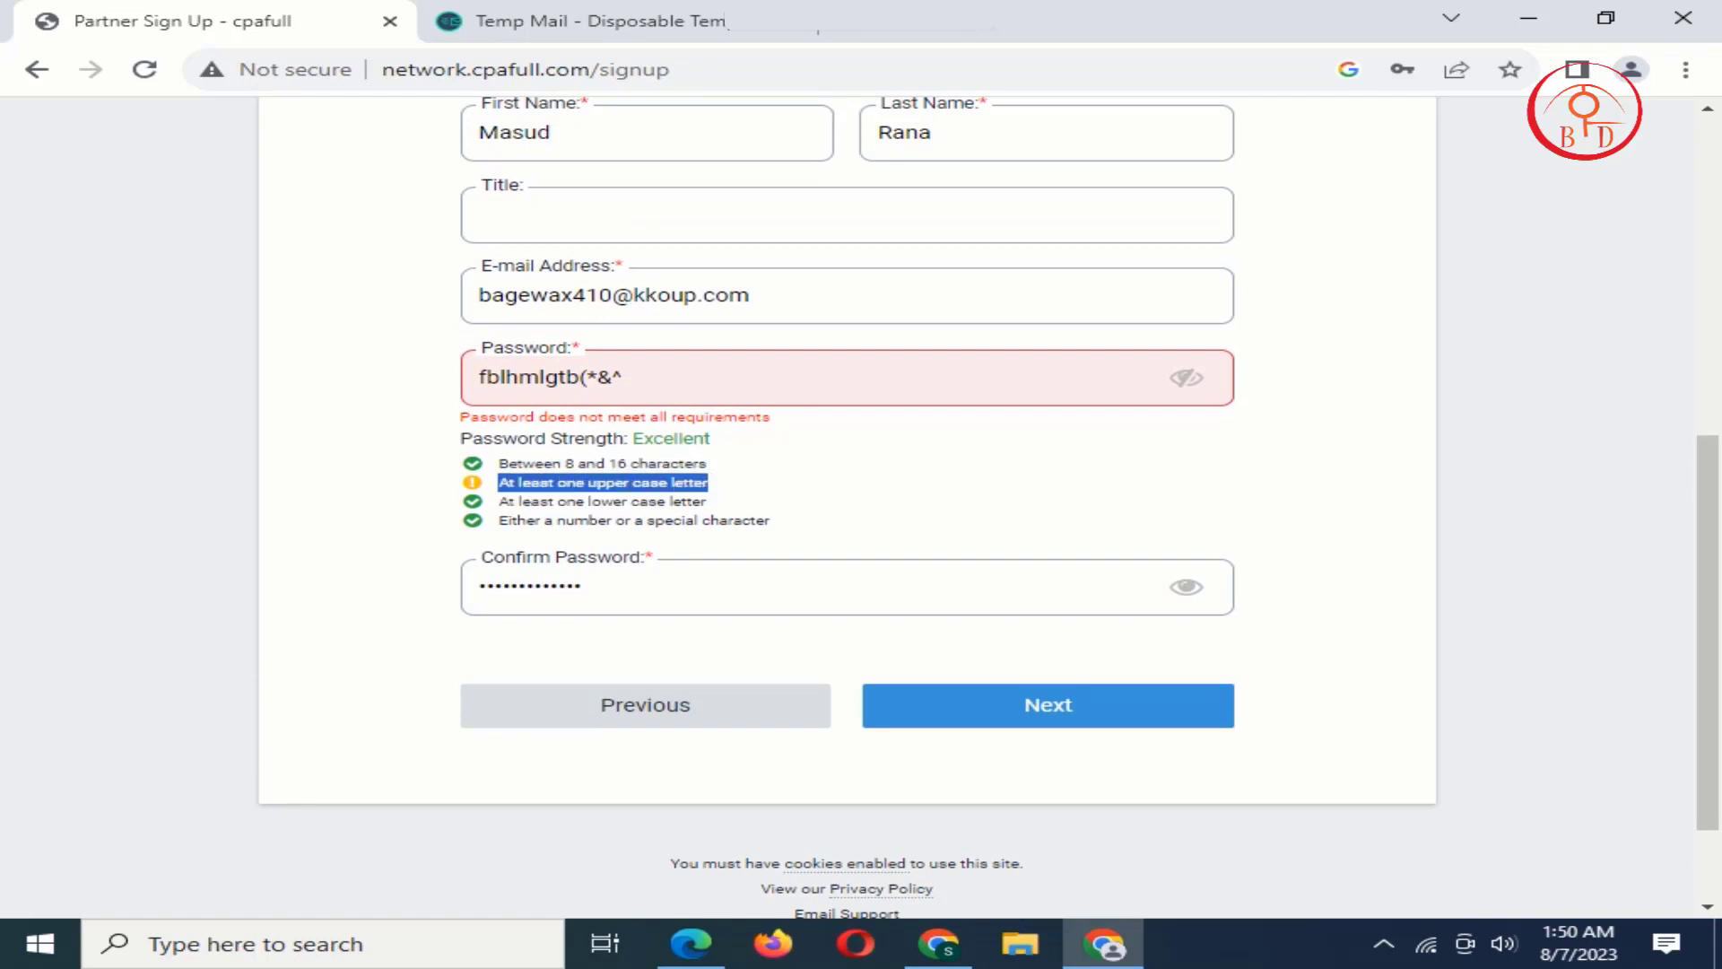
left_click(623, 377)
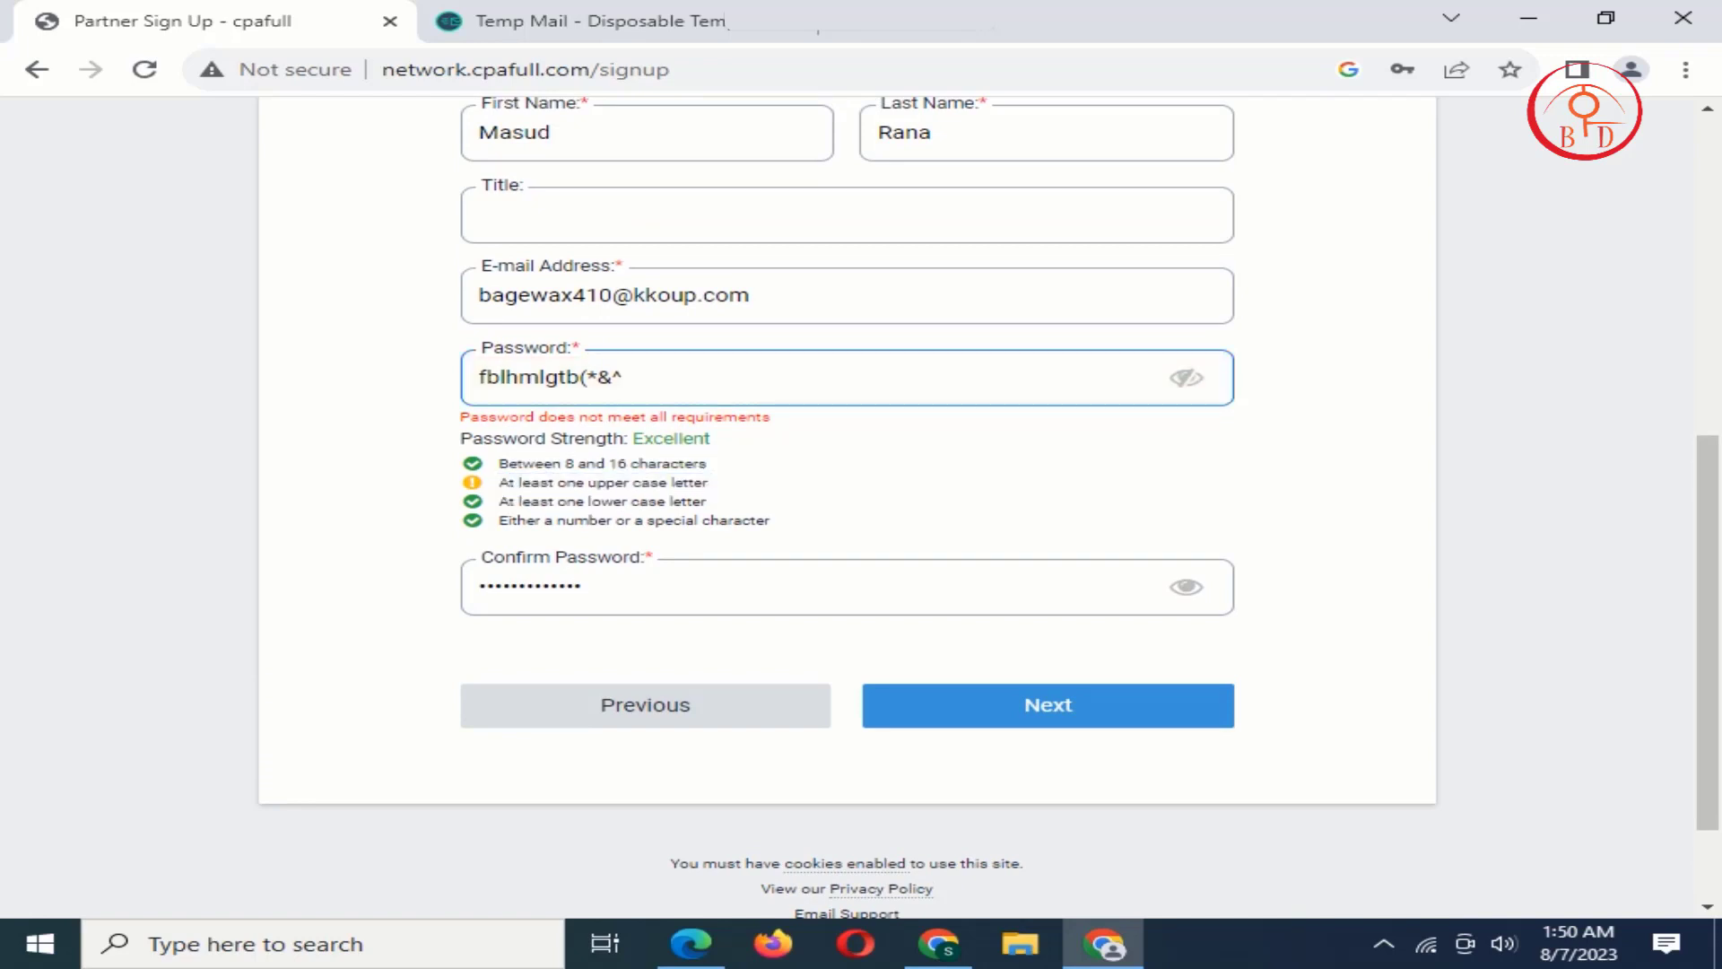
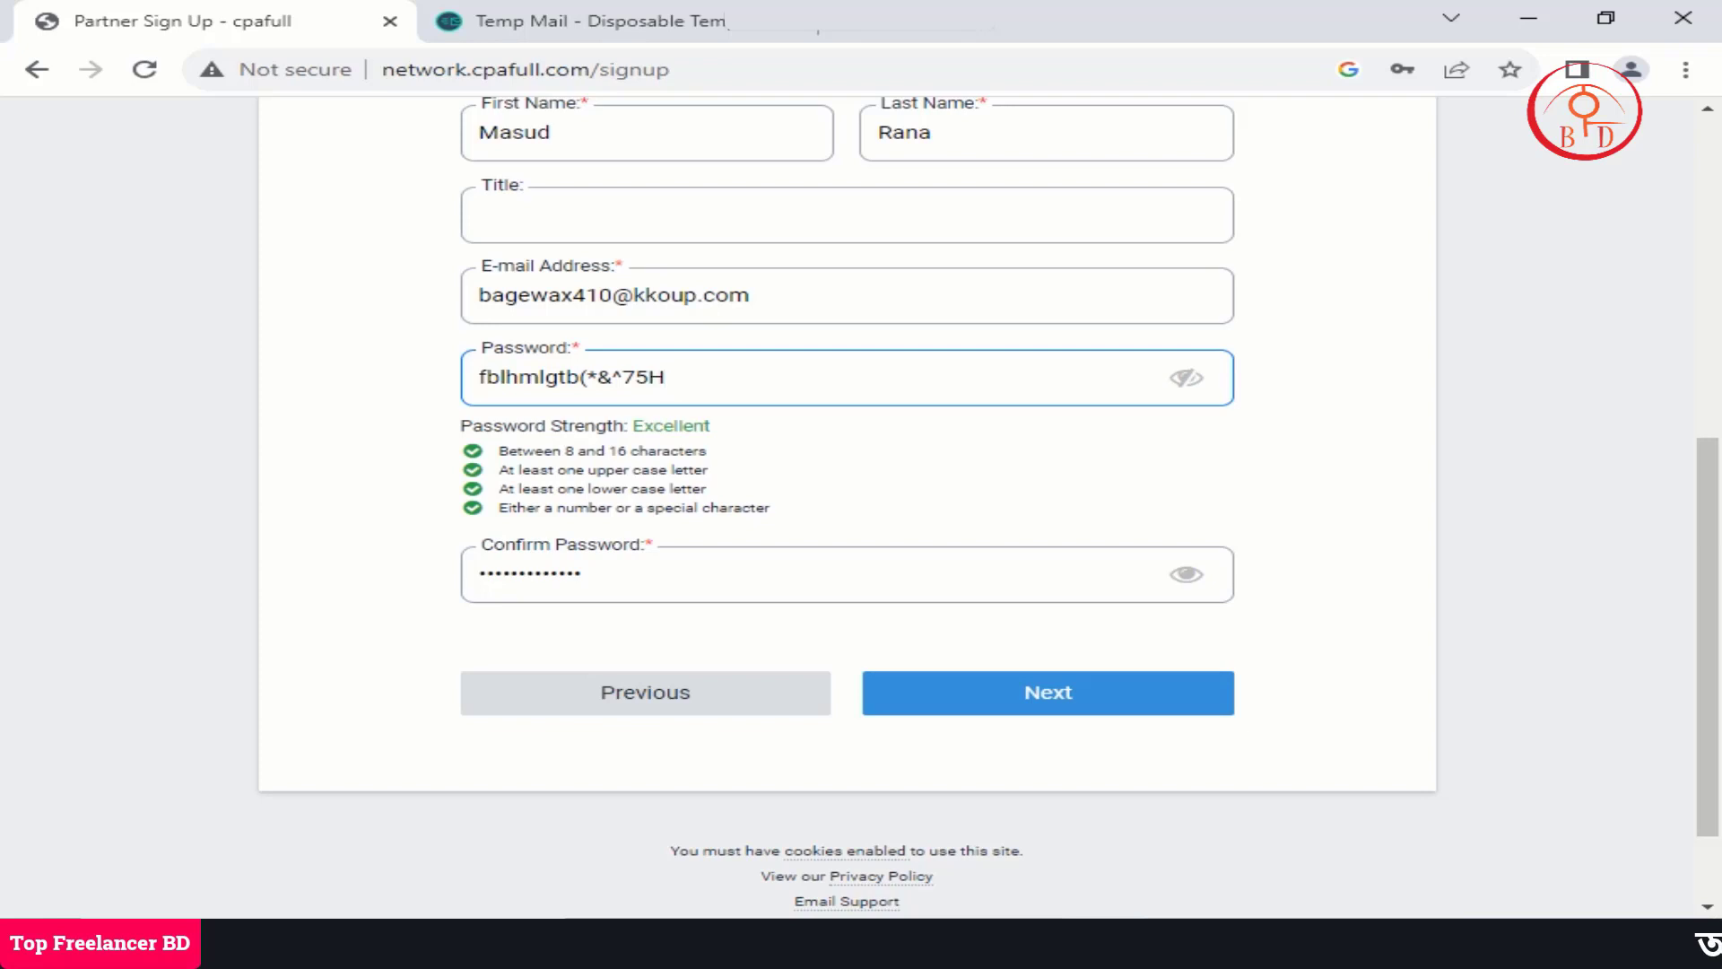
Step: Copy the updated password and paste it over the old Confirm Password text
left_click_drag(666, 377, 481, 376)
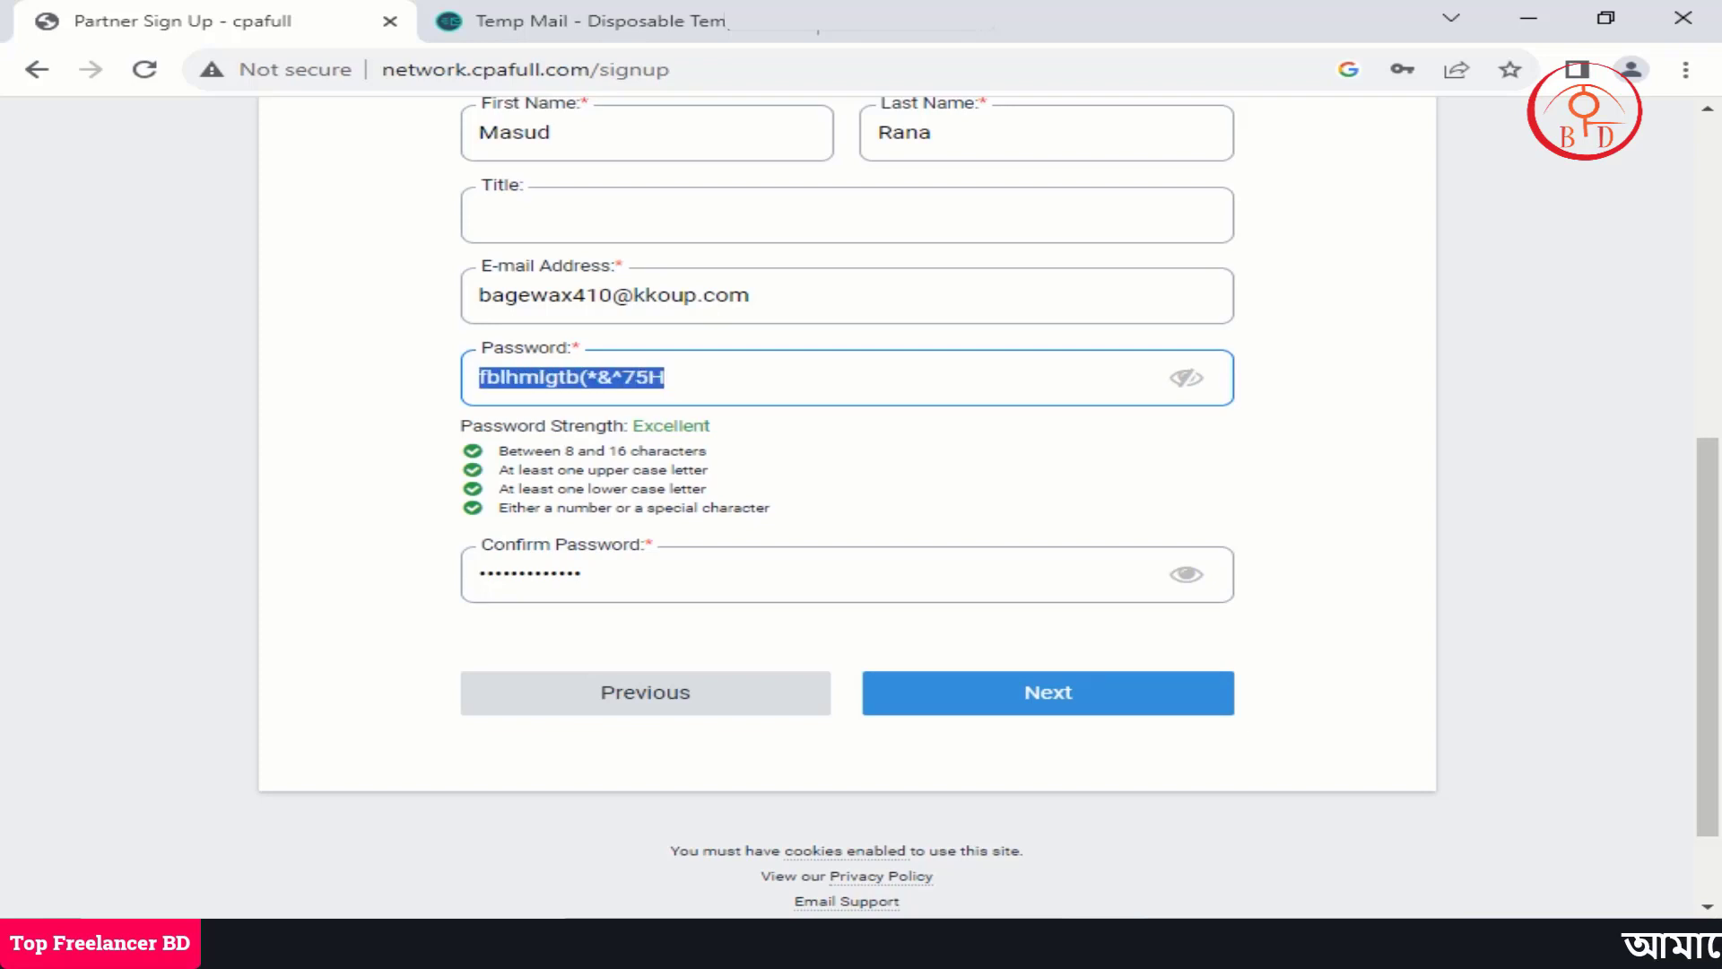
right_click(507, 378)
left_click(592, 473)
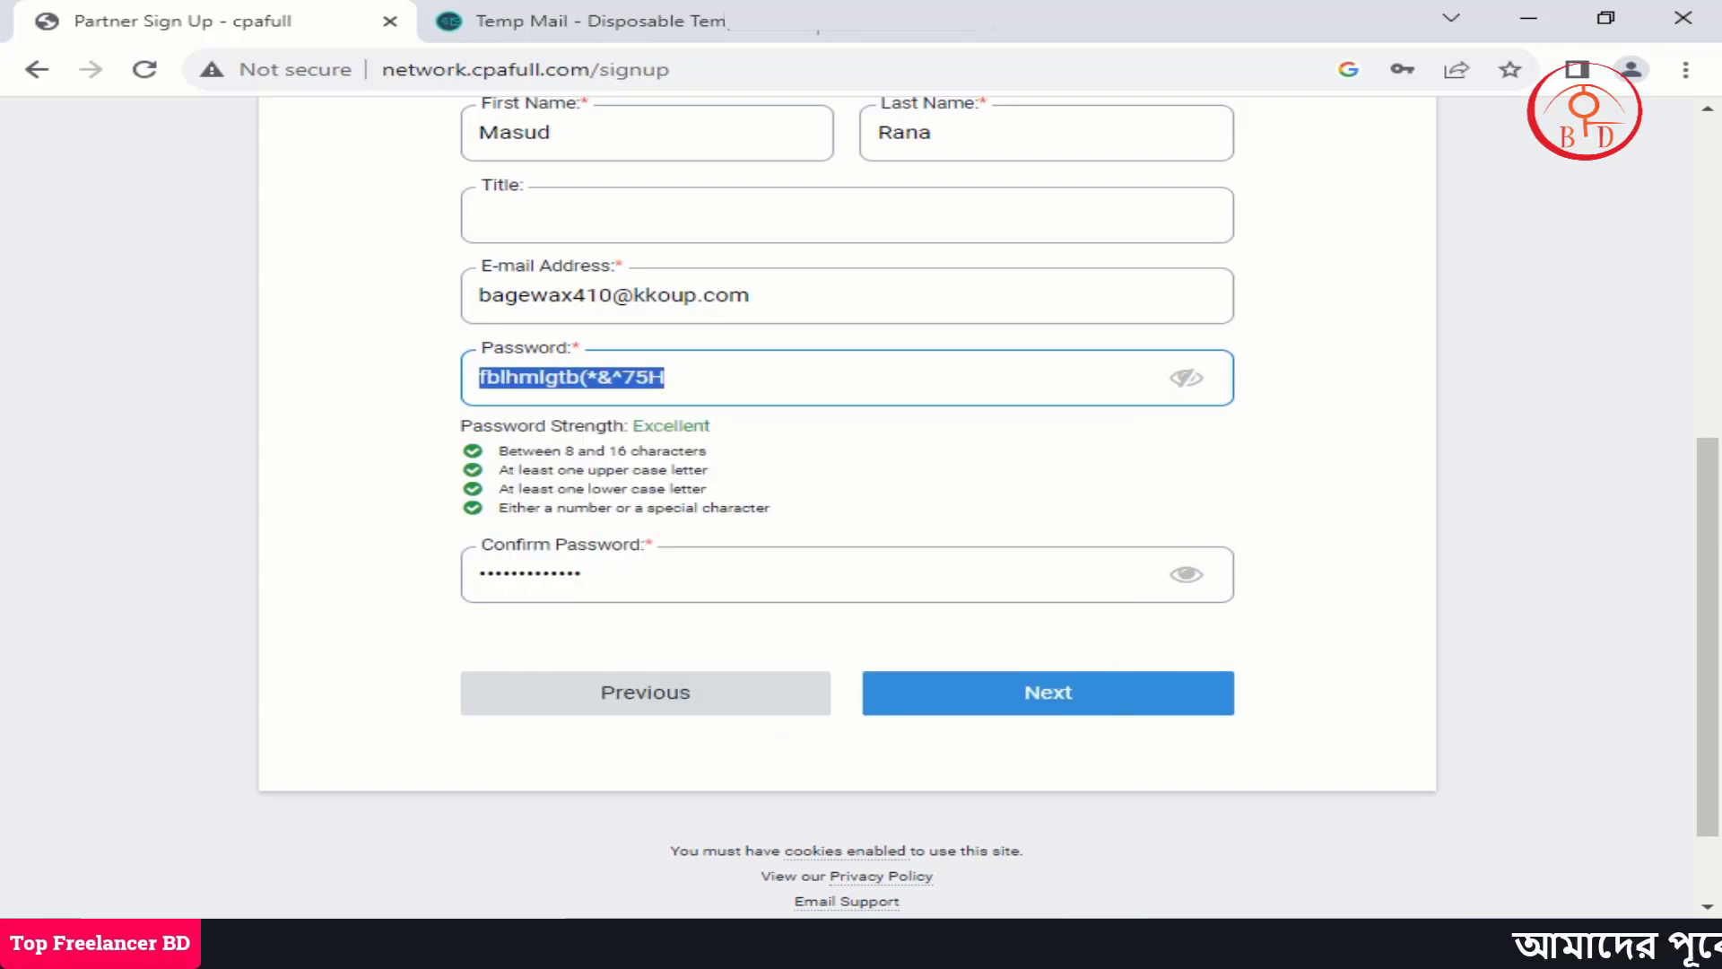
left_click(1186, 574)
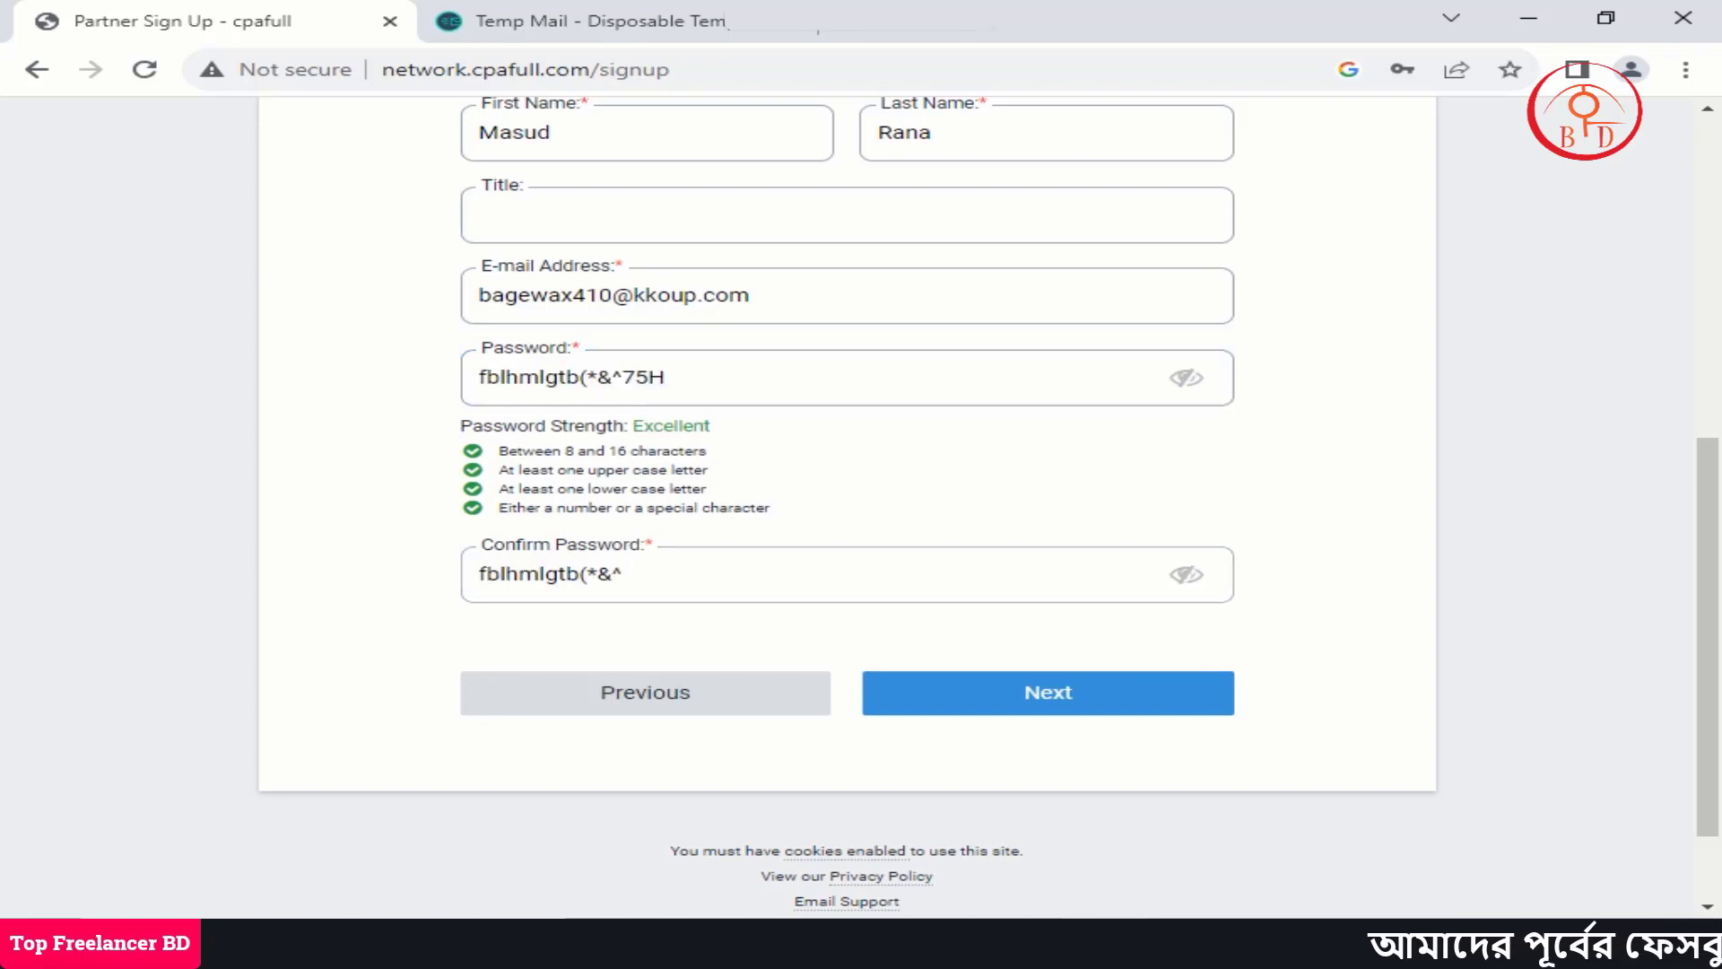
left_click_drag(622, 574, 480, 574)
right_click(557, 574)
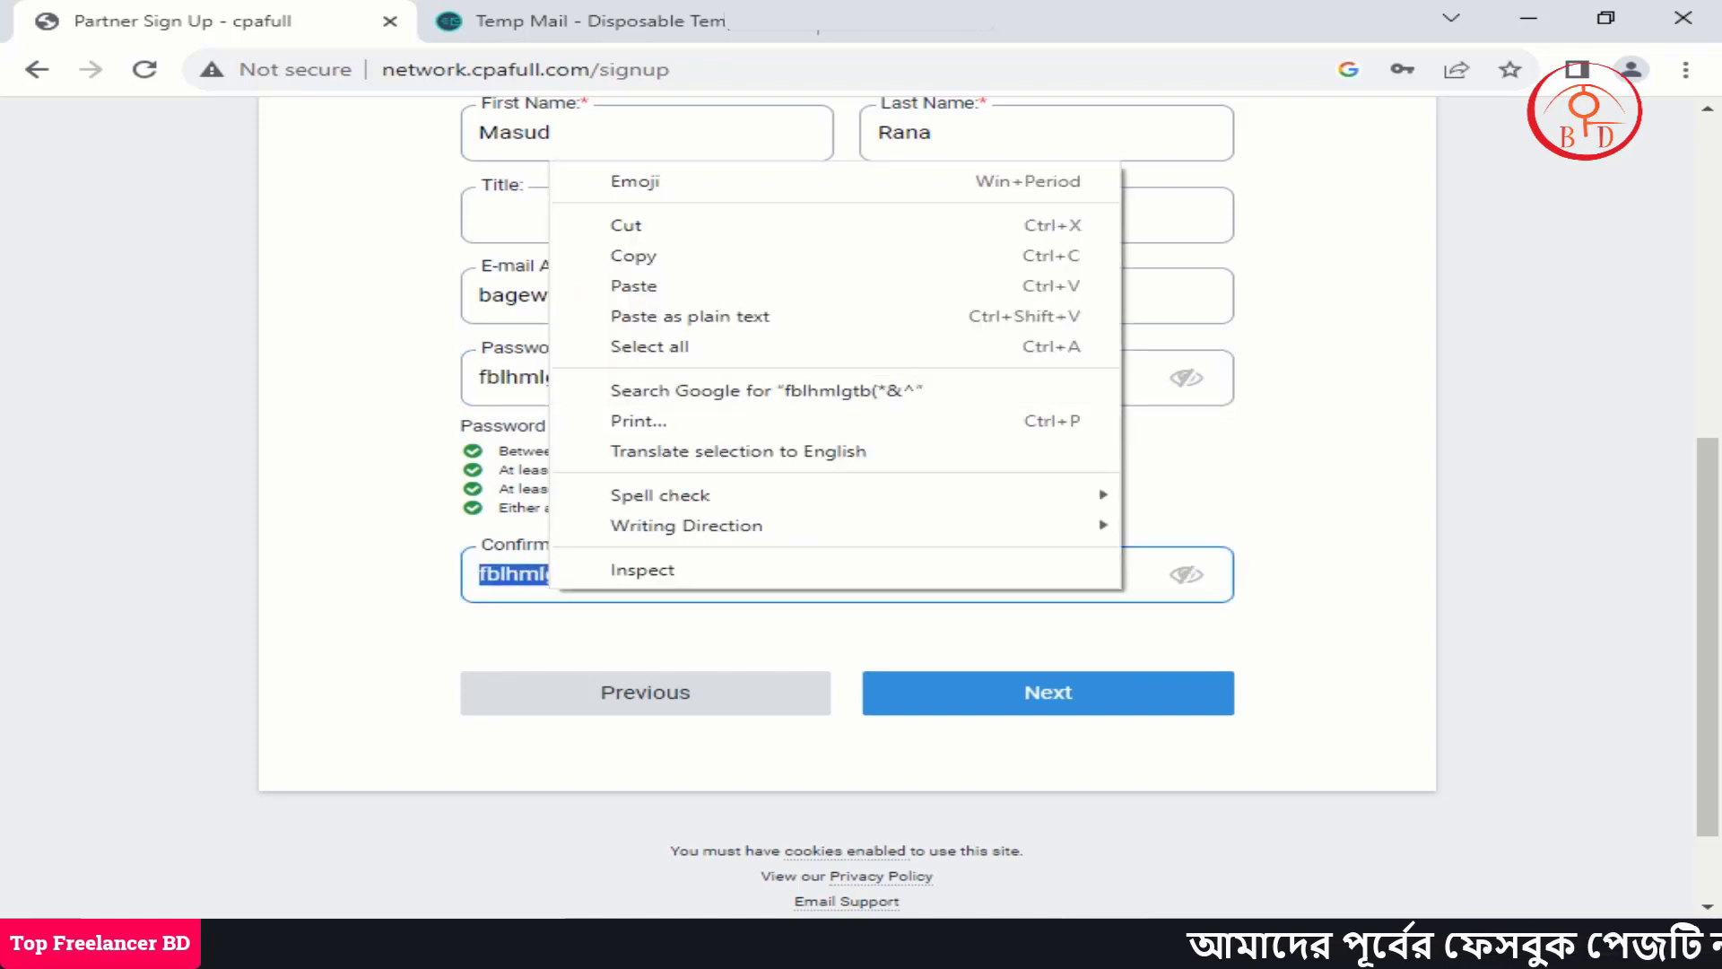
left_click(618, 283)
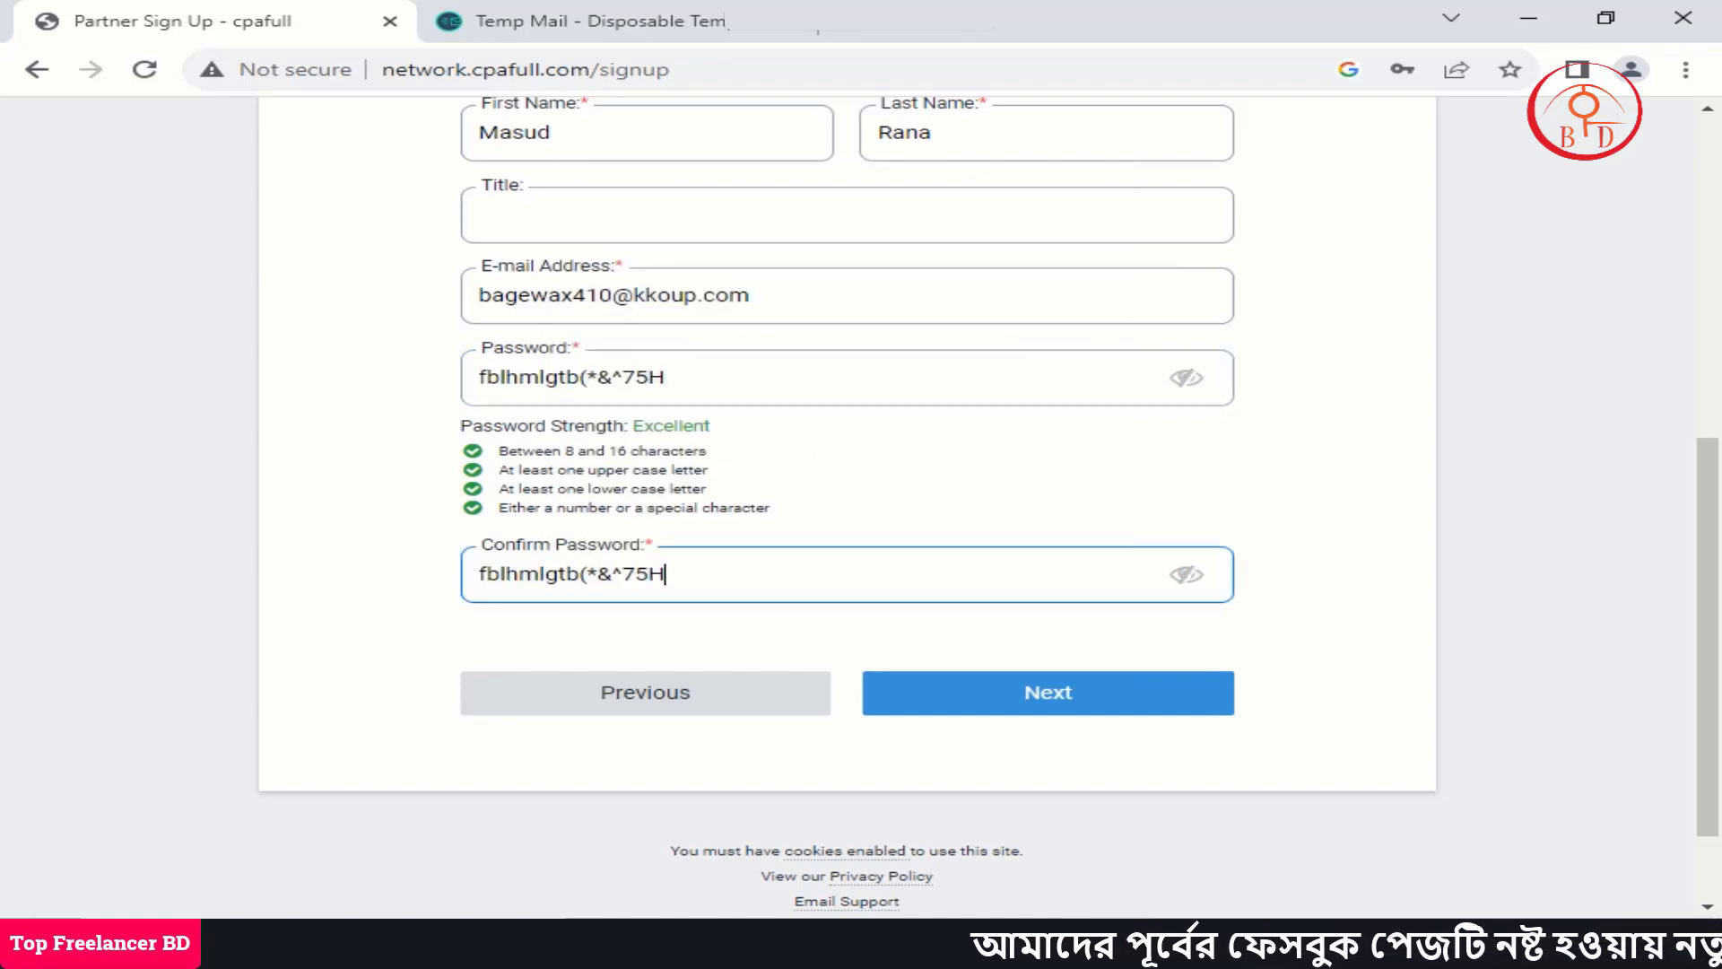
Step: Advance the sign-up form to the Additional Questions step
key("Return")
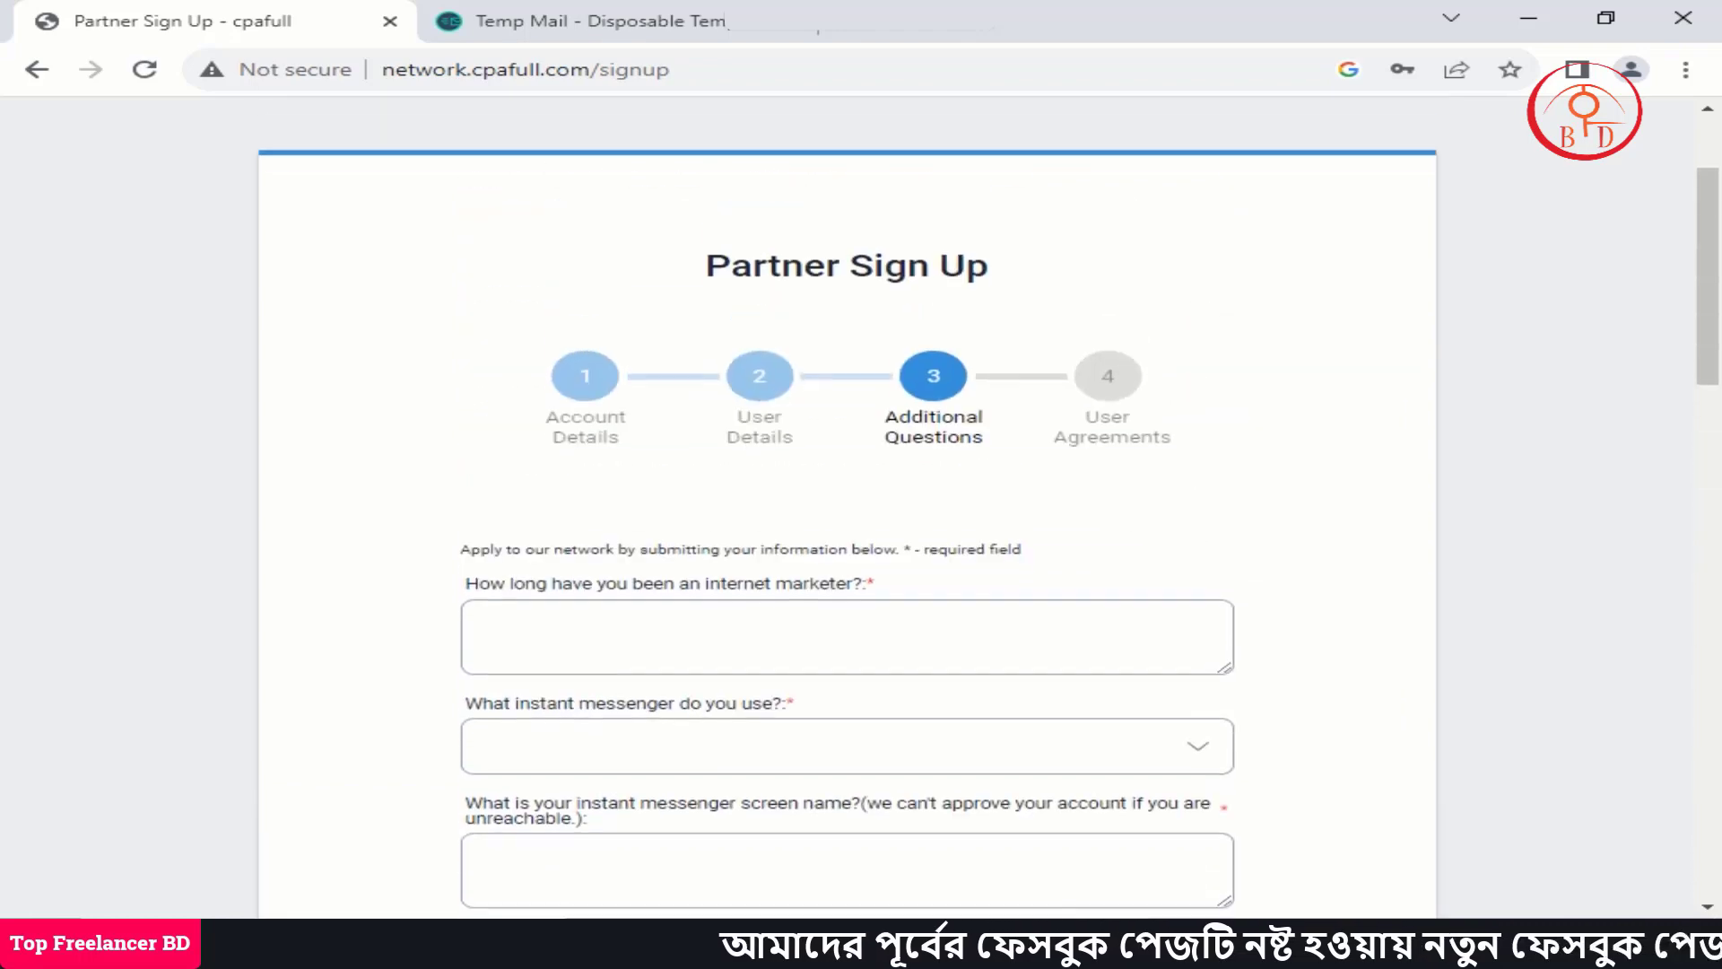
scroll(847, 502, "down", 3)
scroll(847, 503, "down", 5)
scroll(848, 502, "up", 7)
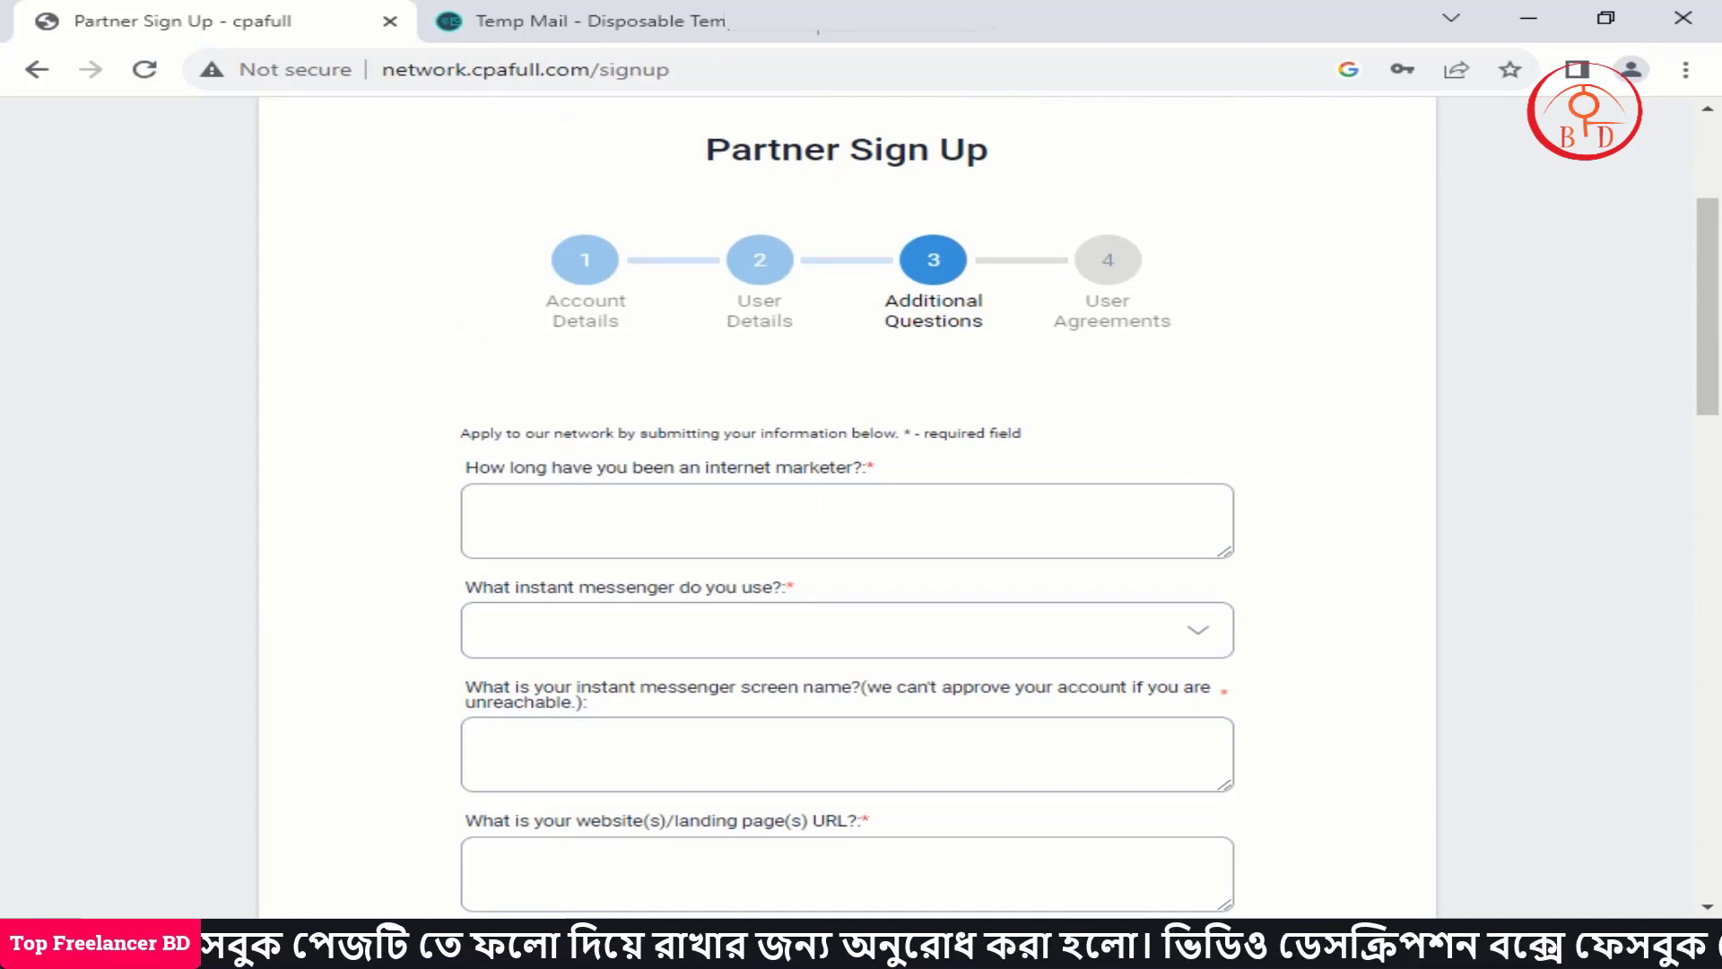
Step: Answer the internet-marketer question with "3 yeasre cpa age marketing"
left_click_drag(465, 467, 875, 467)
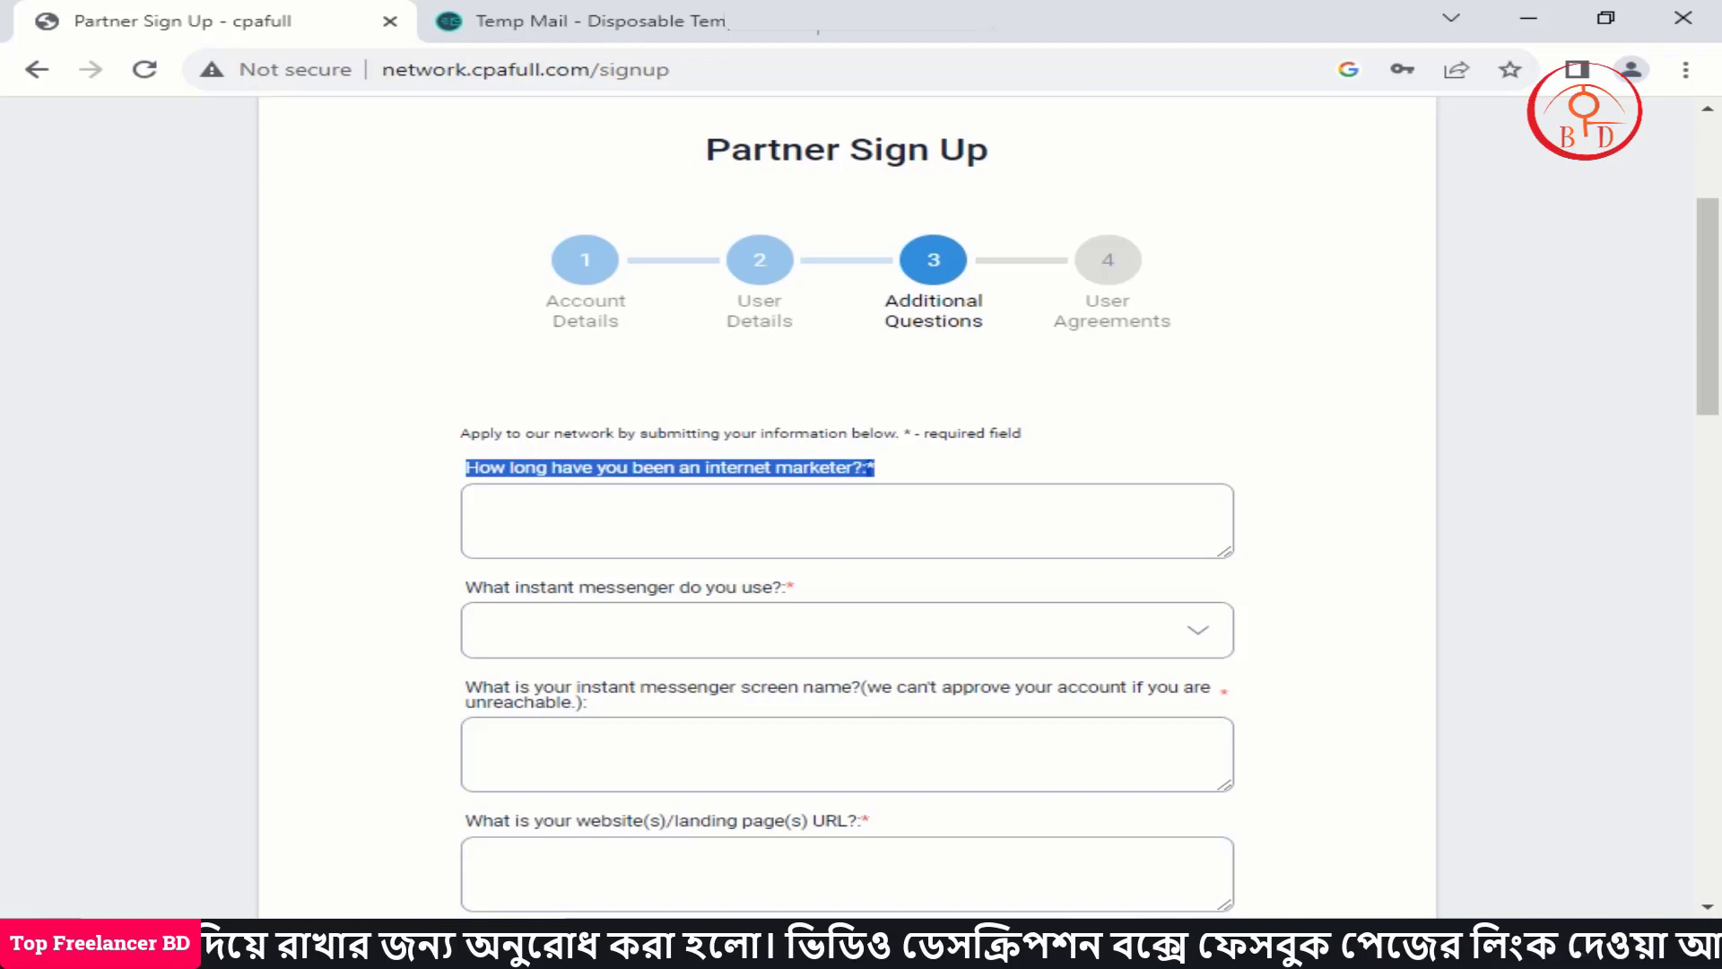
left_click(899, 505)
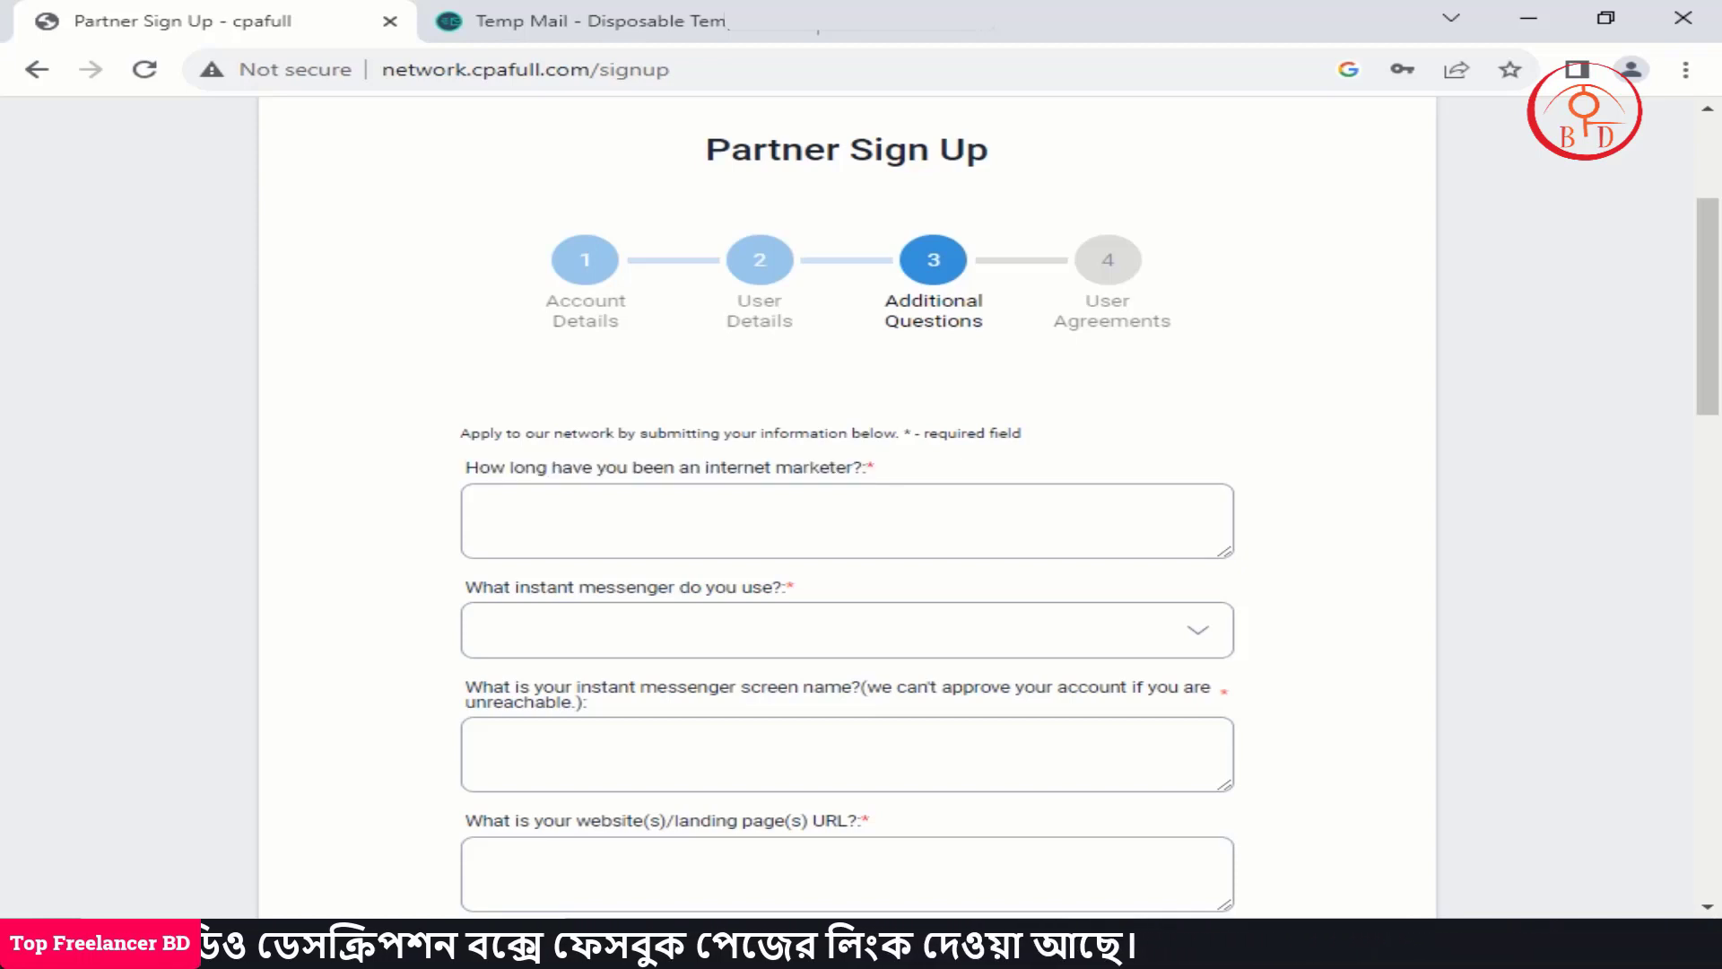
type("3 yeasre")
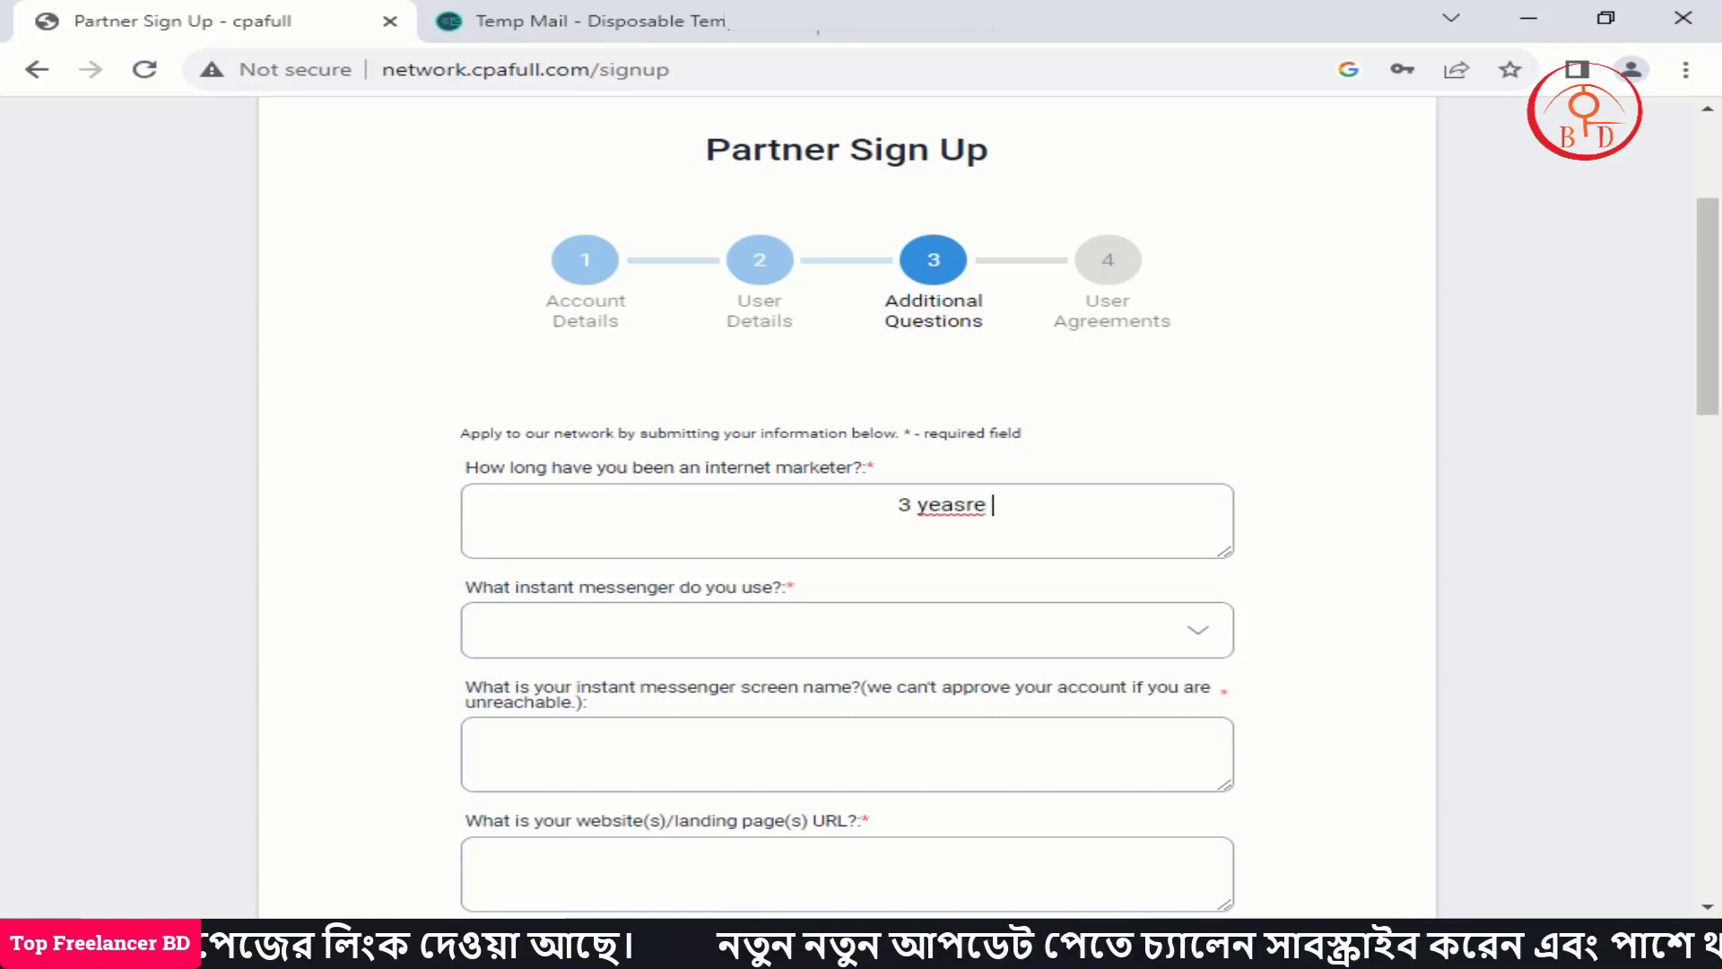
type(" cp")
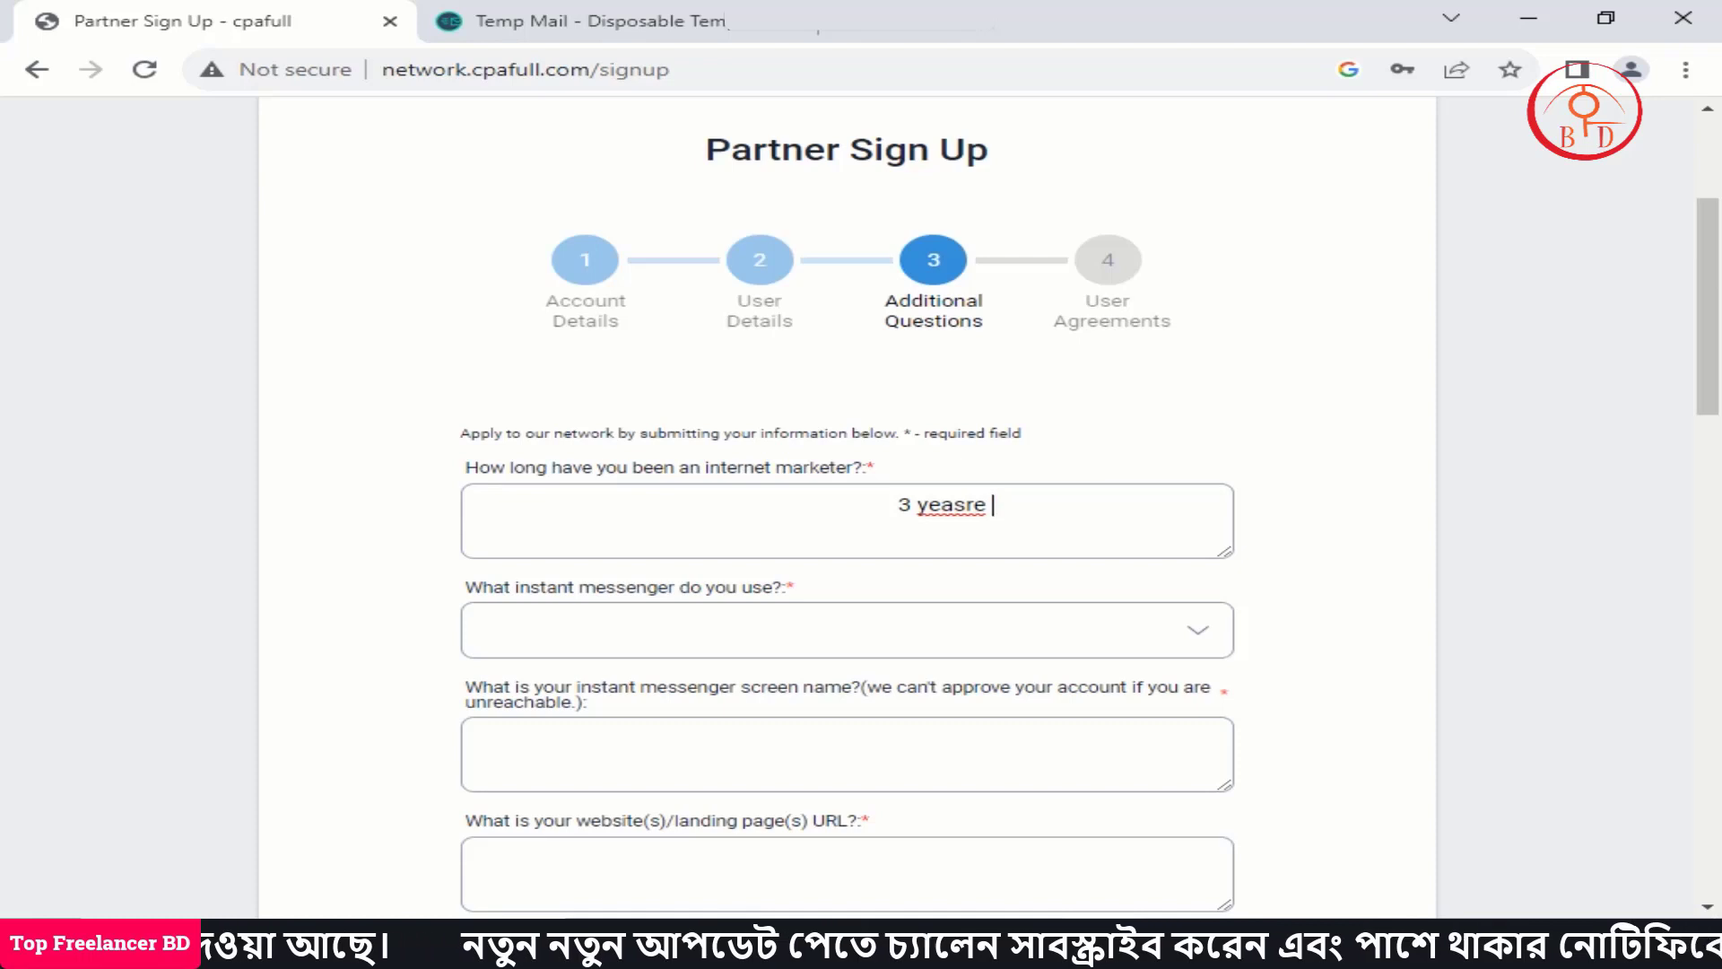
type("a ")
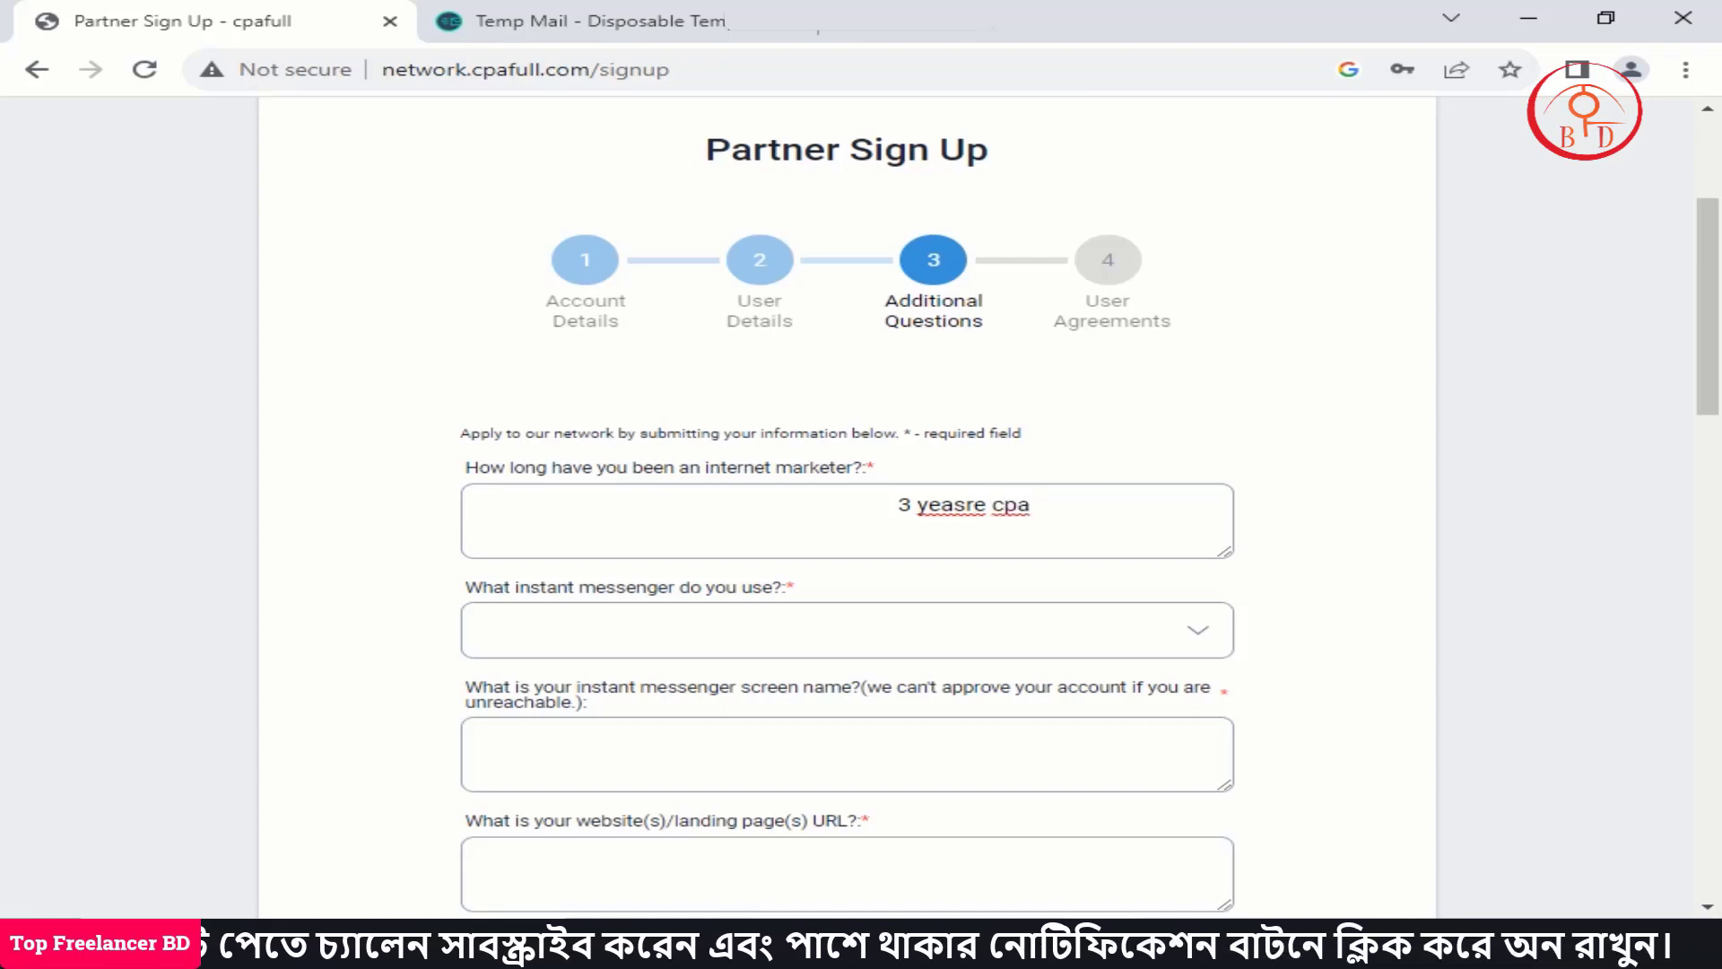
type("age affilate")
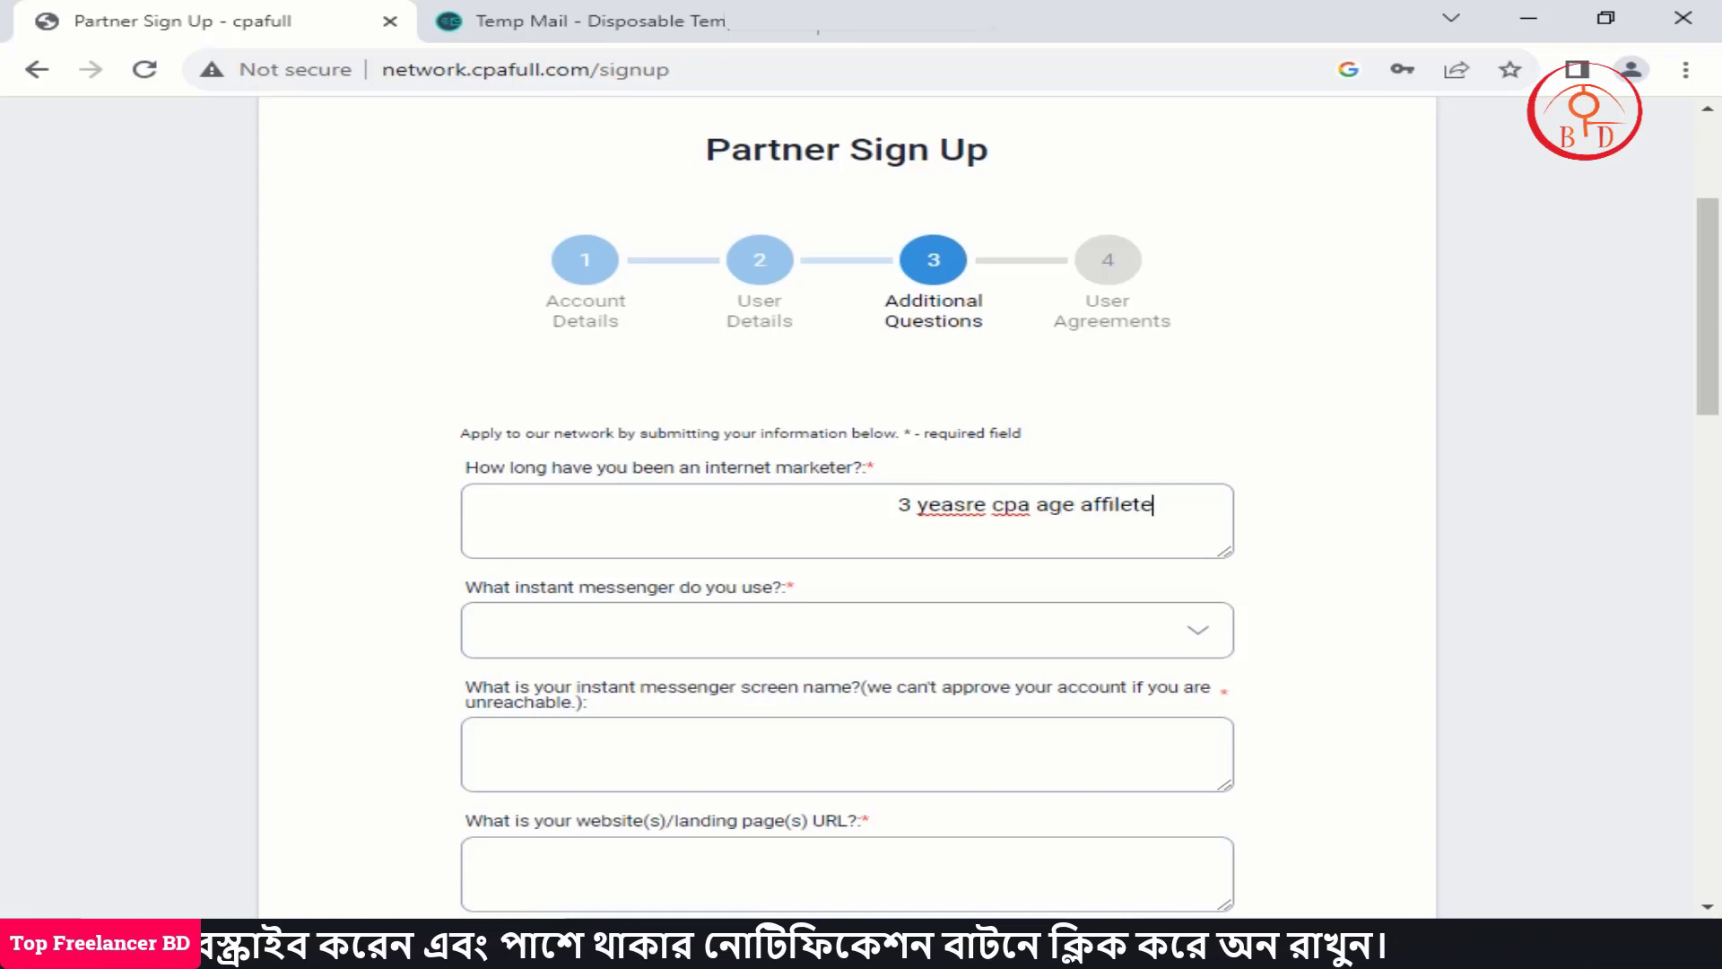
key("BackSpace")
key("BackSpace")
key("BackSpace")
key("BackSpace")
key("BackSpace")
key("BackSpace")
key("BackSpace")
key("BackSpace")
type("marketing")
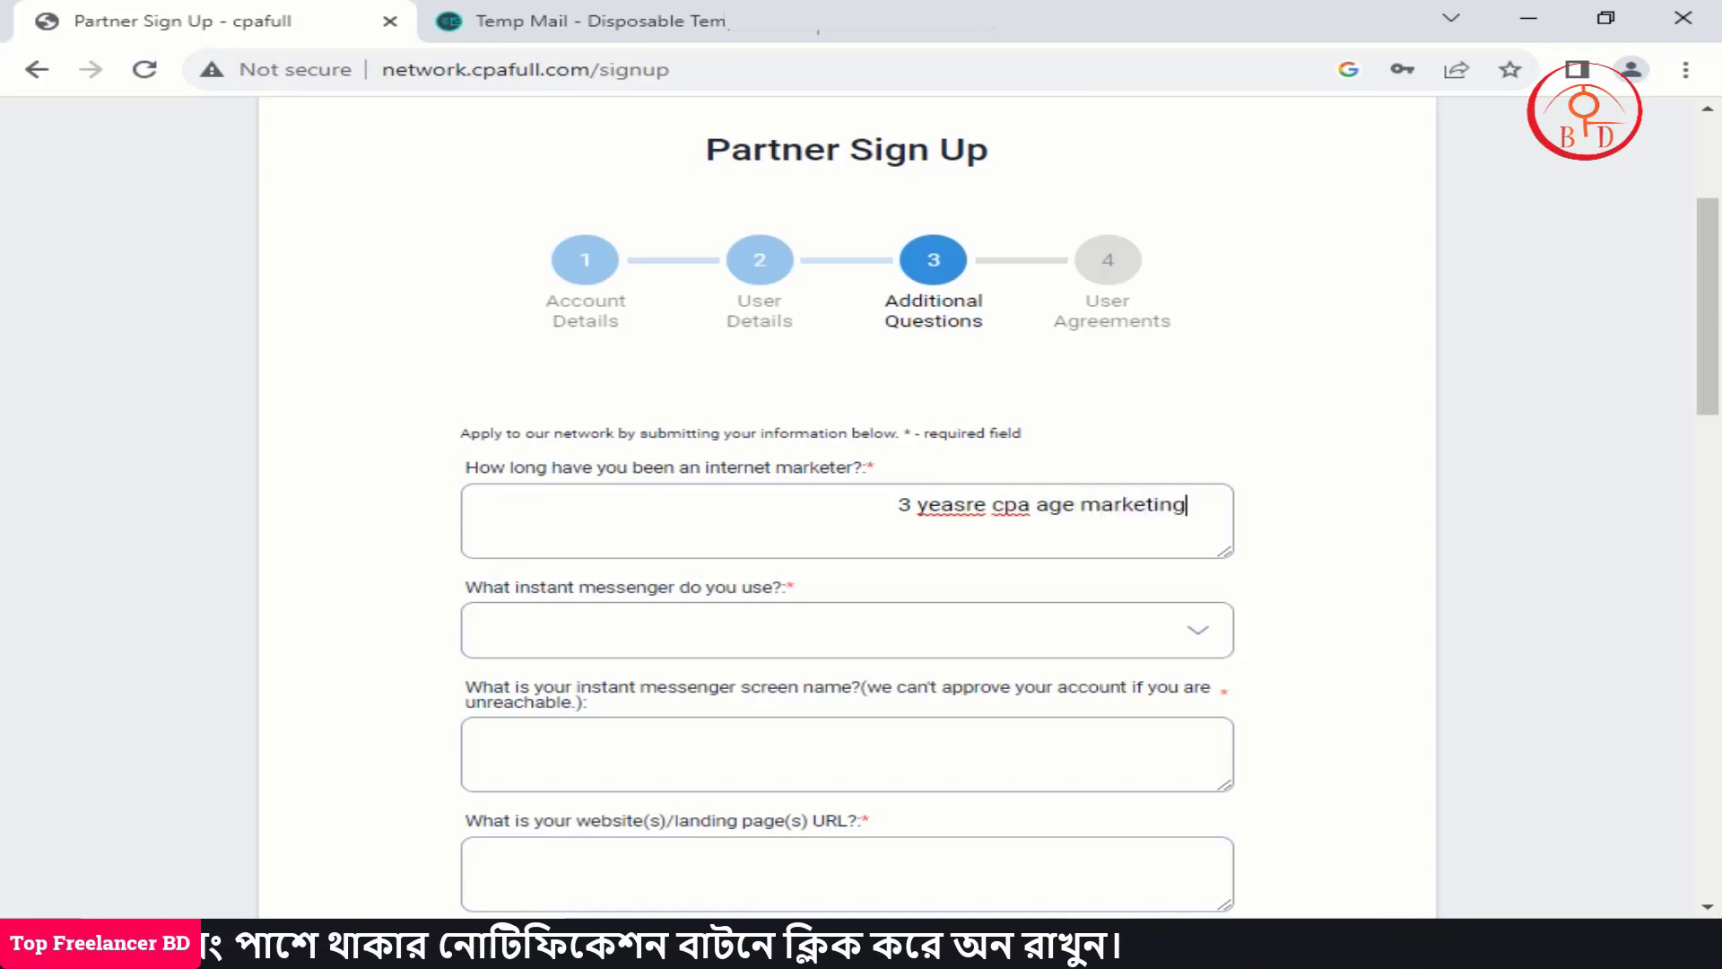
scroll(846, 502, "down", 2)
left_click_drag(466, 461, 795, 461)
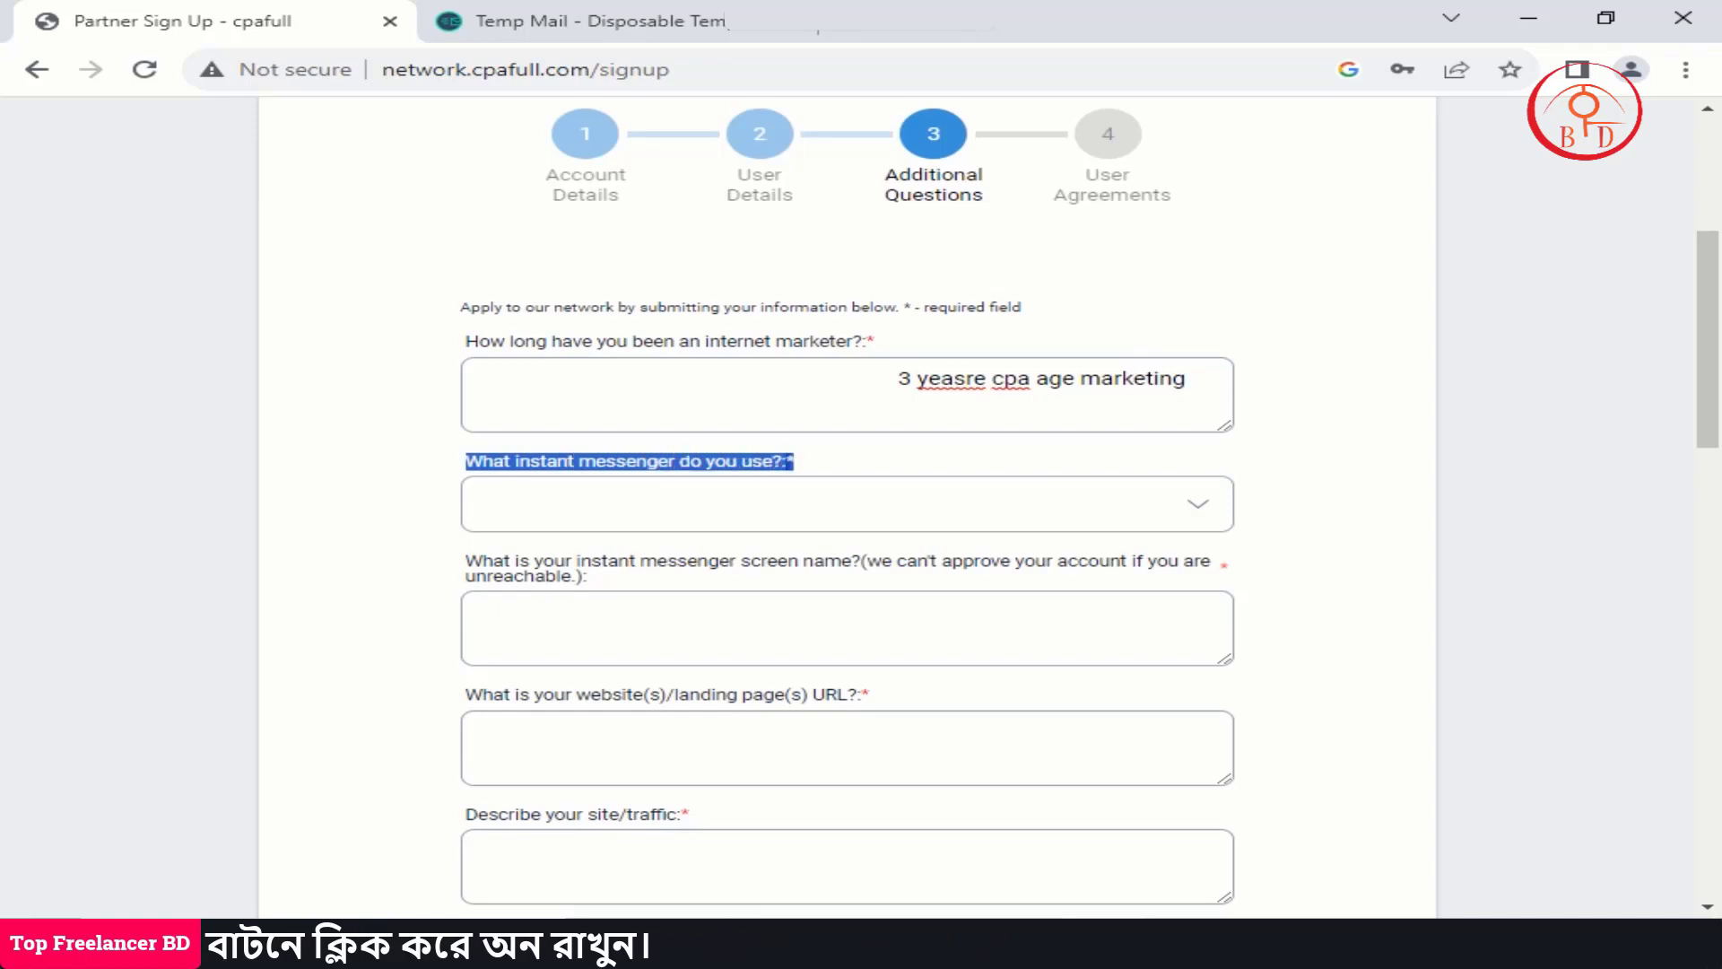
Step: Choose SKYPE as the instant messenger and enter the Skype screen name
left_click(807, 503)
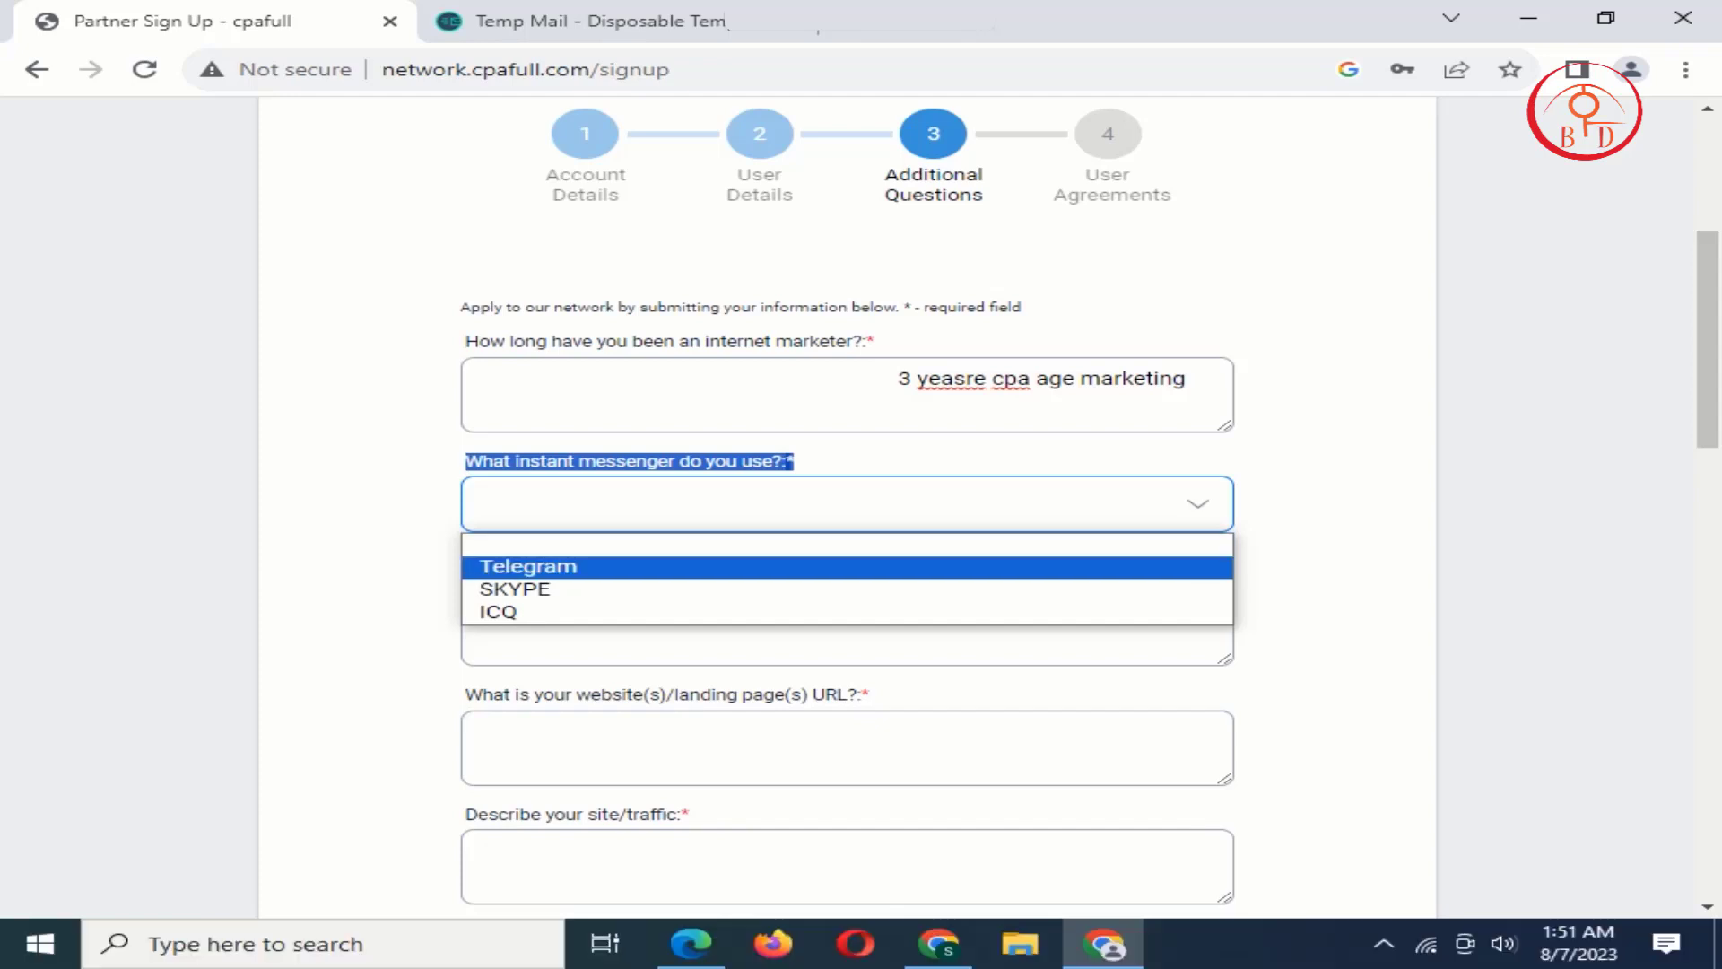
key("Return")
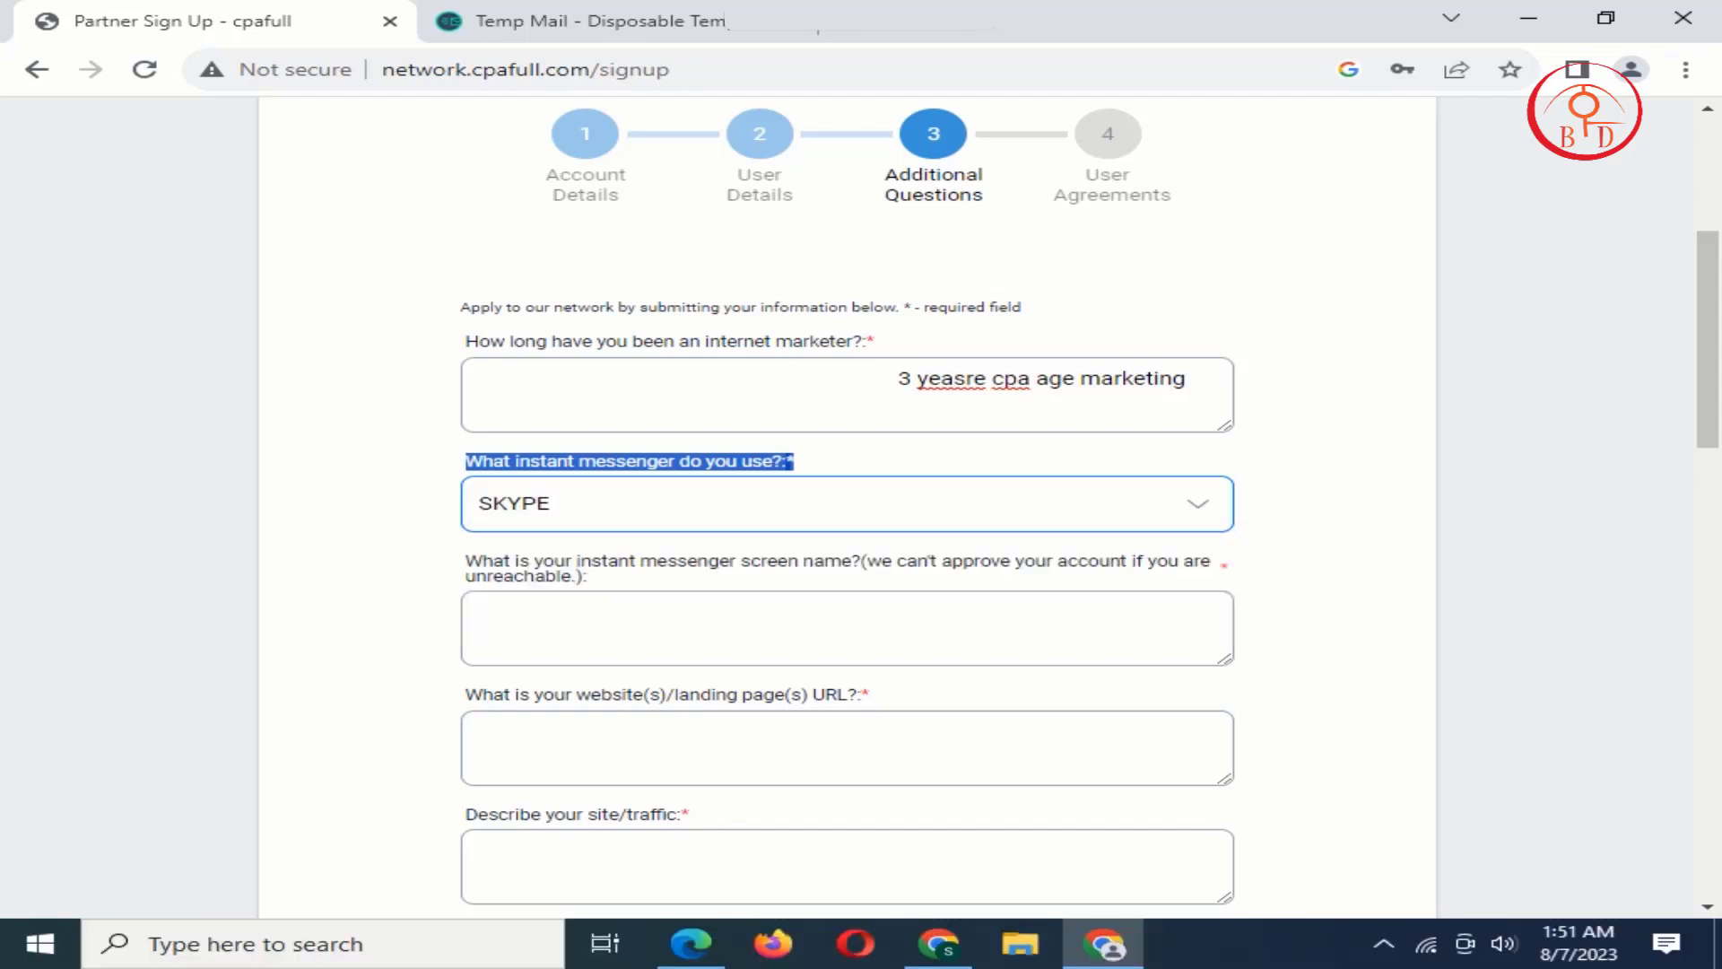
scroll(572, 485, "down", 1)
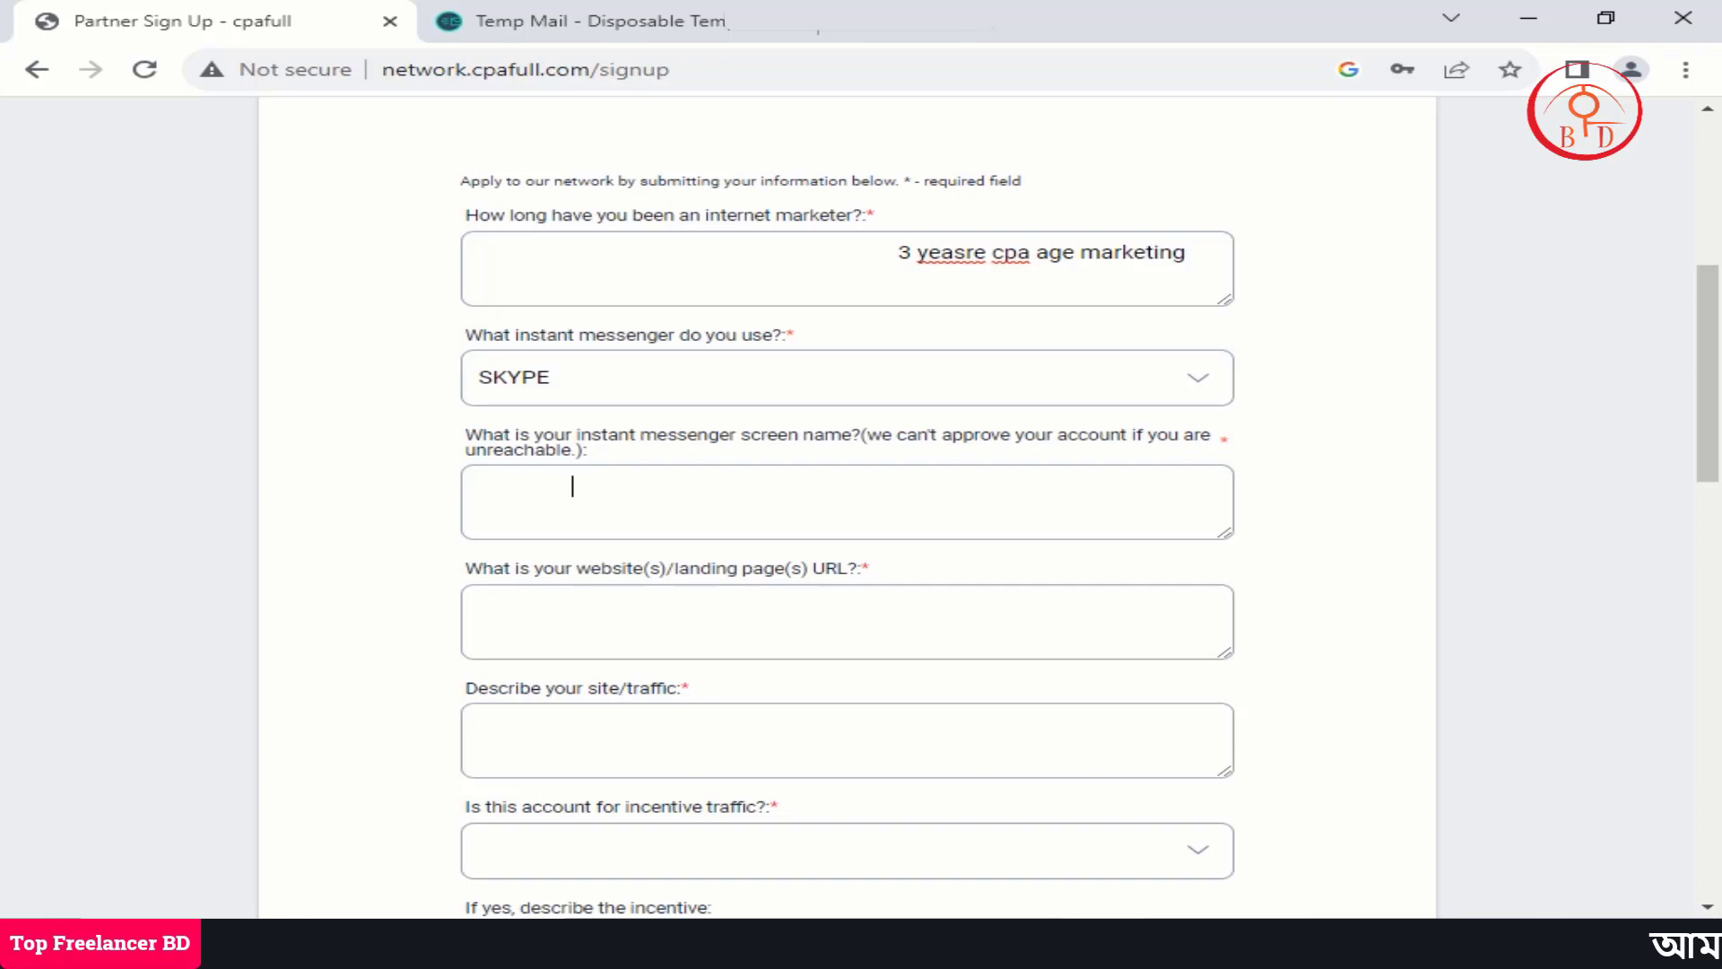
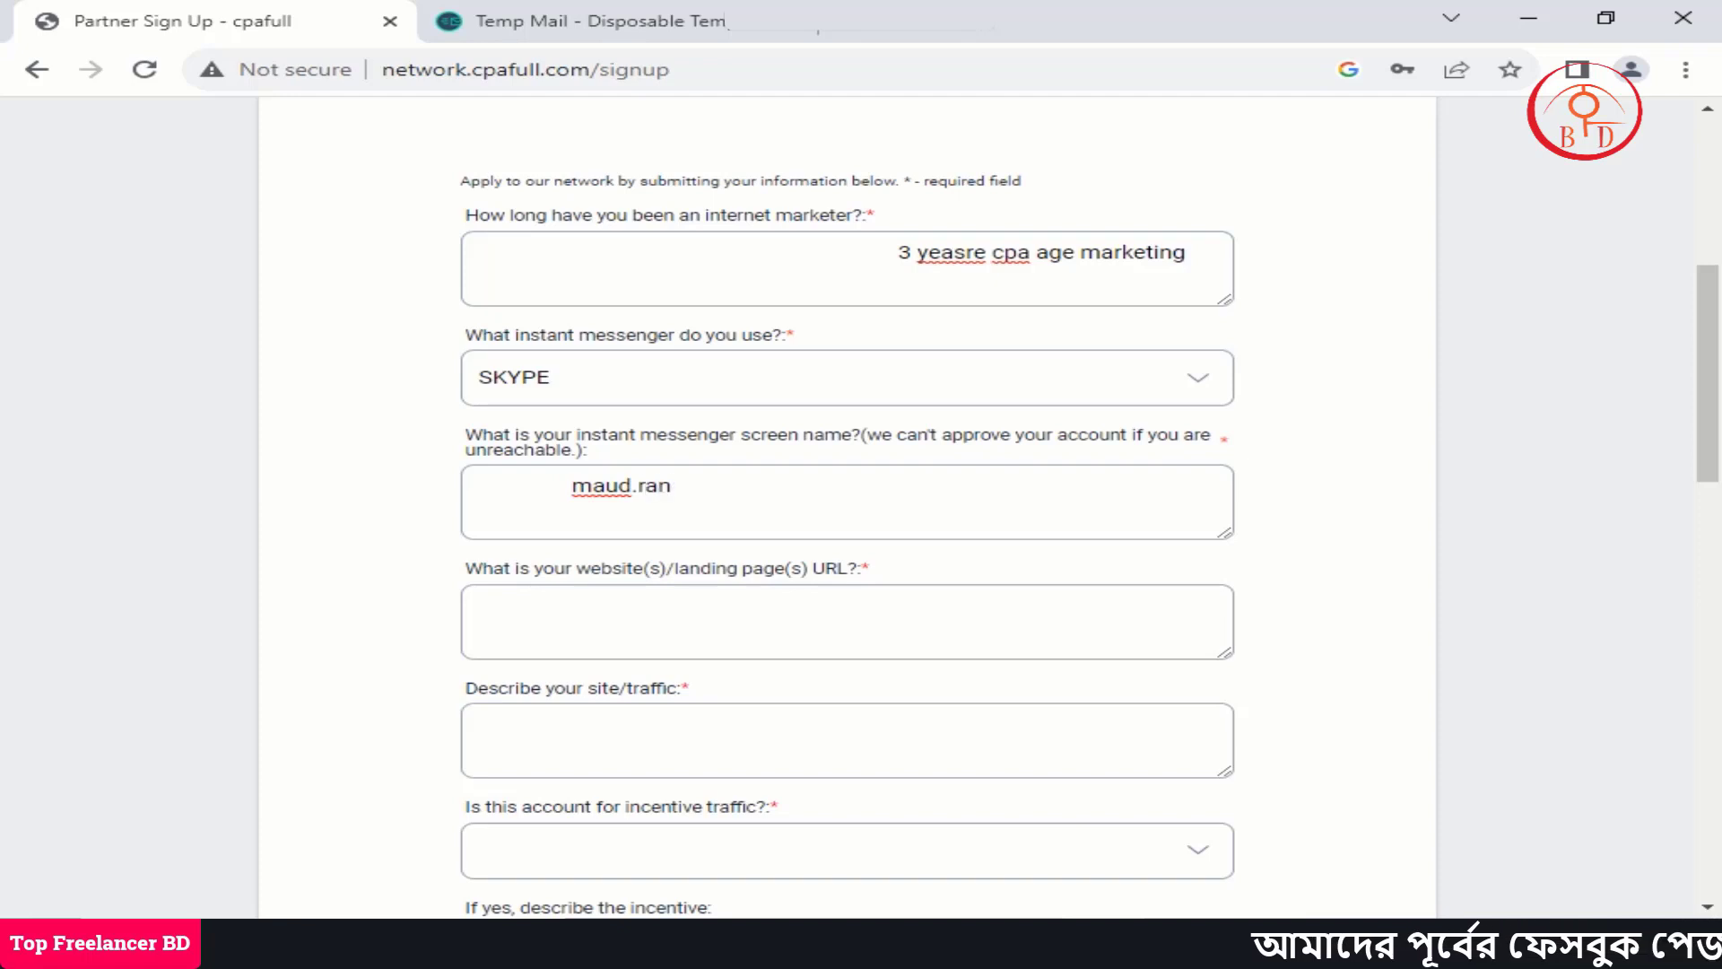
scroll(619, 354, "down", 3)
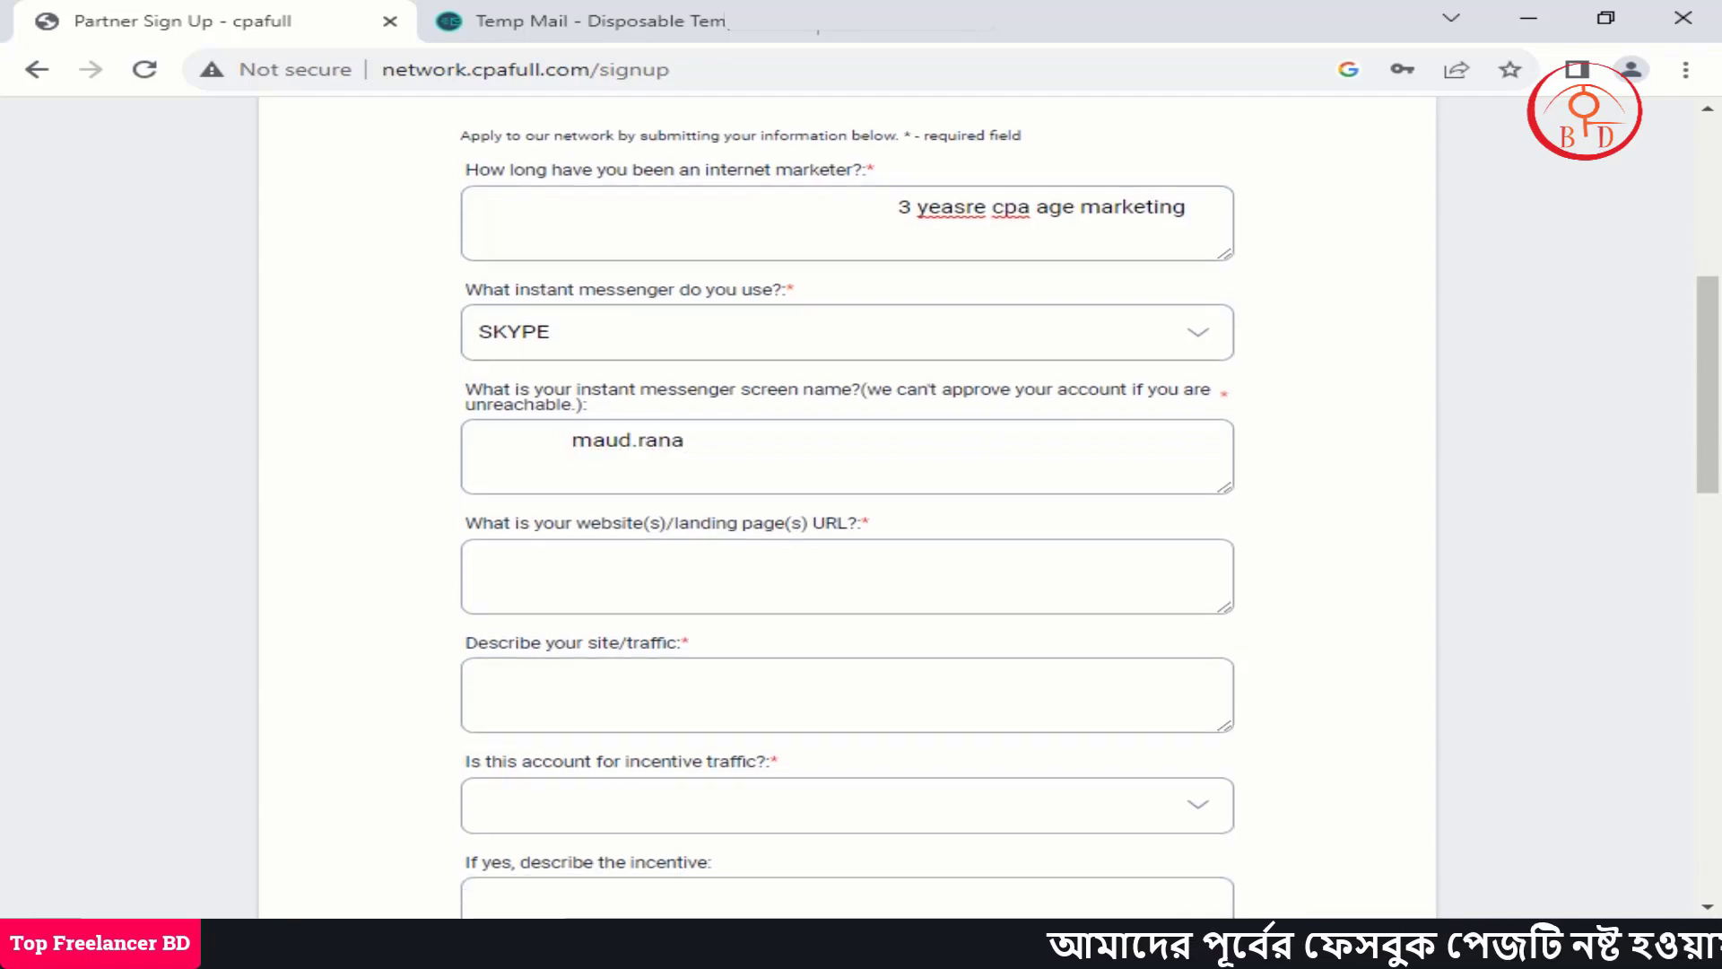
scroll(619, 355, "up", 2)
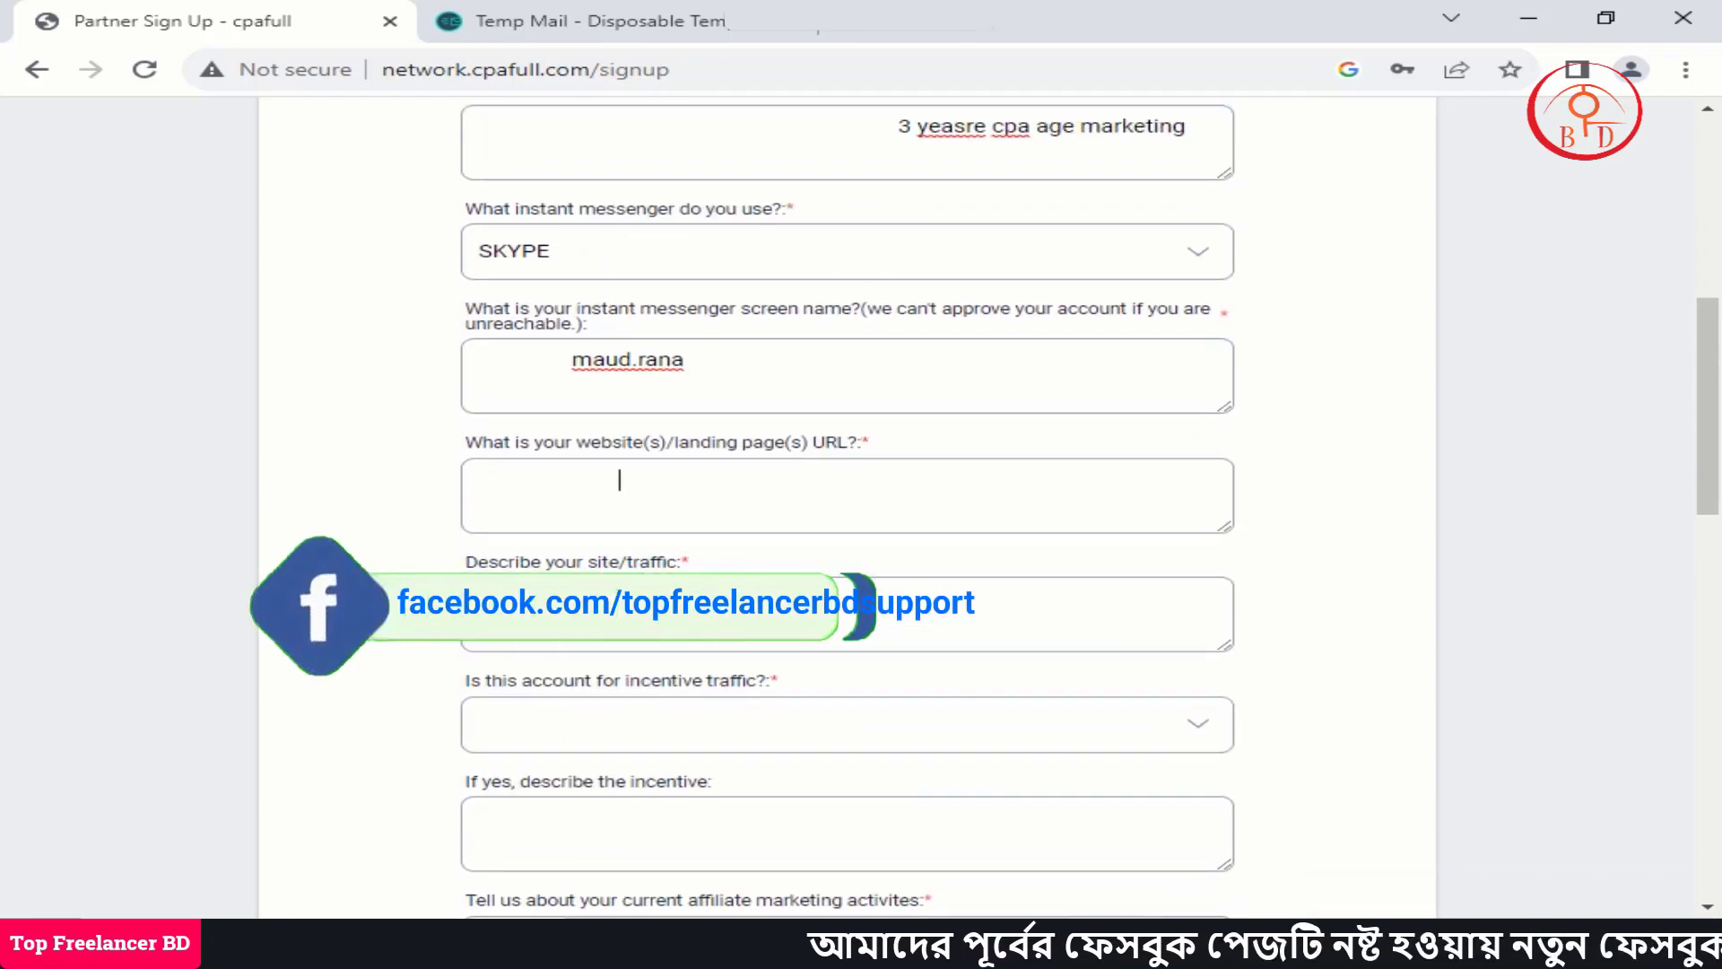
left_click_drag(869, 442, 646, 442)
Step: Enter frontnewsbd.com as the website URL
left_click(646, 442)
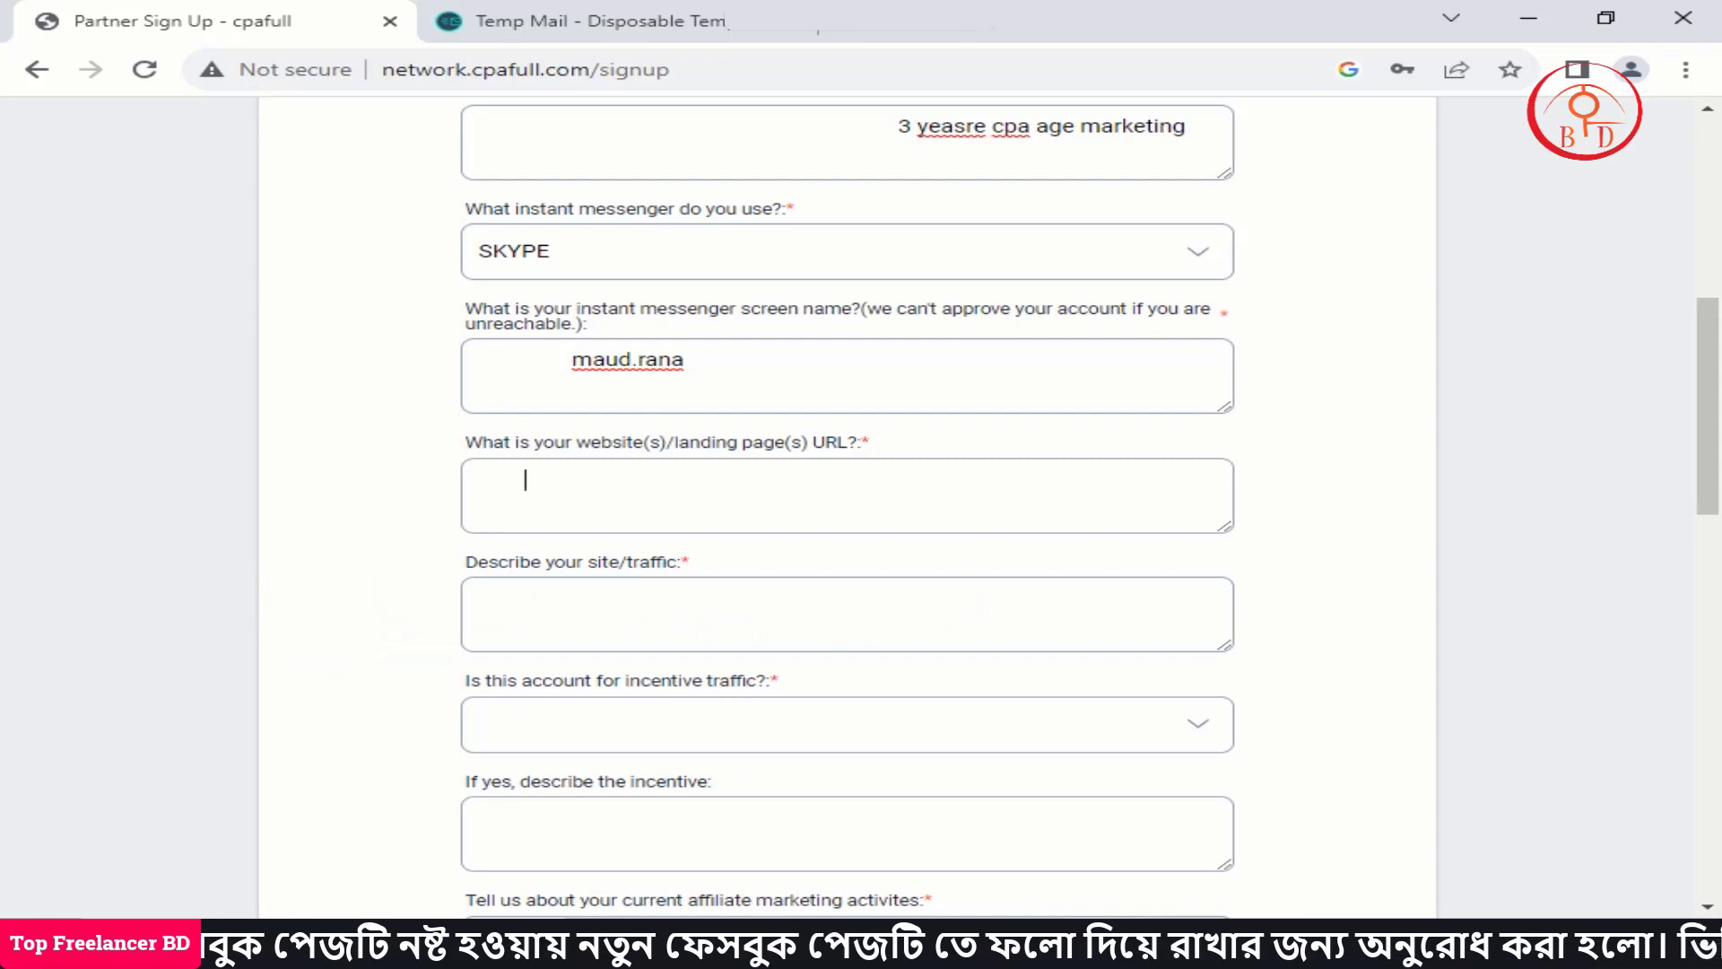
type("fro")
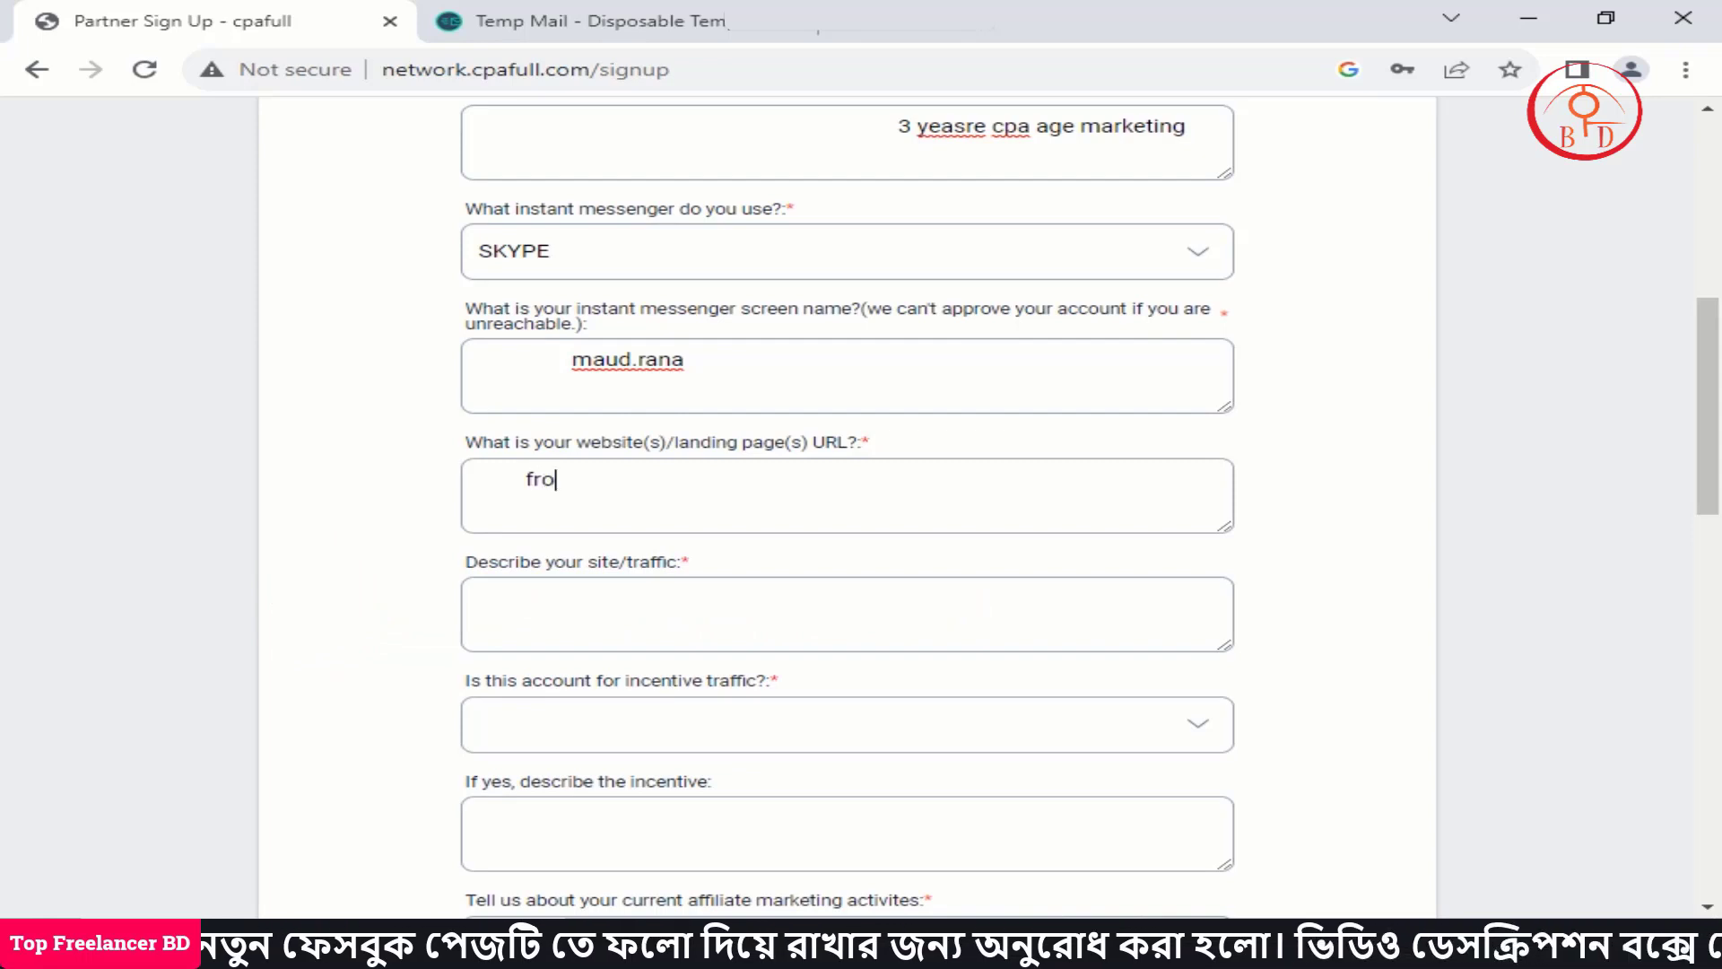
type("ntnewsbd.com")
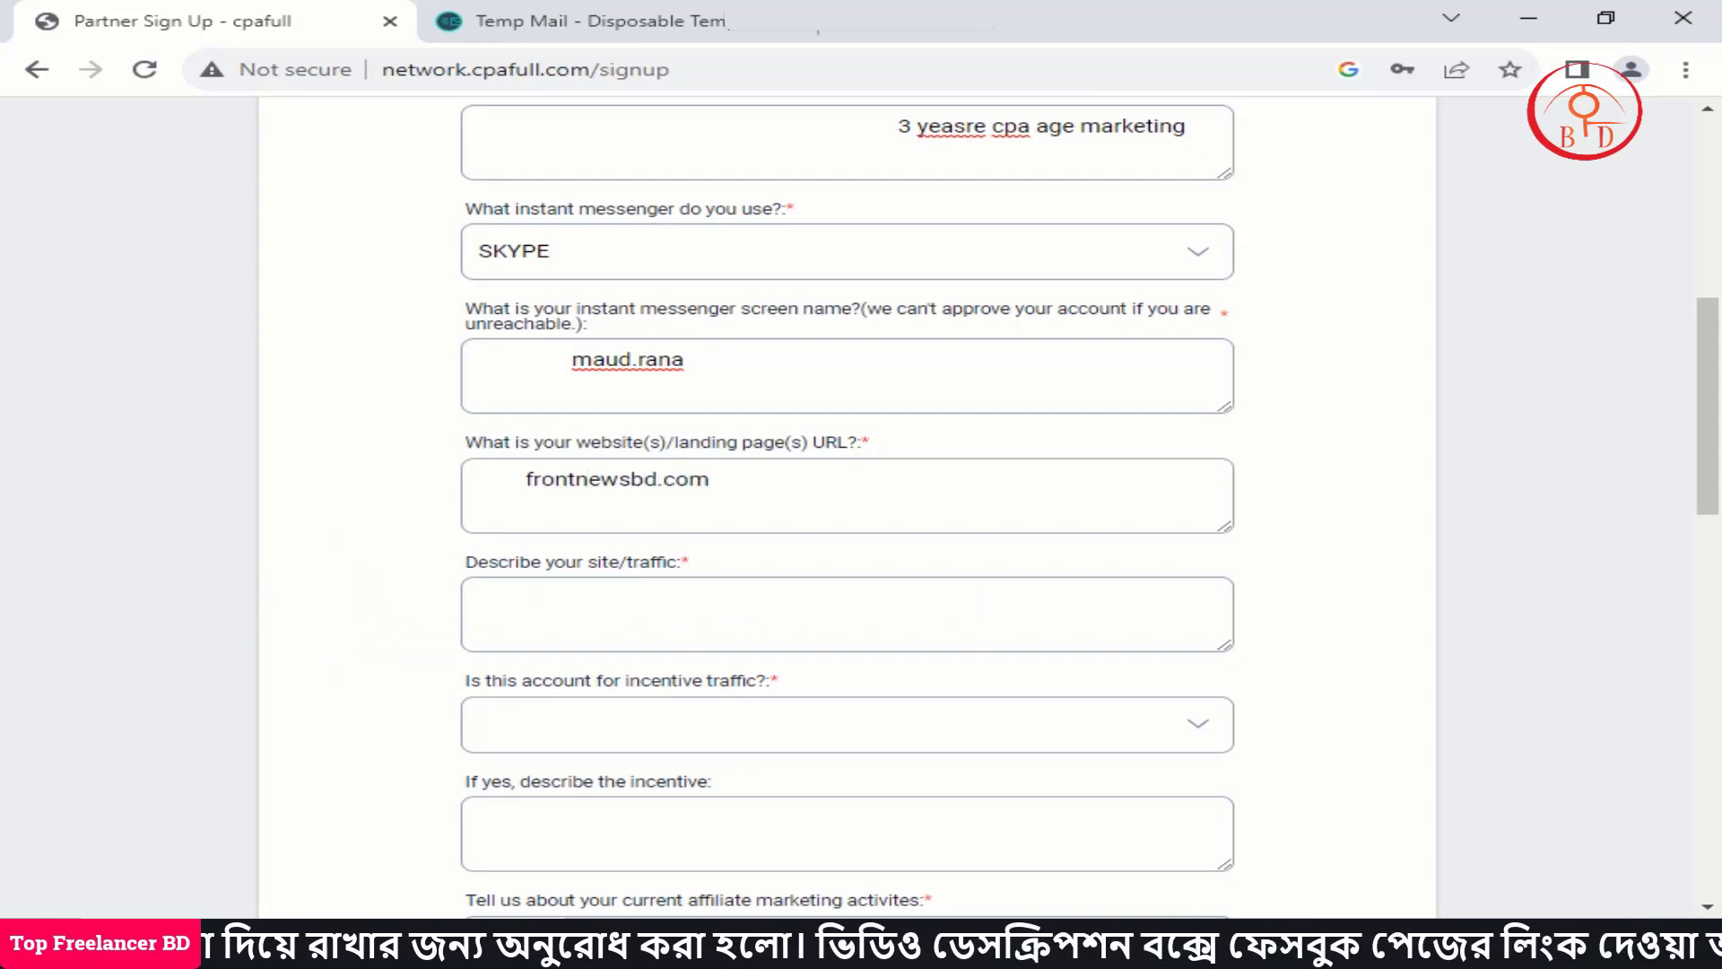
scroll(664, 345, "down", 3)
scroll(847, 502, "up", 6)
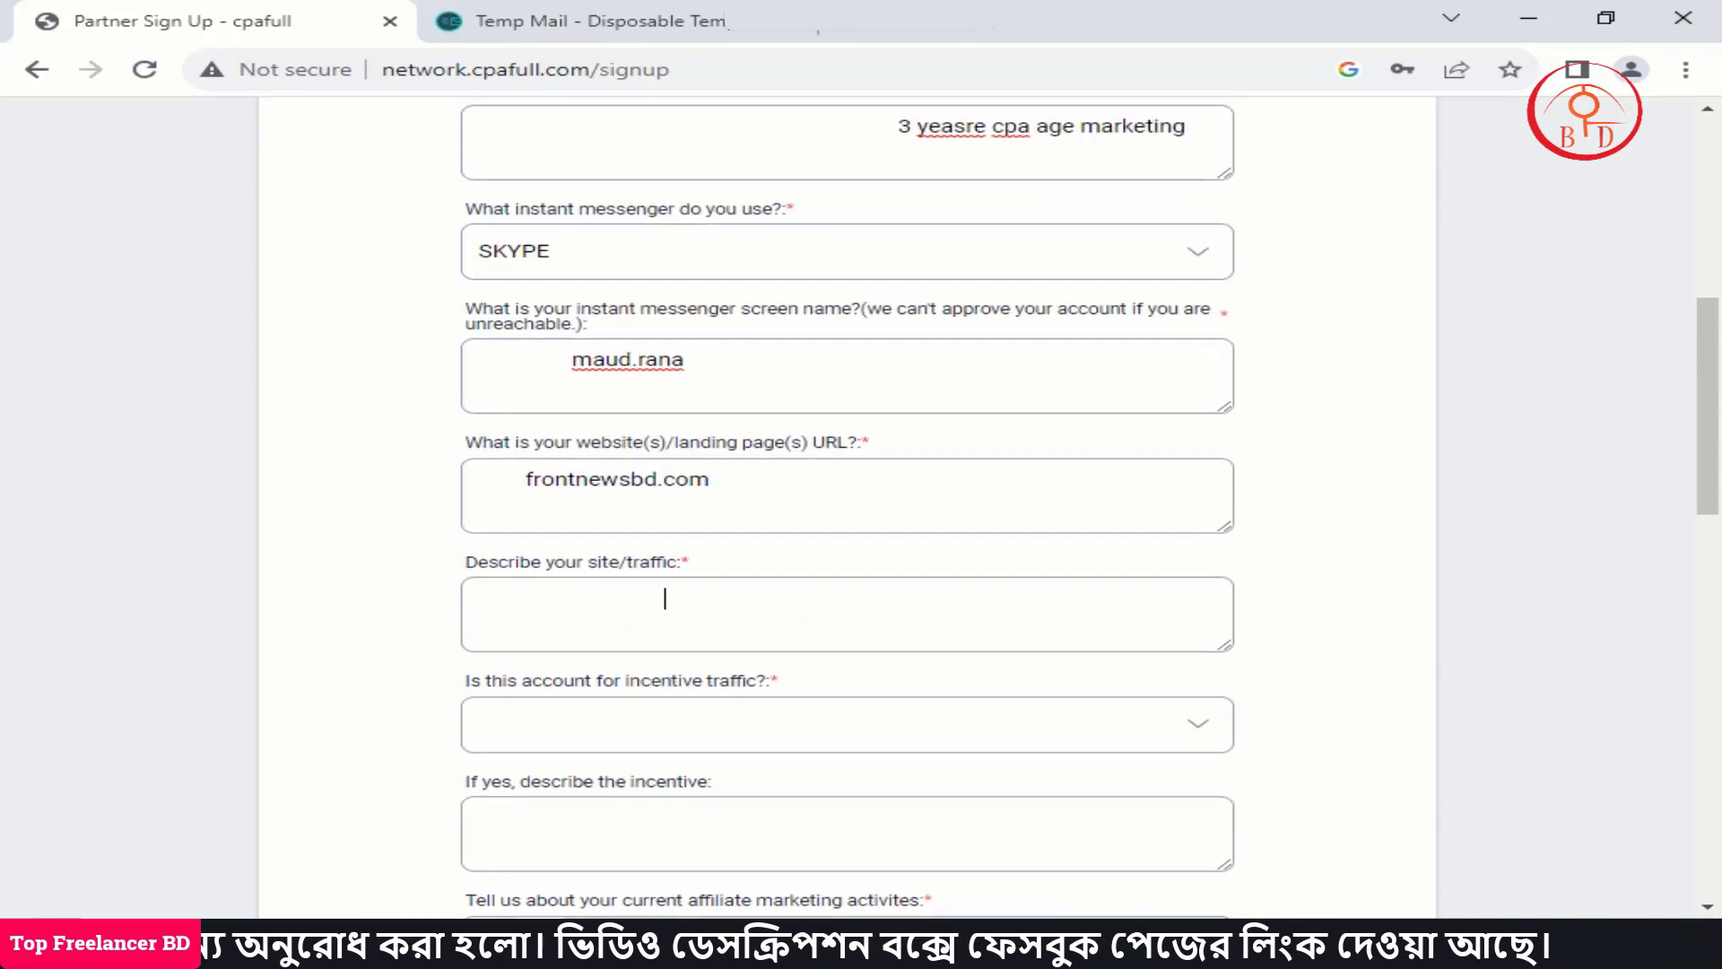
scroll(847, 502, "down", 3)
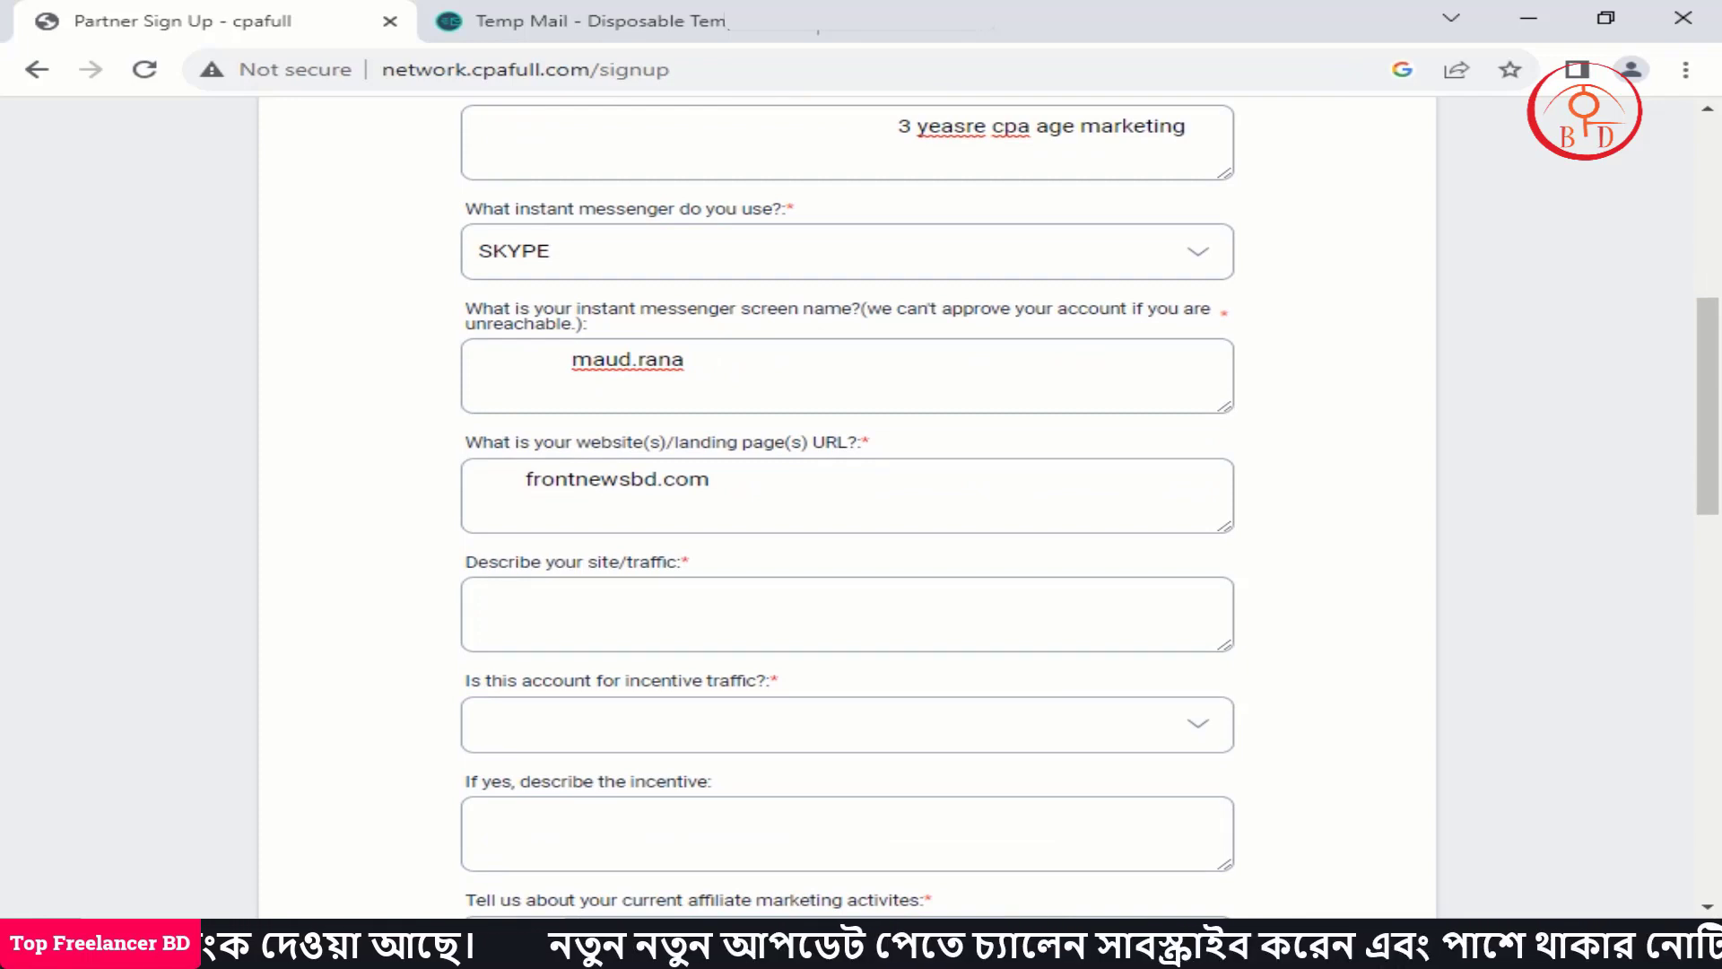
Step: Describe the site traffic as 'twitter, instagram, telgram'
type("twi")
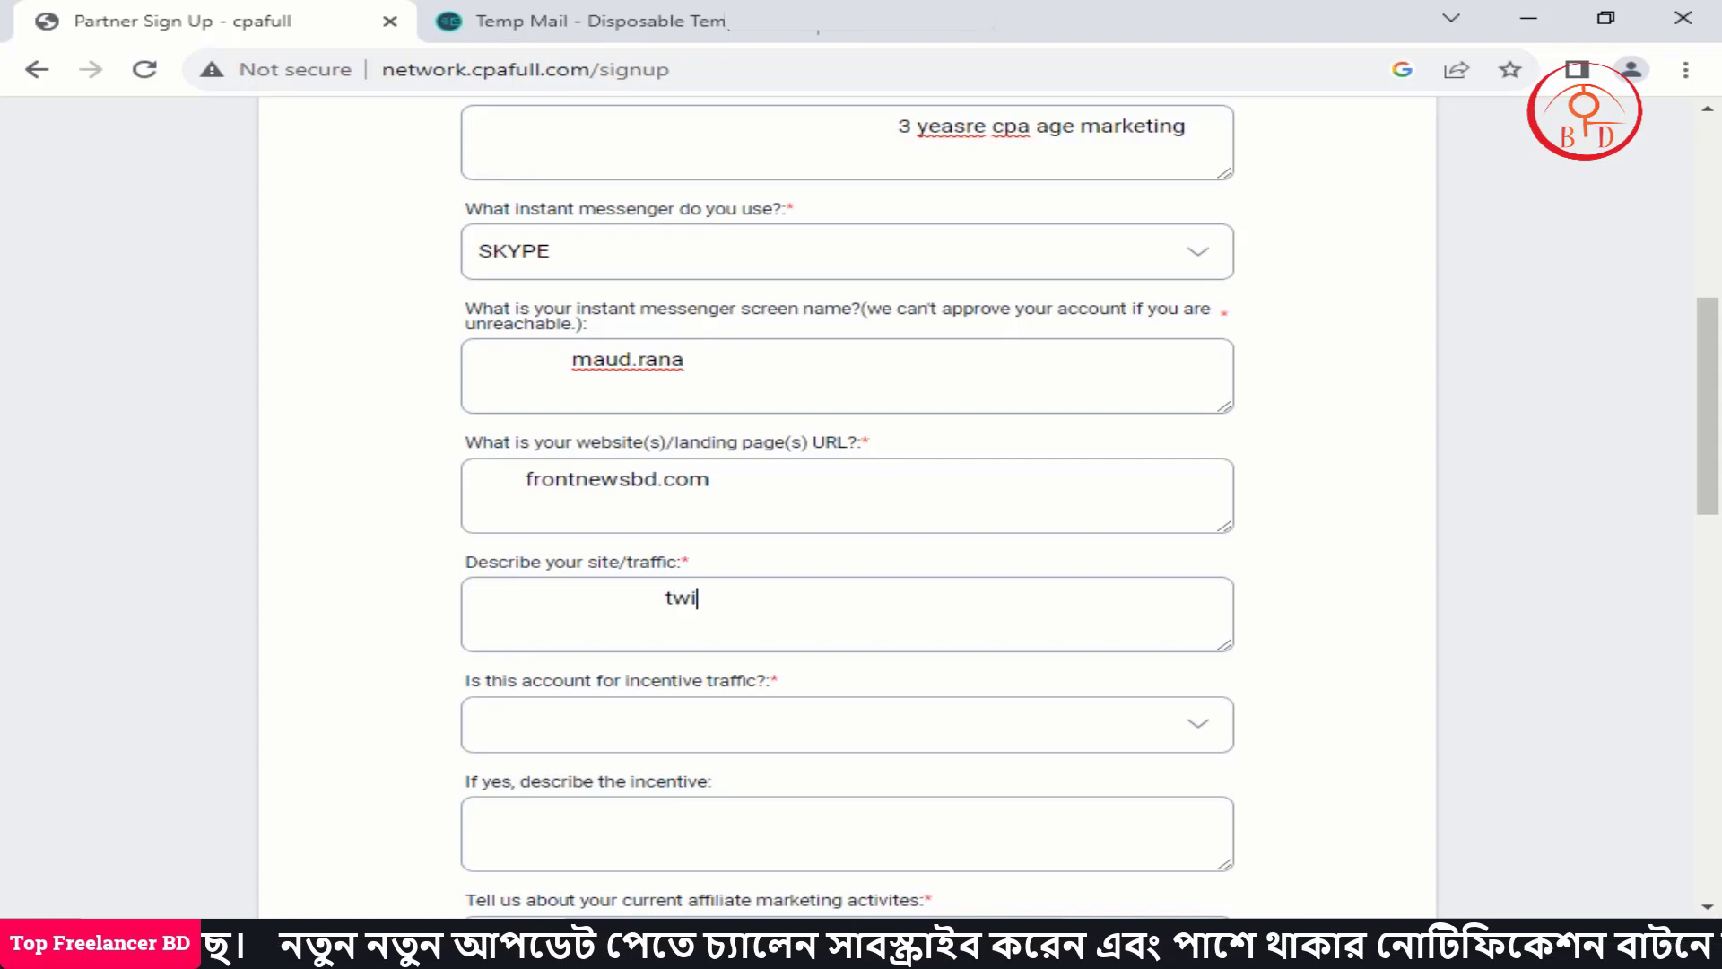
type("tter, ")
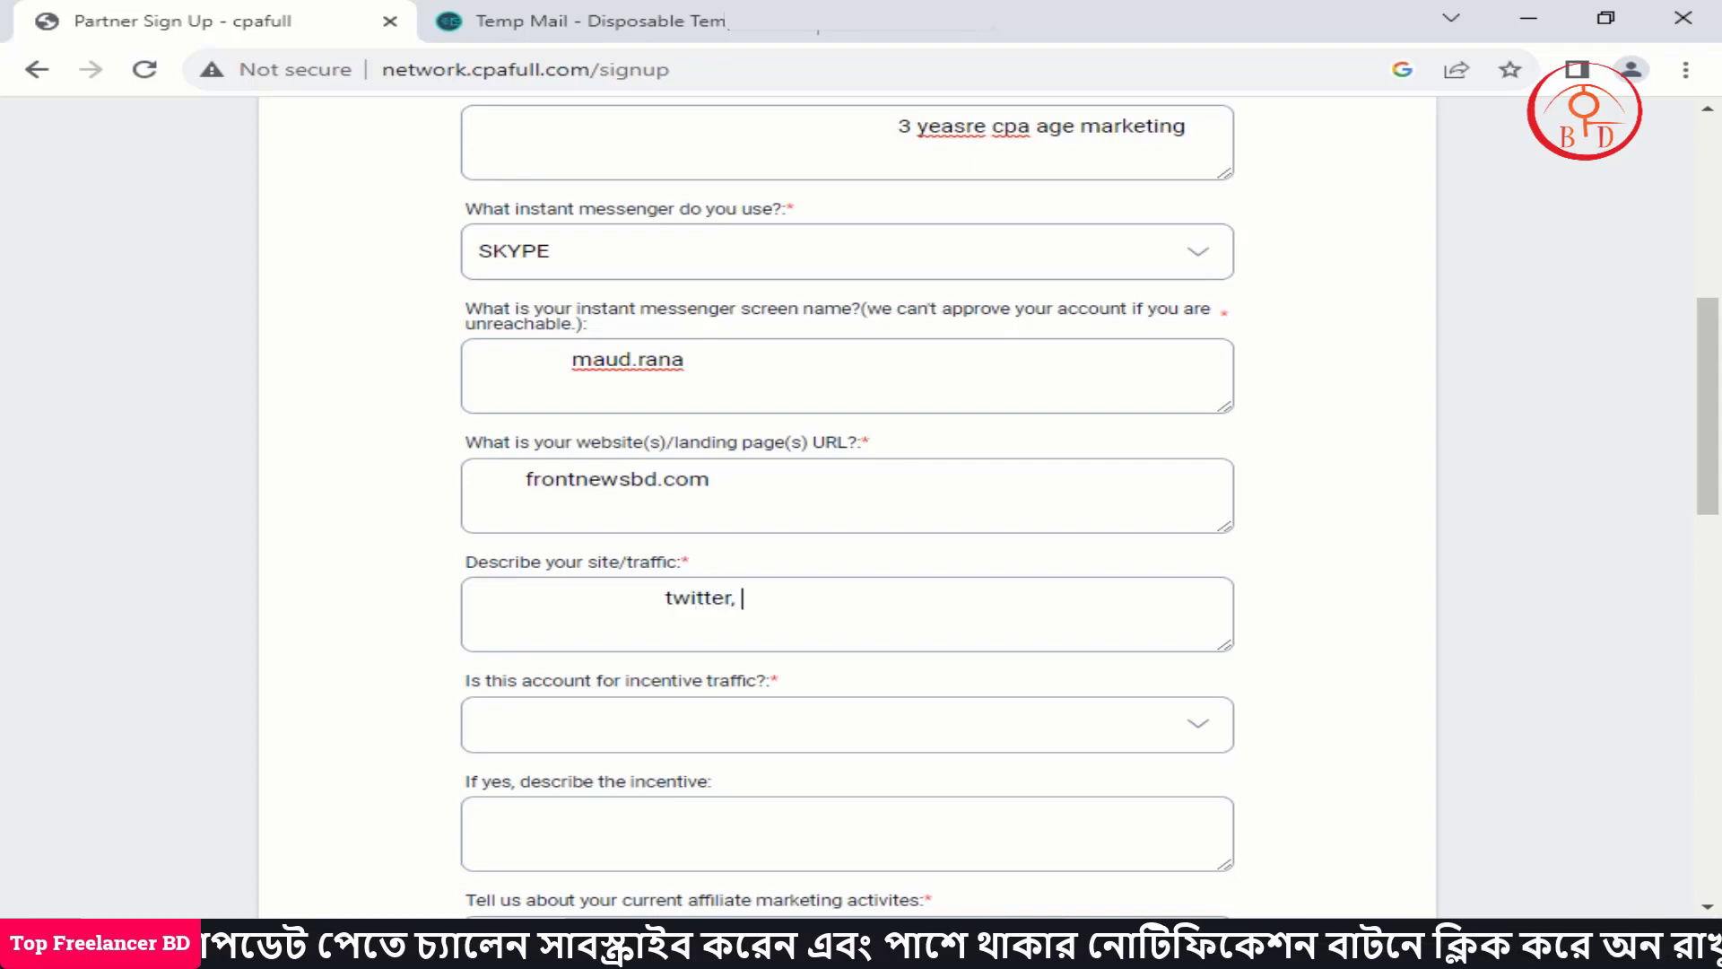
type("insta")
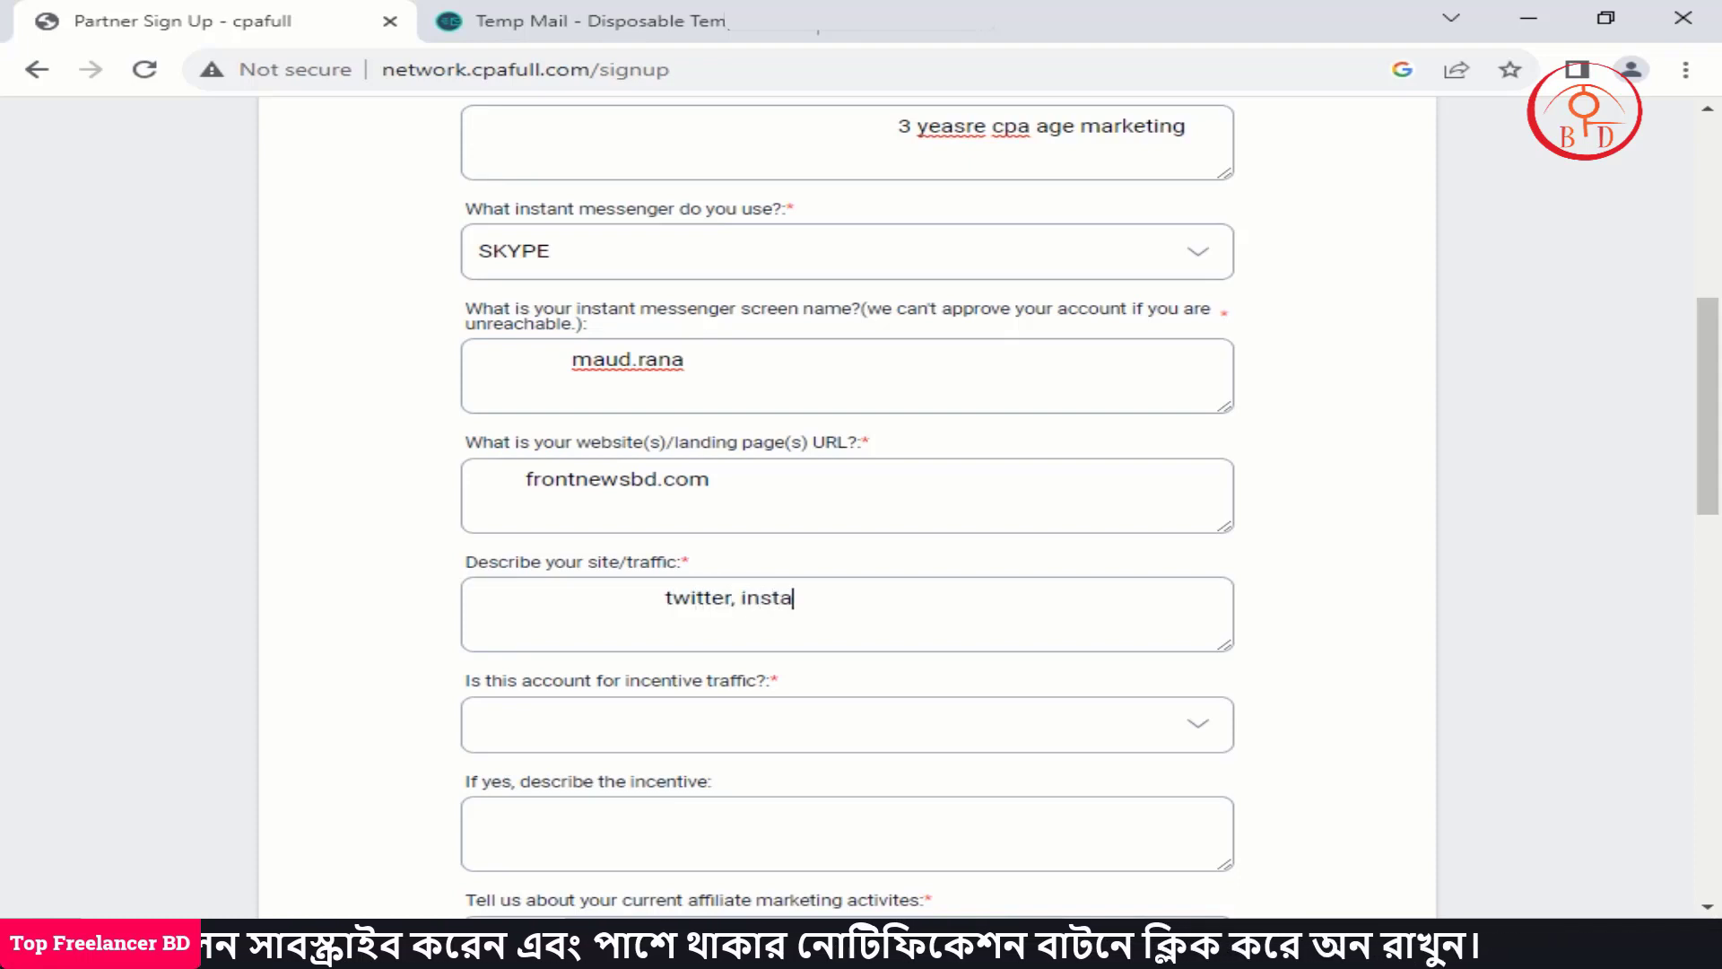
type("gram, ")
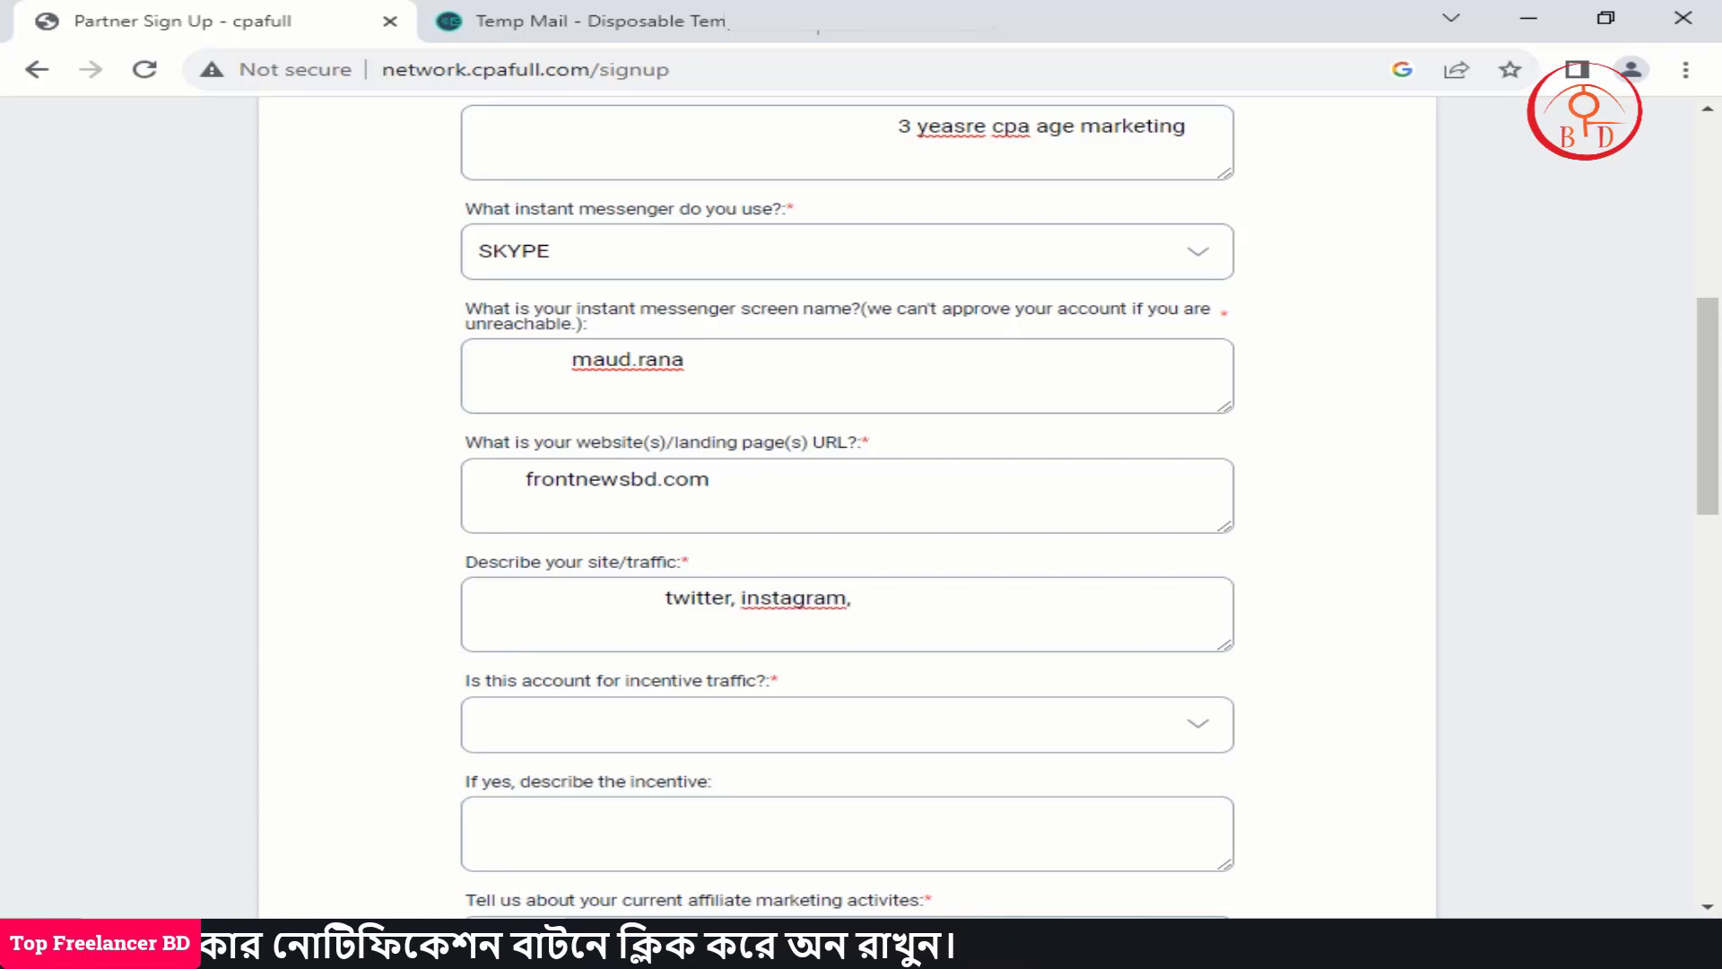
type("badd")
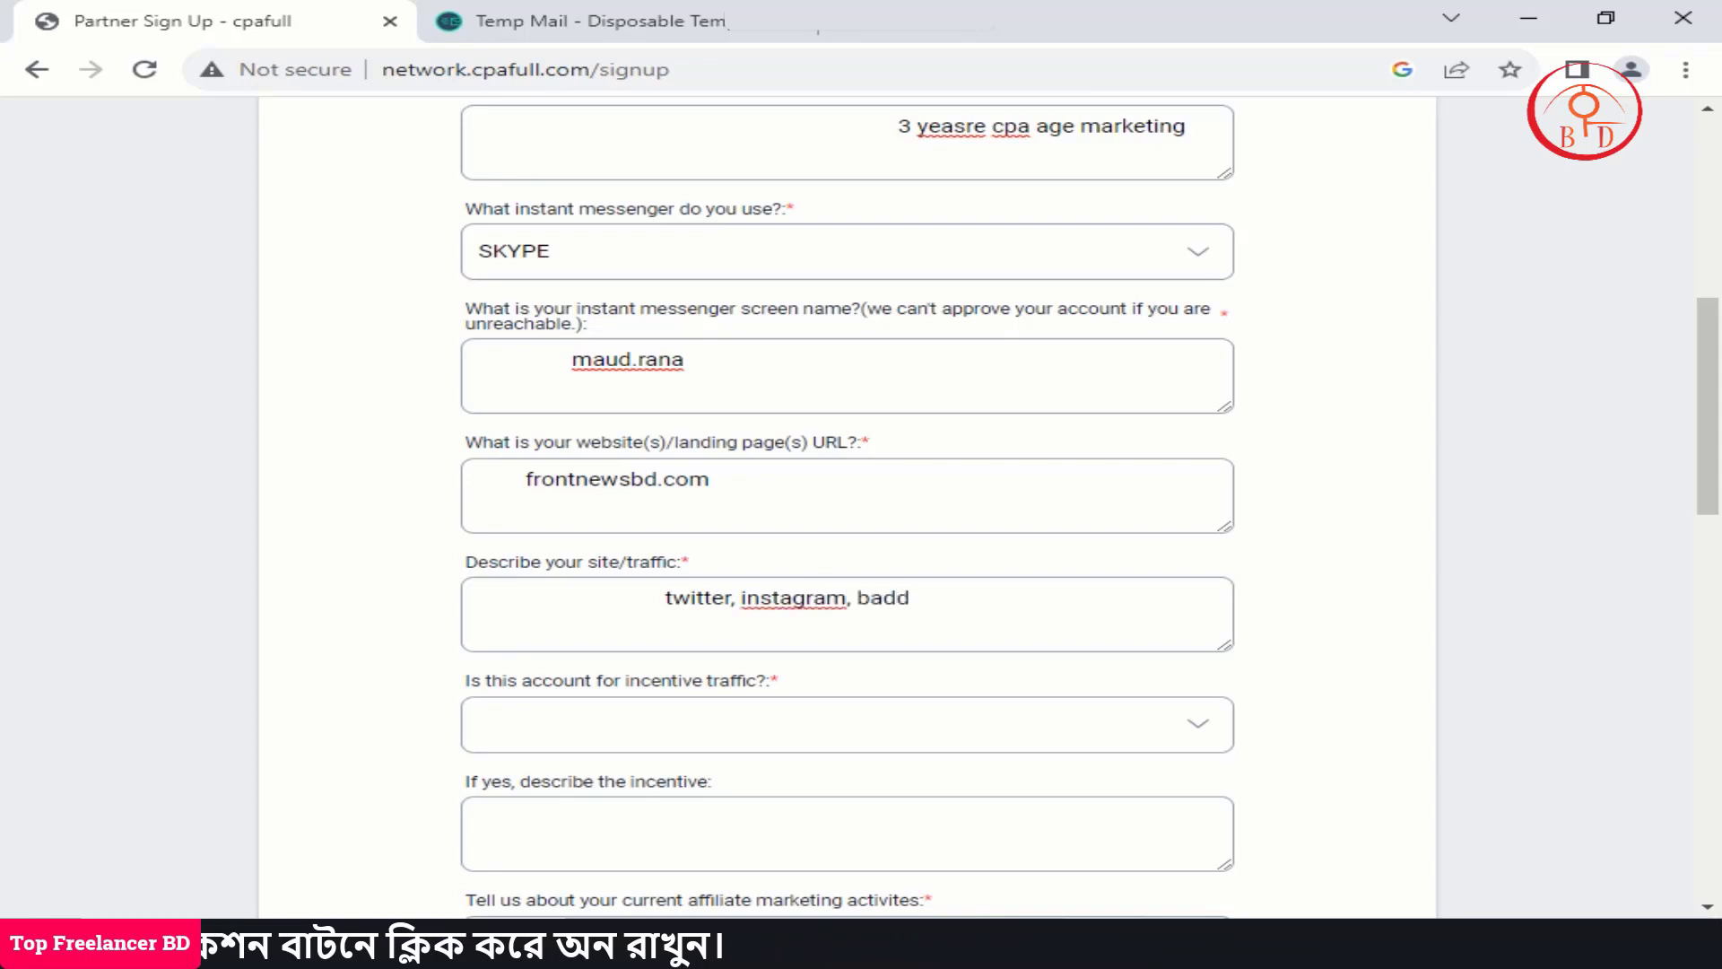
key("BackSpace")
key("BackSpace")
key("BackSpace")
key("BackSpace")
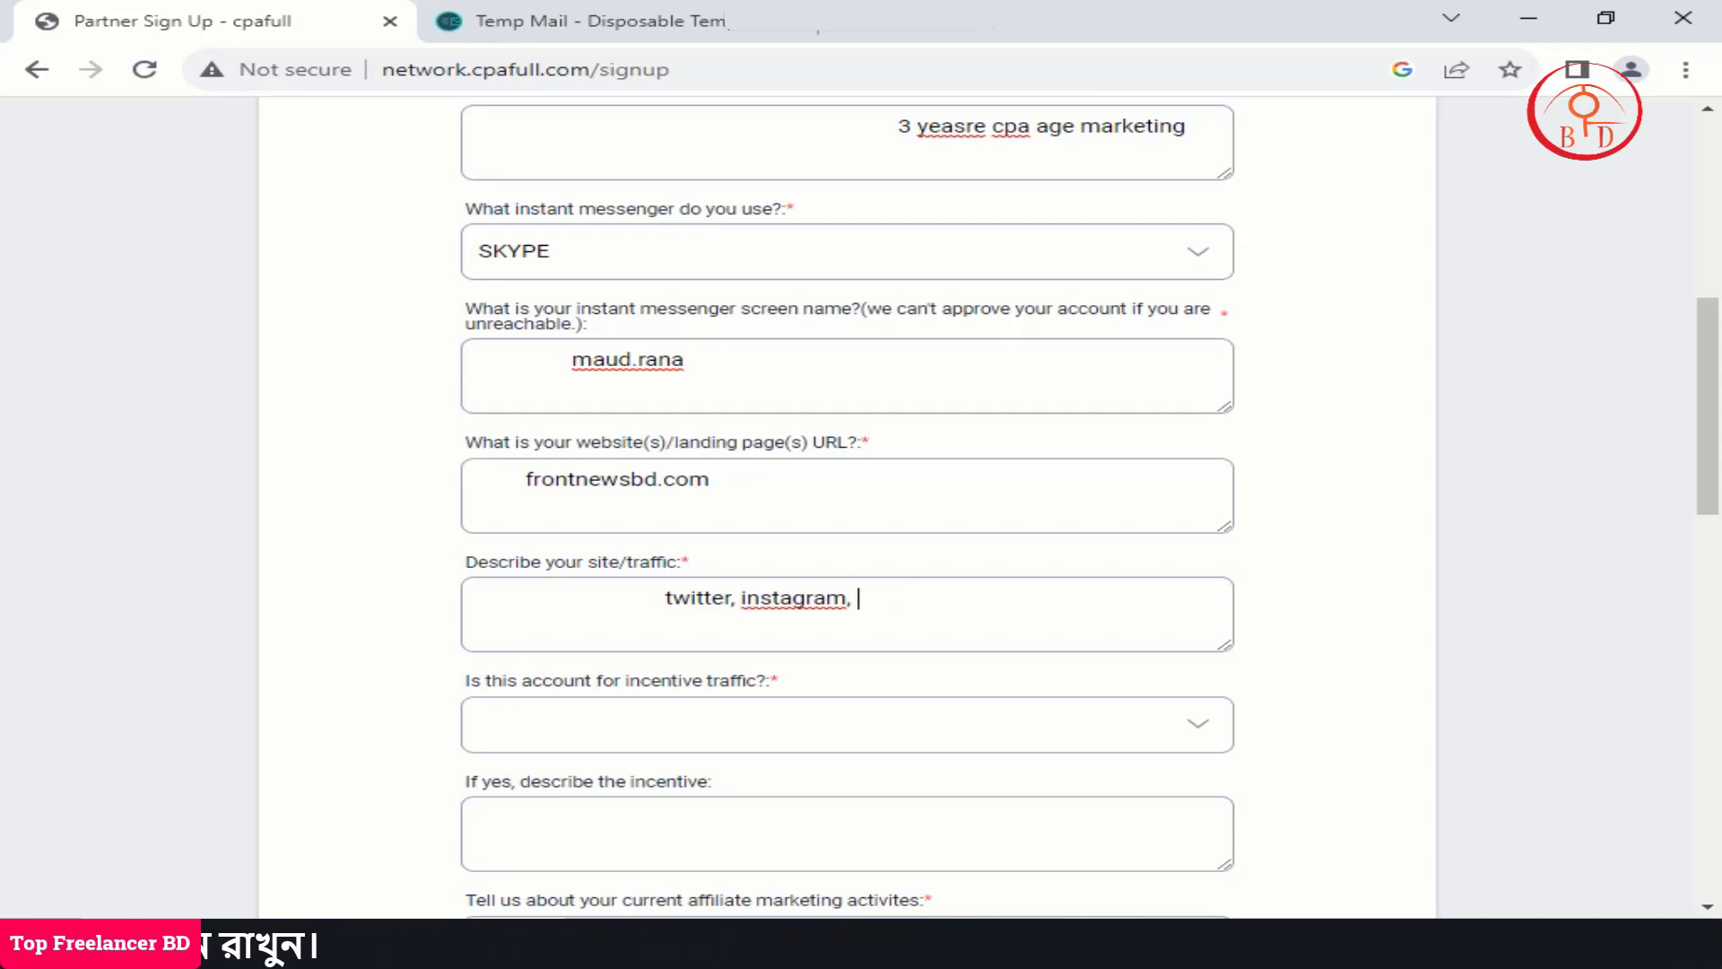
type("telg")
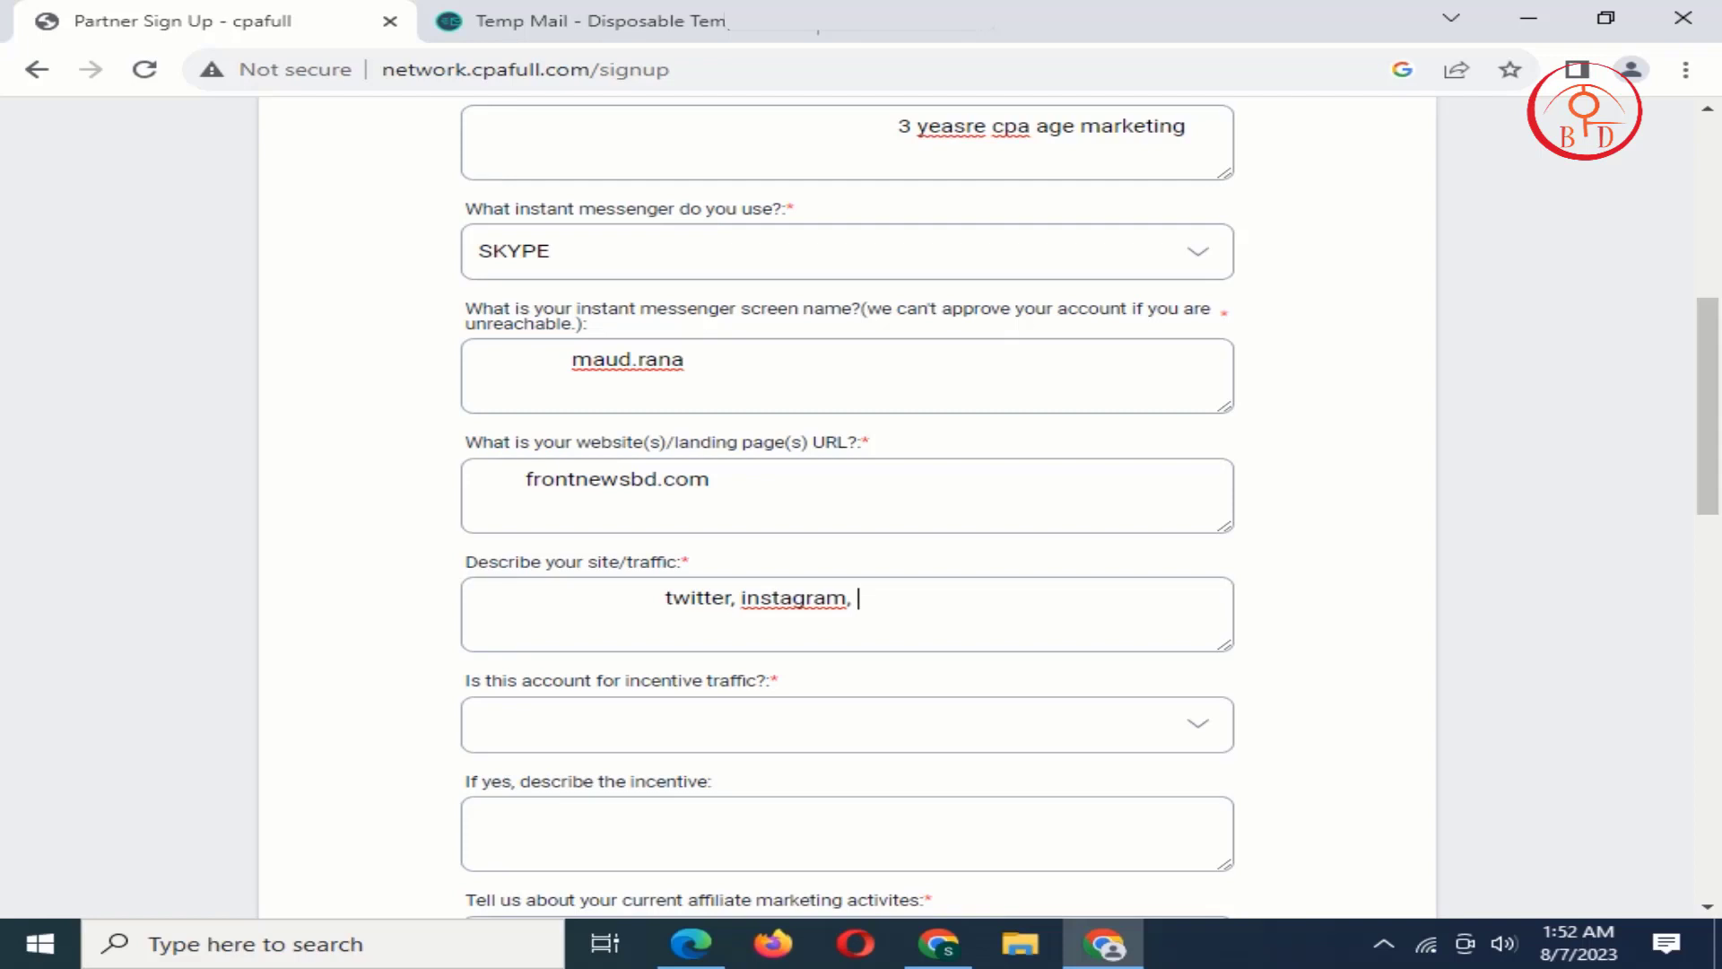
type("ram")
scroll(846, 502, "down", 1)
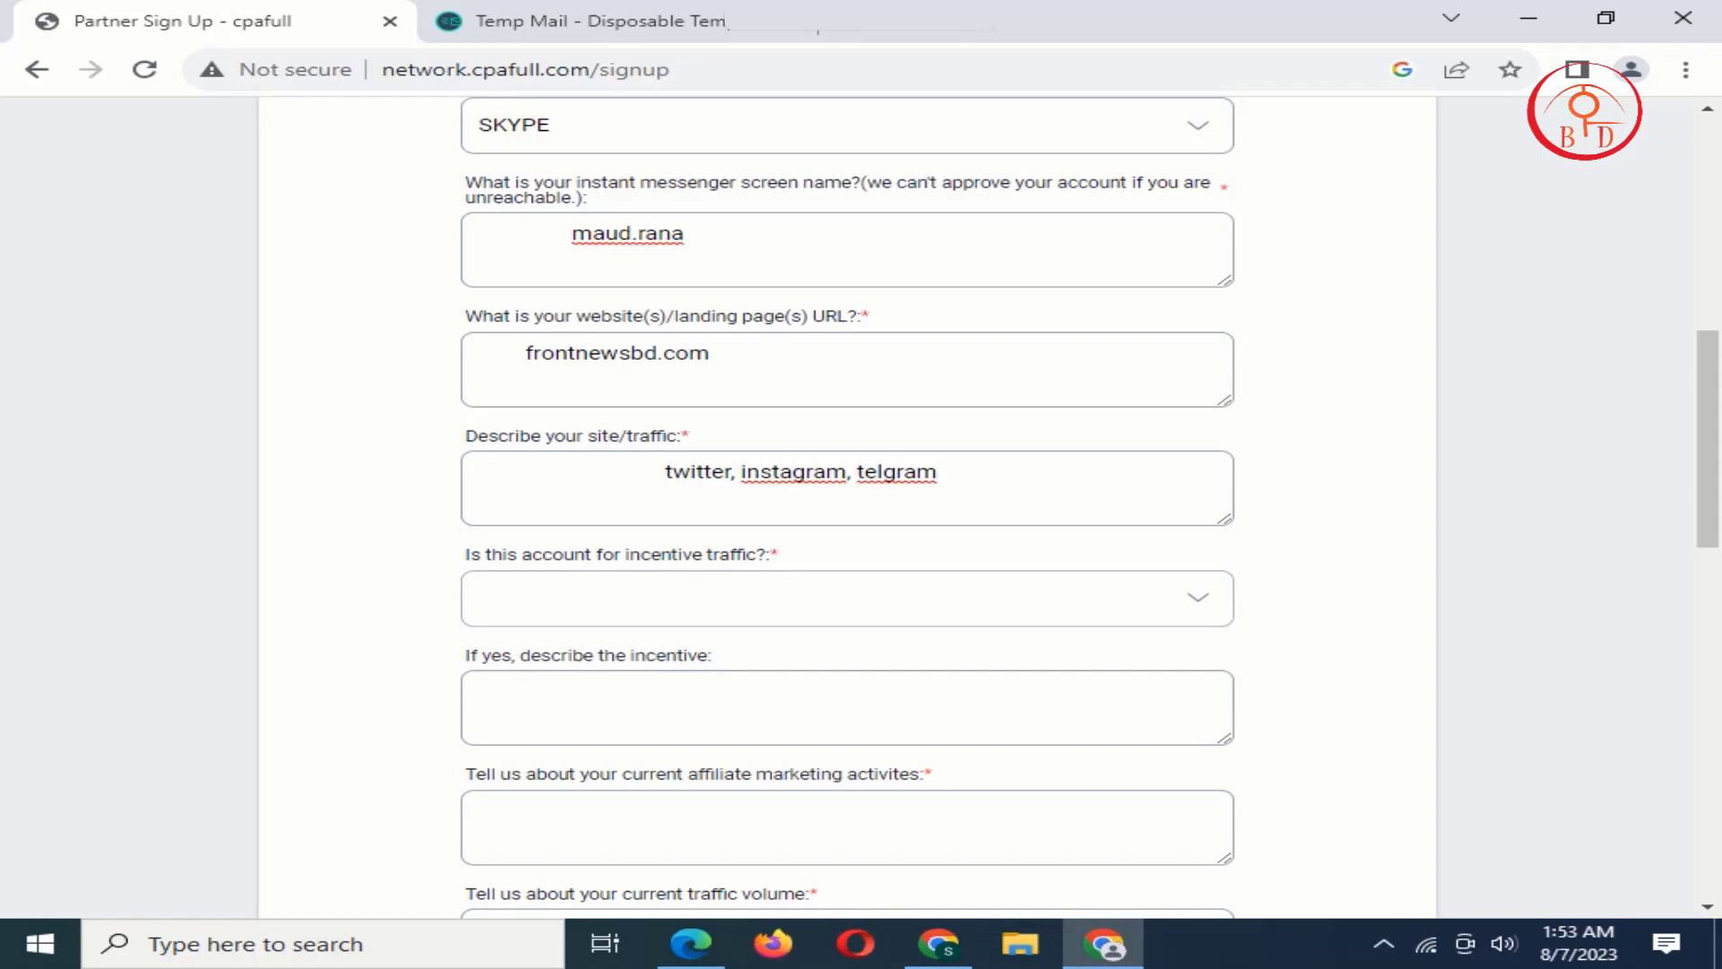
Step: Set 'Is this account for incentive traffic?' to No, then go to the incentive description box
left_click(847, 597)
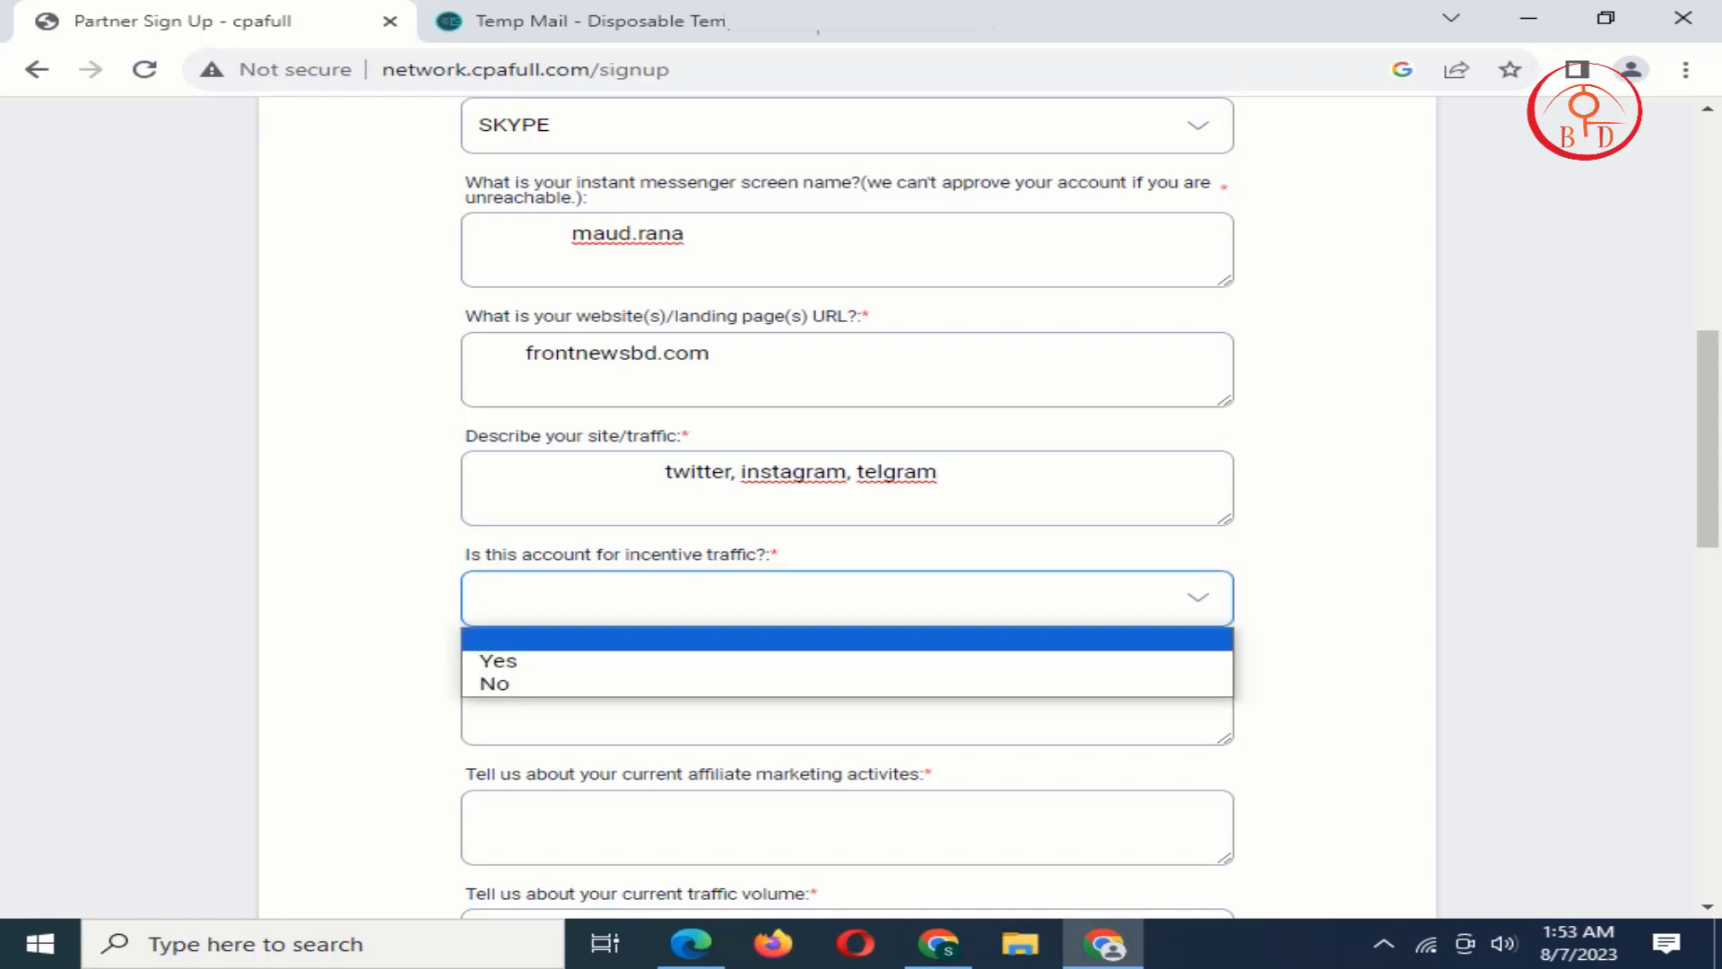
left_click_drag(466, 555, 778, 555)
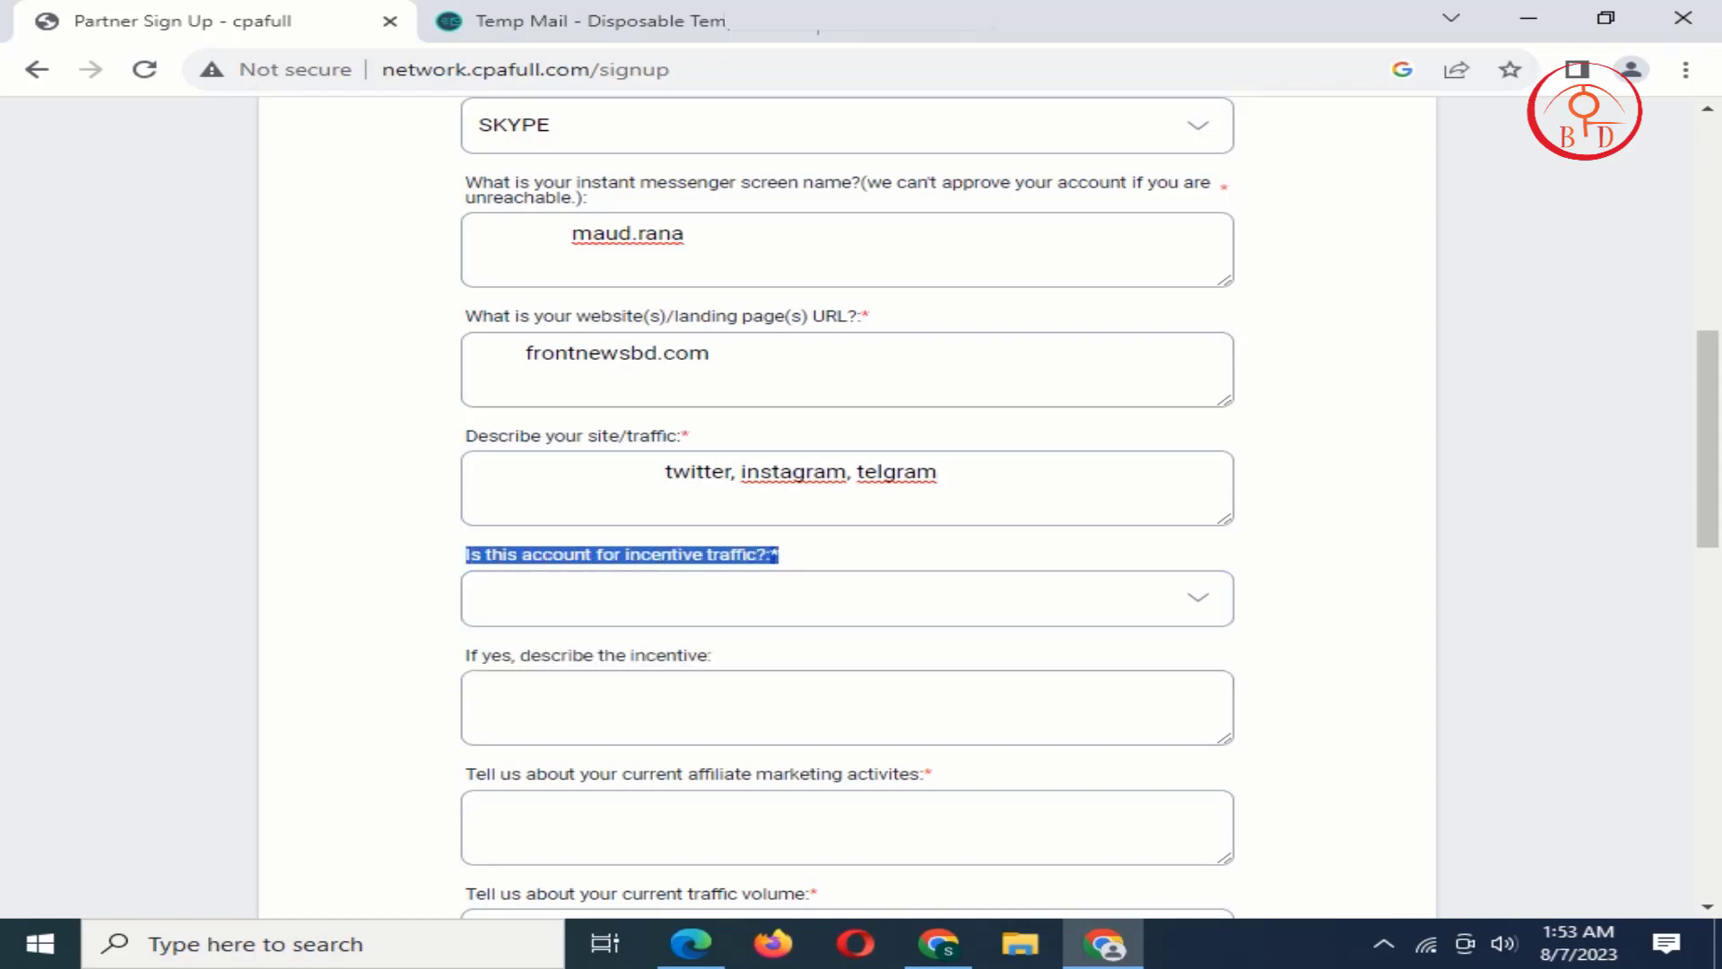
left_click(847, 597)
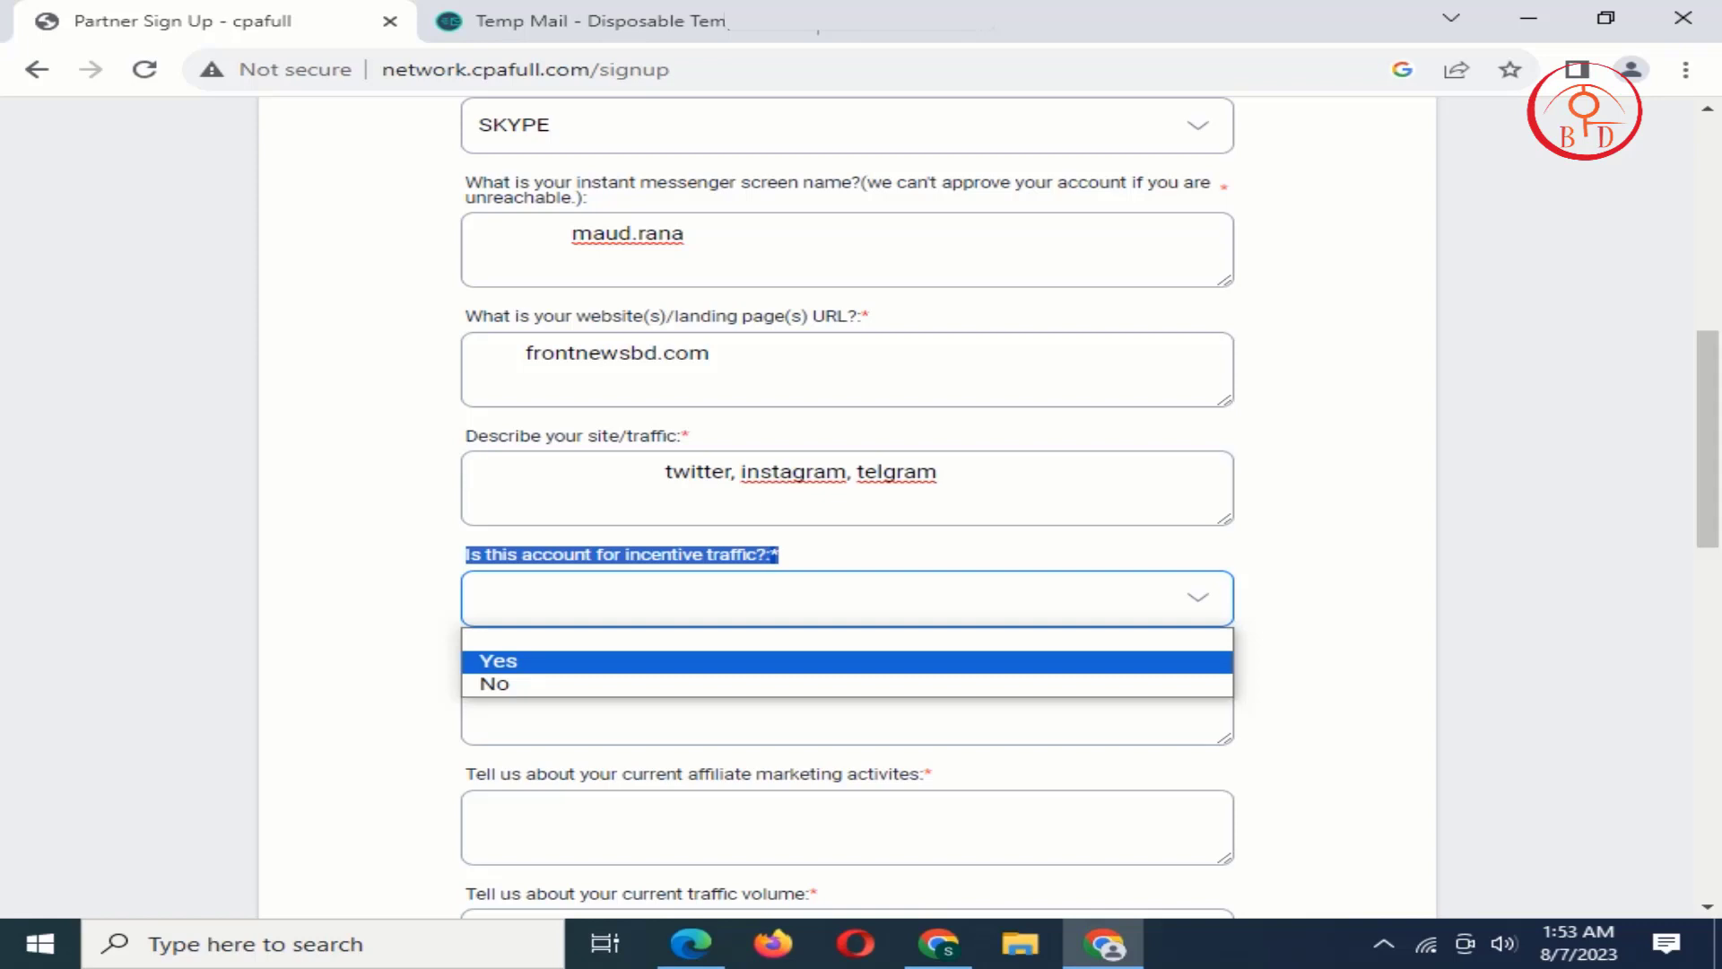
key("Down")
key("Return")
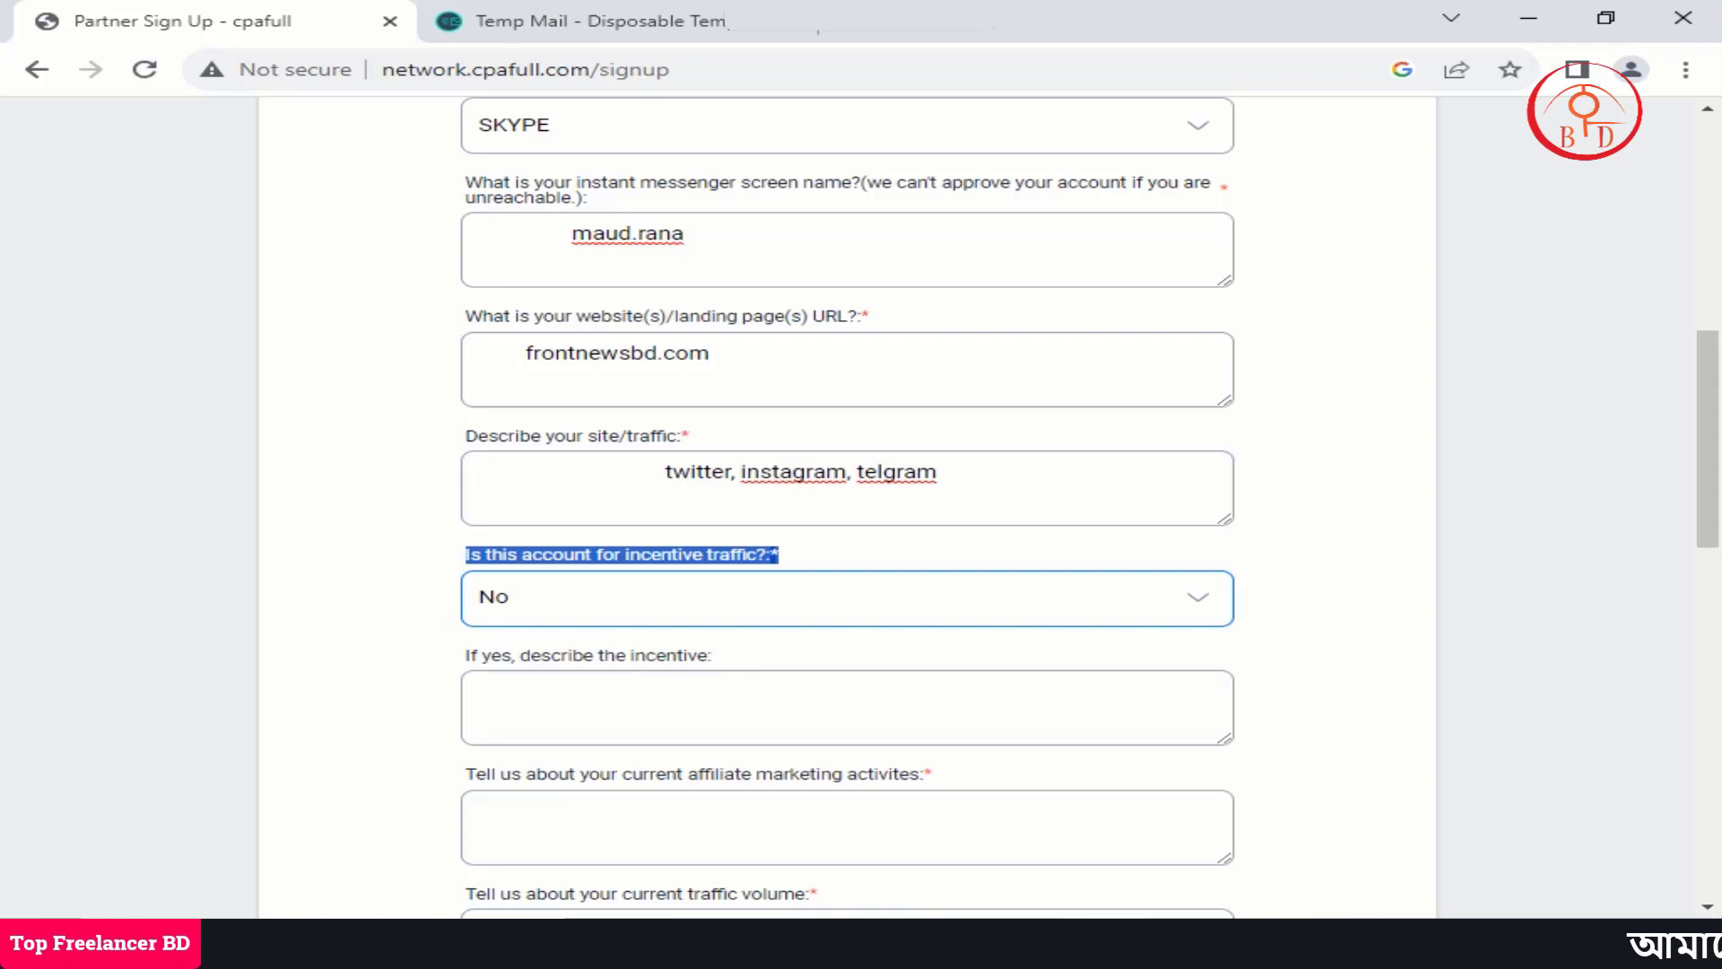
left_click(618, 691)
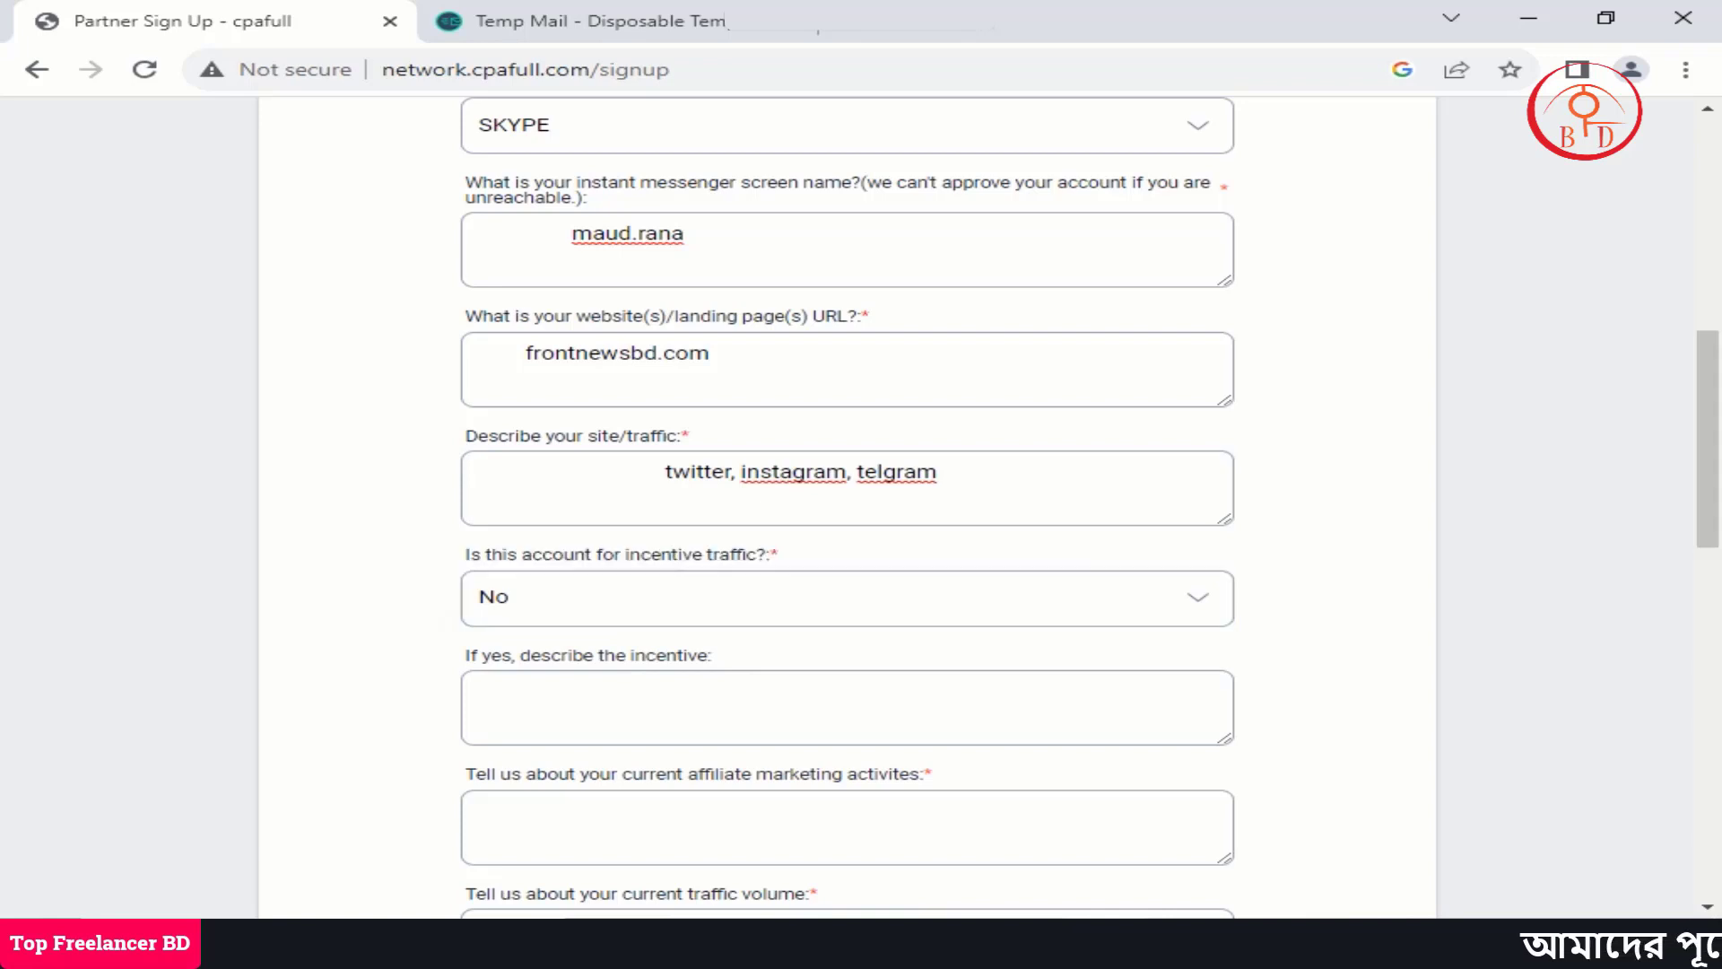
Step: Answer the affiliate marketing activities question with '200-300 usd dollar per month'
scroll(847, 507, "down", 1)
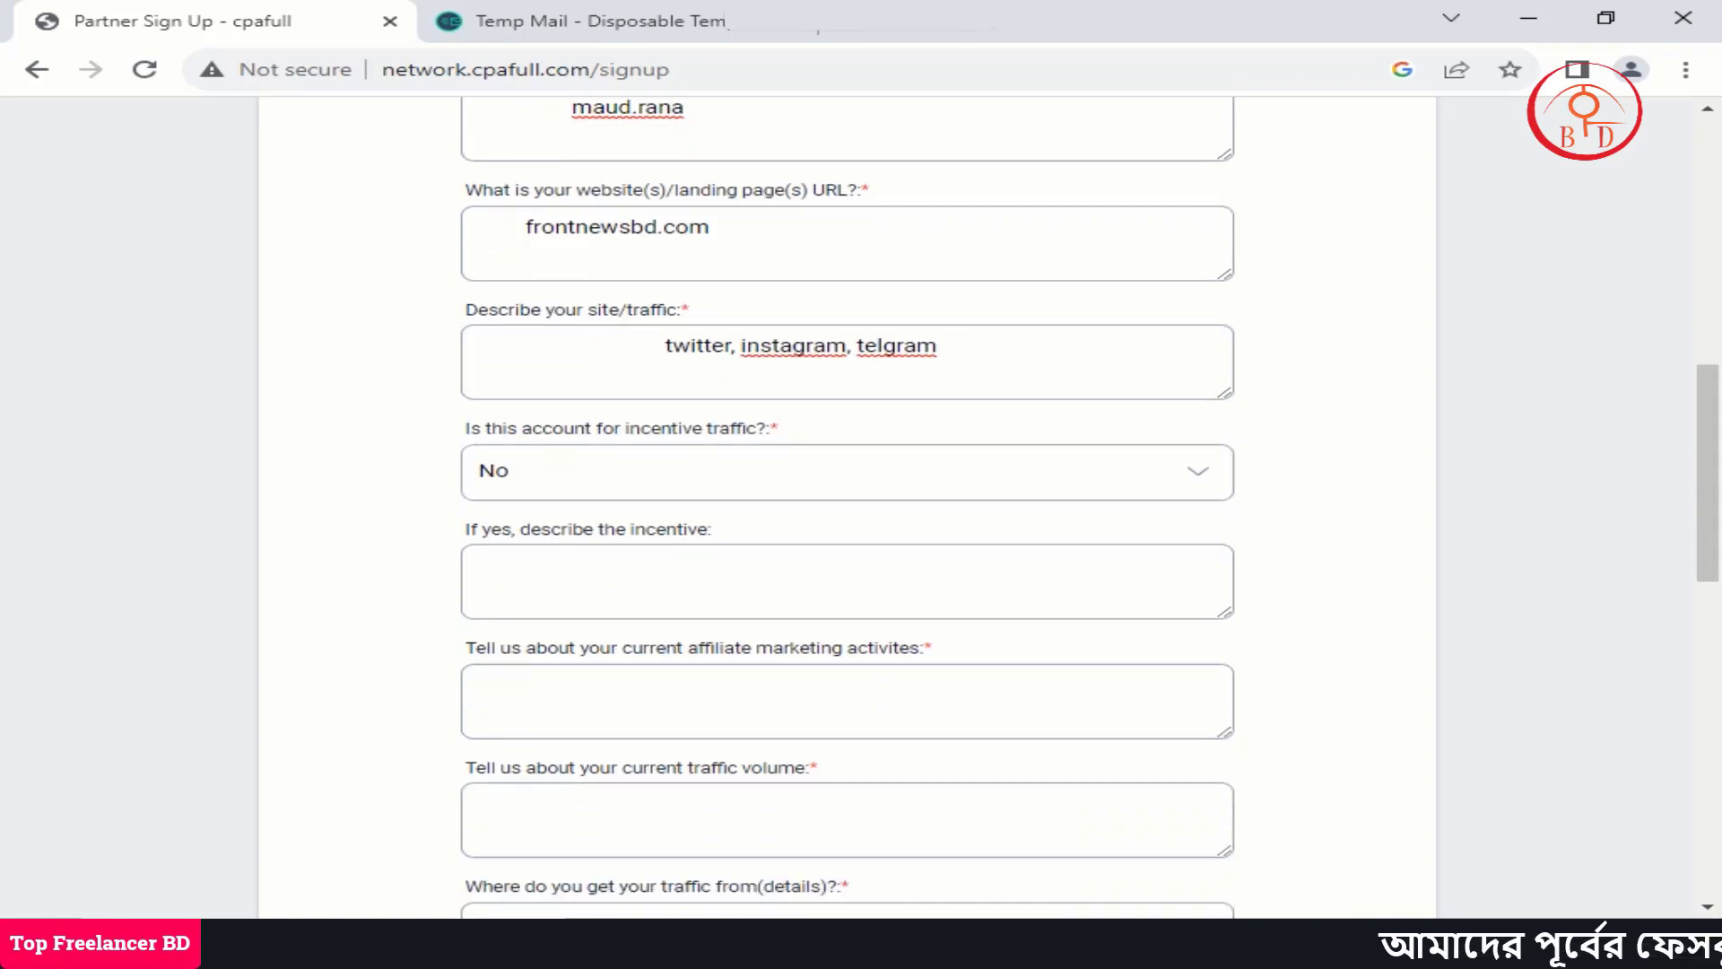
left_click(525, 686)
left_click_drag(465, 647, 932, 647)
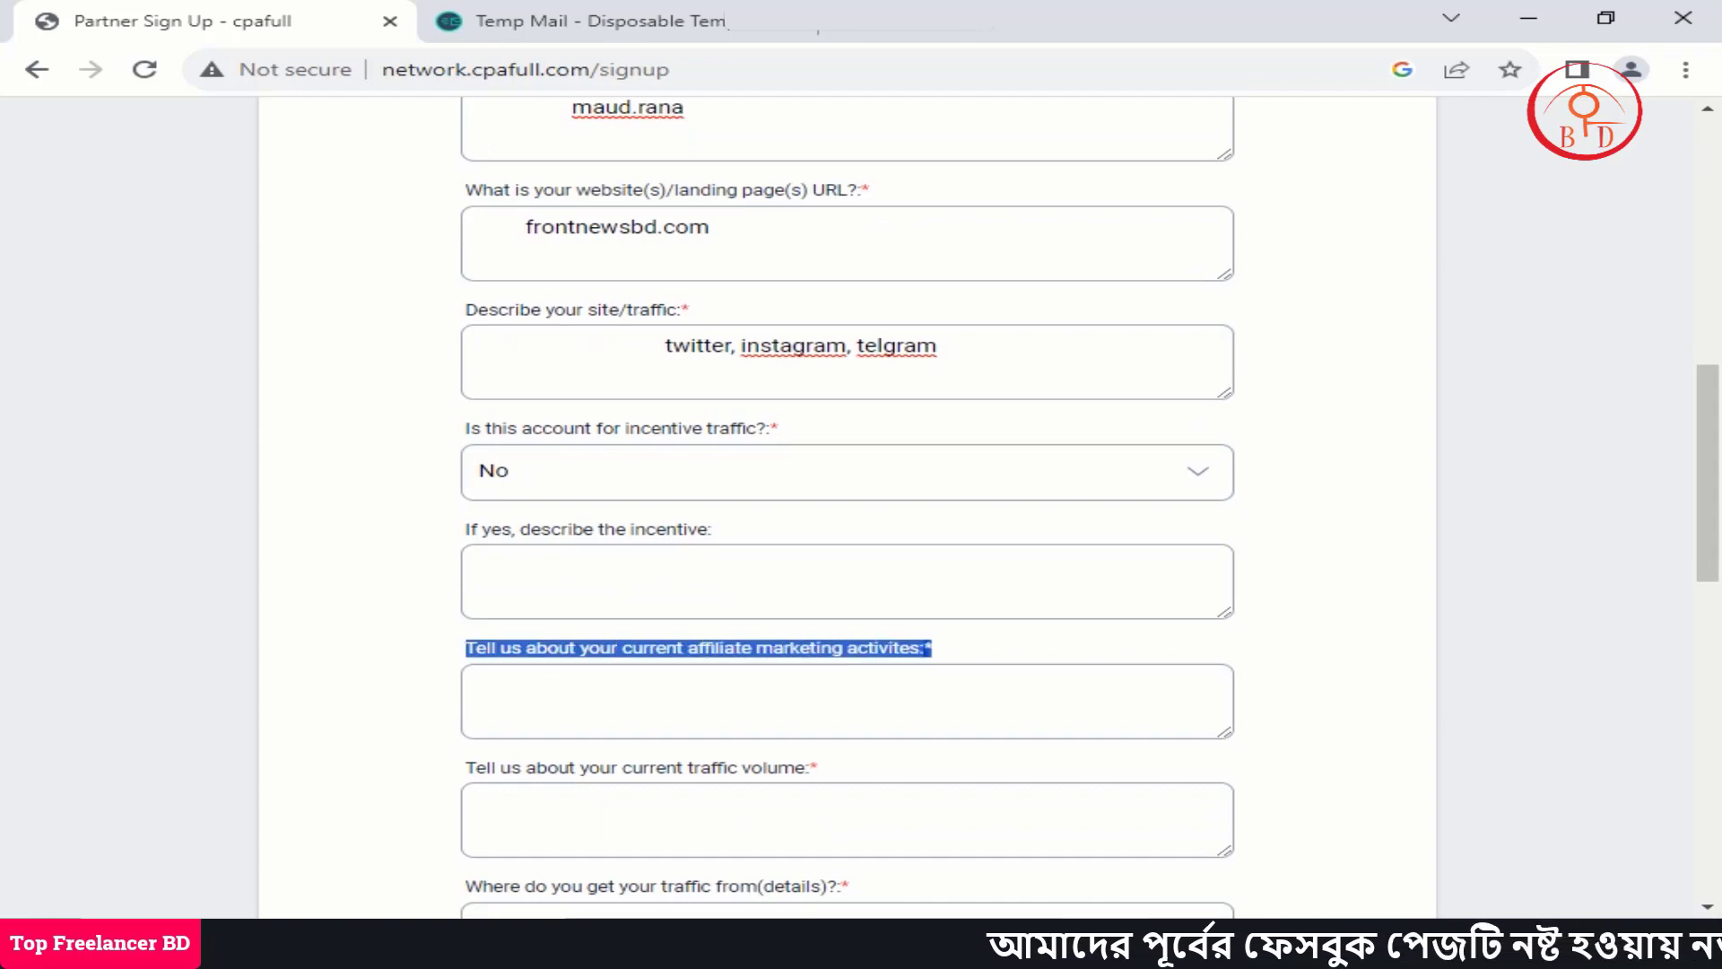
left_click(847, 700)
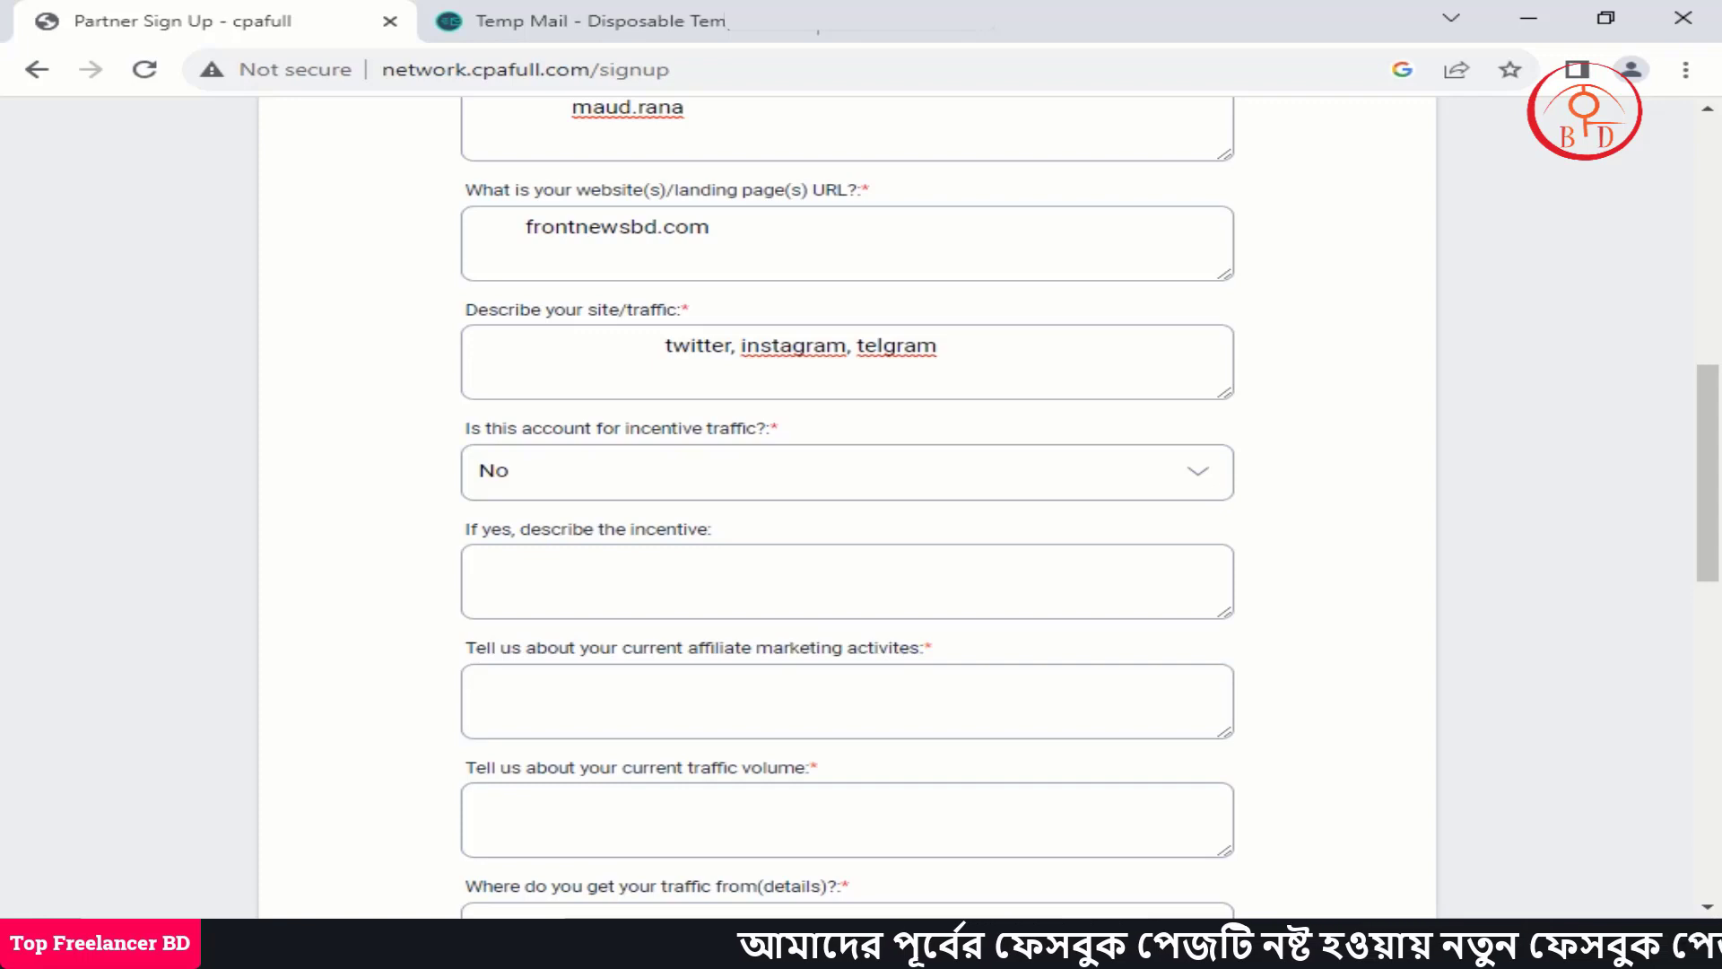
triple_click(627, 647)
left_click(846, 700)
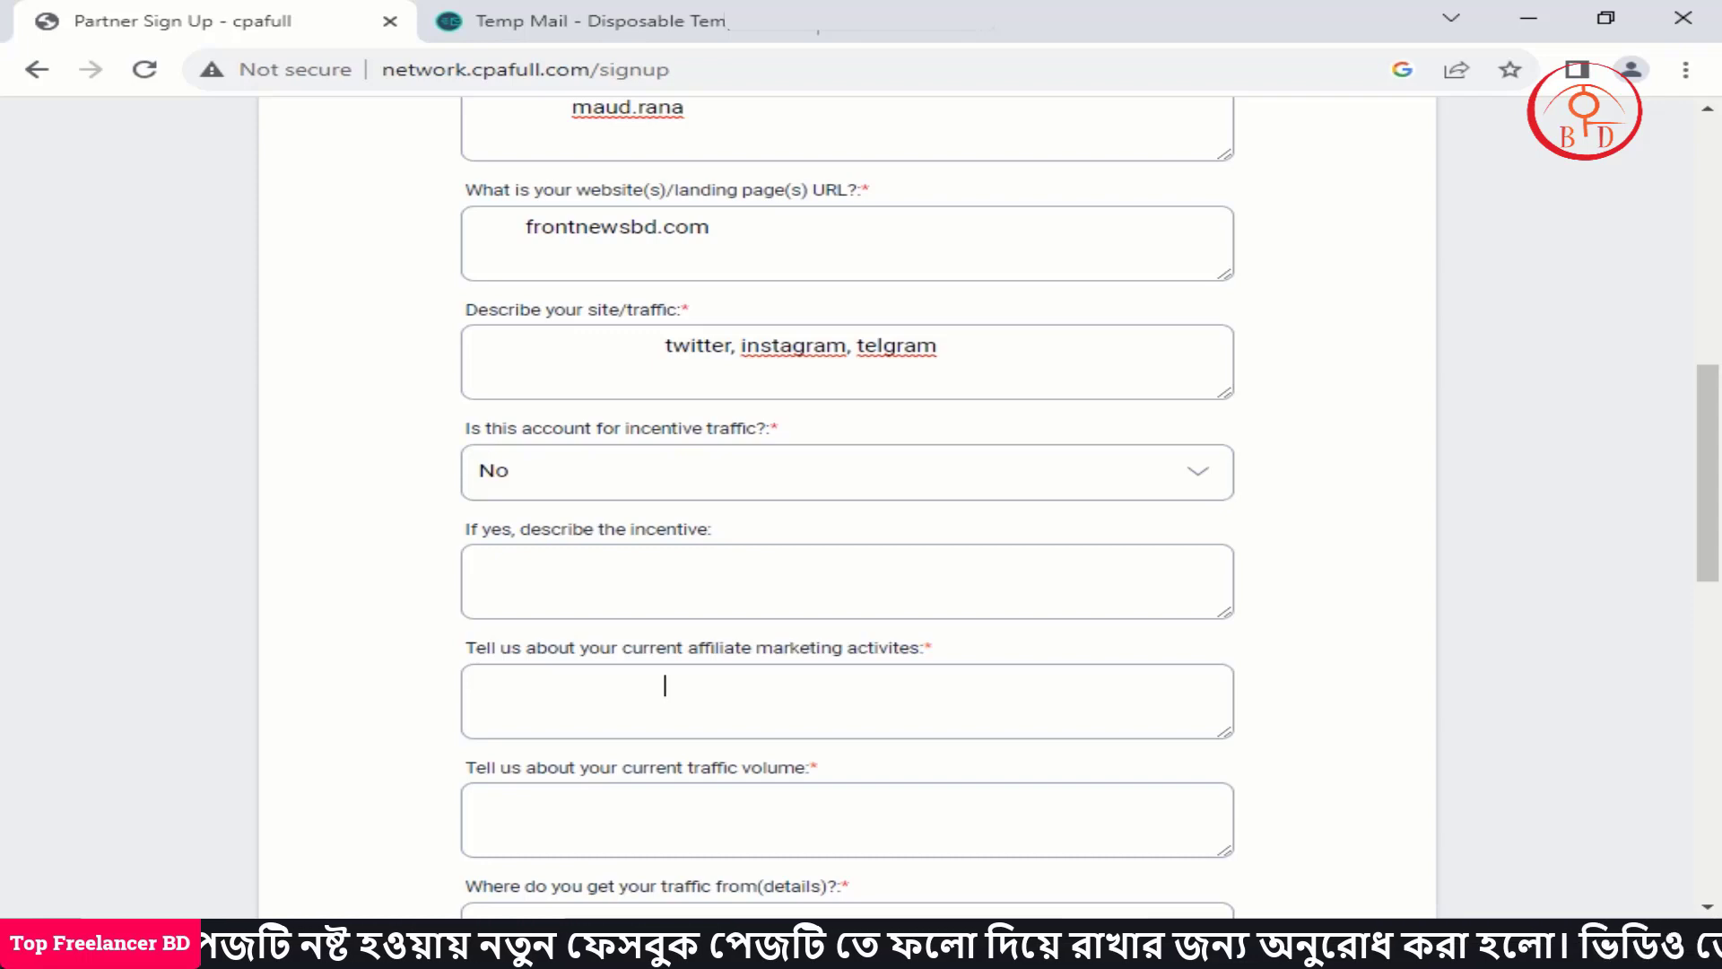
type("2000")
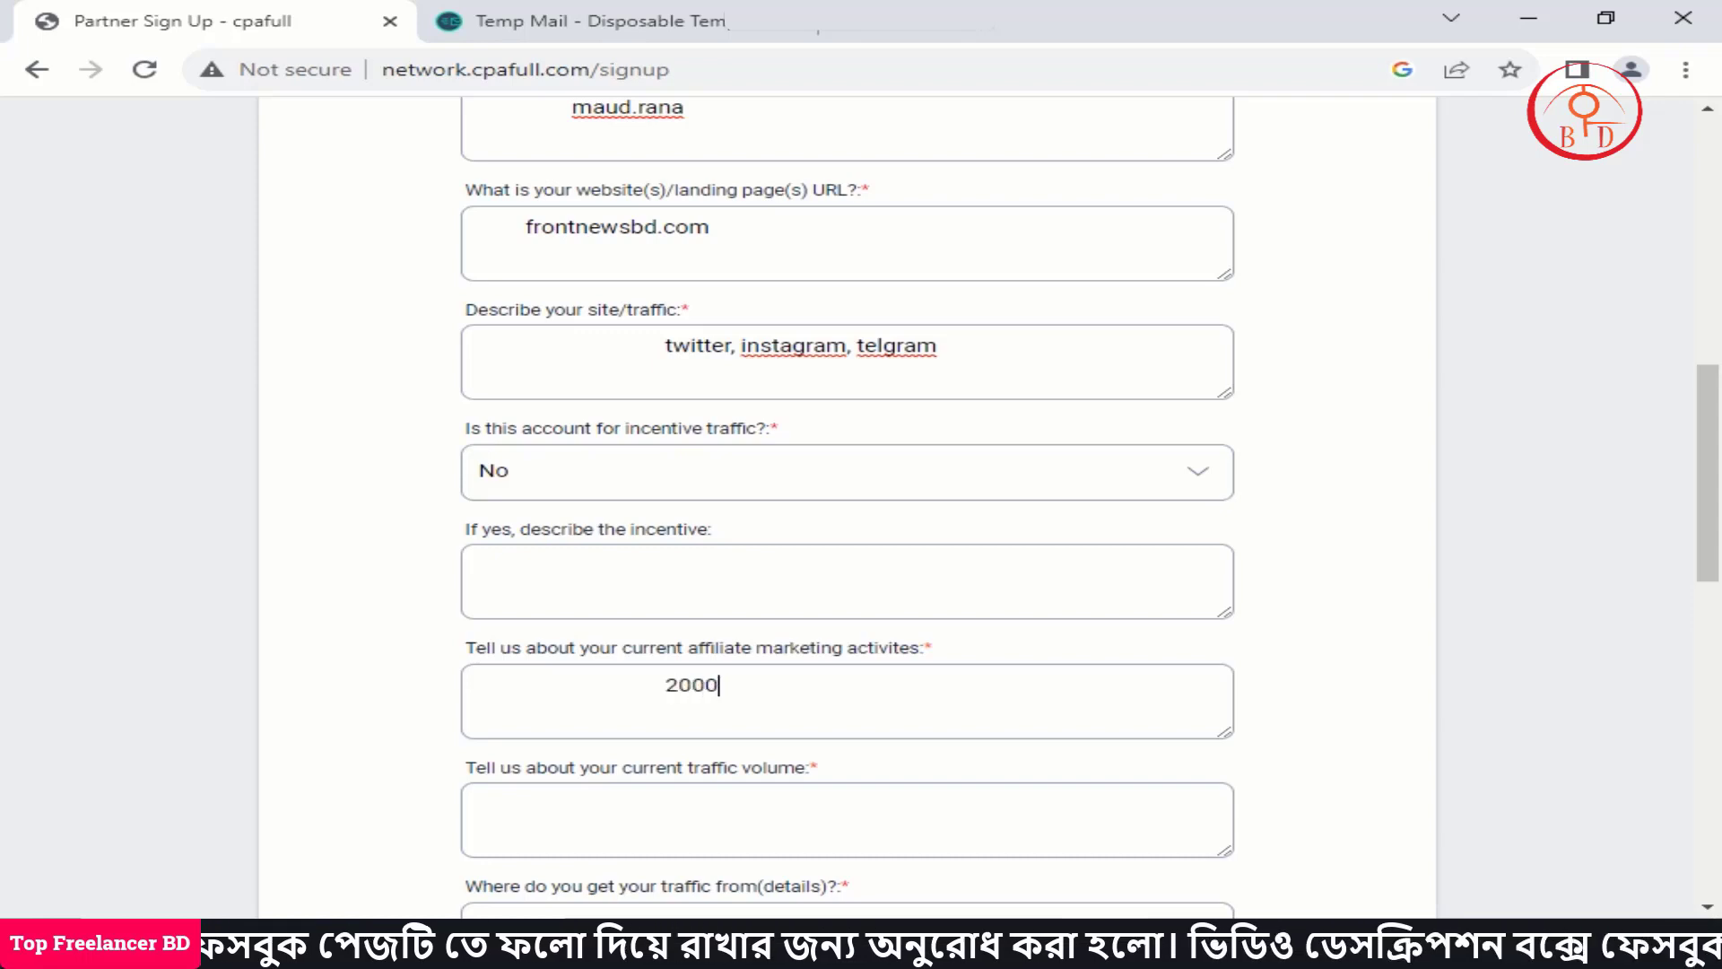
key("BackSpace")
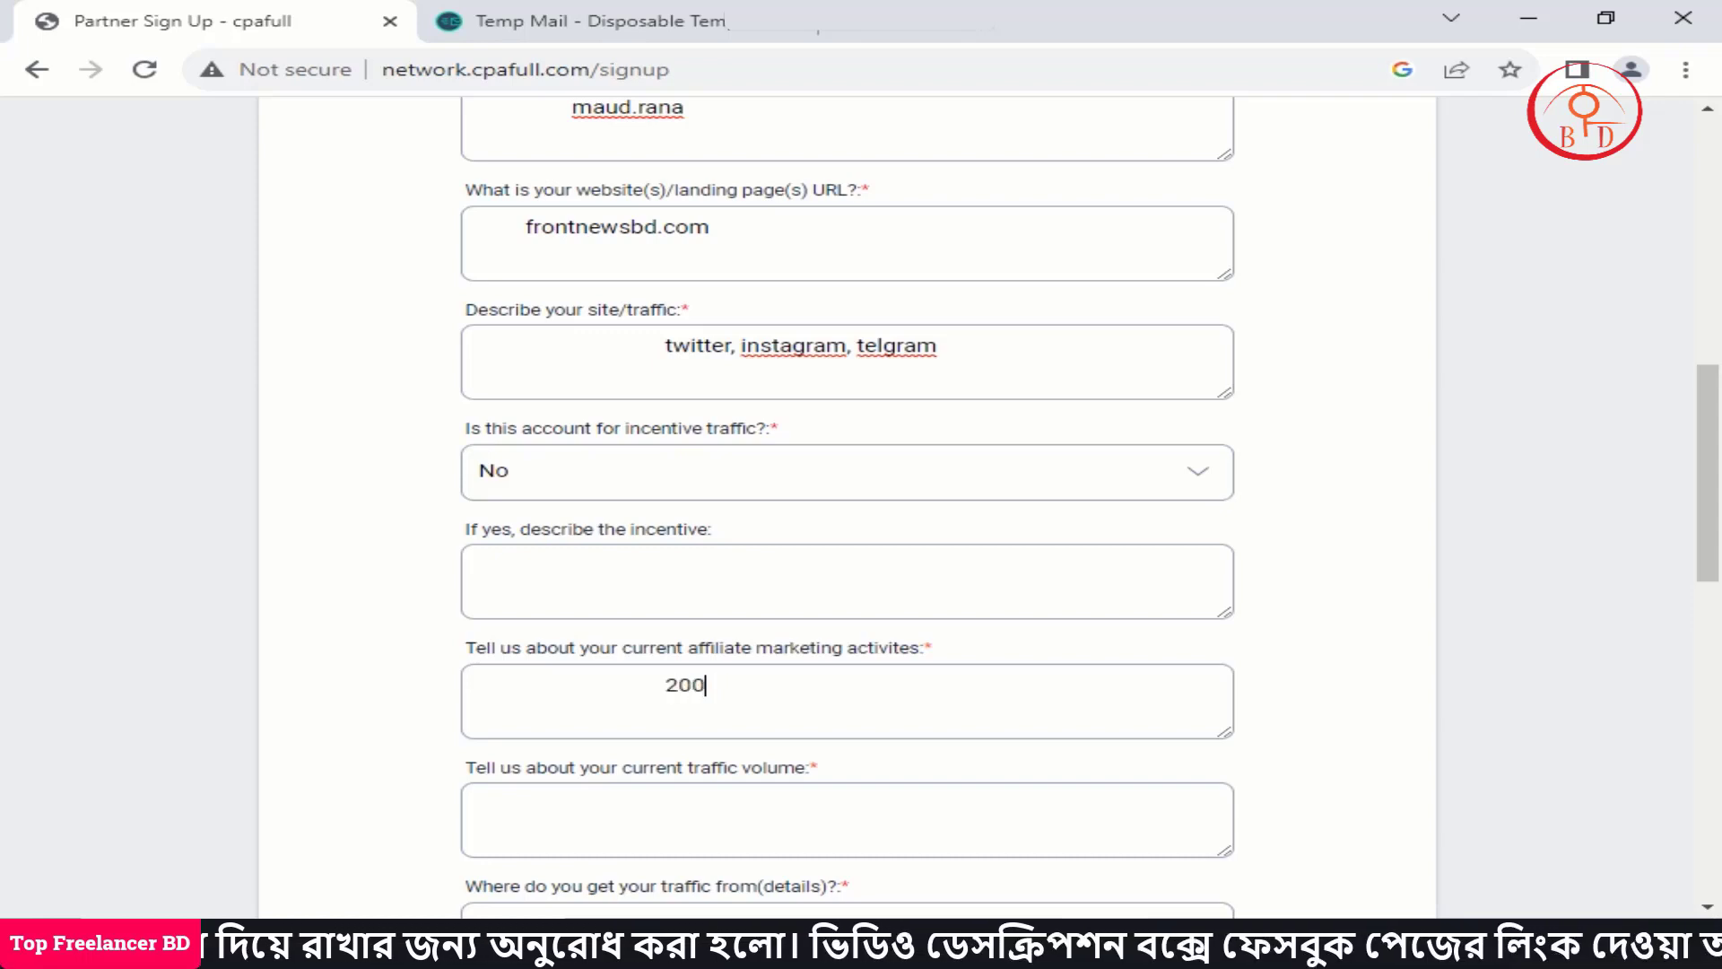
type("-300 usd dollar ")
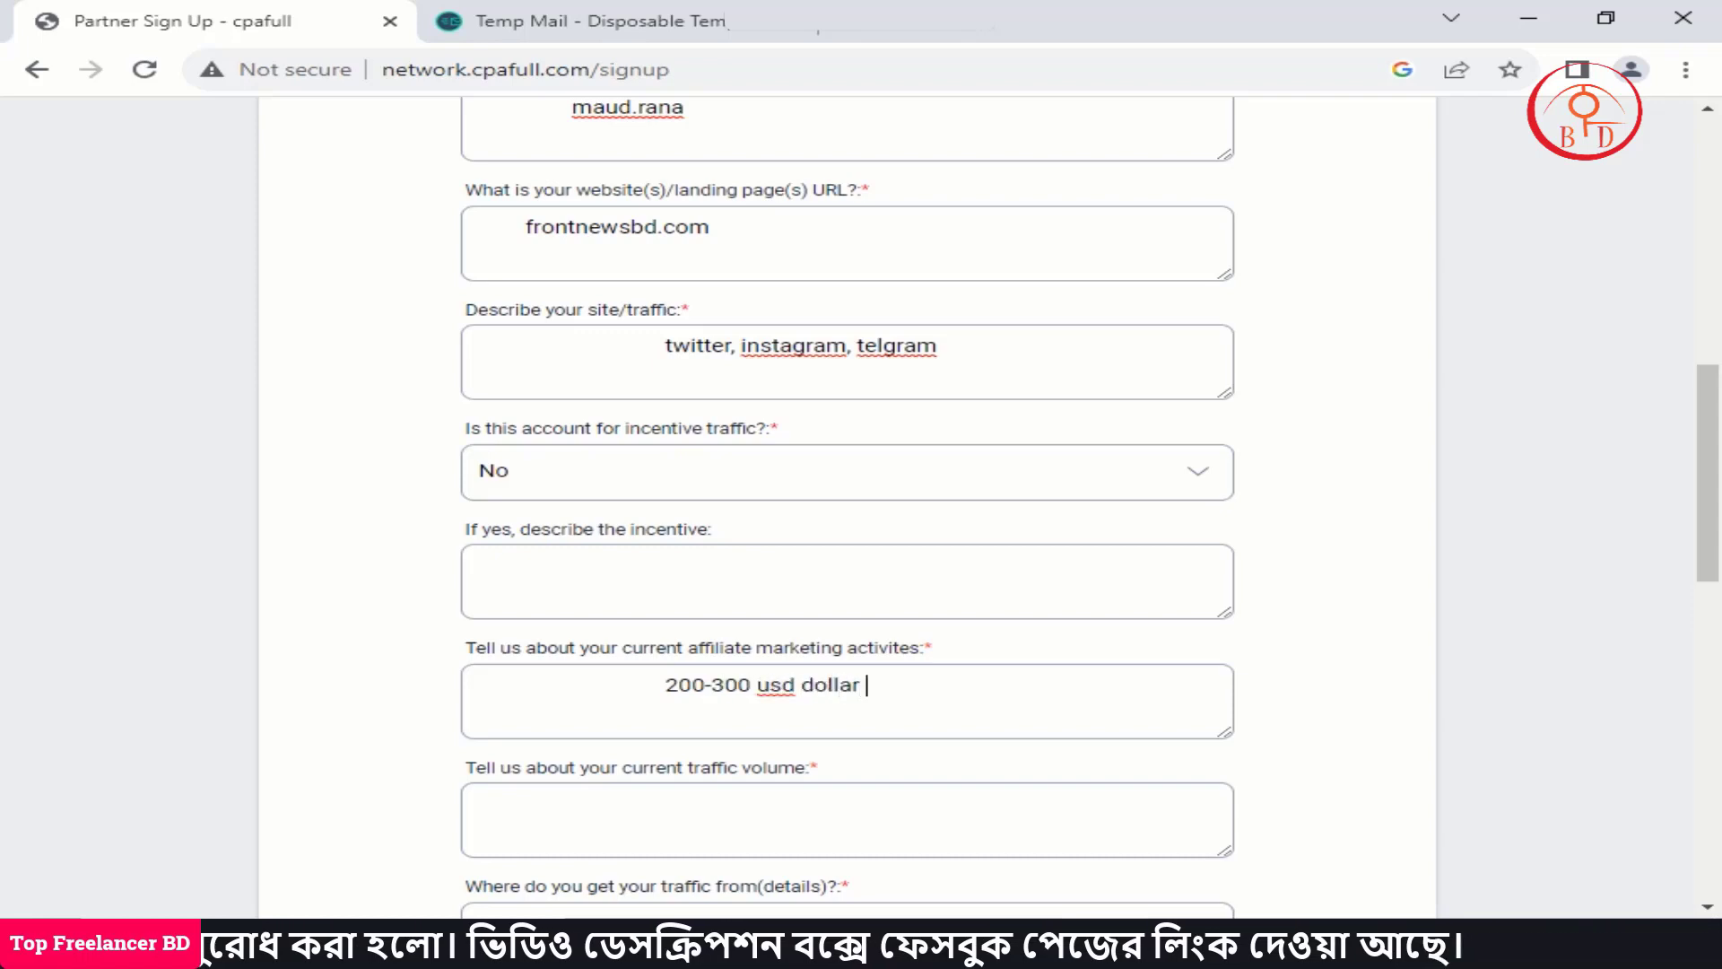
type("per month")
scroll(847, 503, "down", 3)
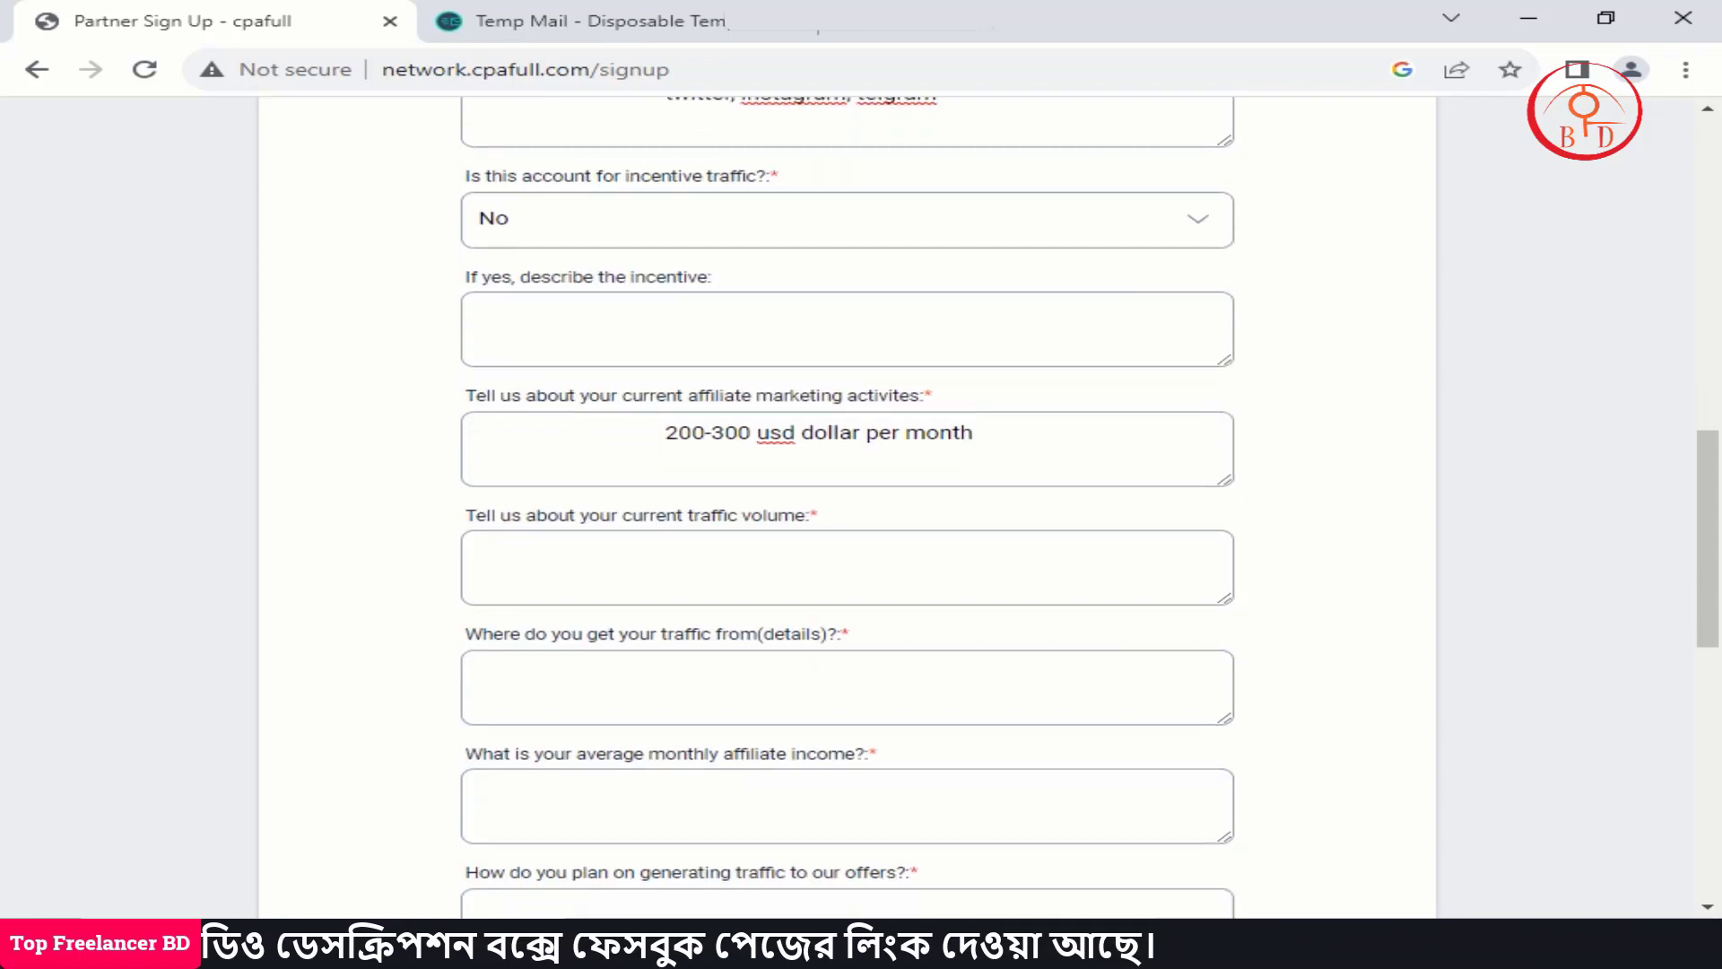
left_click_drag(465, 514, 818, 514)
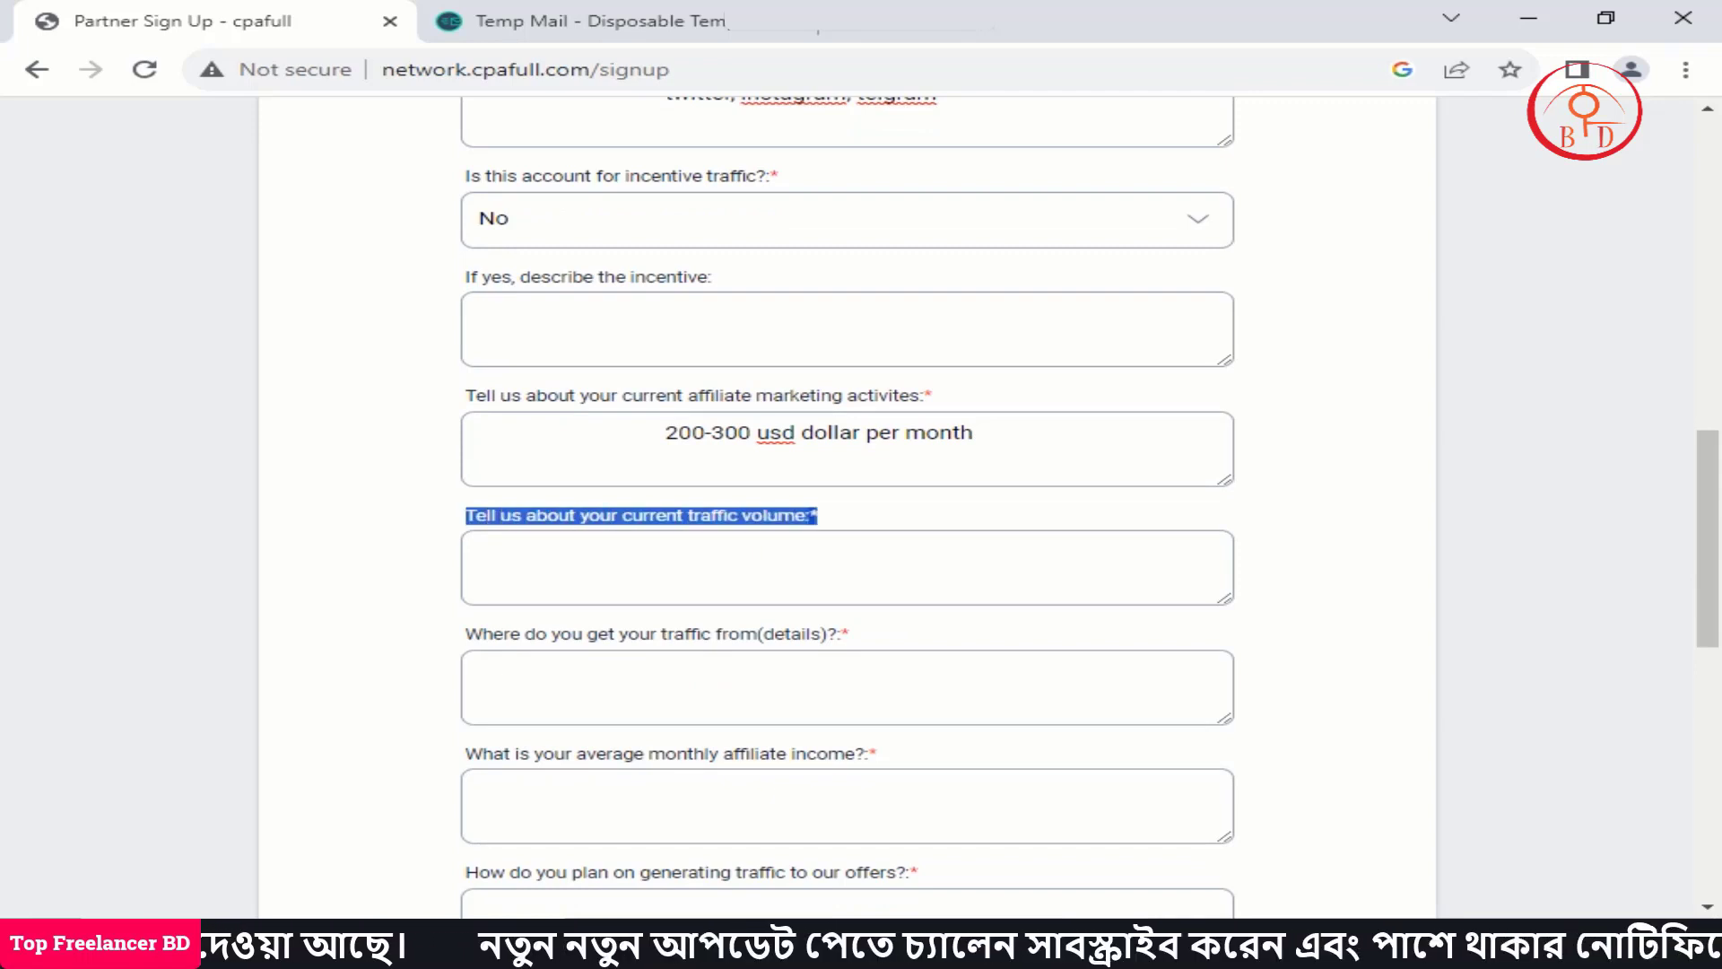
Step: Enter '1000-1200 traffic perday' as the current traffic volume
left_click(847, 556)
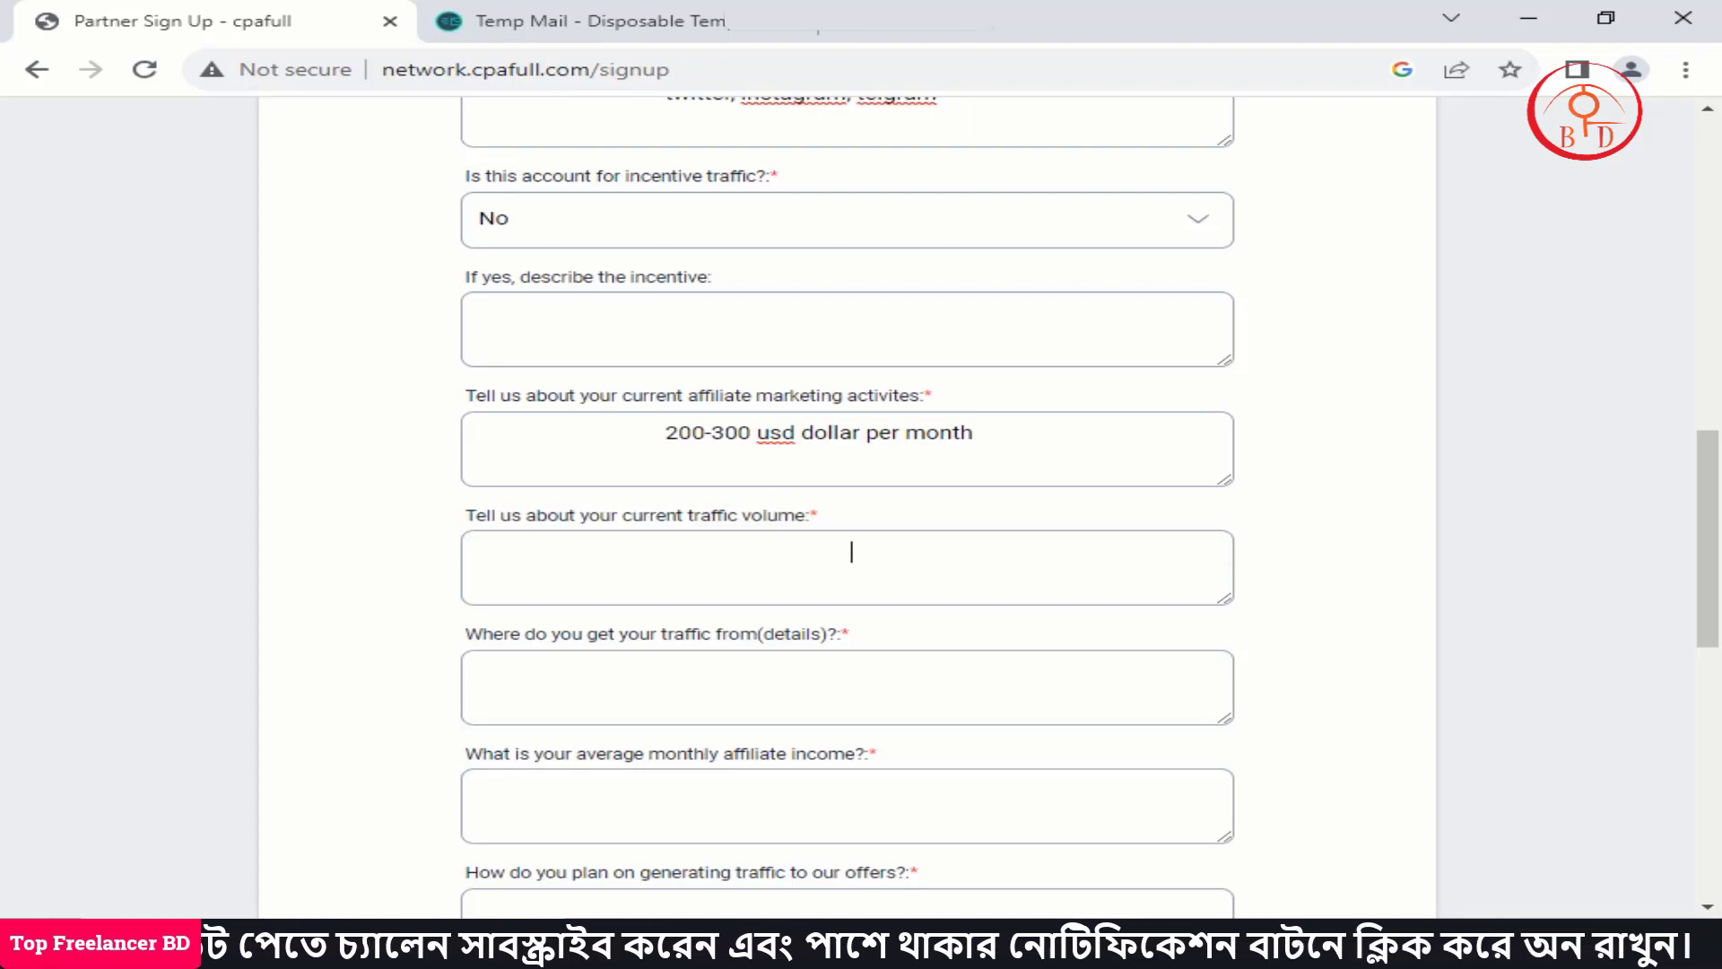
type("100")
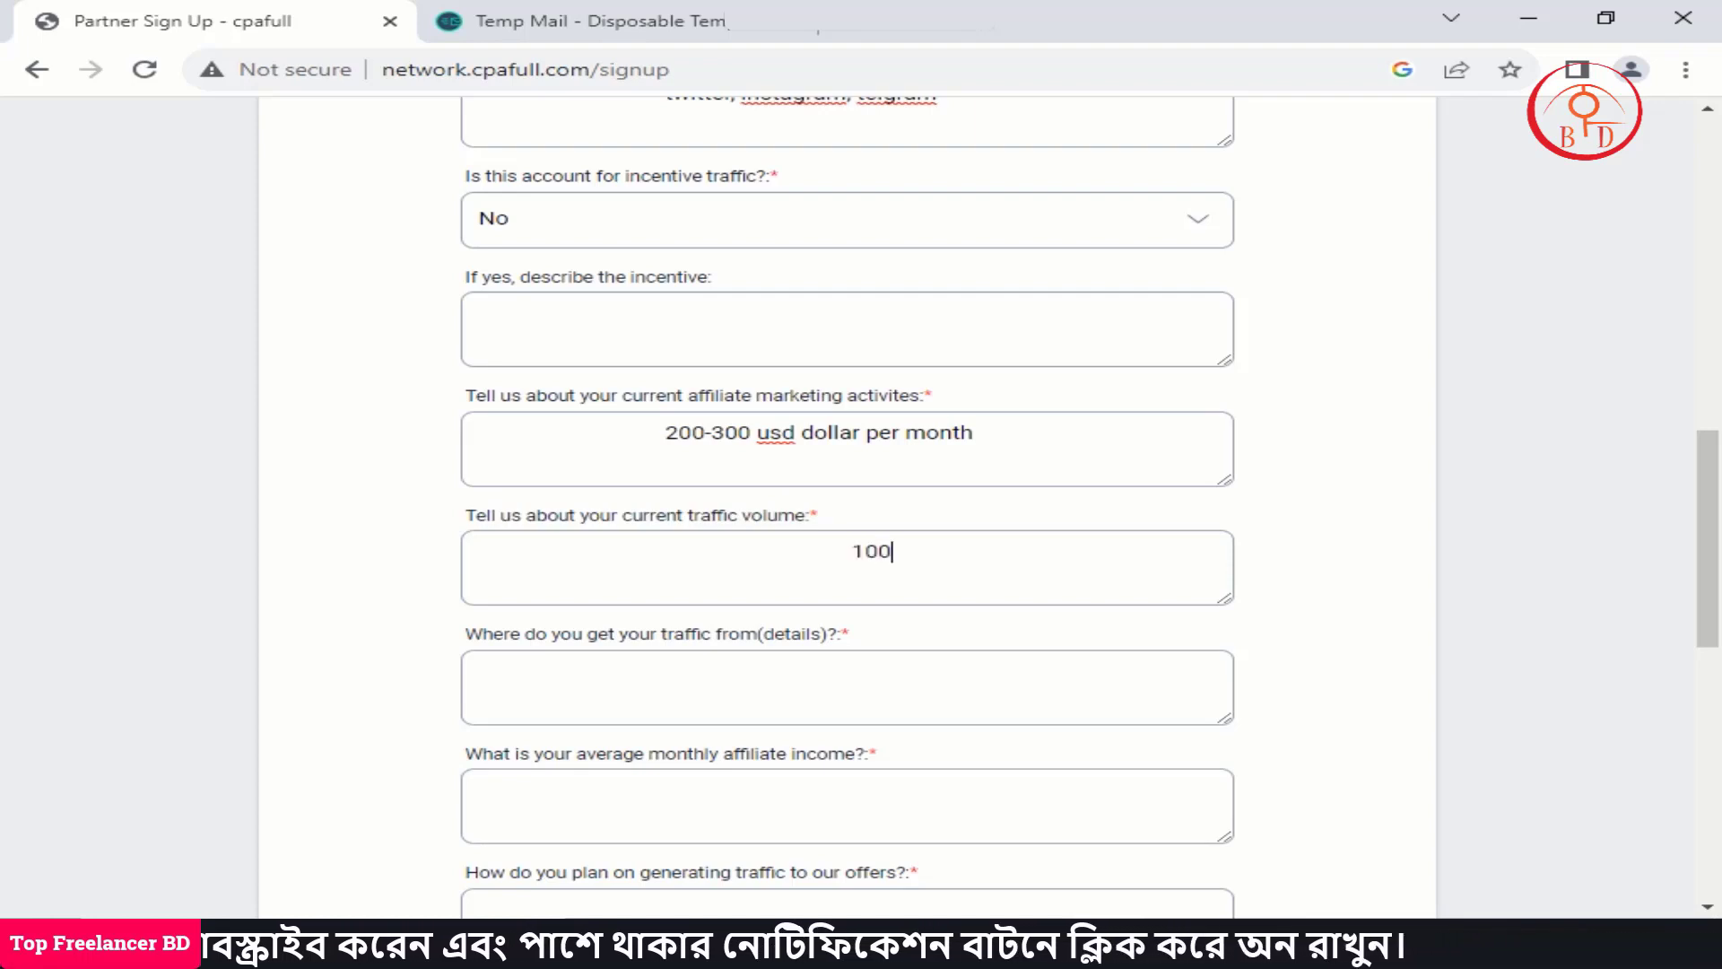
type("0-12")
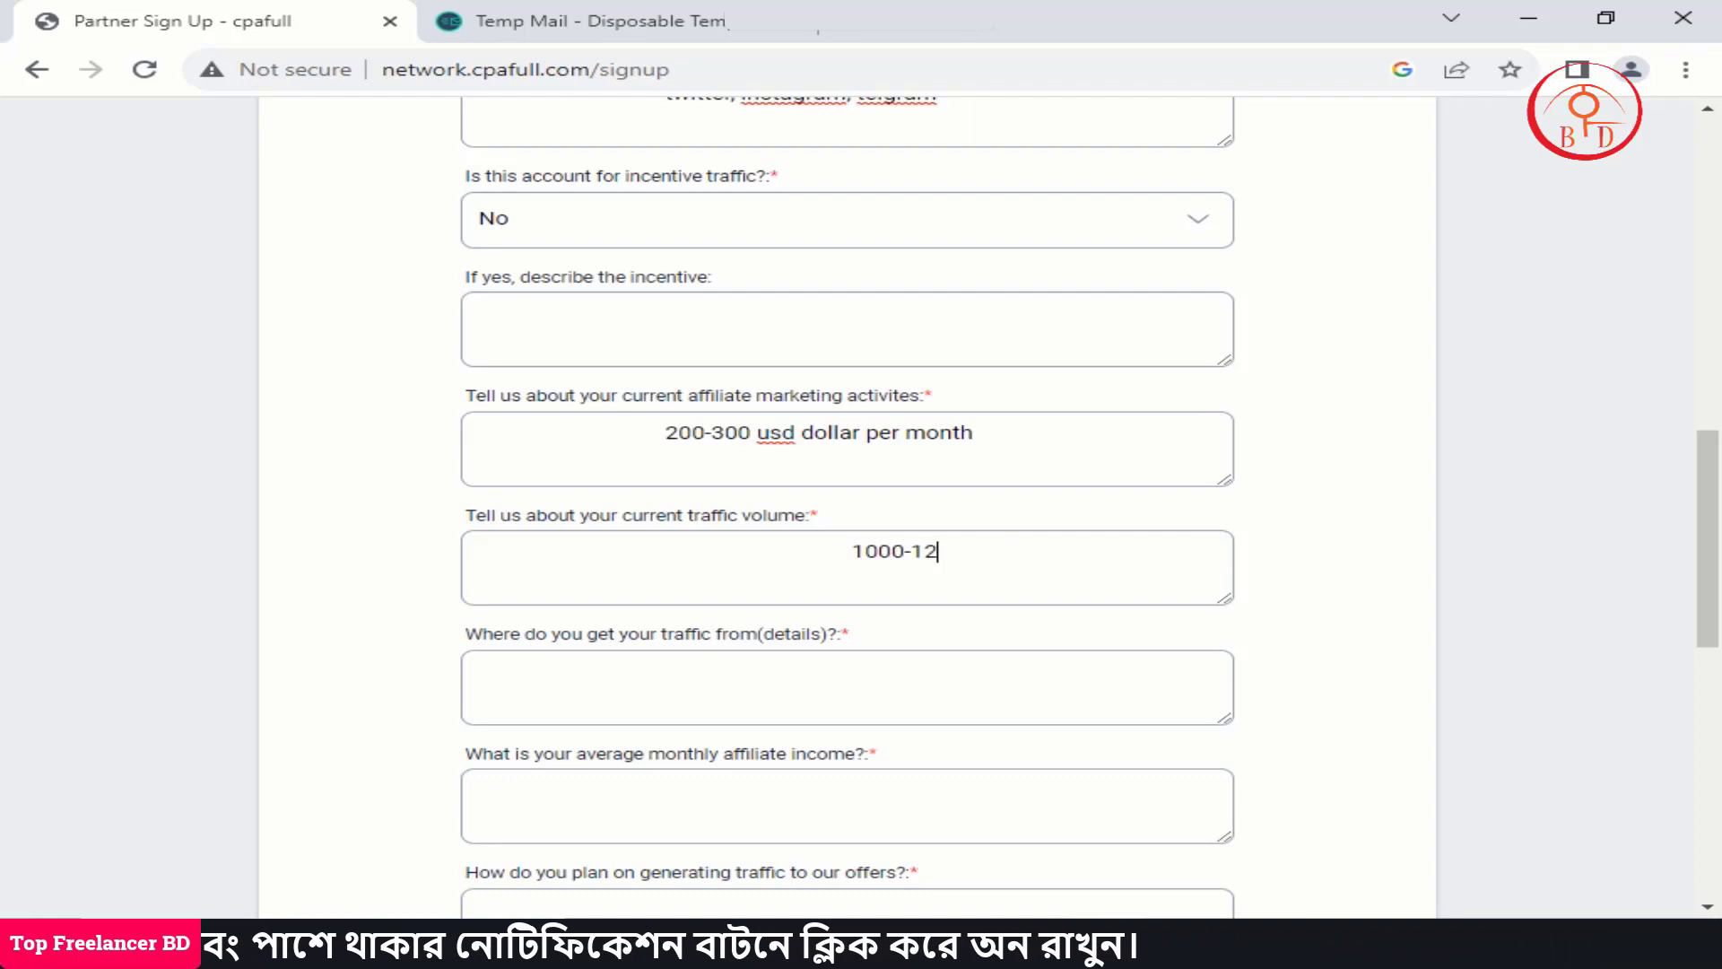
type("00 t")
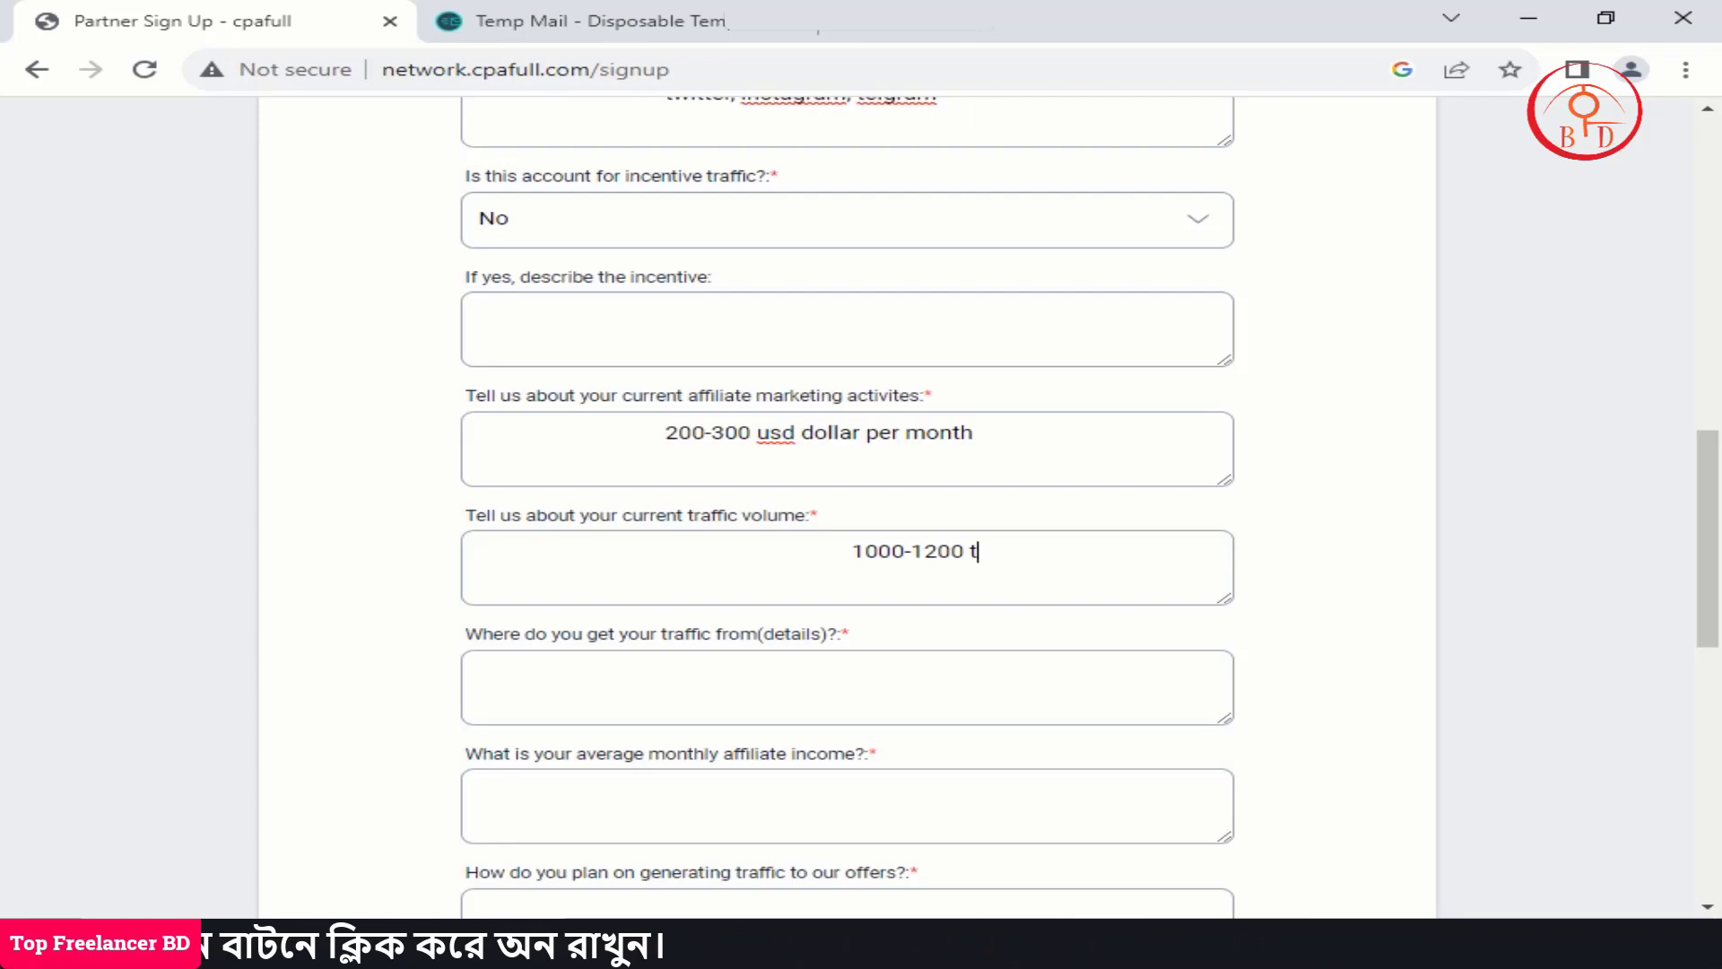
type("raffic ")
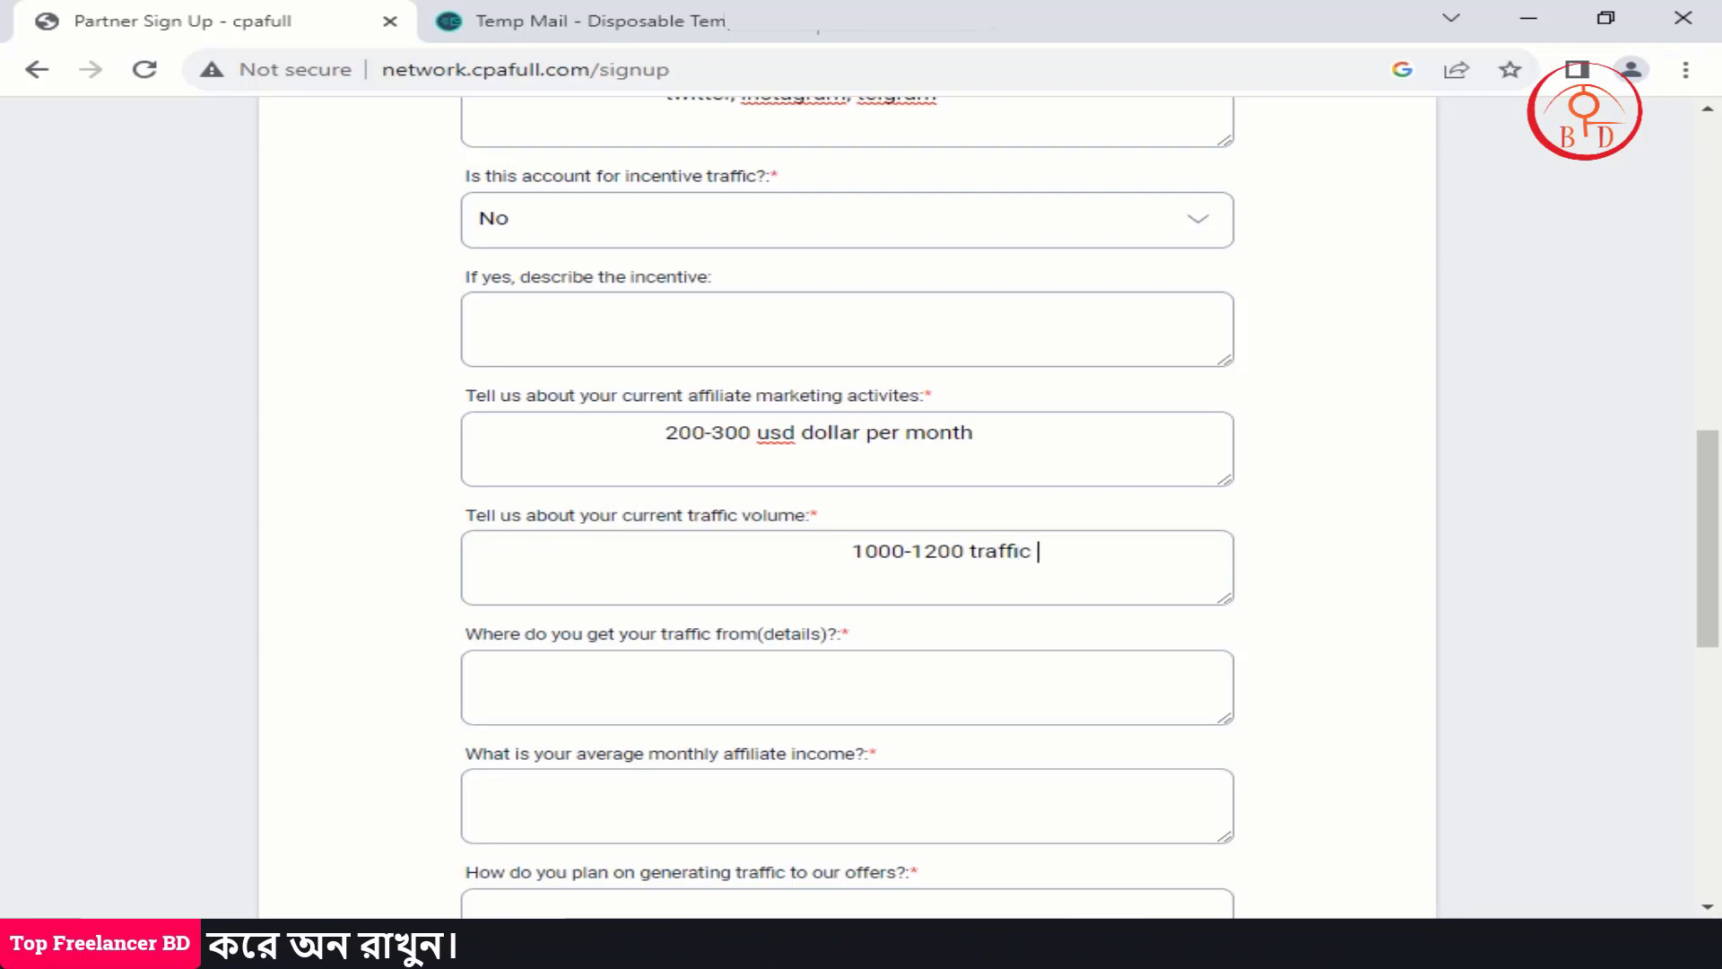
type("perda")
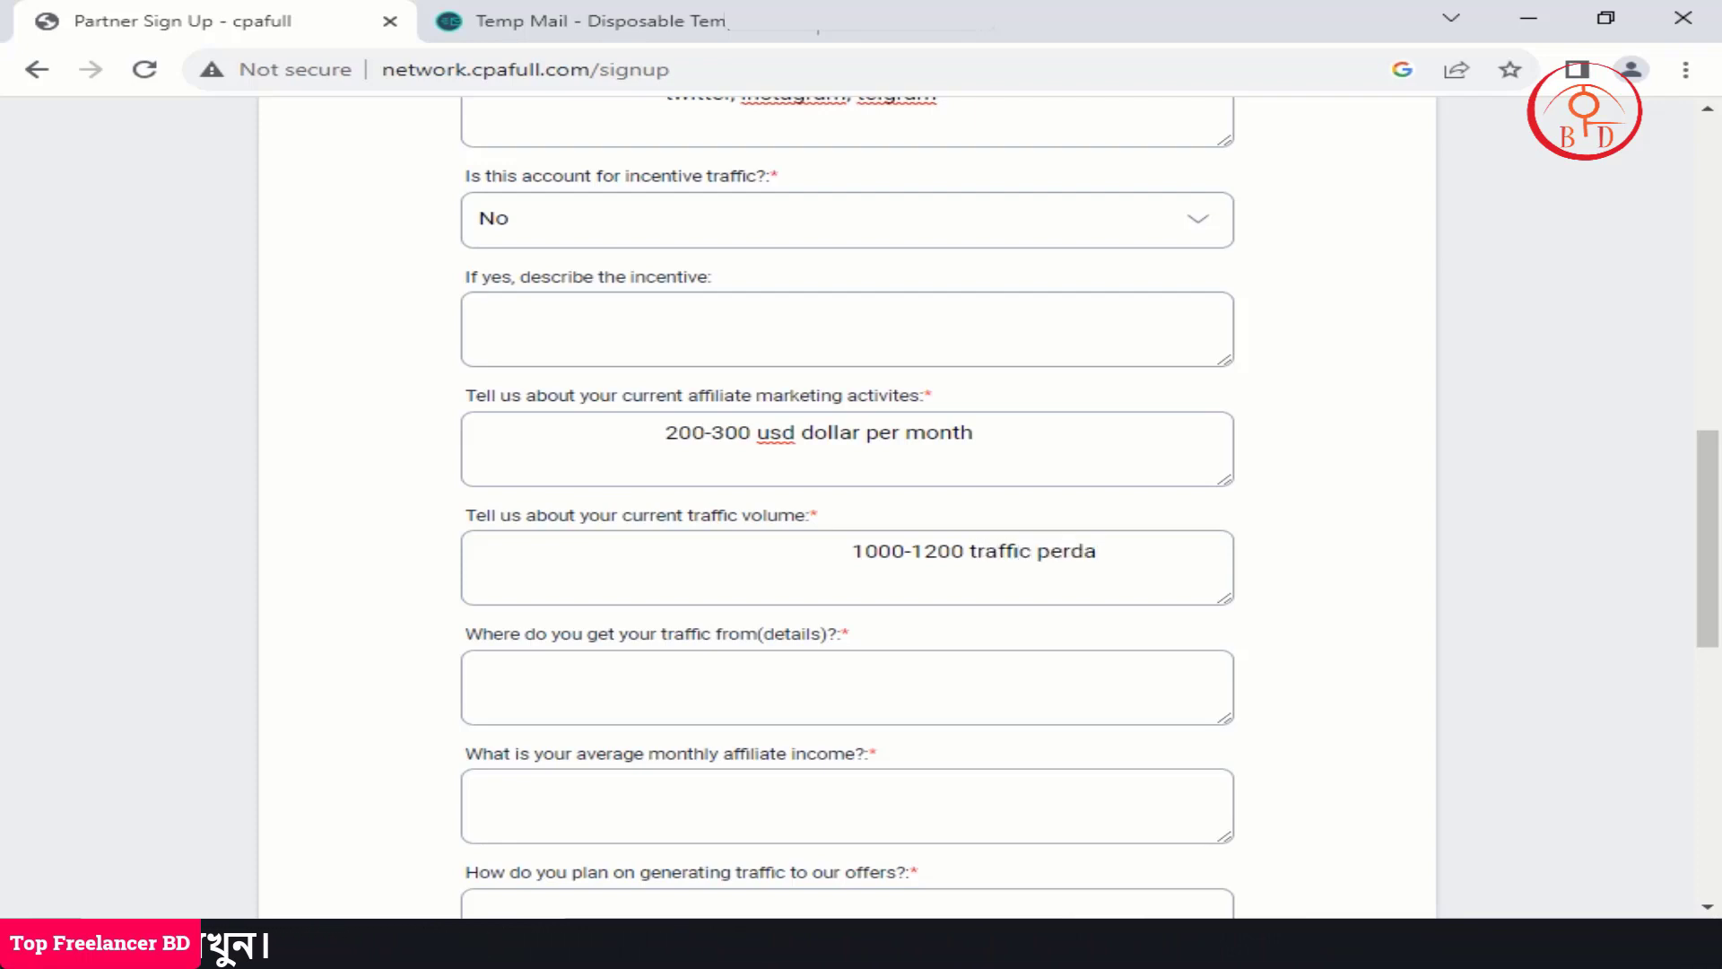
type("y")
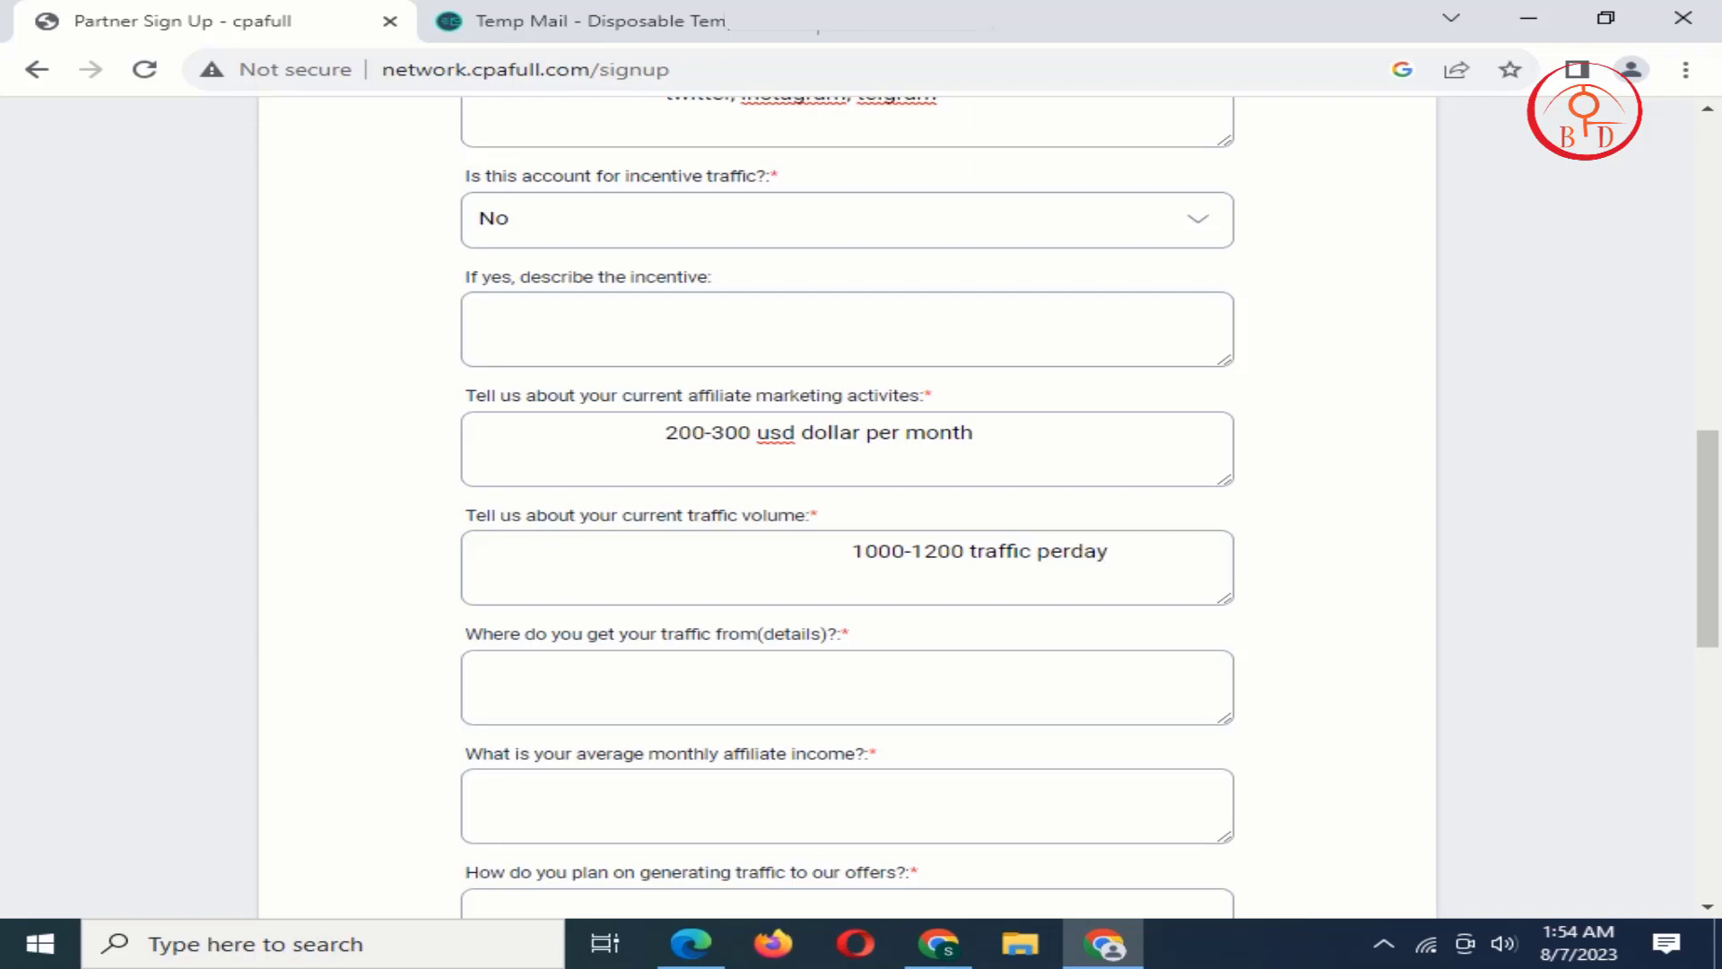
scroll(807, 418, "down", 2)
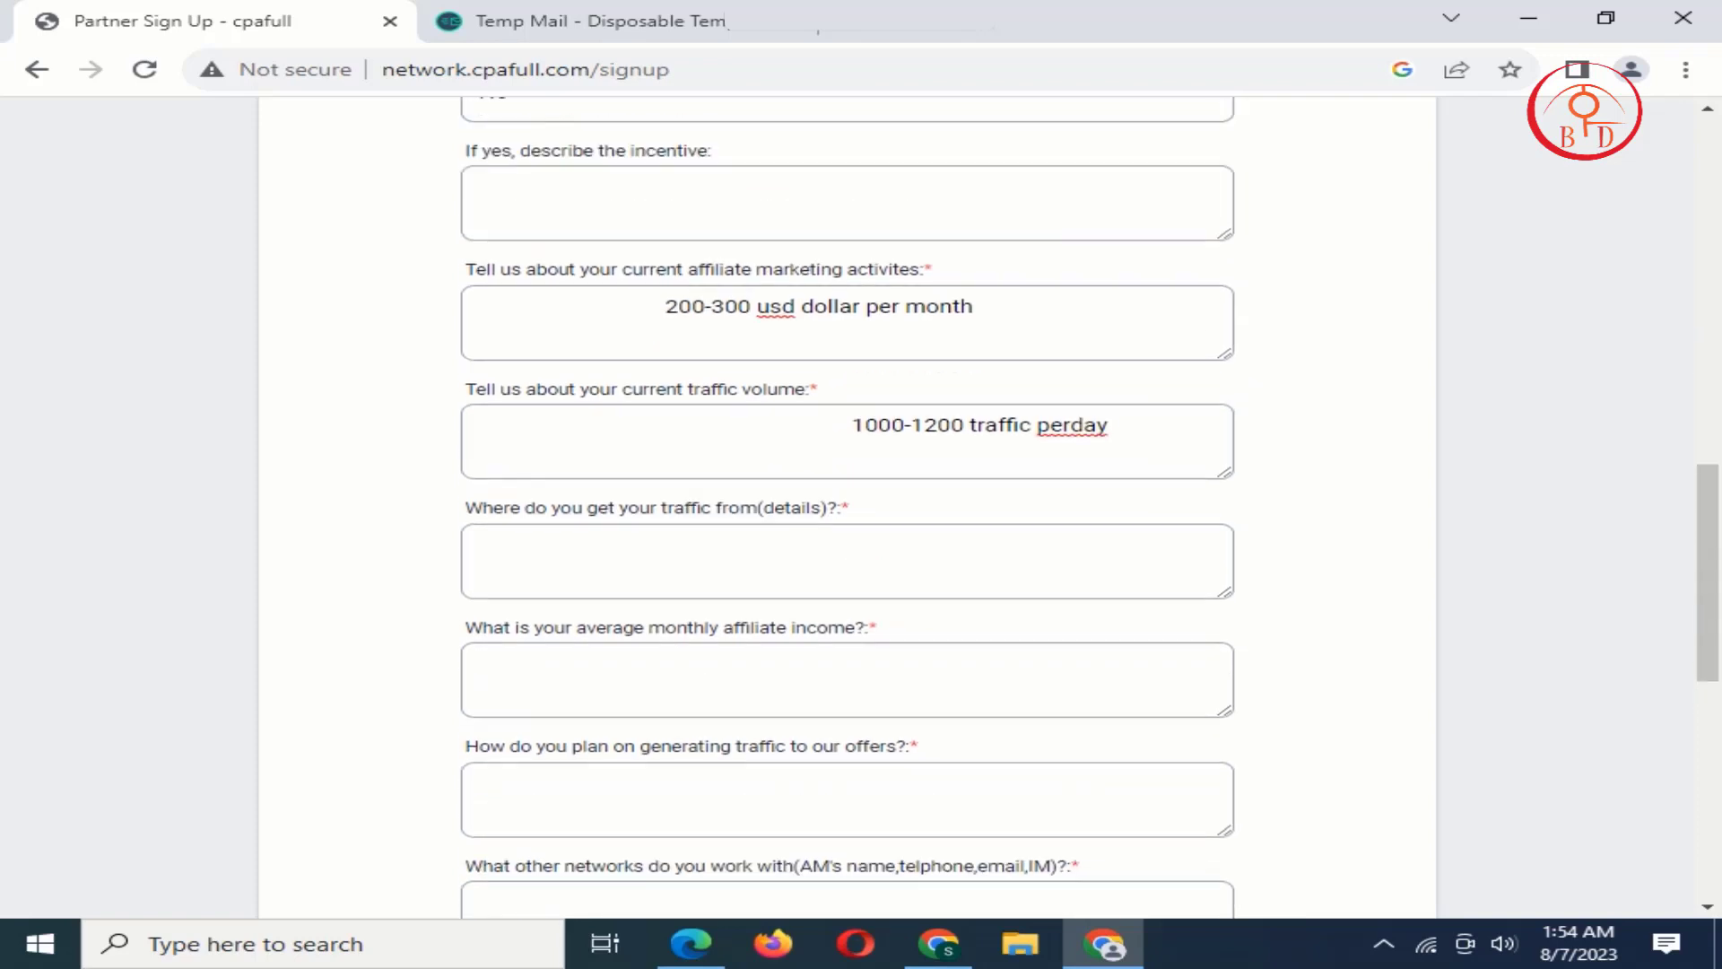
left_click_drag(463, 508, 851, 507)
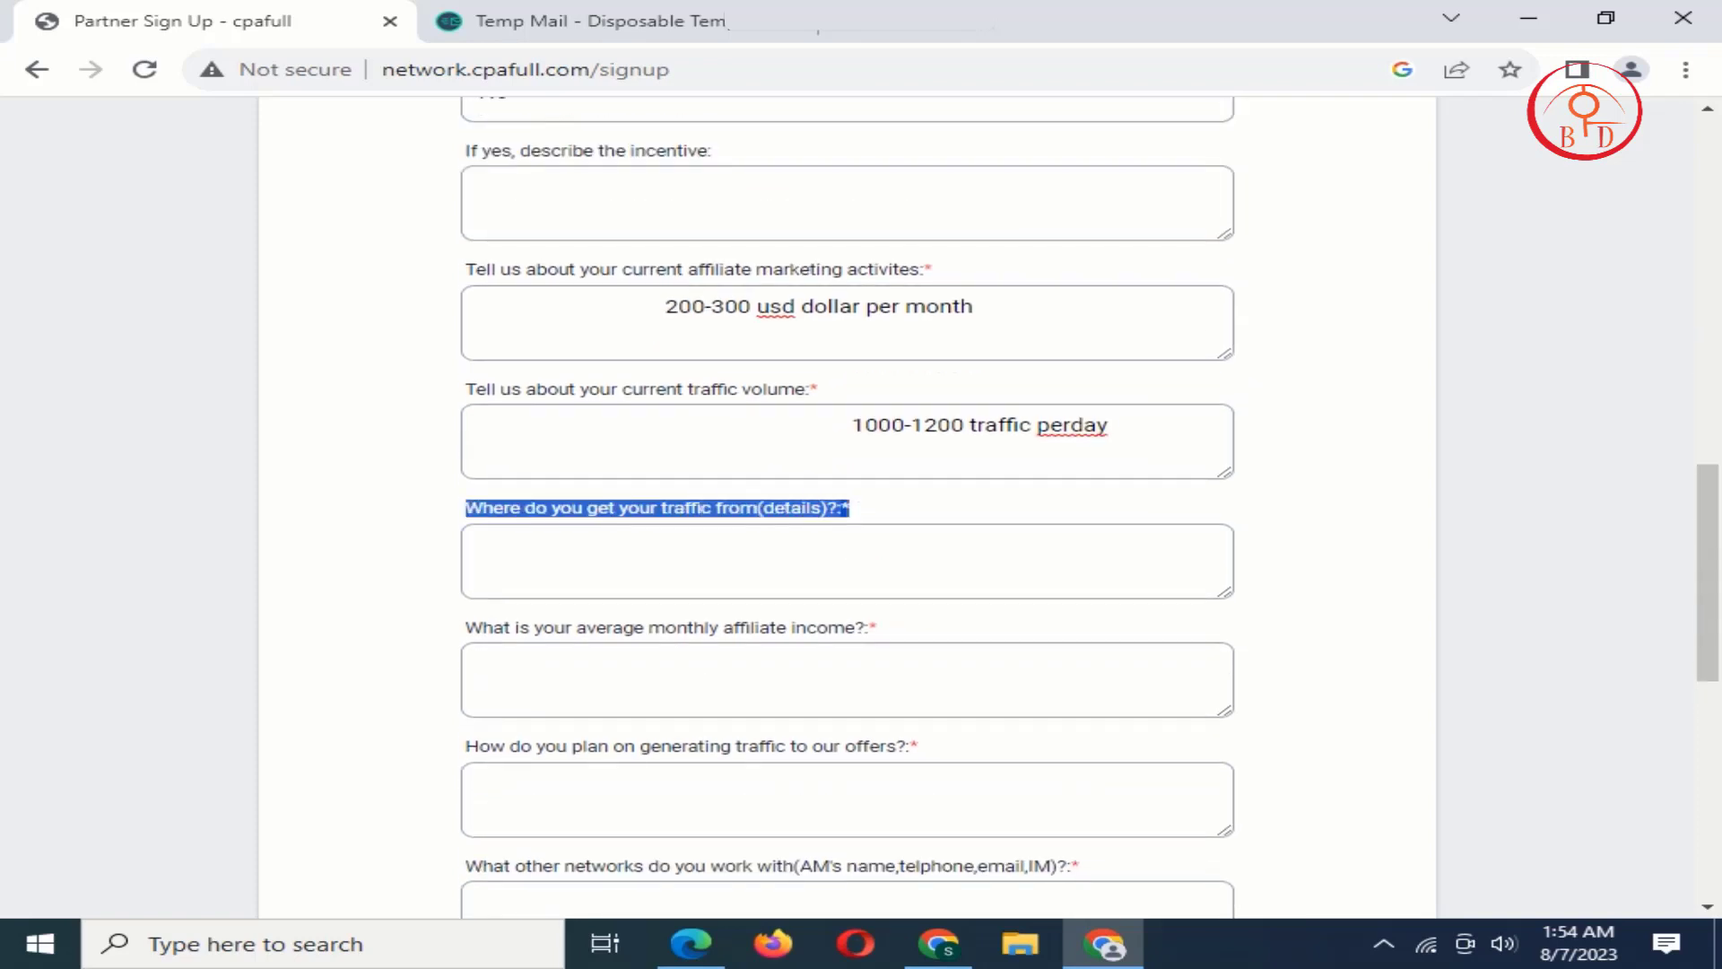
left_click(850, 508)
scroll(847, 502, "up", 1)
scroll(846, 502, "up", 1)
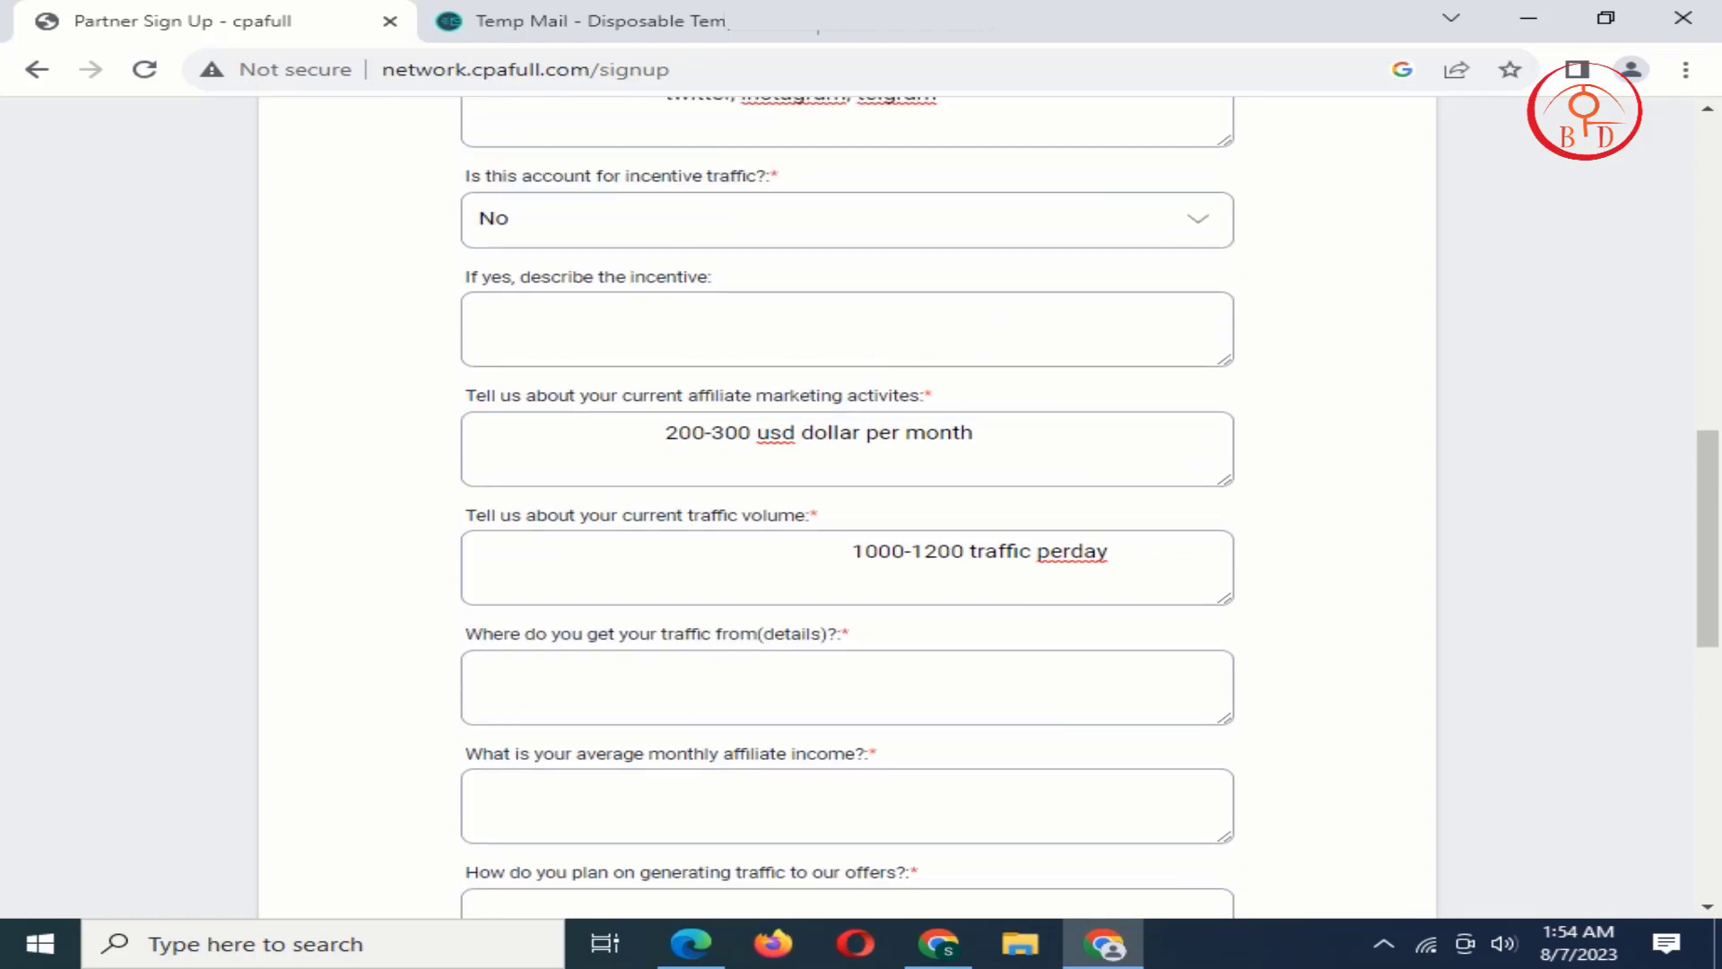
Step: Copy 'twitter, instagram, telgram' from the site traffic description
scroll(847, 502, "up", 2)
scroll(847, 502, "up", 2)
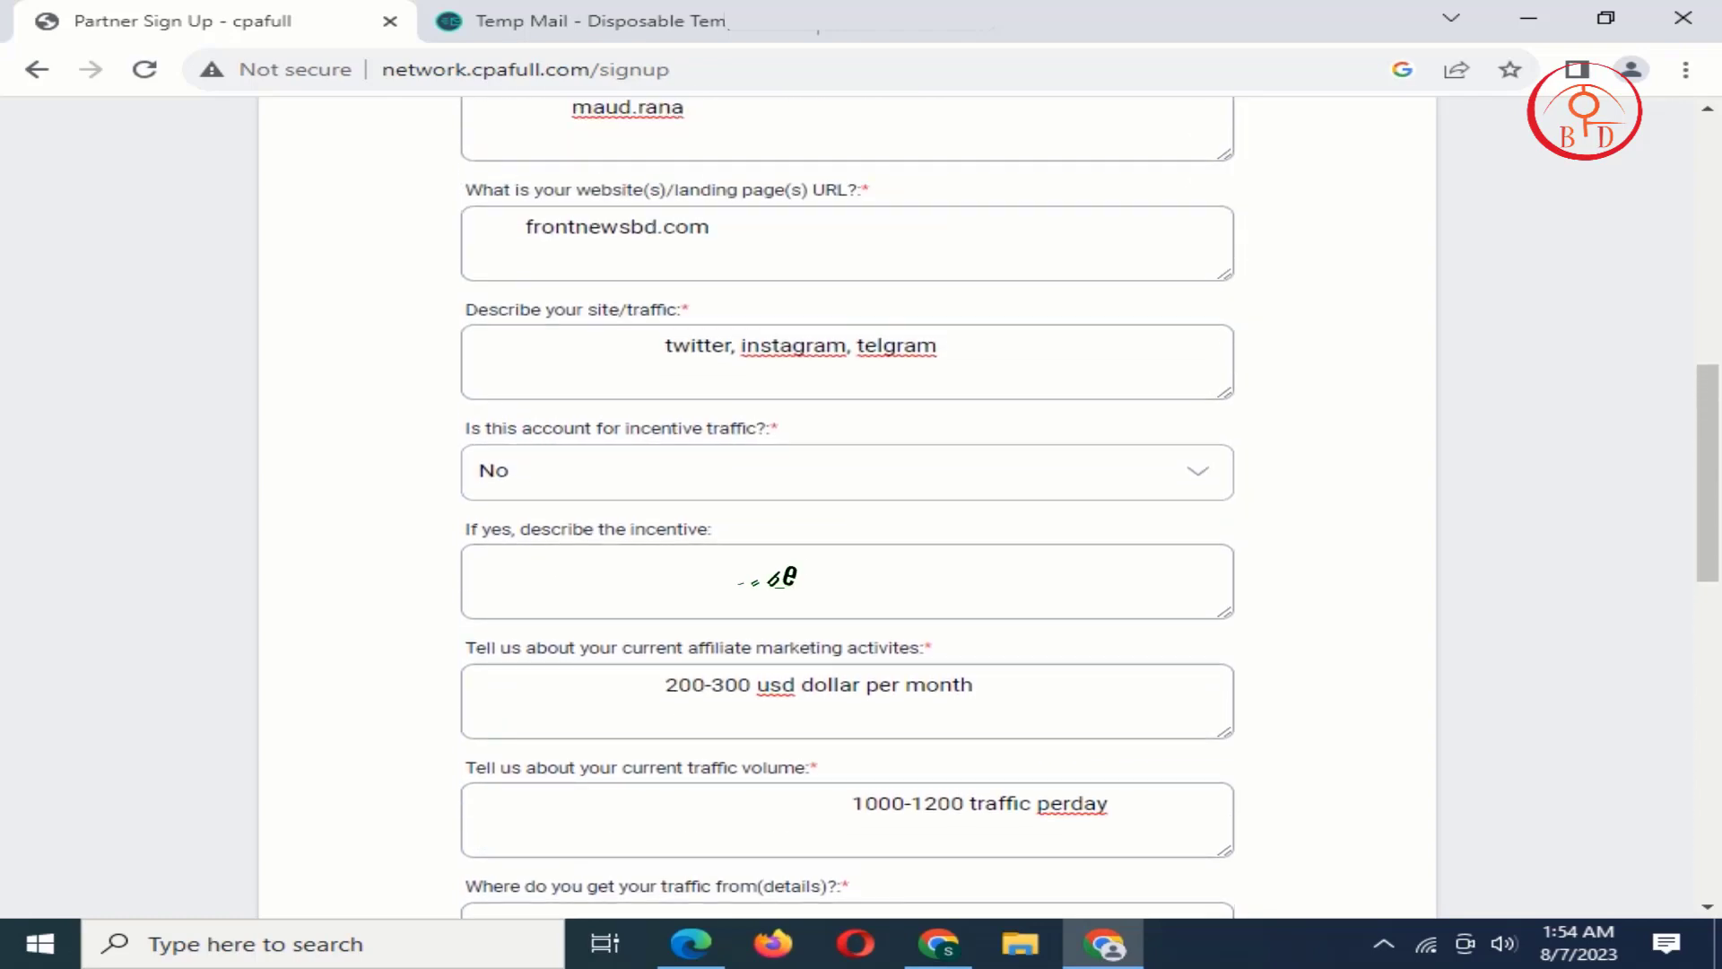
left_click_drag(665, 345, 944, 346)
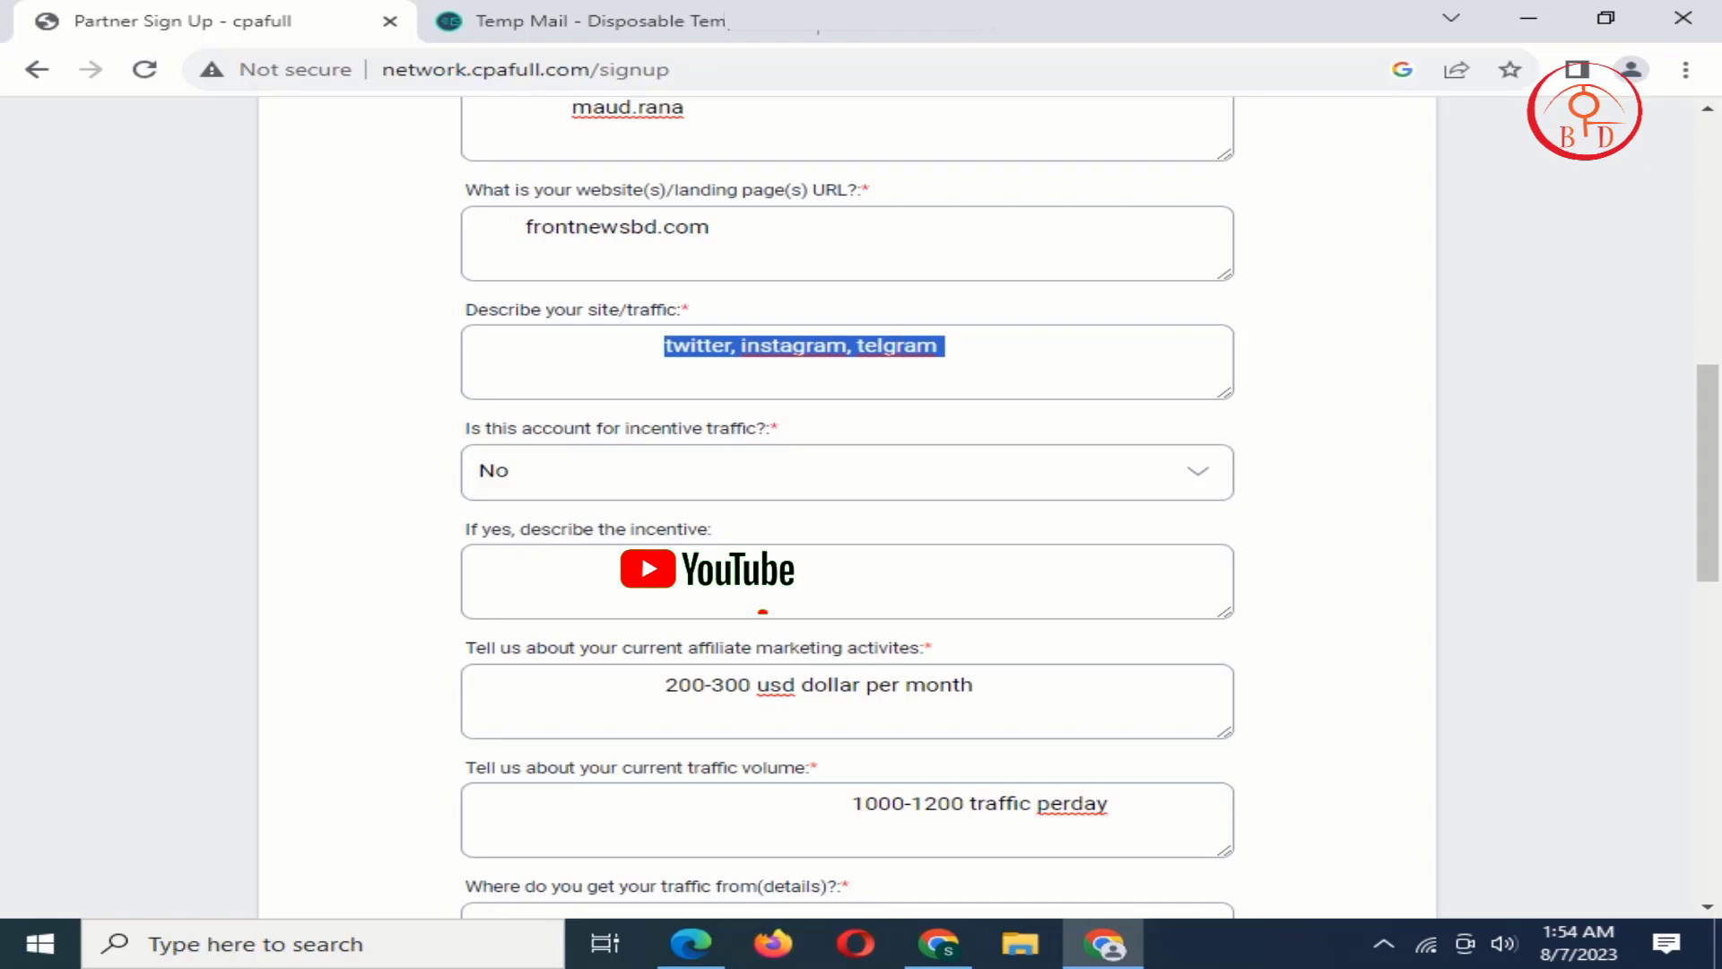
right_click(901, 345)
left_click(964, 438)
Step: Paste it as plain text into the traffic source answer, prefixed with 'get my traffic form'
scroll(964, 438, "down", 5)
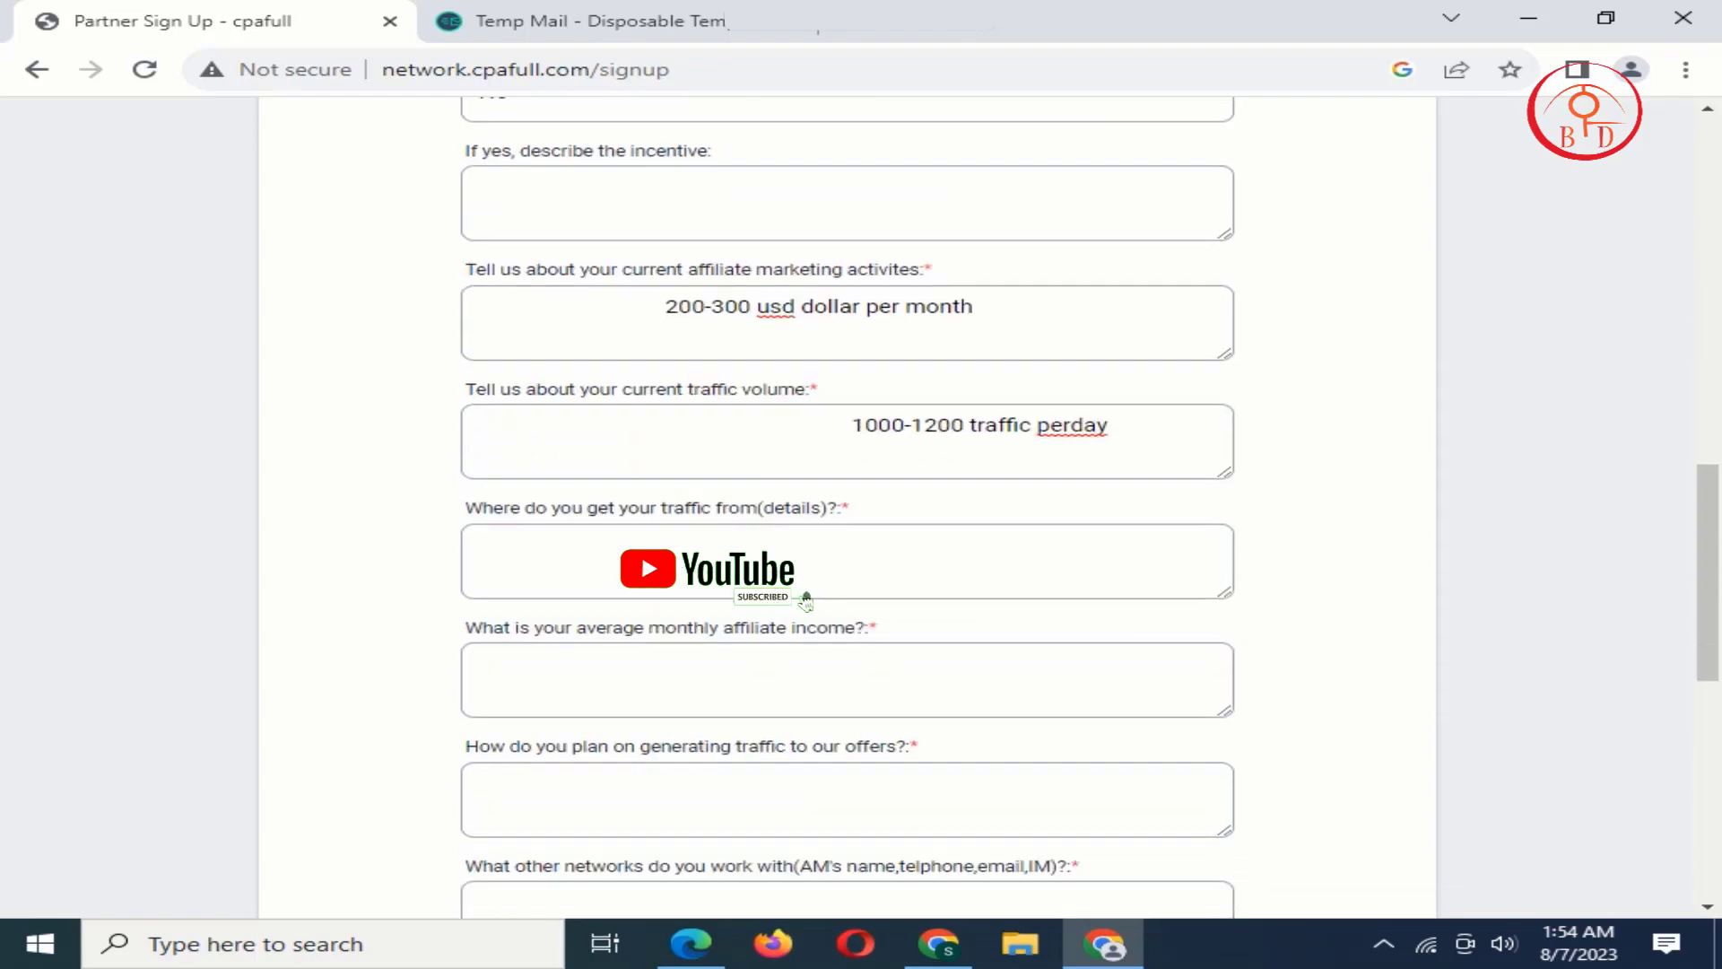
right_click(759, 538)
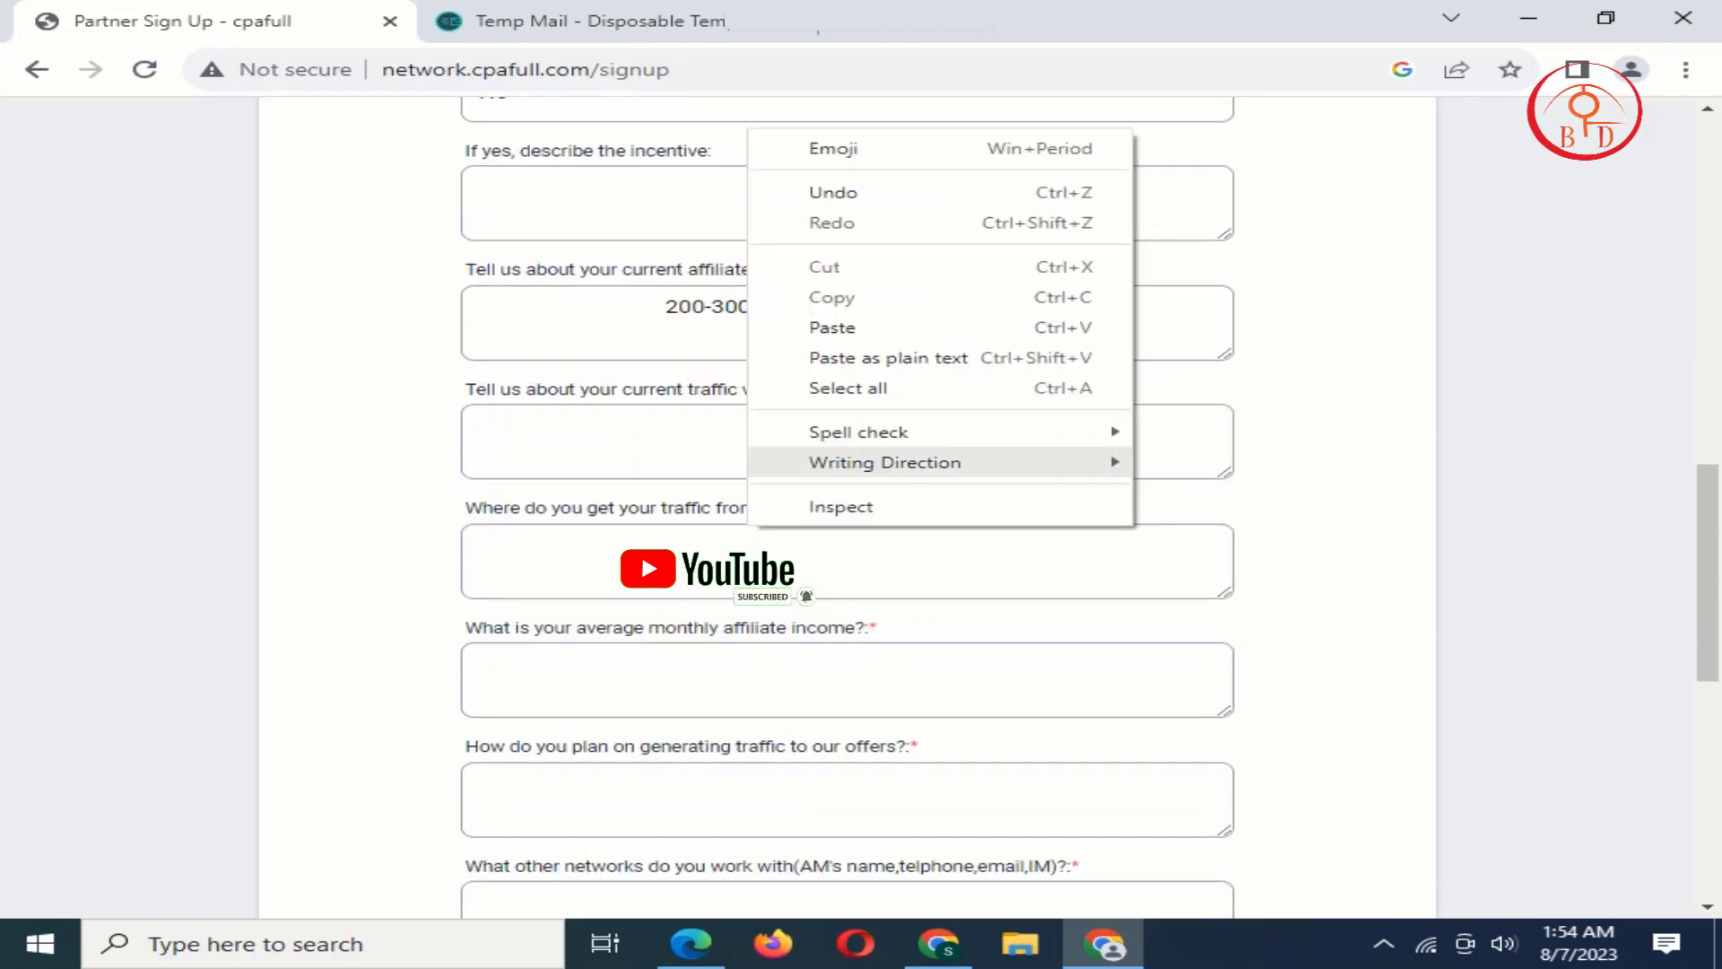
left_click(888, 357)
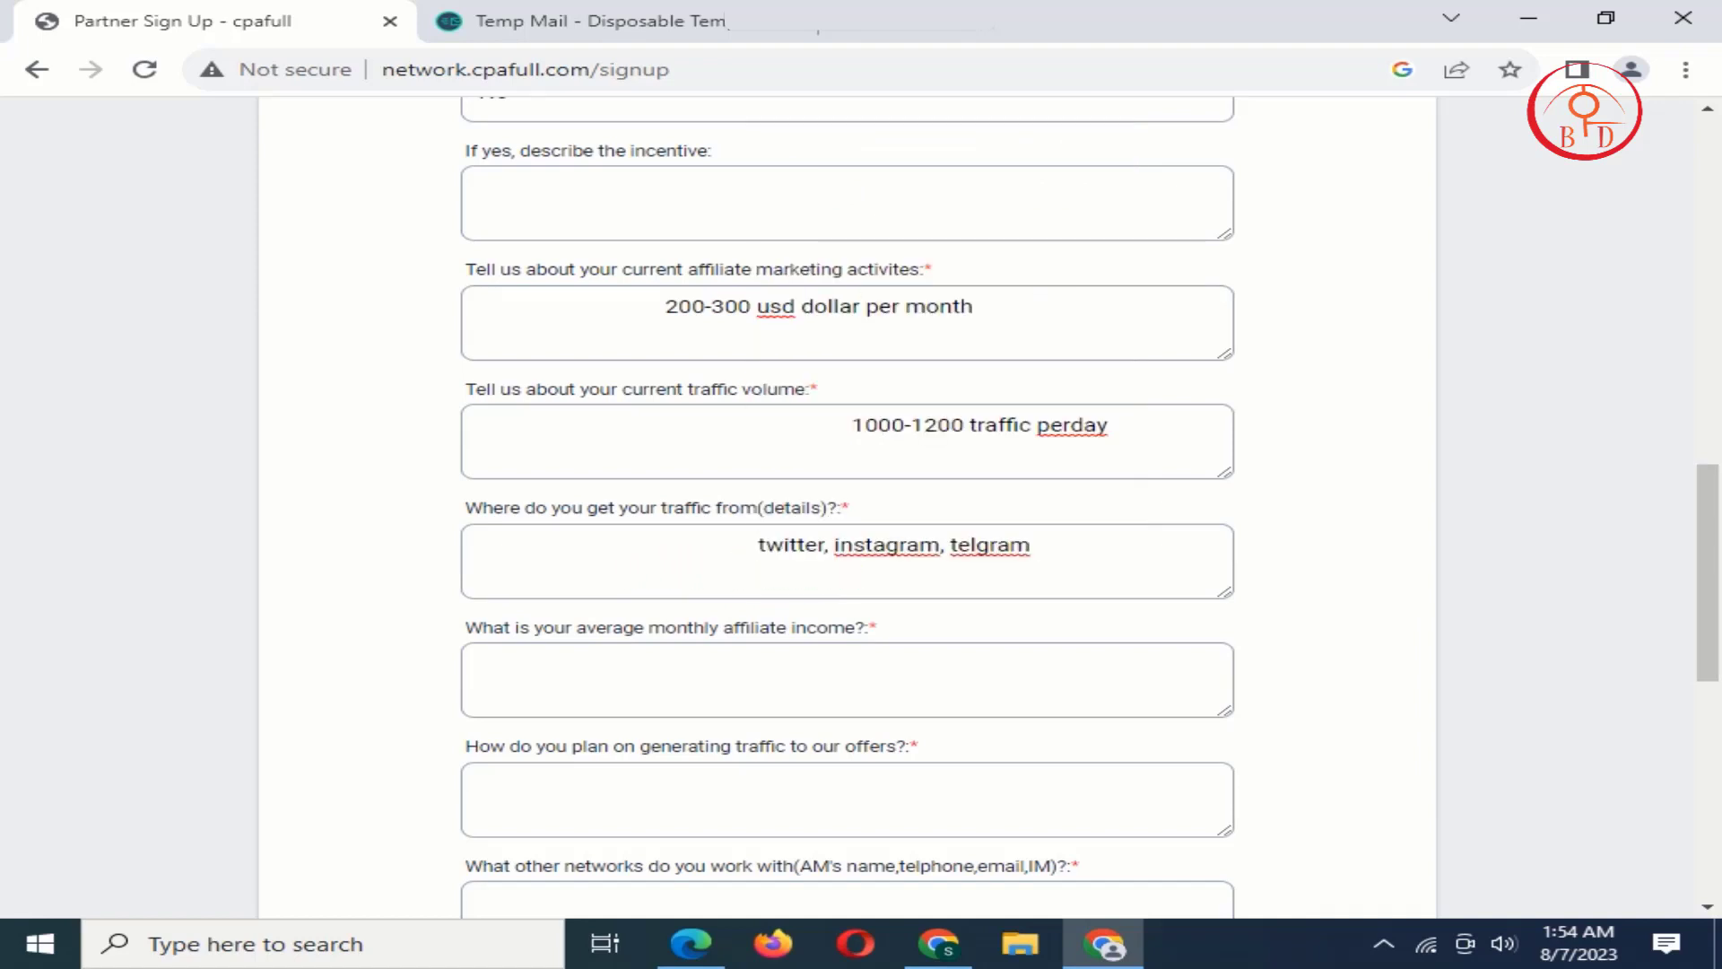
type("get my  ")
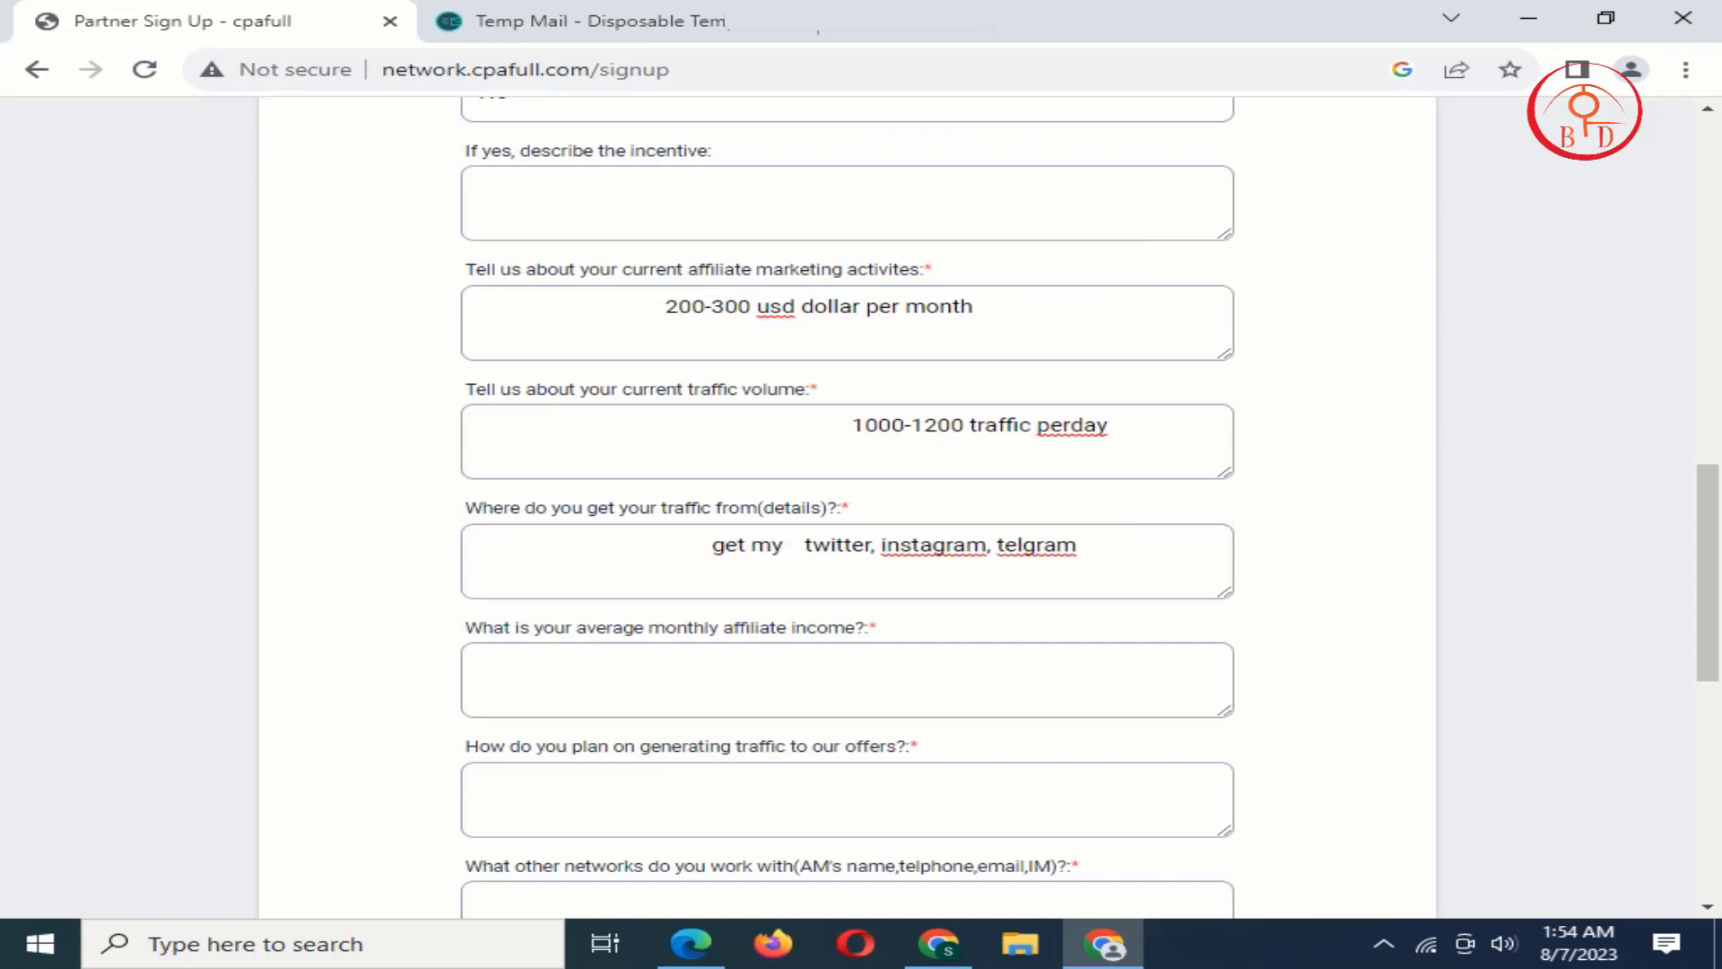
type("traffi")
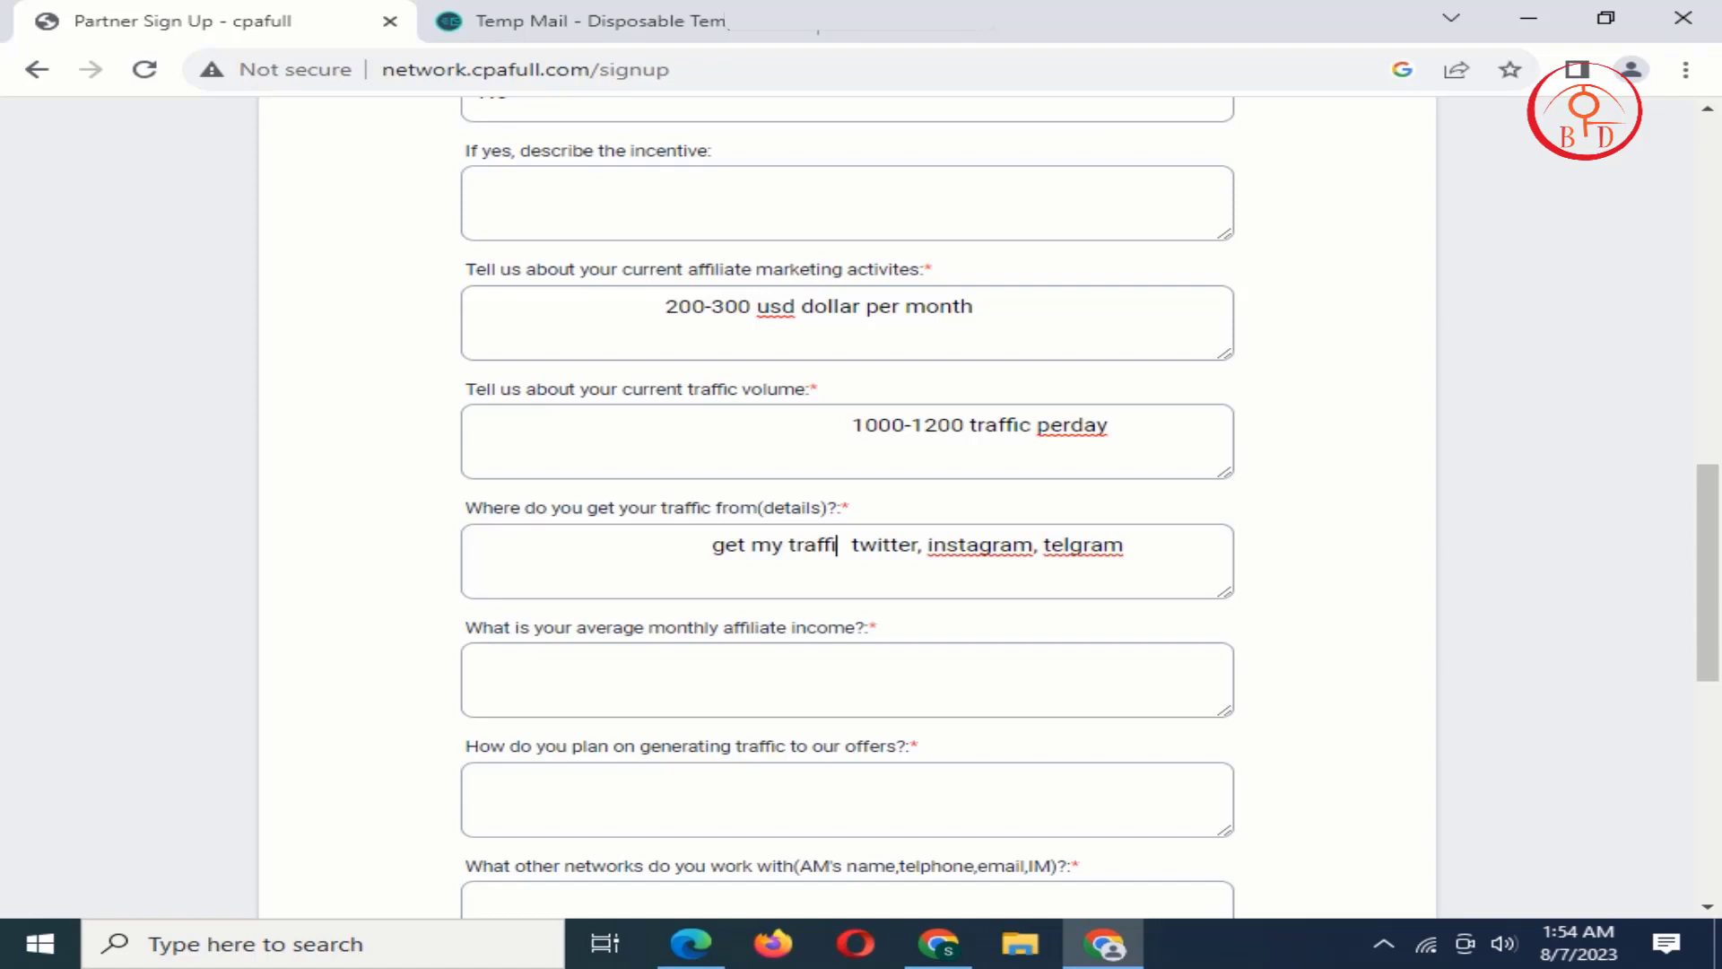
type("c f  ")
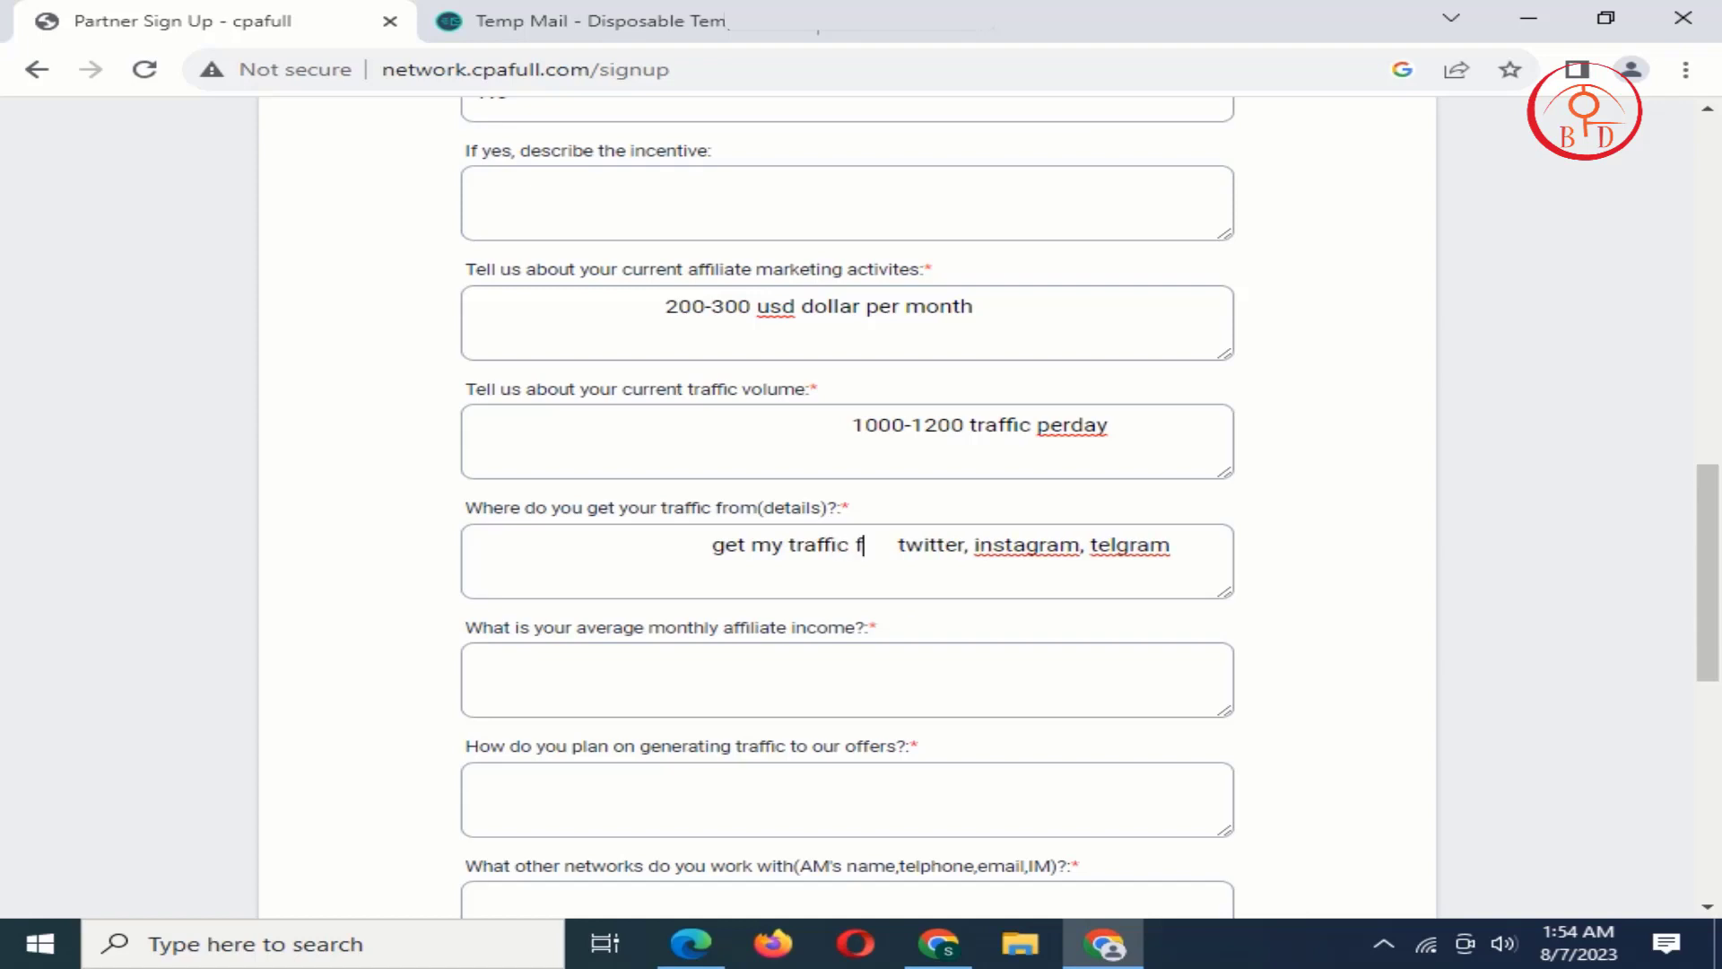
type("orm")
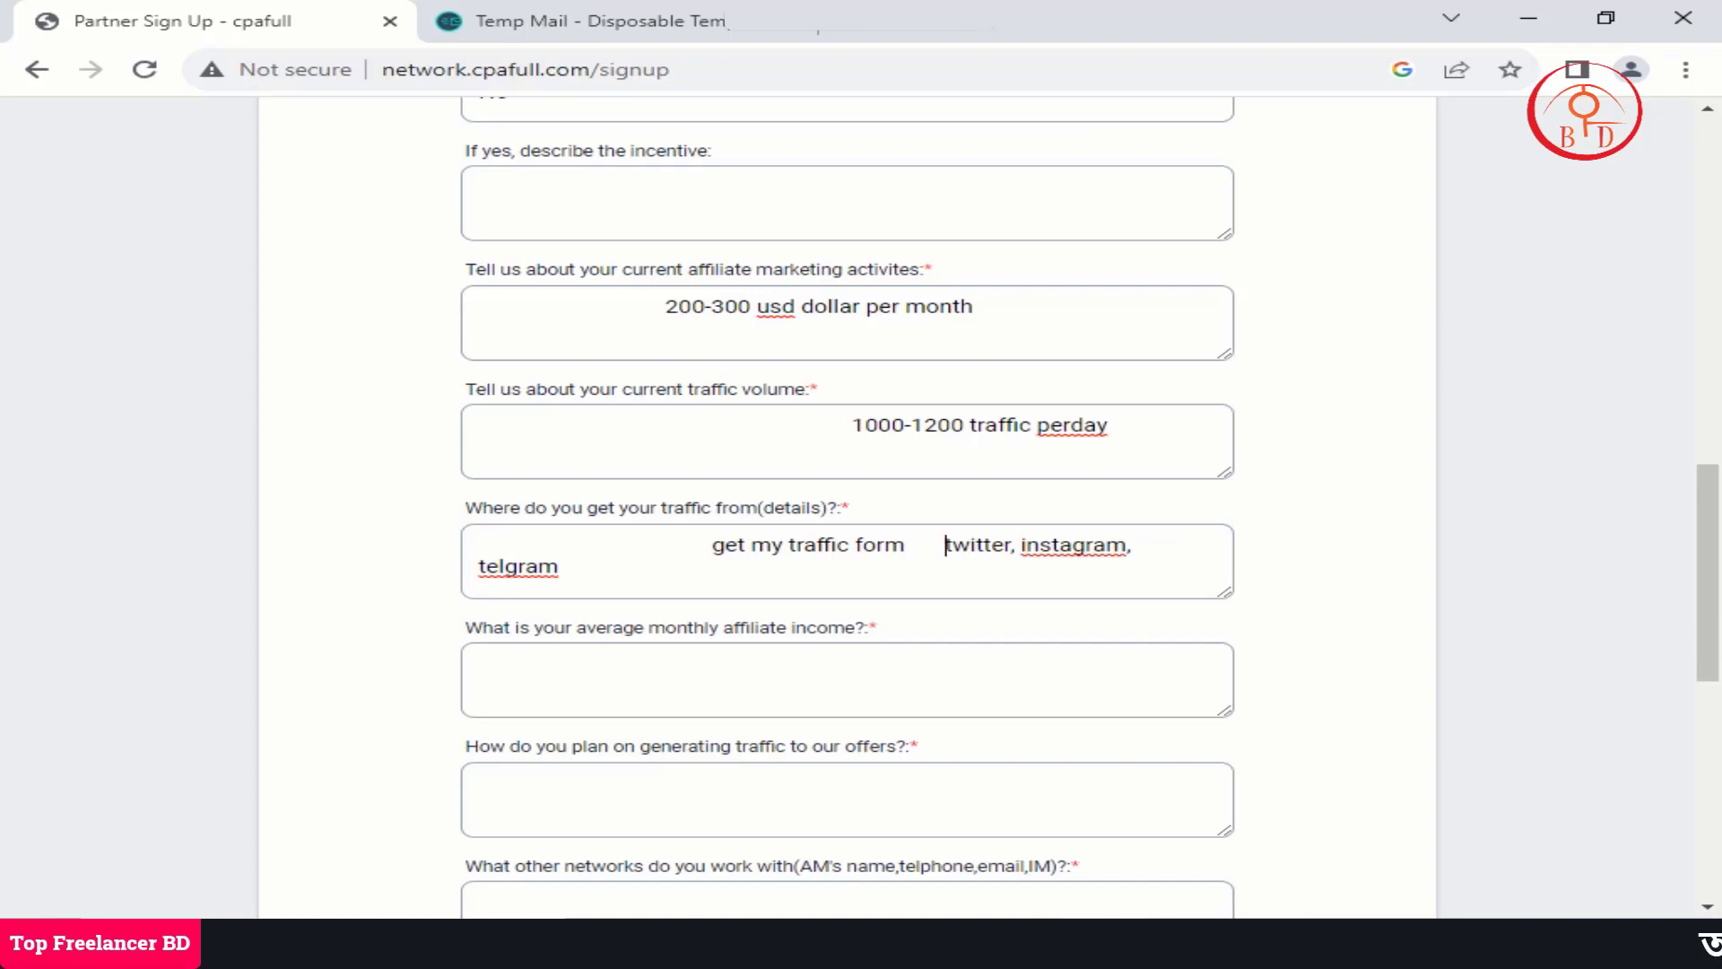
key("Delete")
key("Delete")
key("Delete")
key("Delete")
key("Delete")
key("Delete")
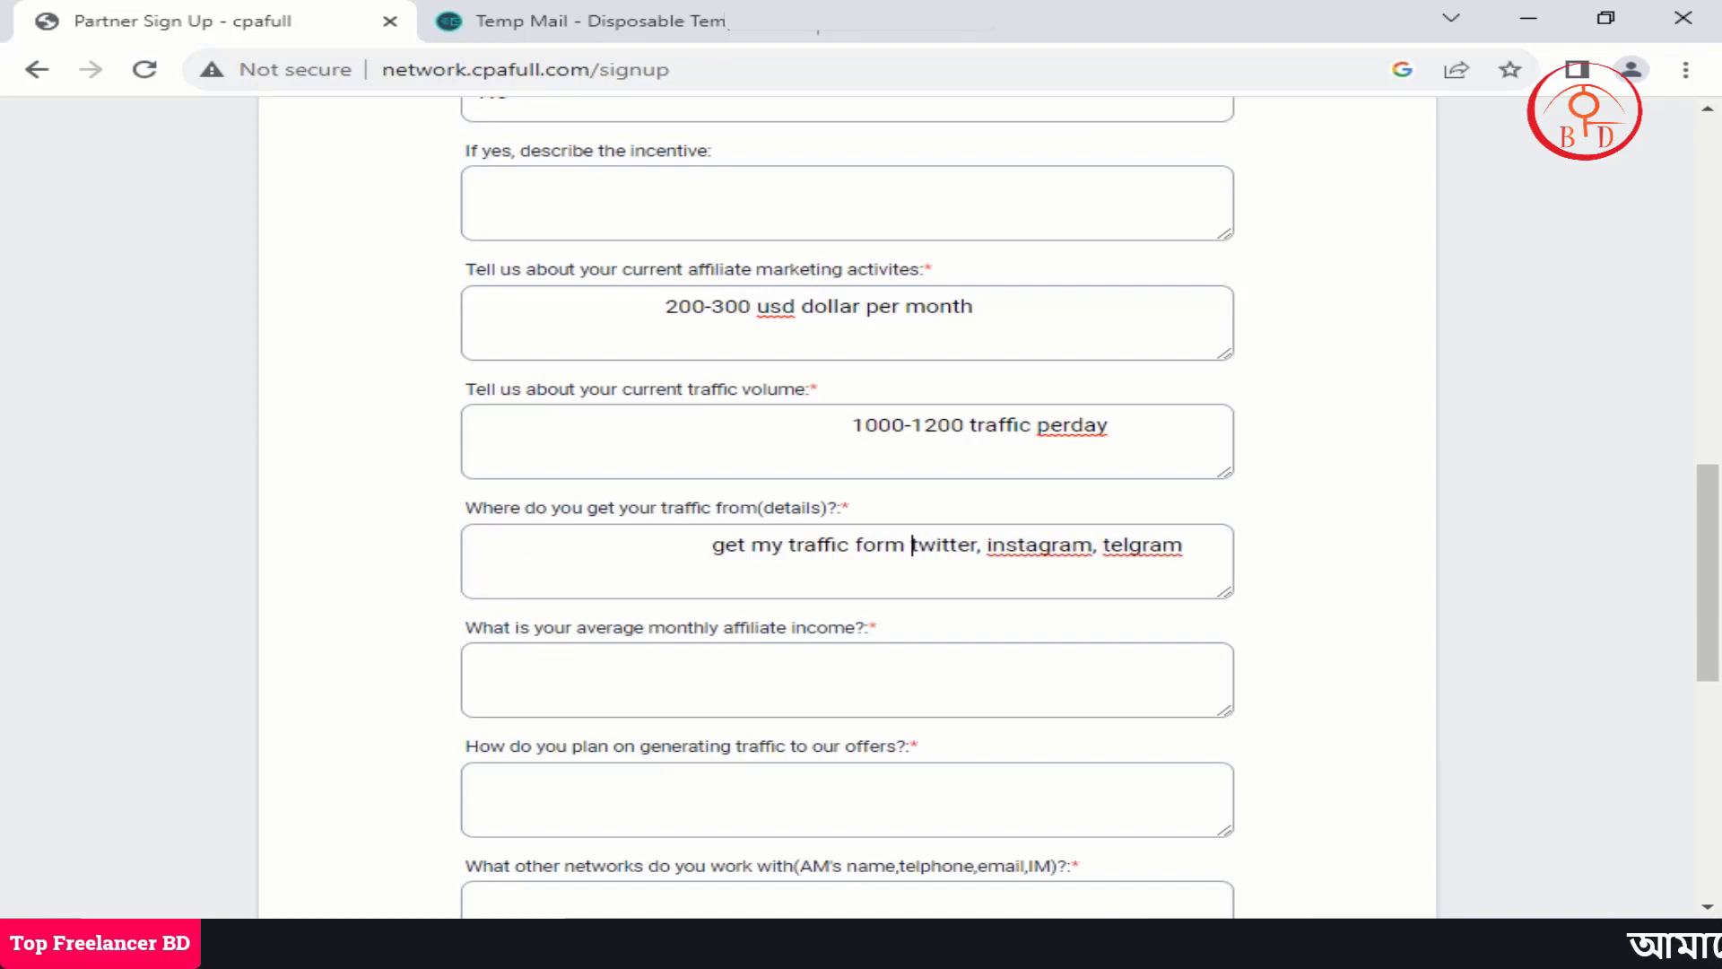
scroll(847, 502, "down", 1)
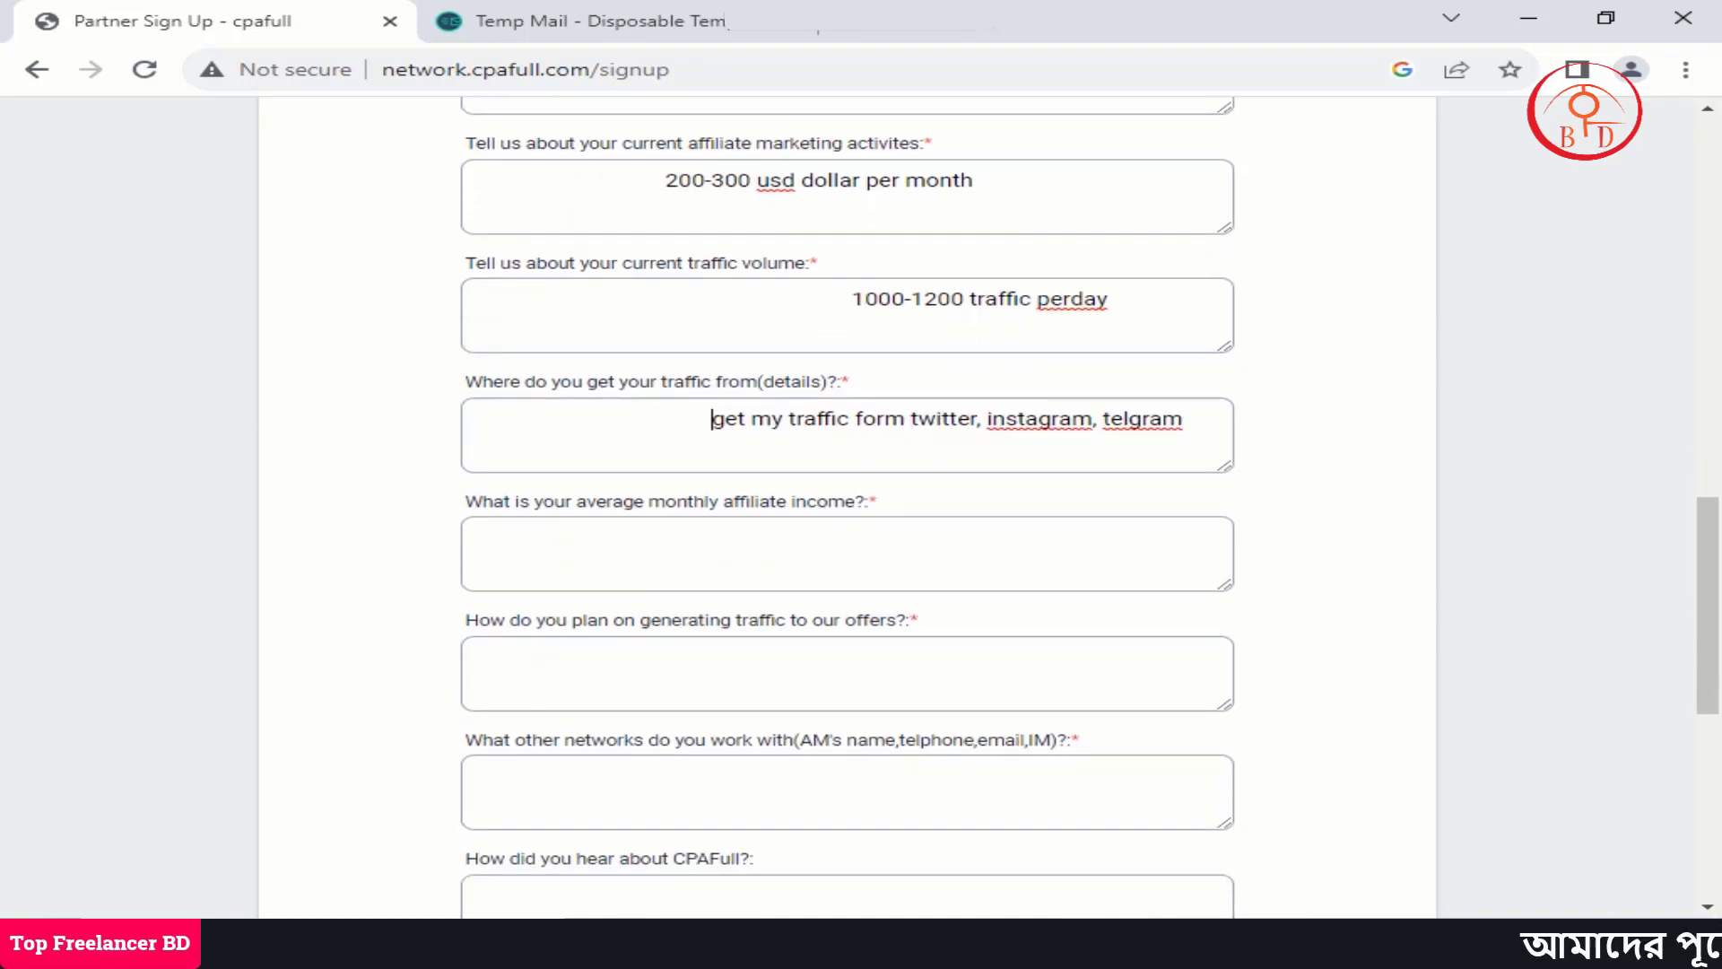
left_click_drag(711, 418, 1224, 418)
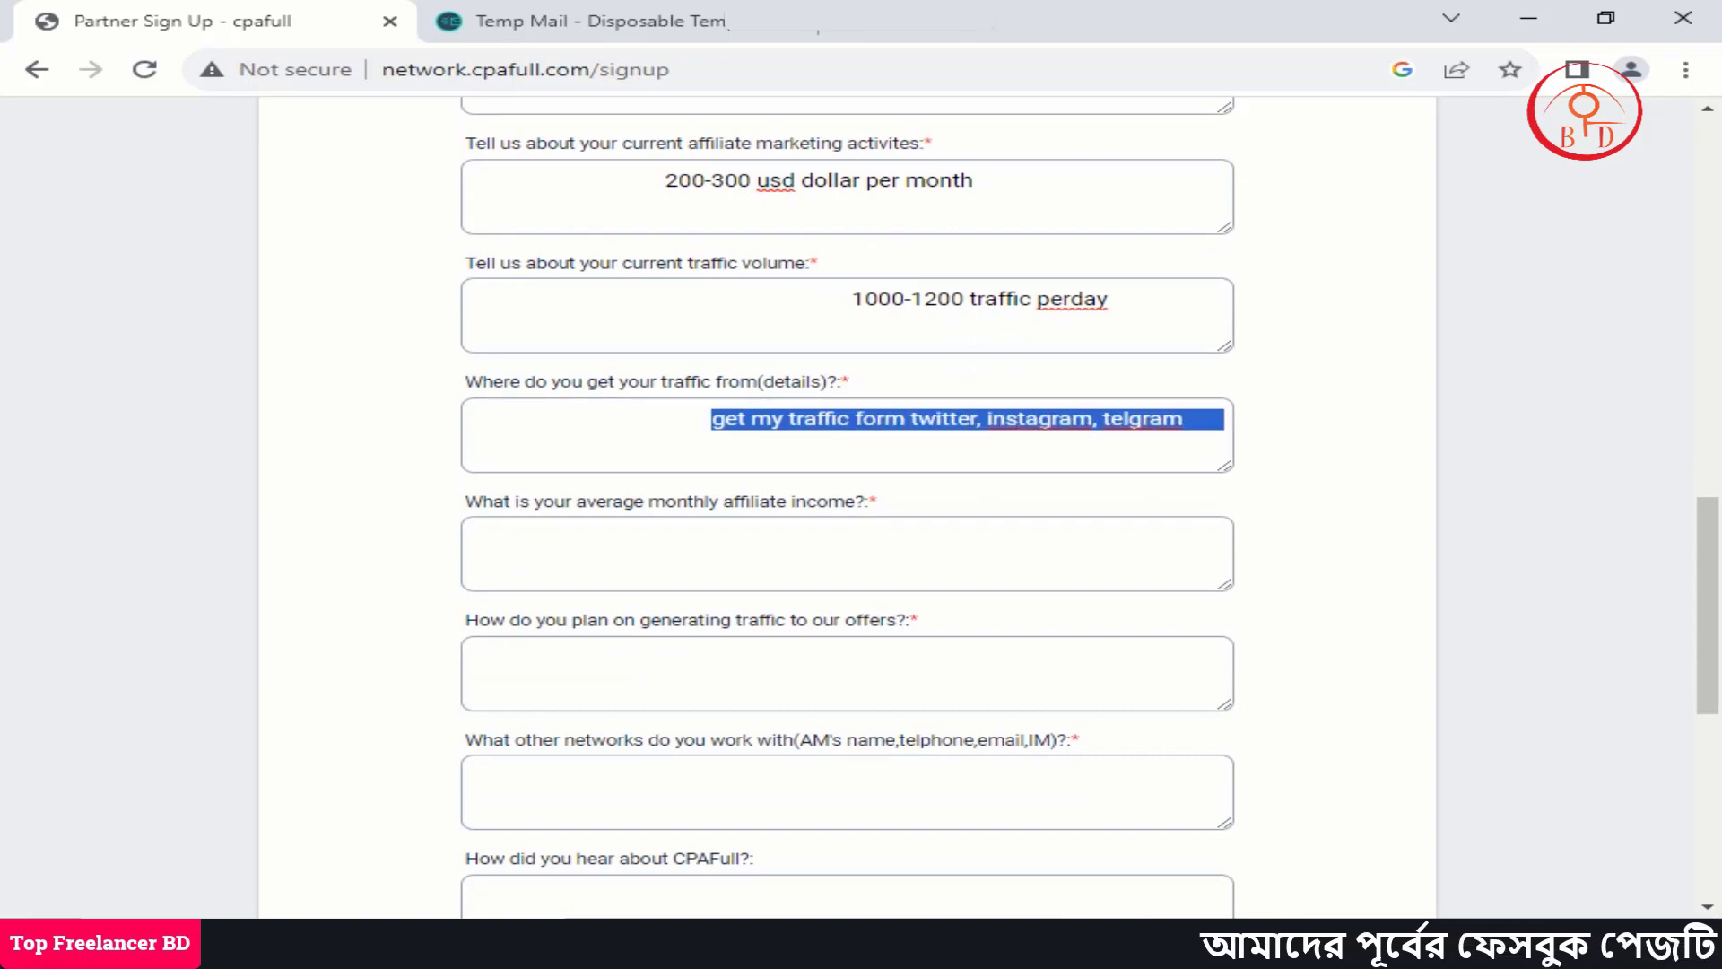
Step: Copy the '200-300 usd dollar per month' affiliate activities answer
left_click(993, 538)
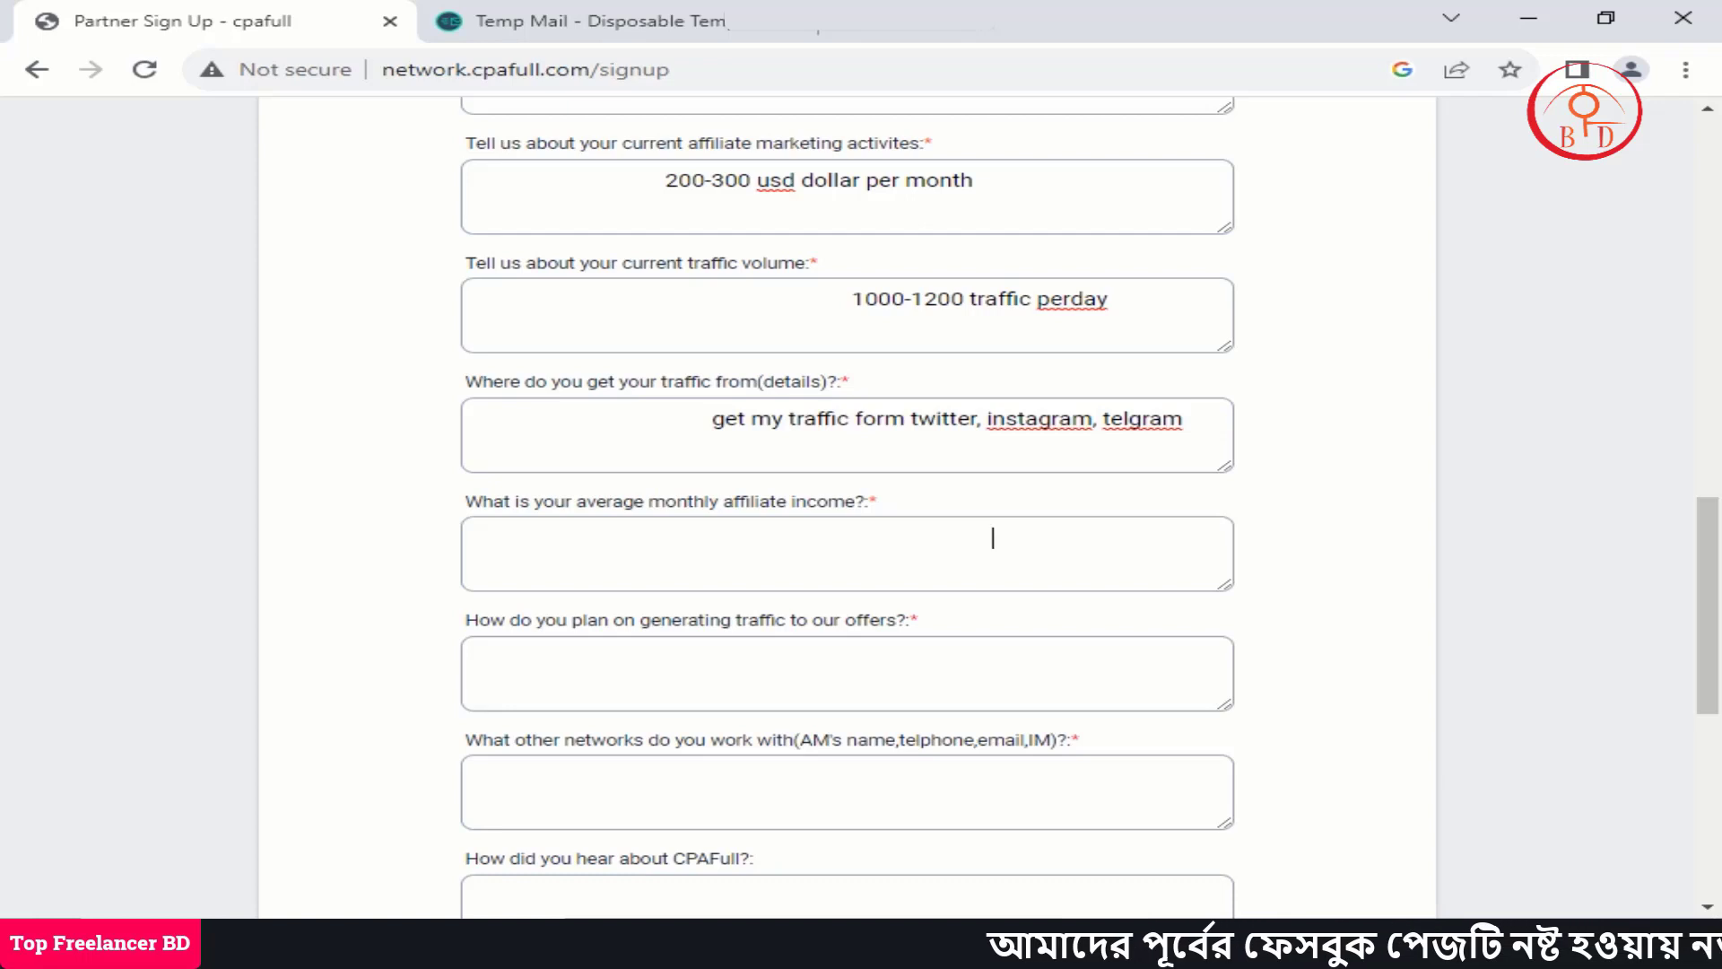
left_click_drag(465, 501, 877, 502)
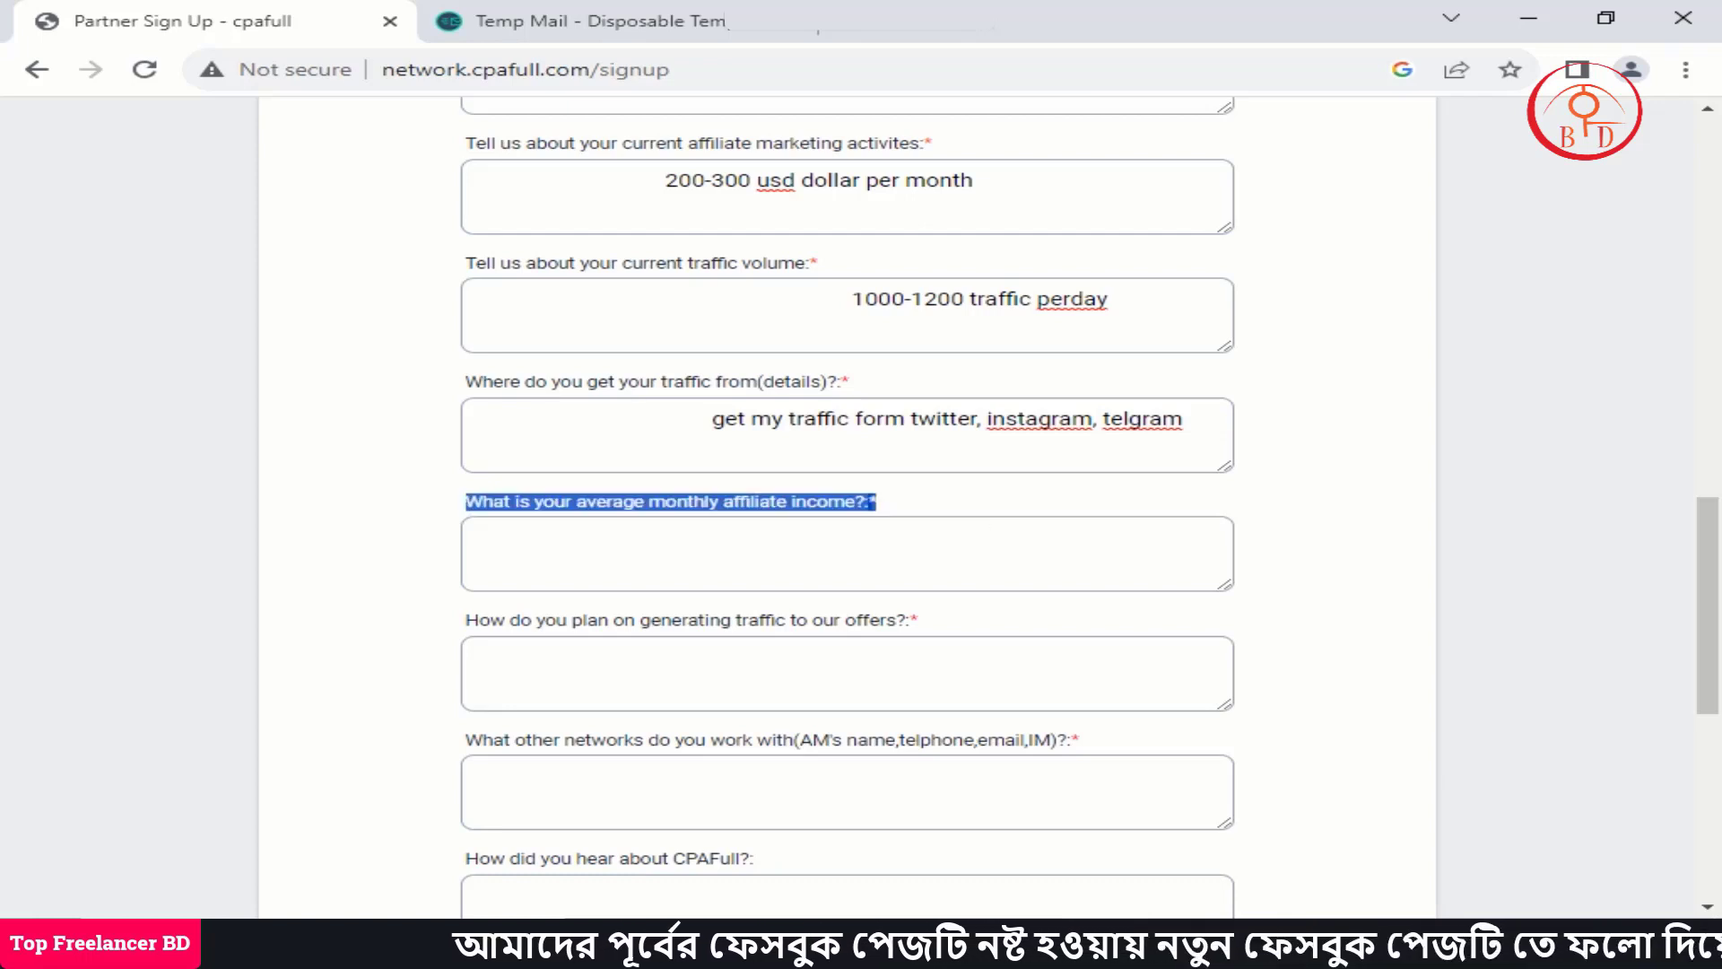
scroll(847, 503, "up", 1)
left_click(807, 308)
left_click_drag(663, 308, 993, 308)
right_click(940, 312)
left_click(1024, 405)
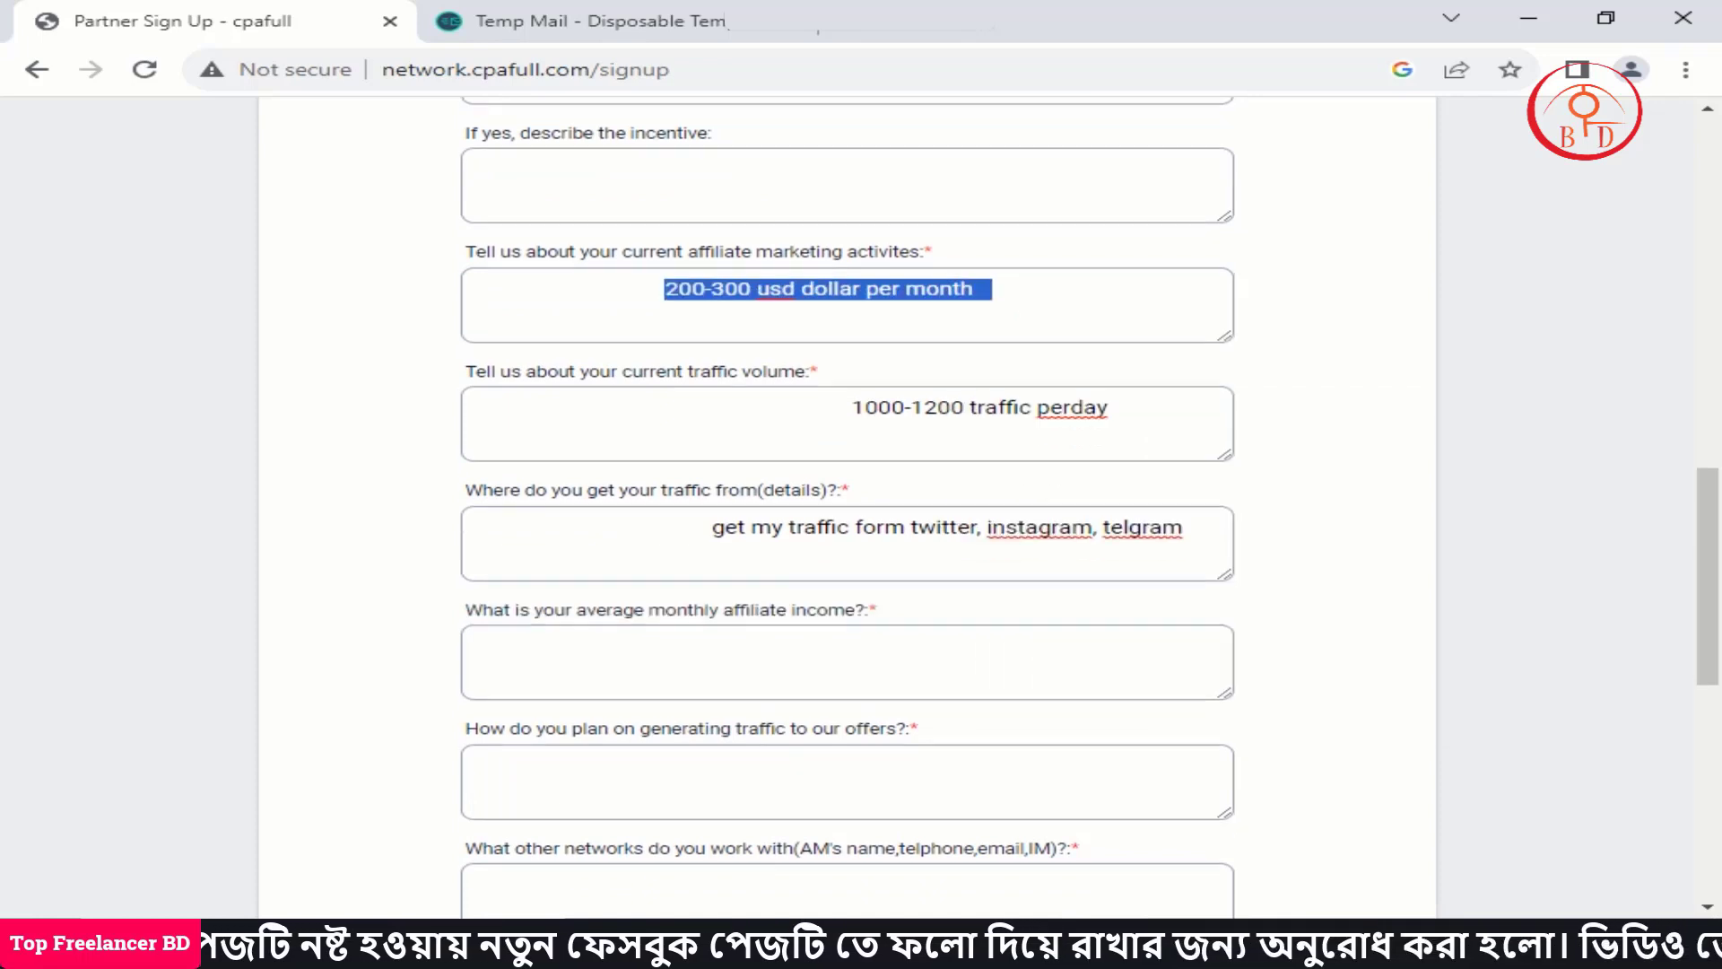
Step: Paste it as the average monthly affiliate income answer
scroll(1024, 405, "down", 2)
right_click(899, 412)
left_click(980, 616)
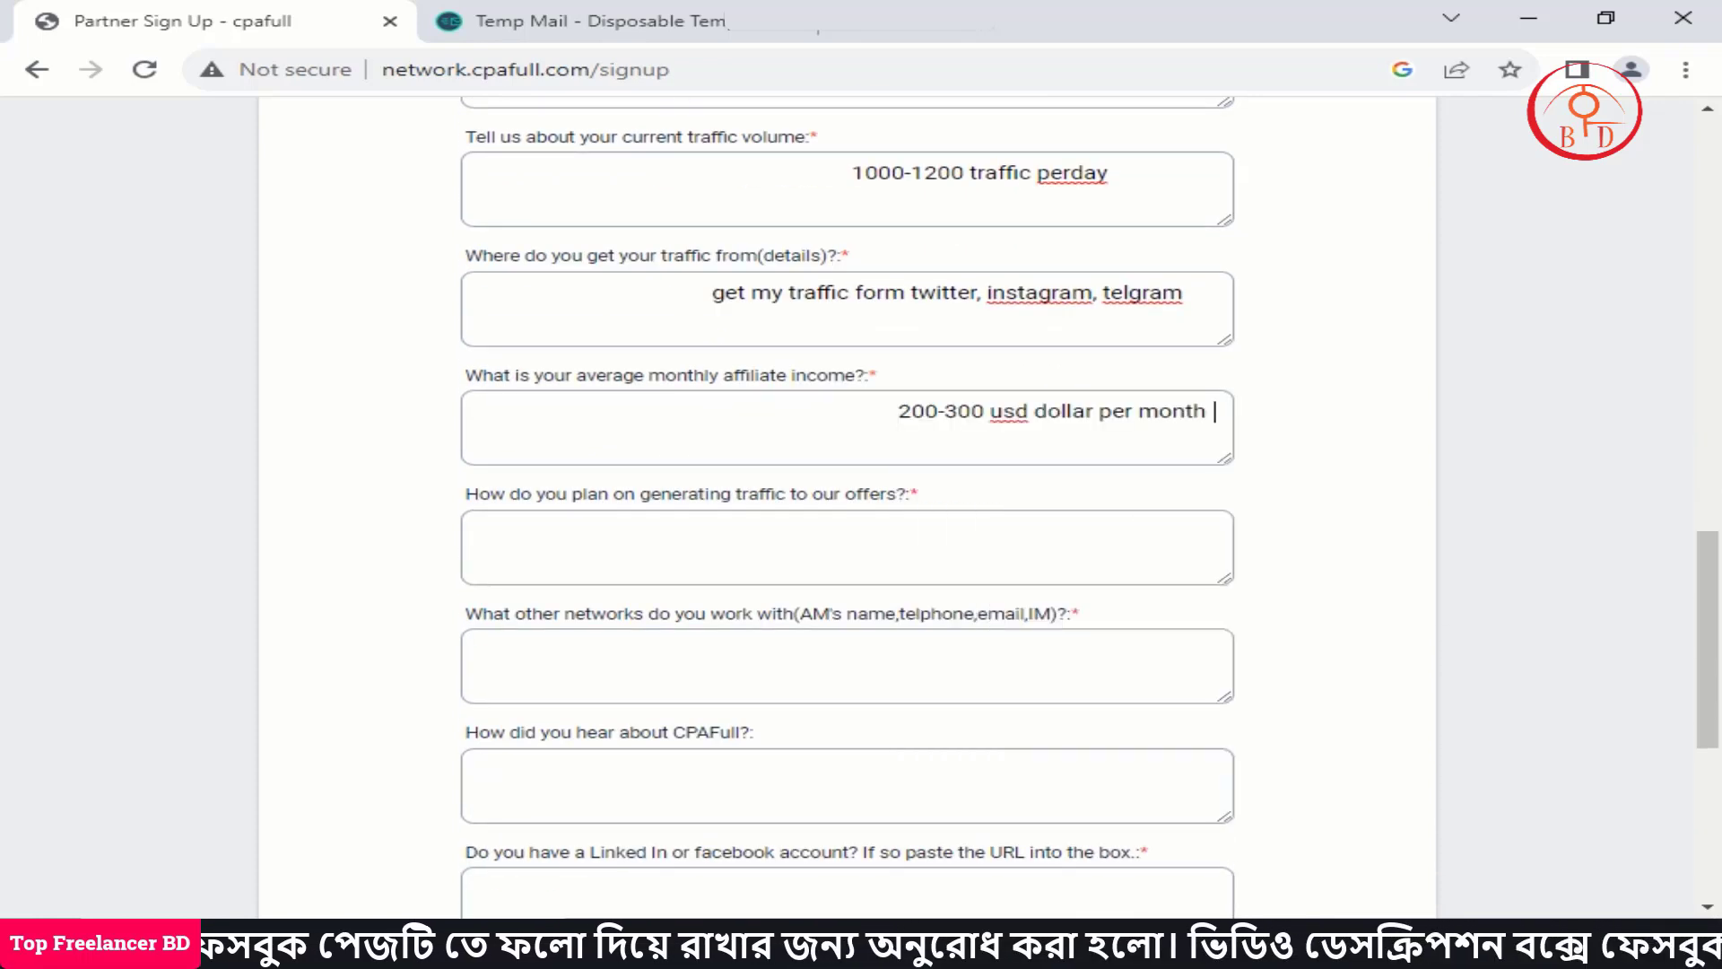
scroll(847, 502, "down", 1)
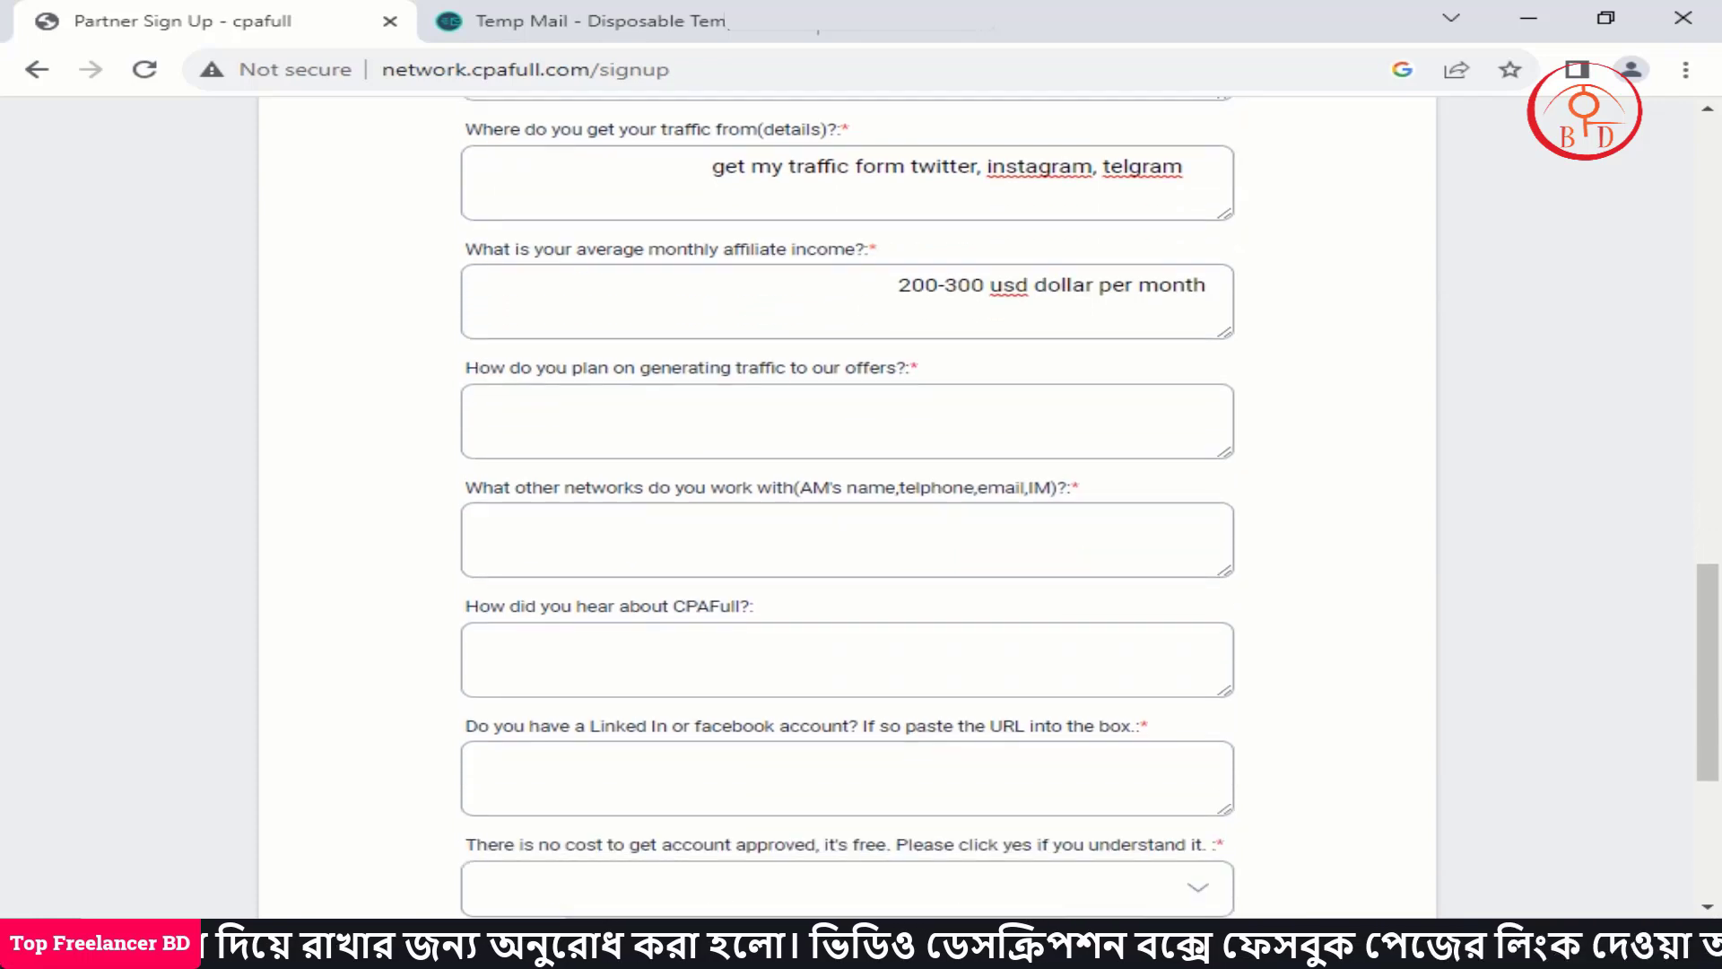
left_click_drag(466, 368, 918, 368)
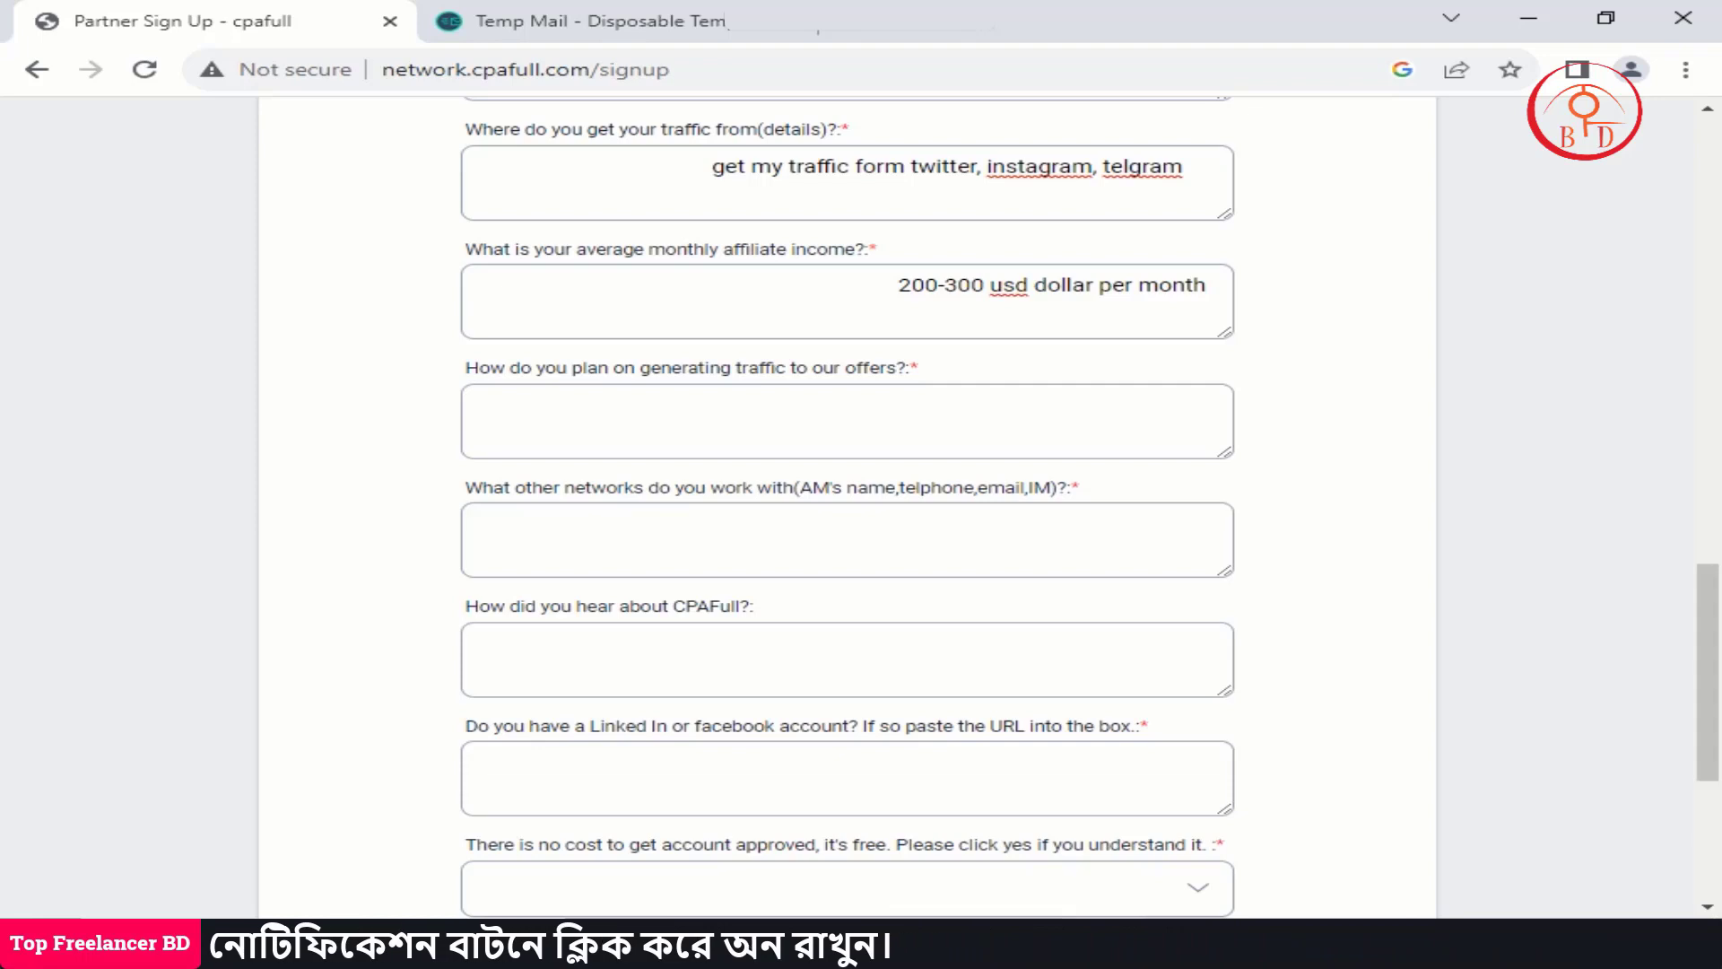
Step: Enter 'landing website promote my offer' as the traffic-generation plan
scroll(848, 506, "up", 1)
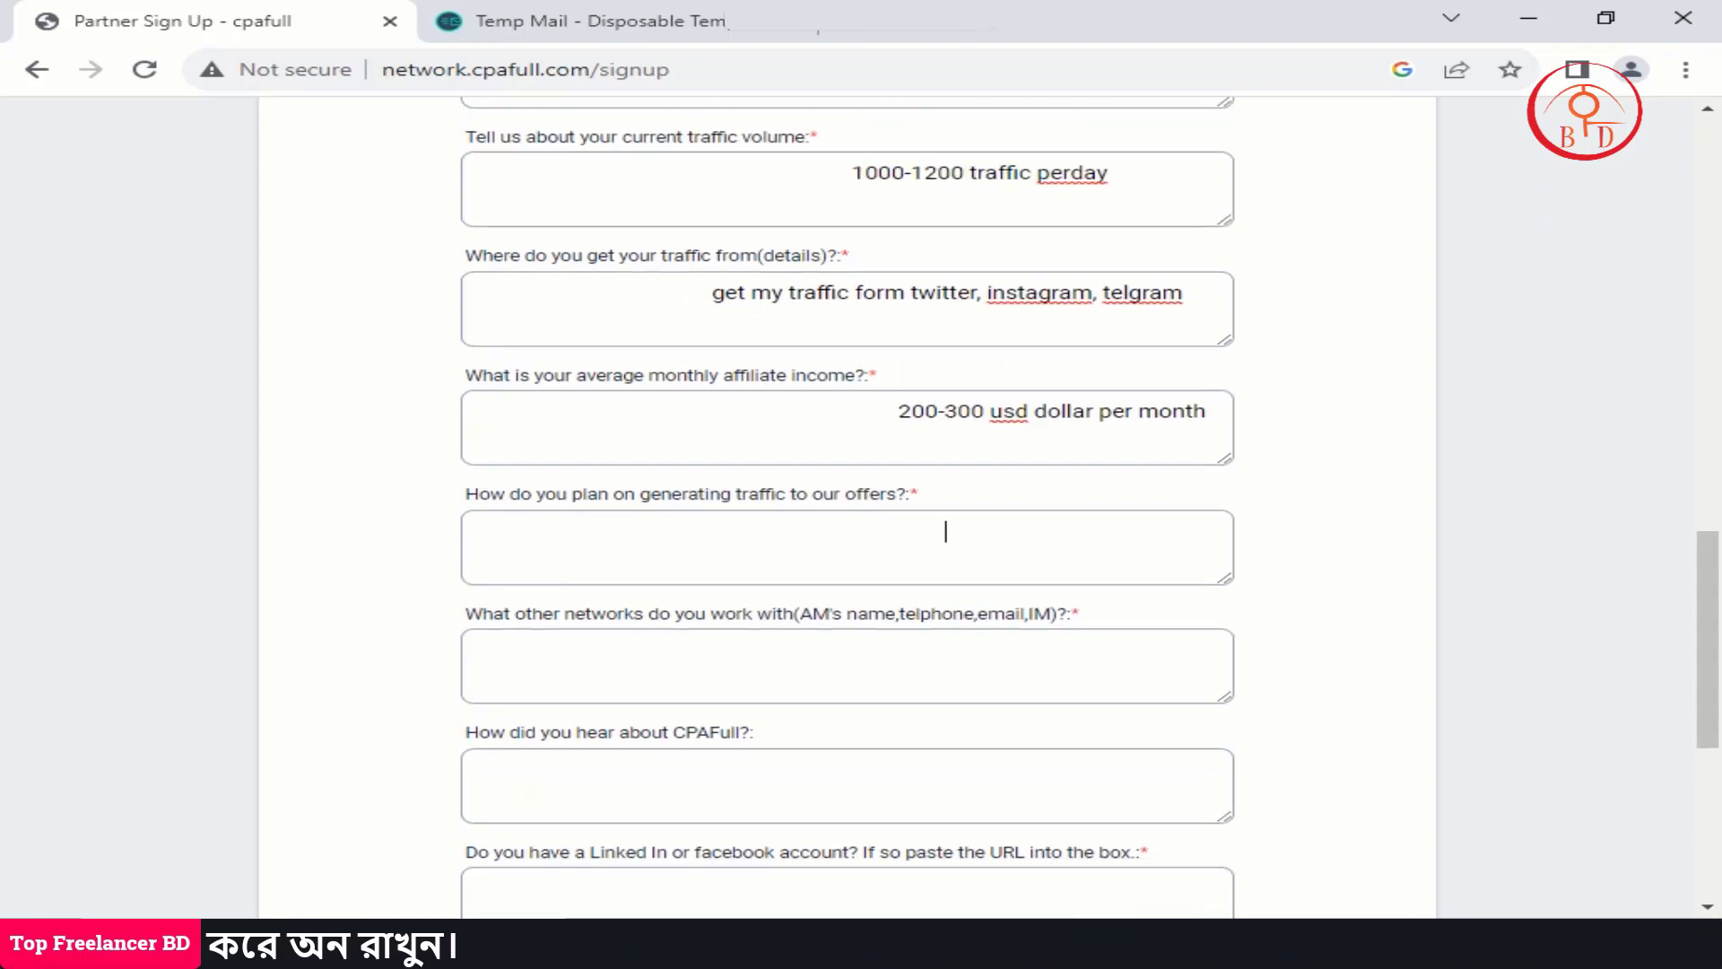
type("lan")
key("BackSpace")
key("BackSpace")
key("BackSpace")
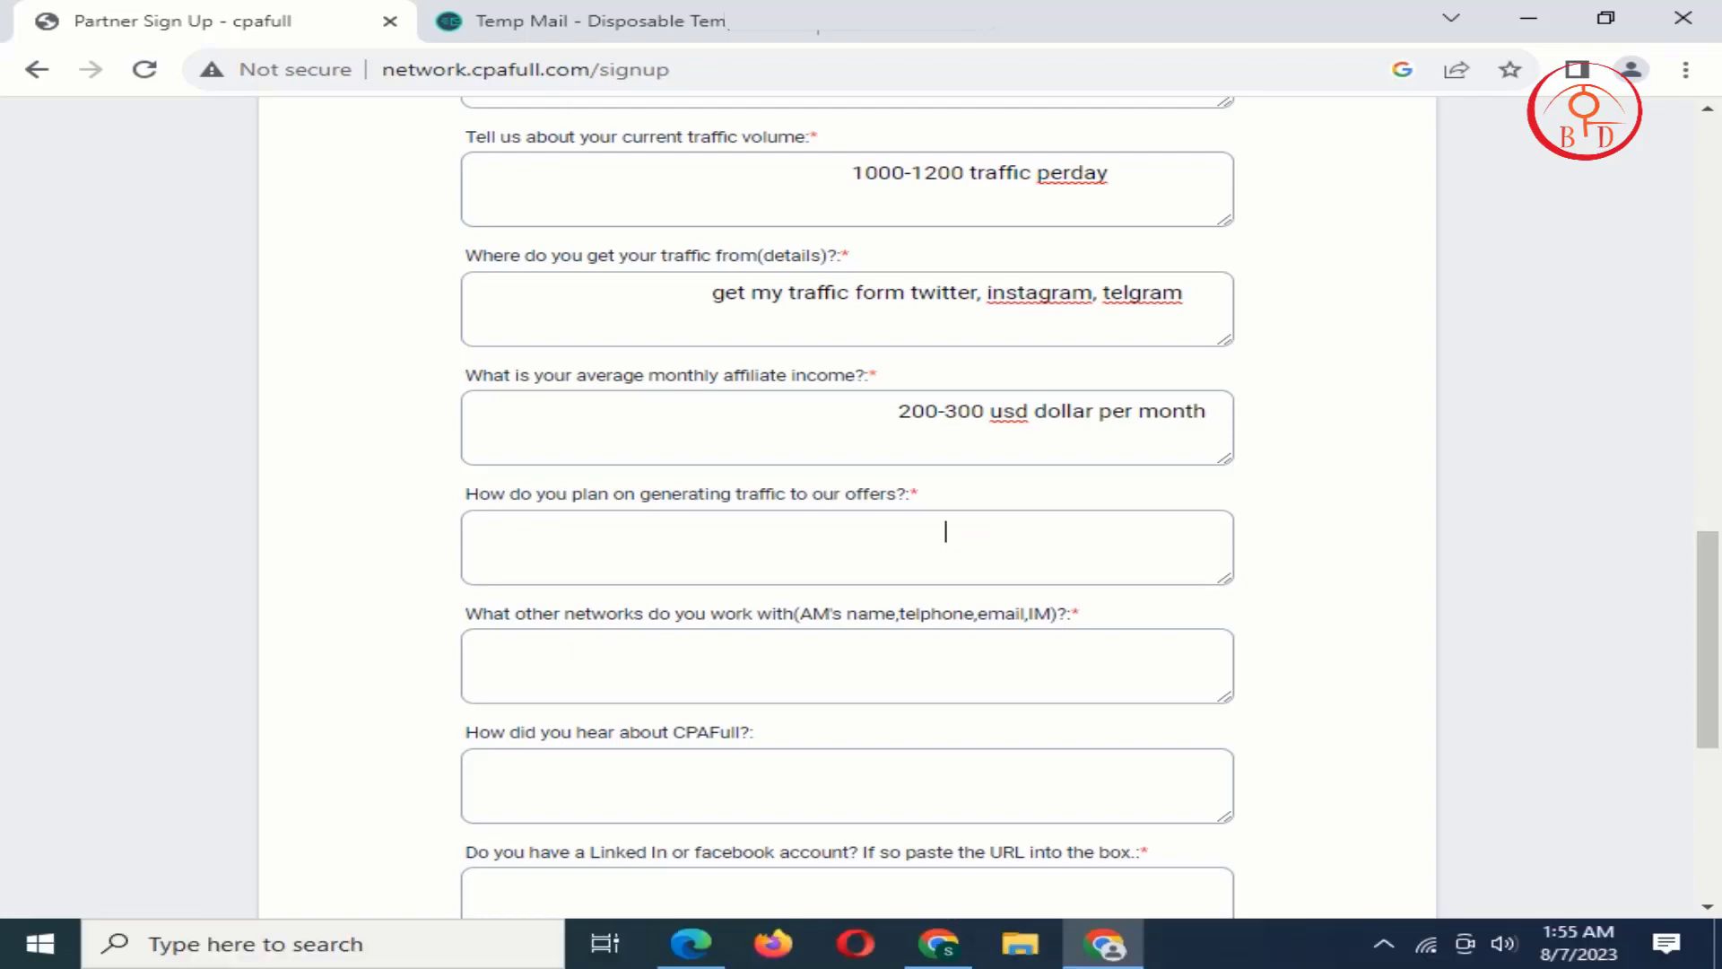
type("landing websit")
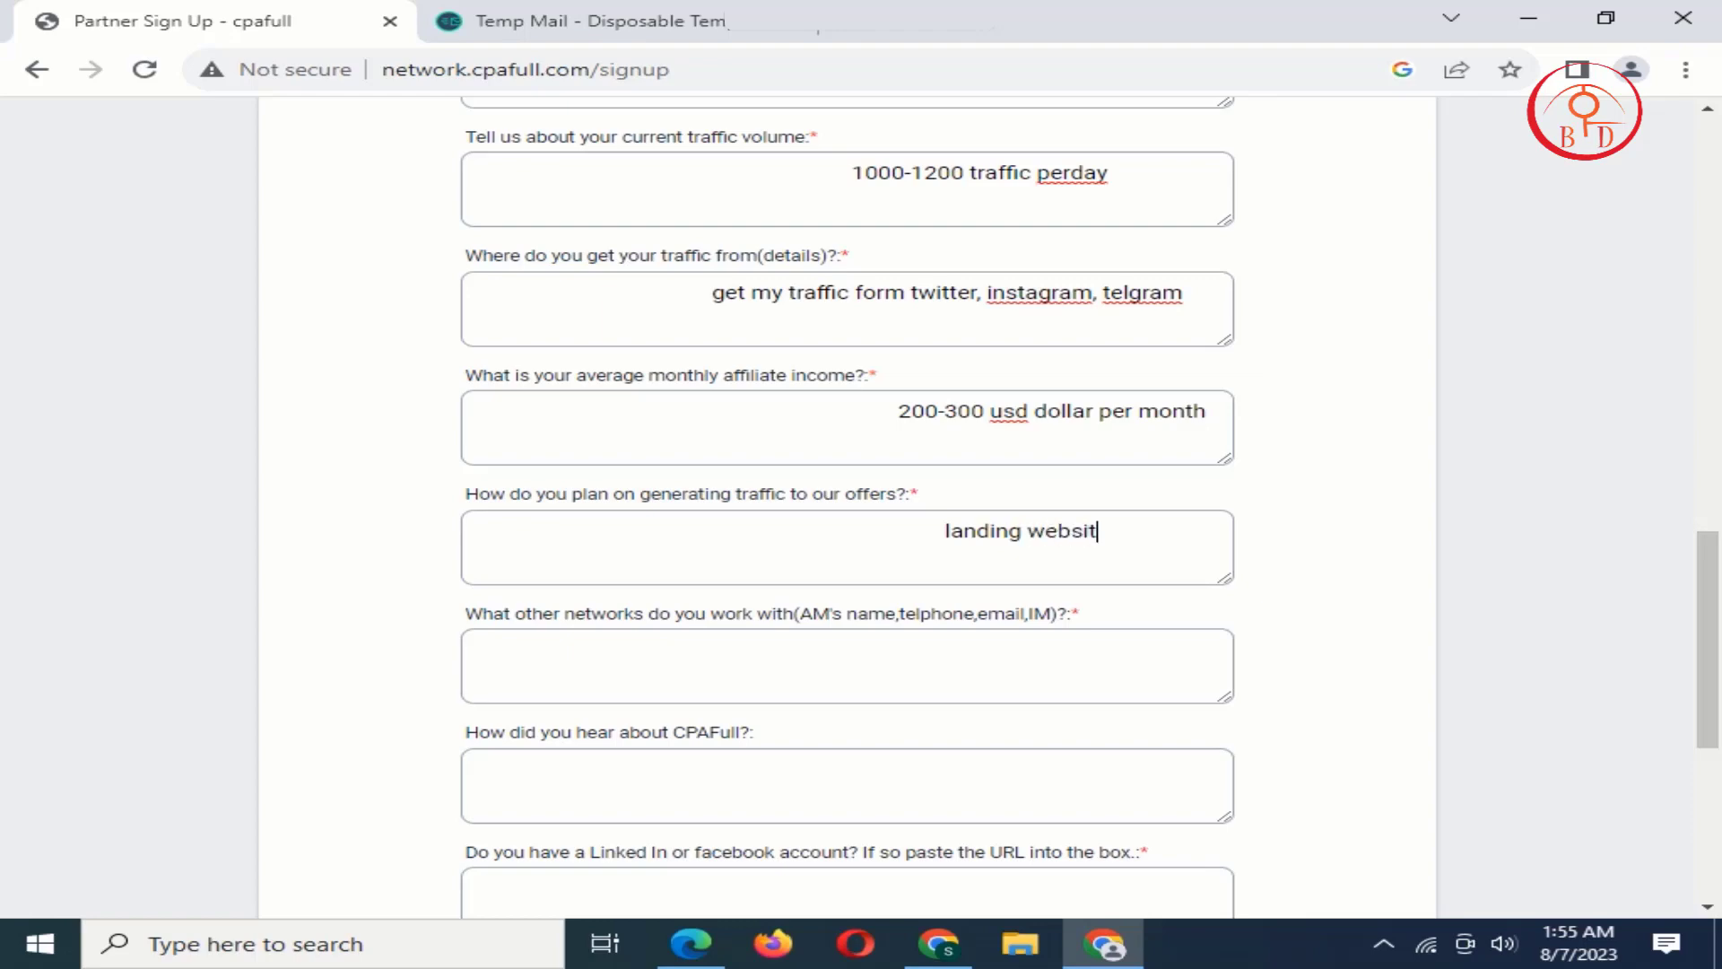
type("e offer prome")
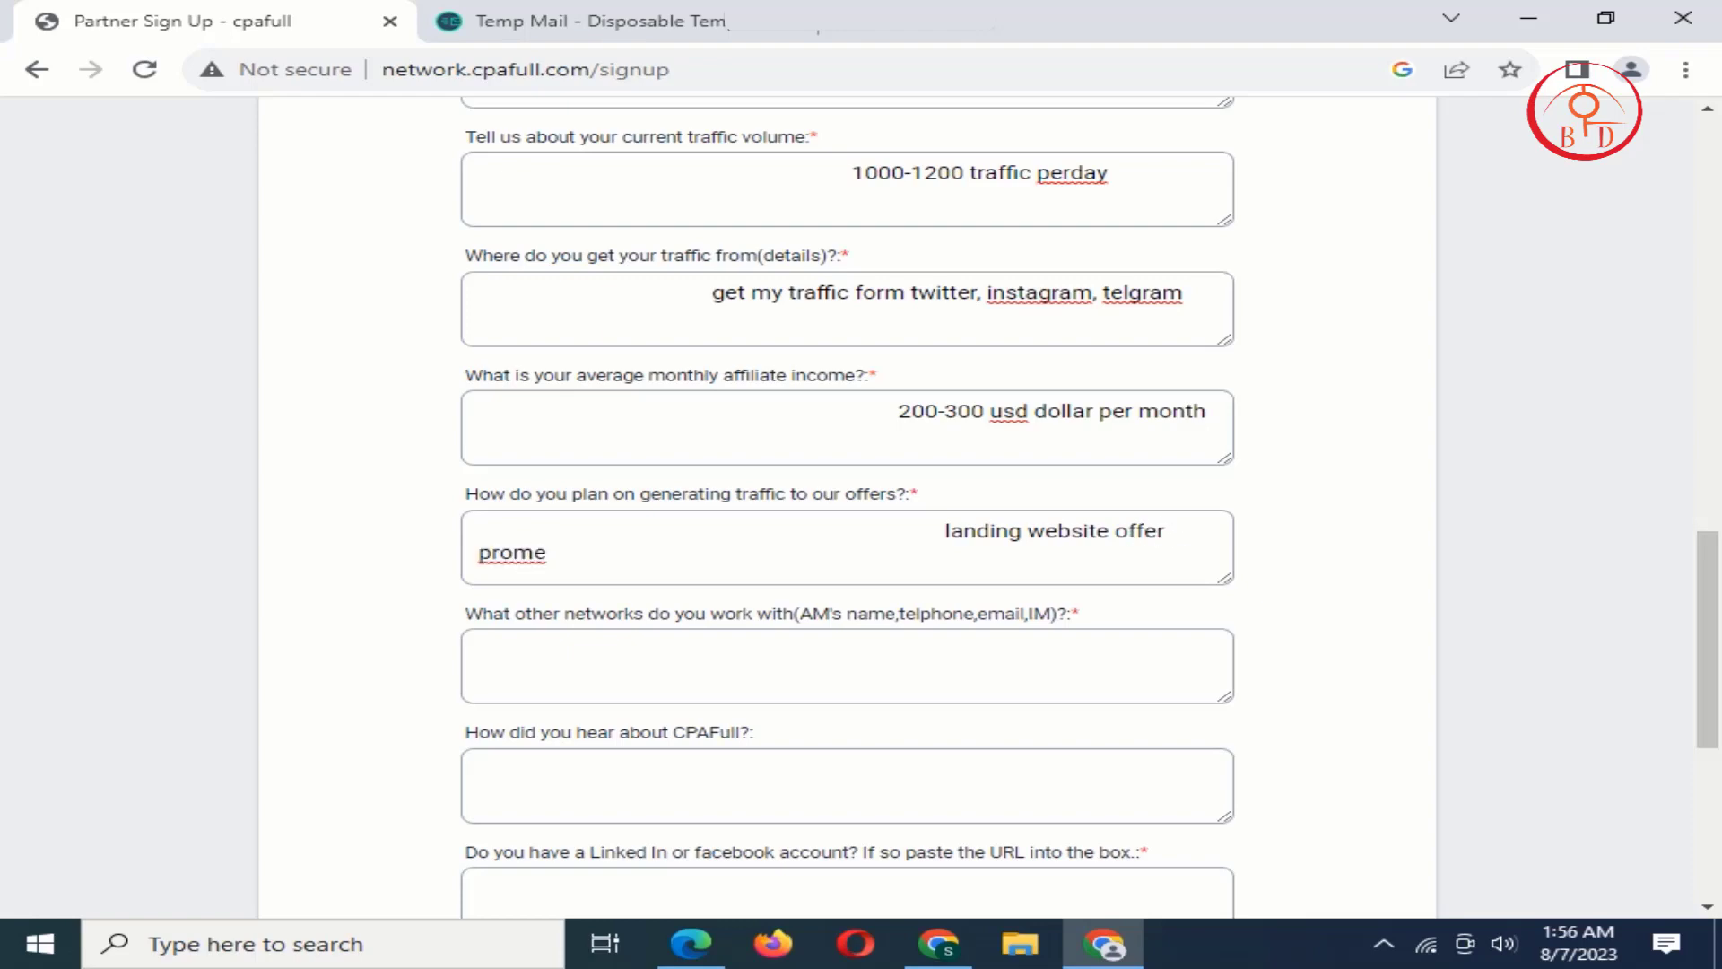
type("promote ")
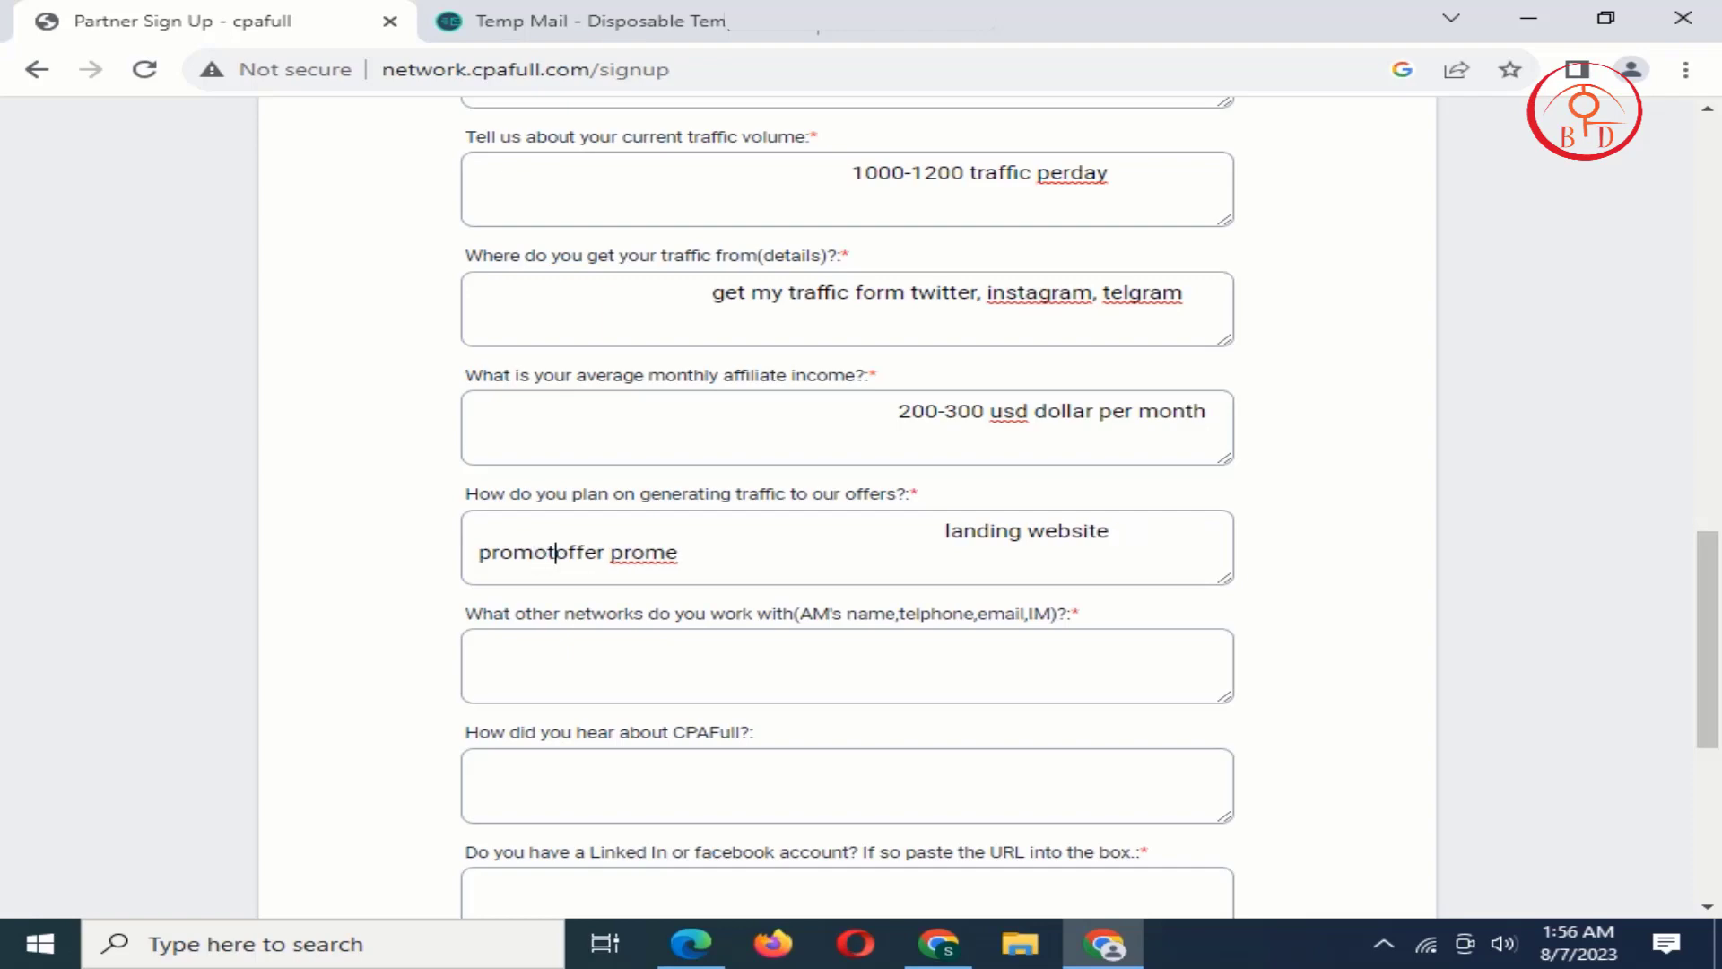
type("my")
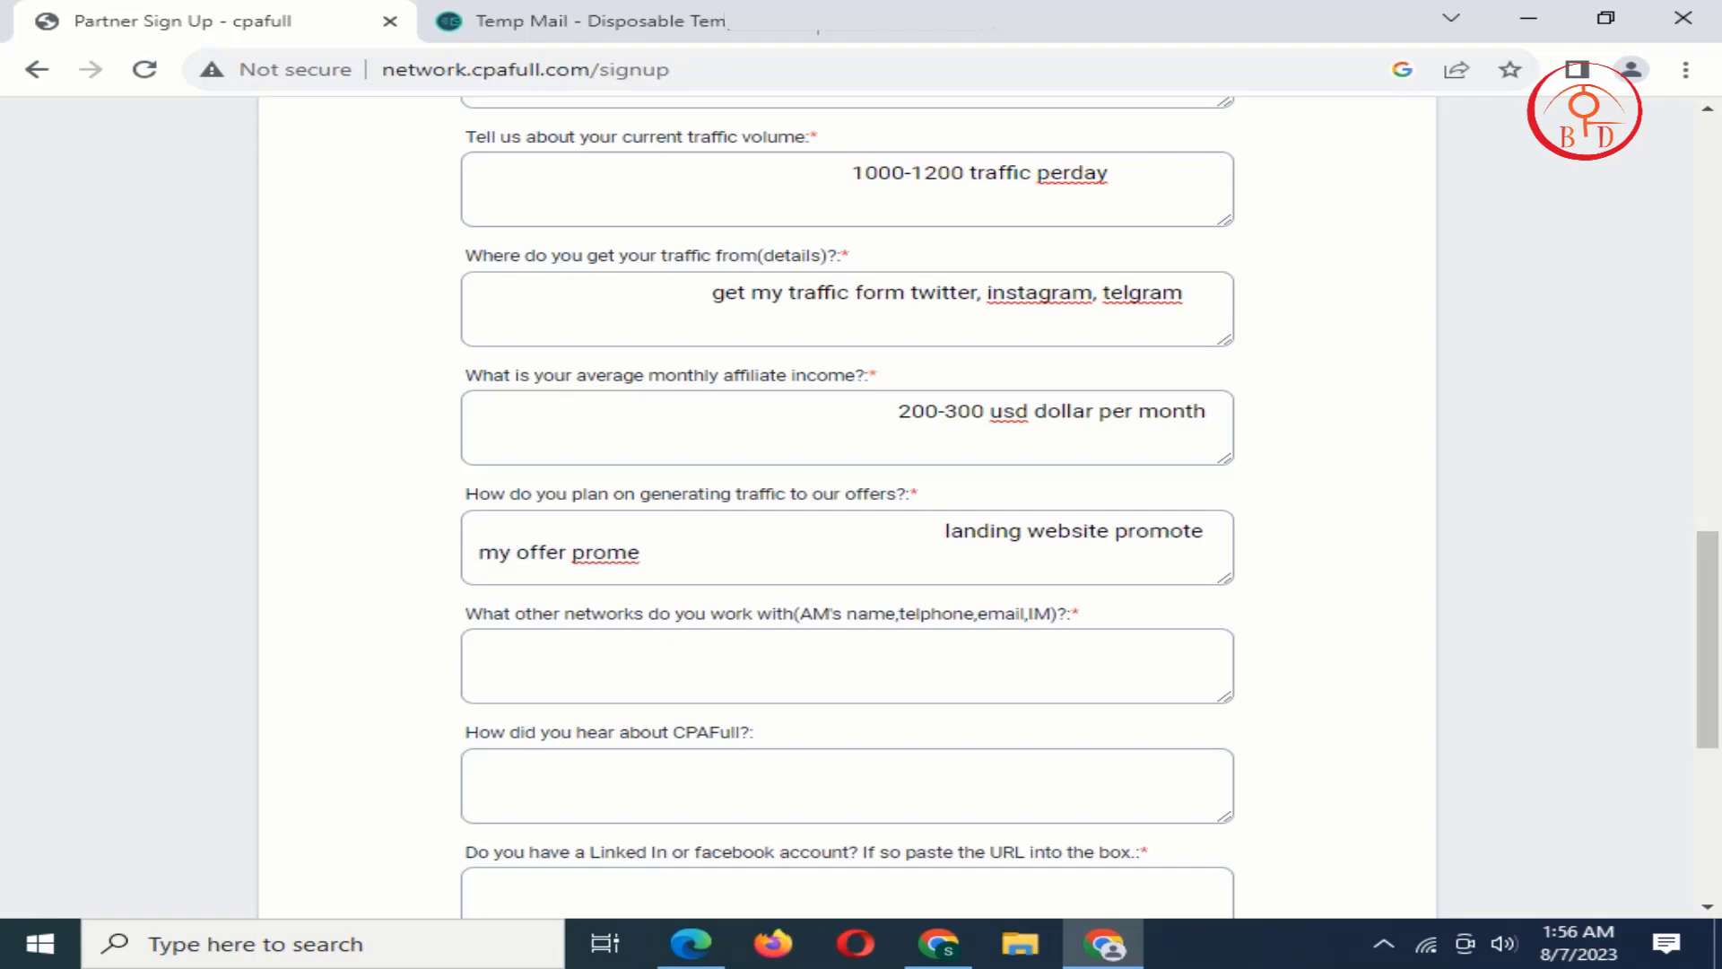
scroll(848, 507, "up", 5)
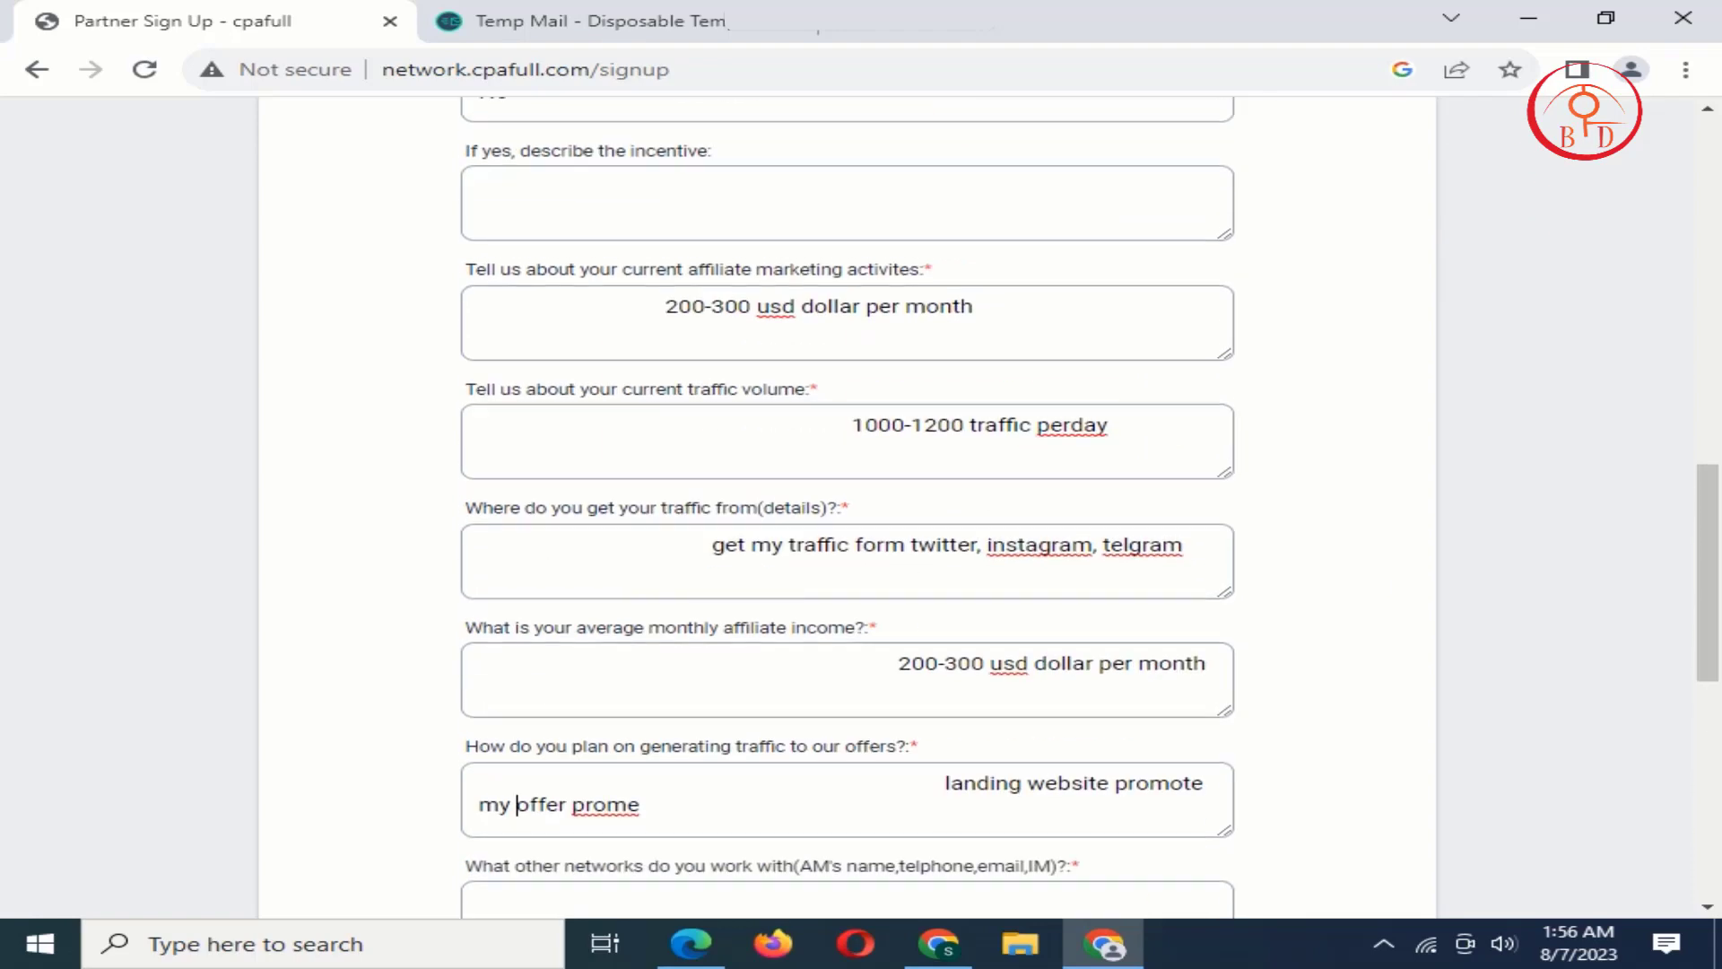
scroll(847, 507, "down", 3)
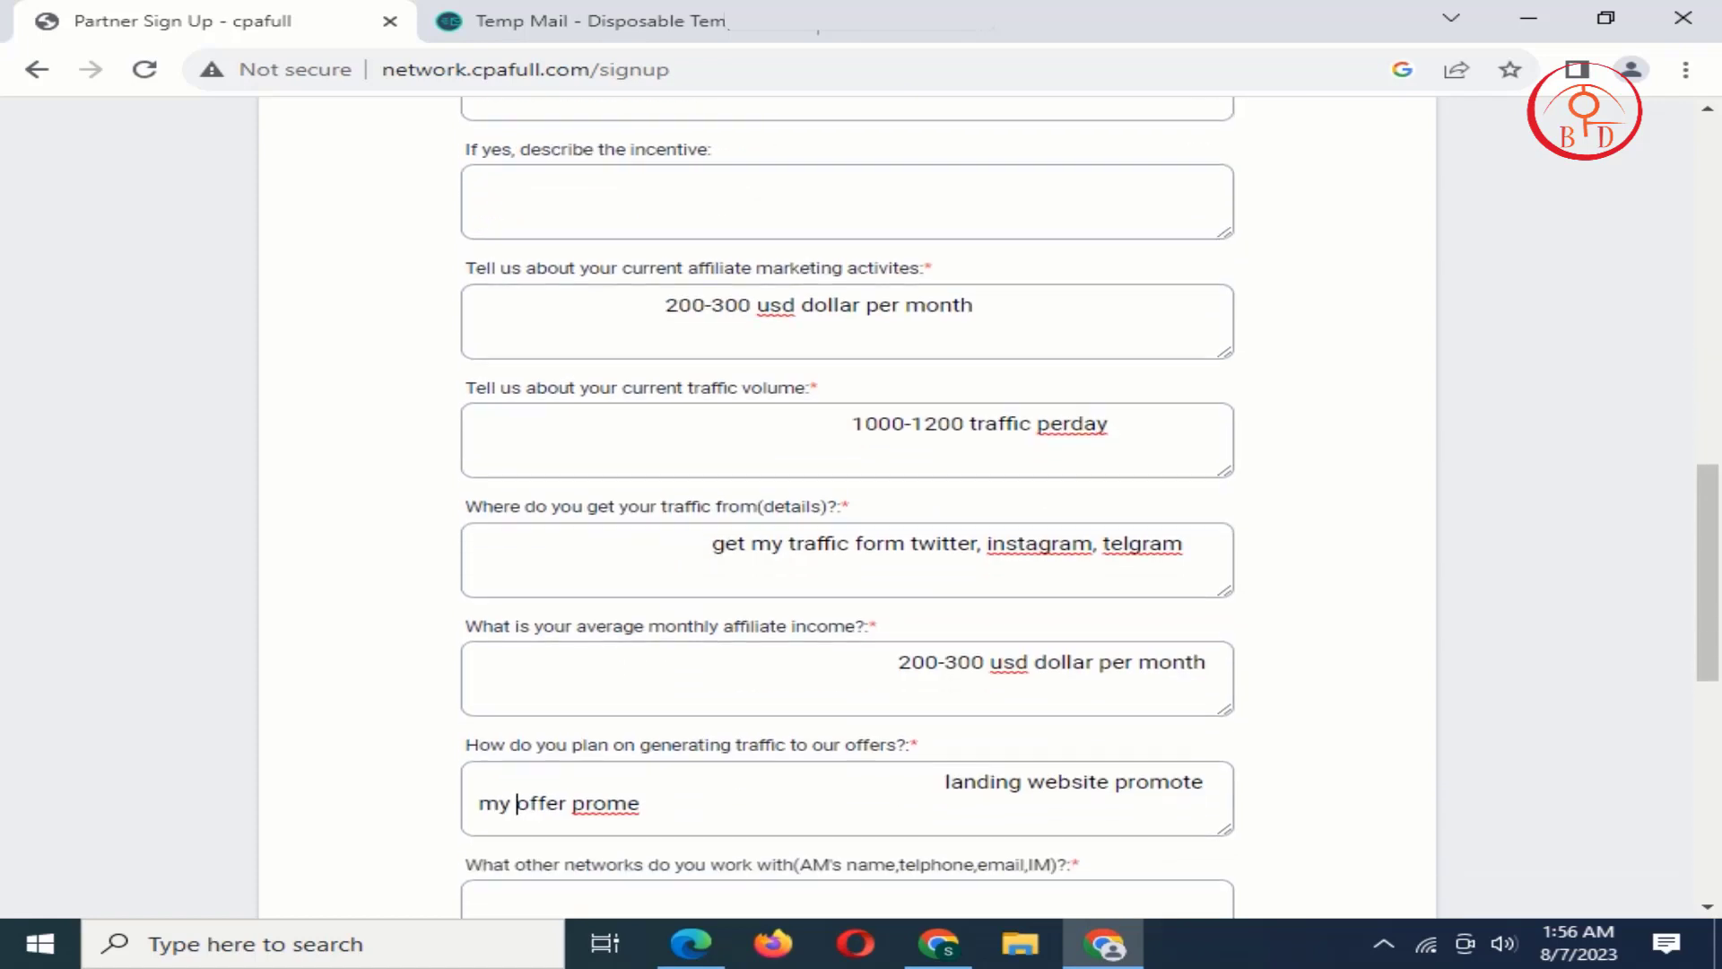
scroll(847, 507, "down", 2)
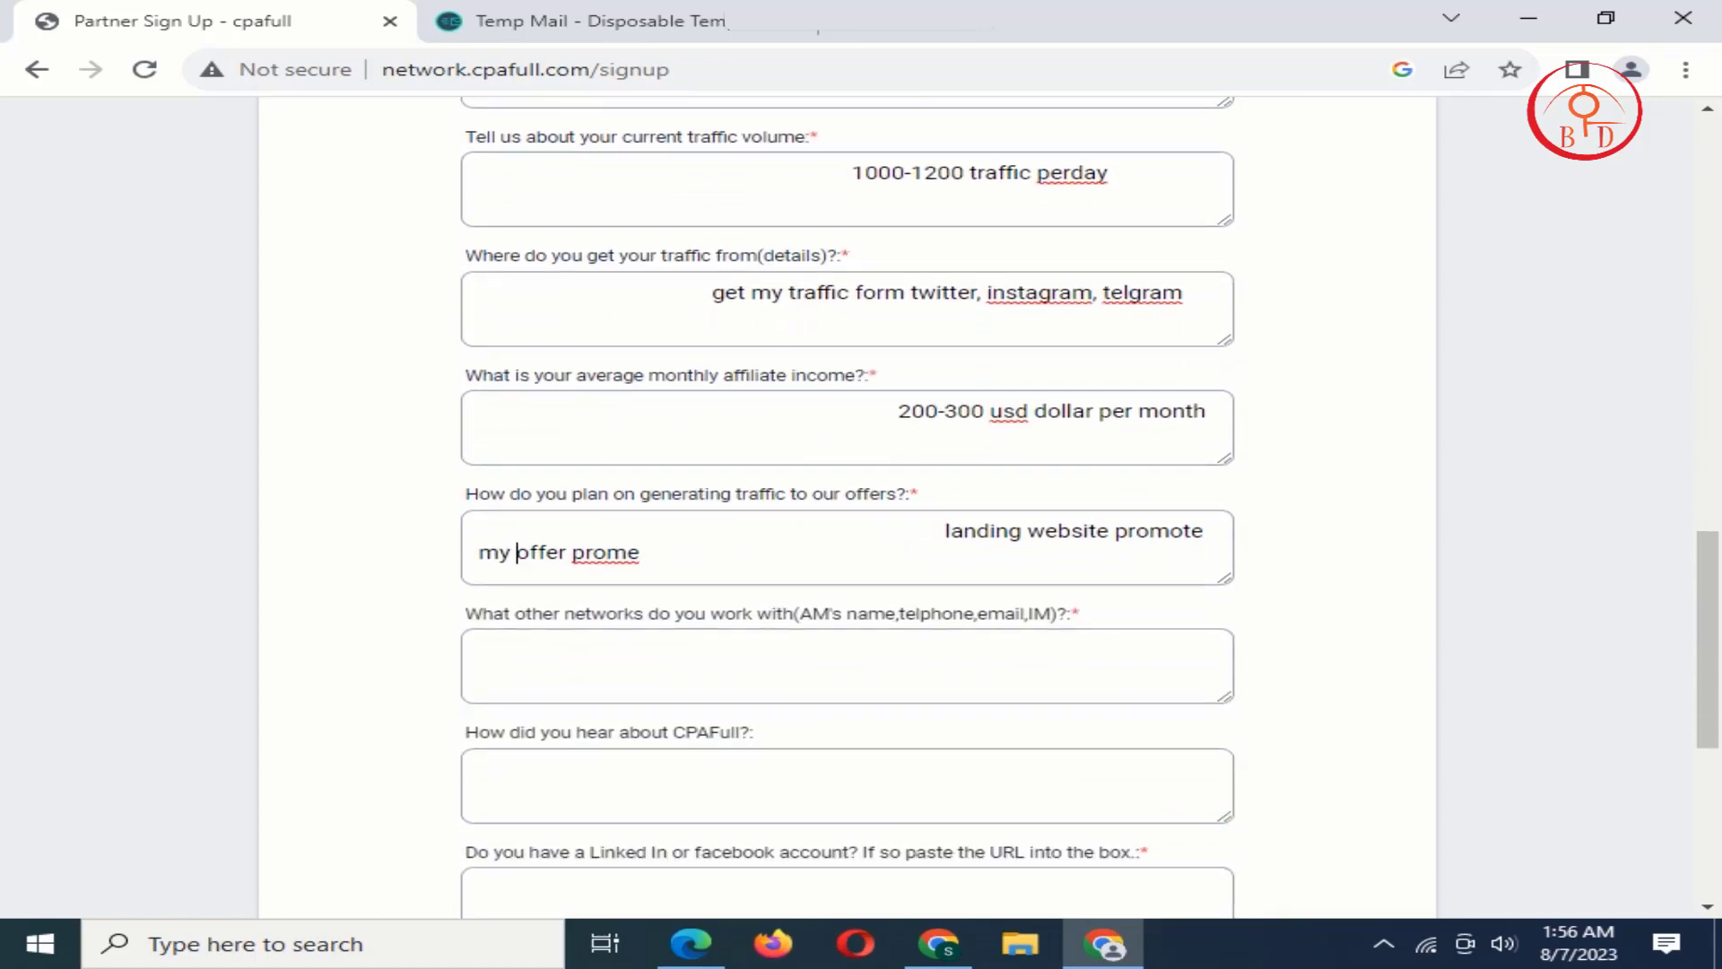
scroll(848, 507, "down", 3)
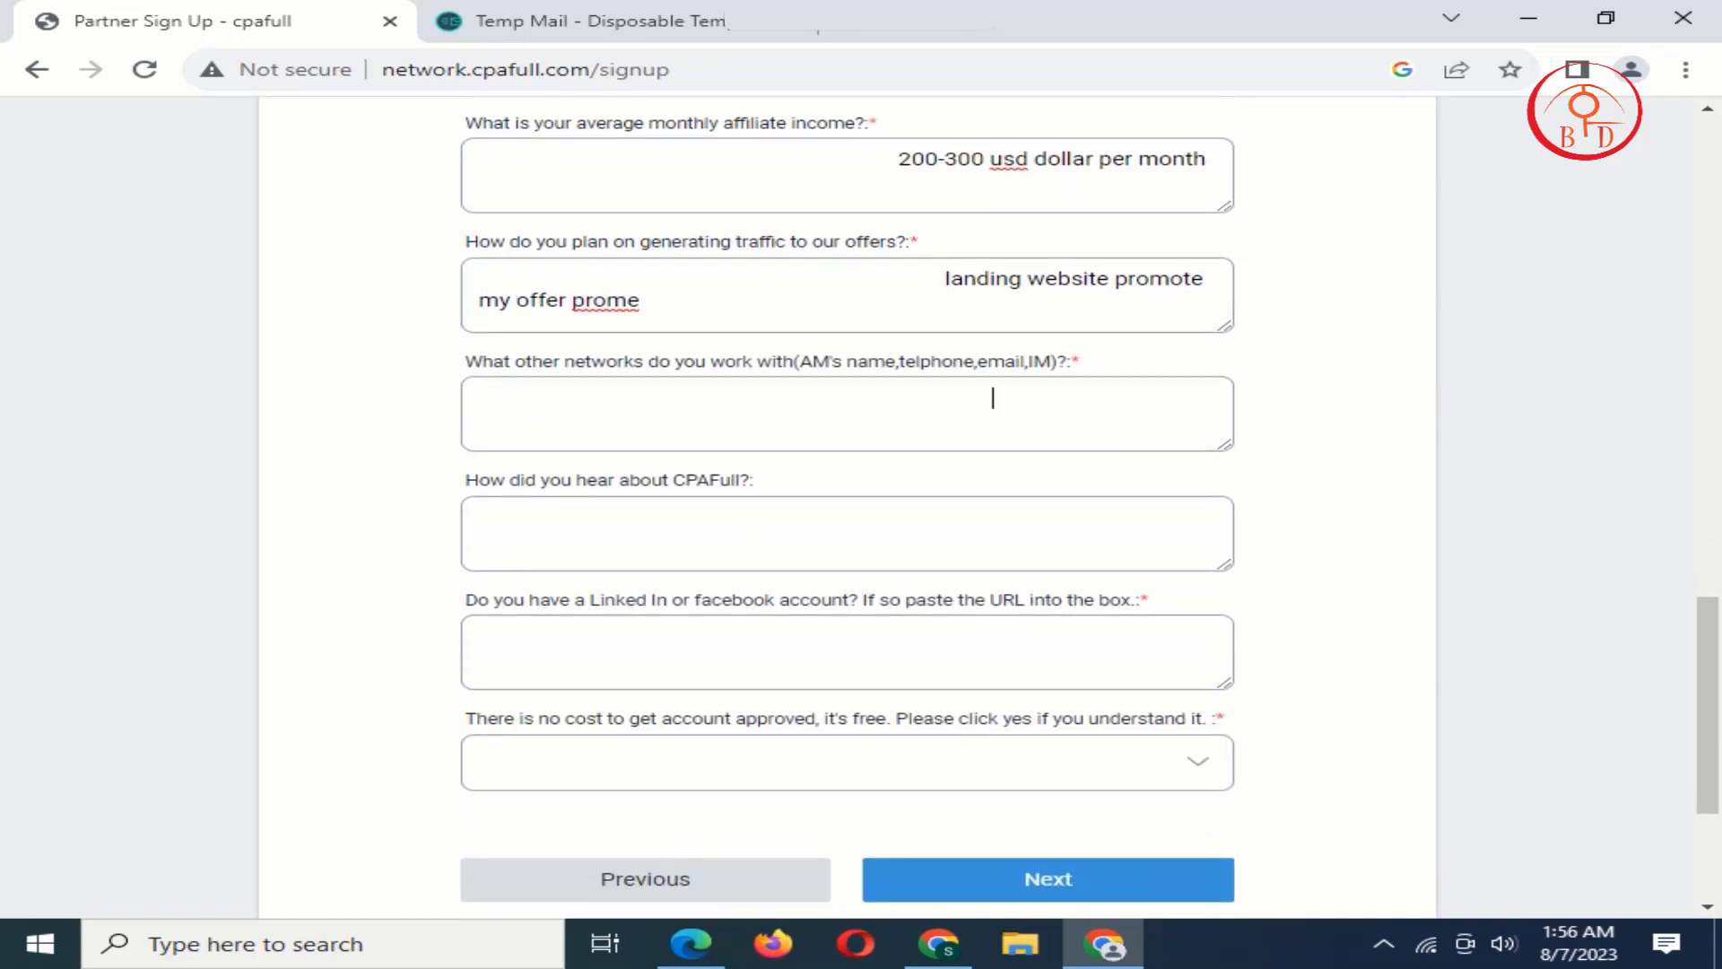
Step: Highlight the other-networks question and place the cursor in its answer box
left_click_drag(465, 361, 1080, 362)
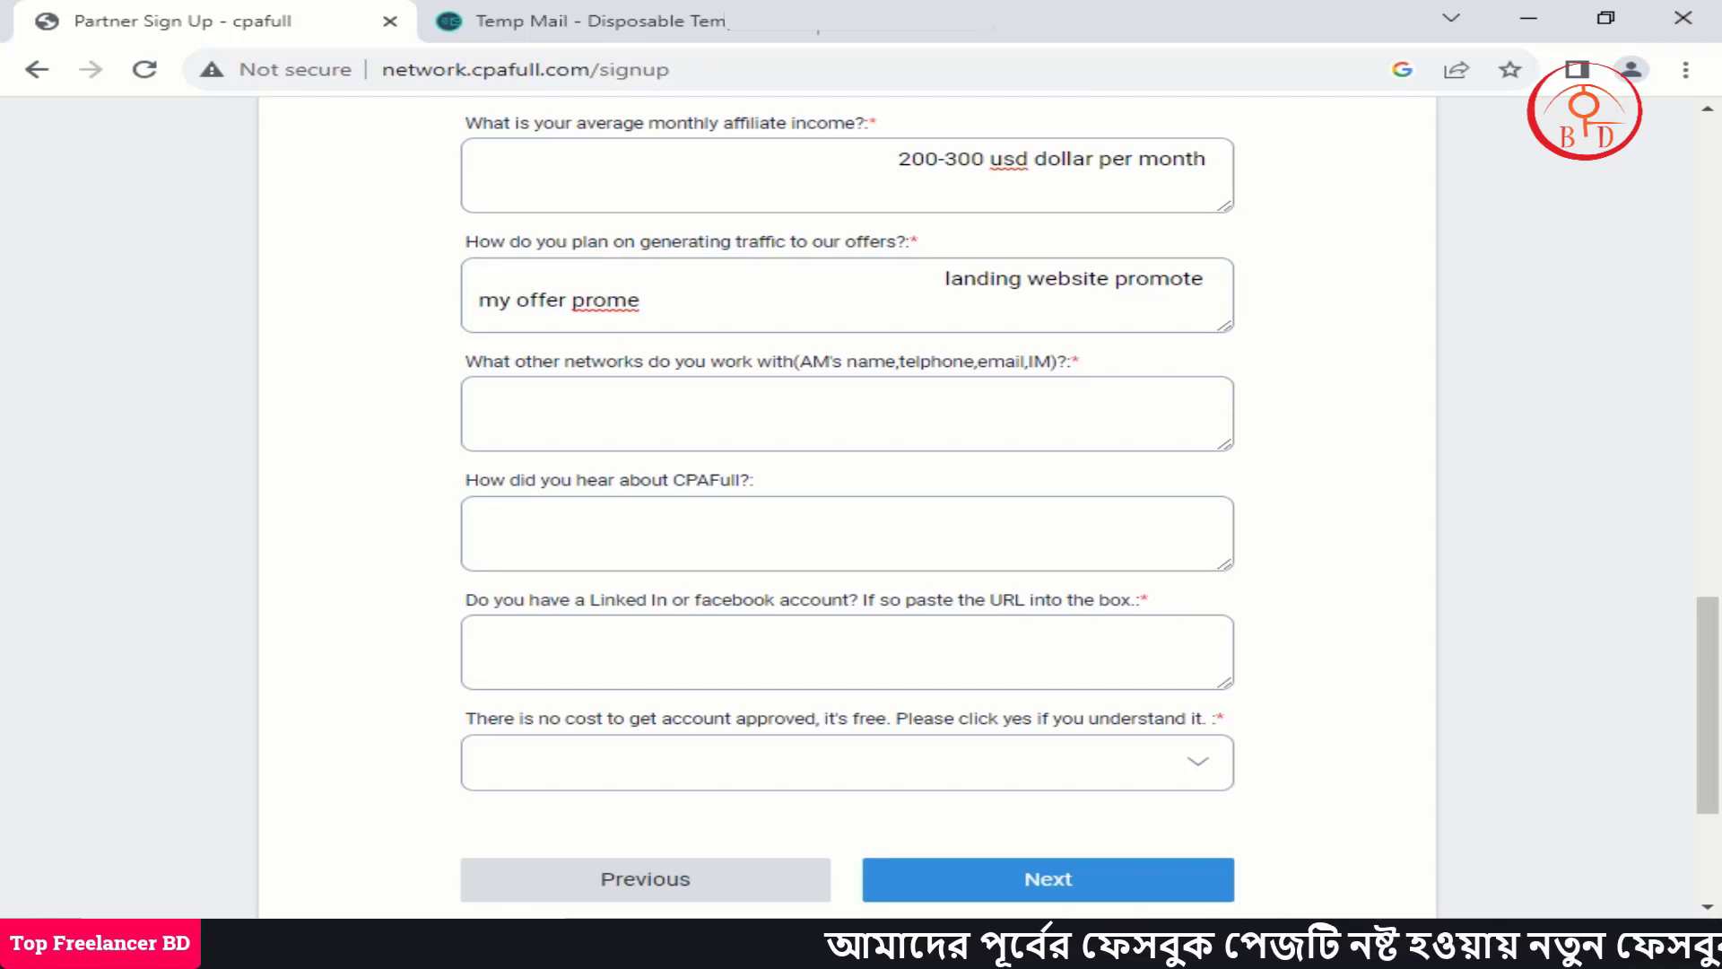
left_click_drag(465, 361, 1082, 361)
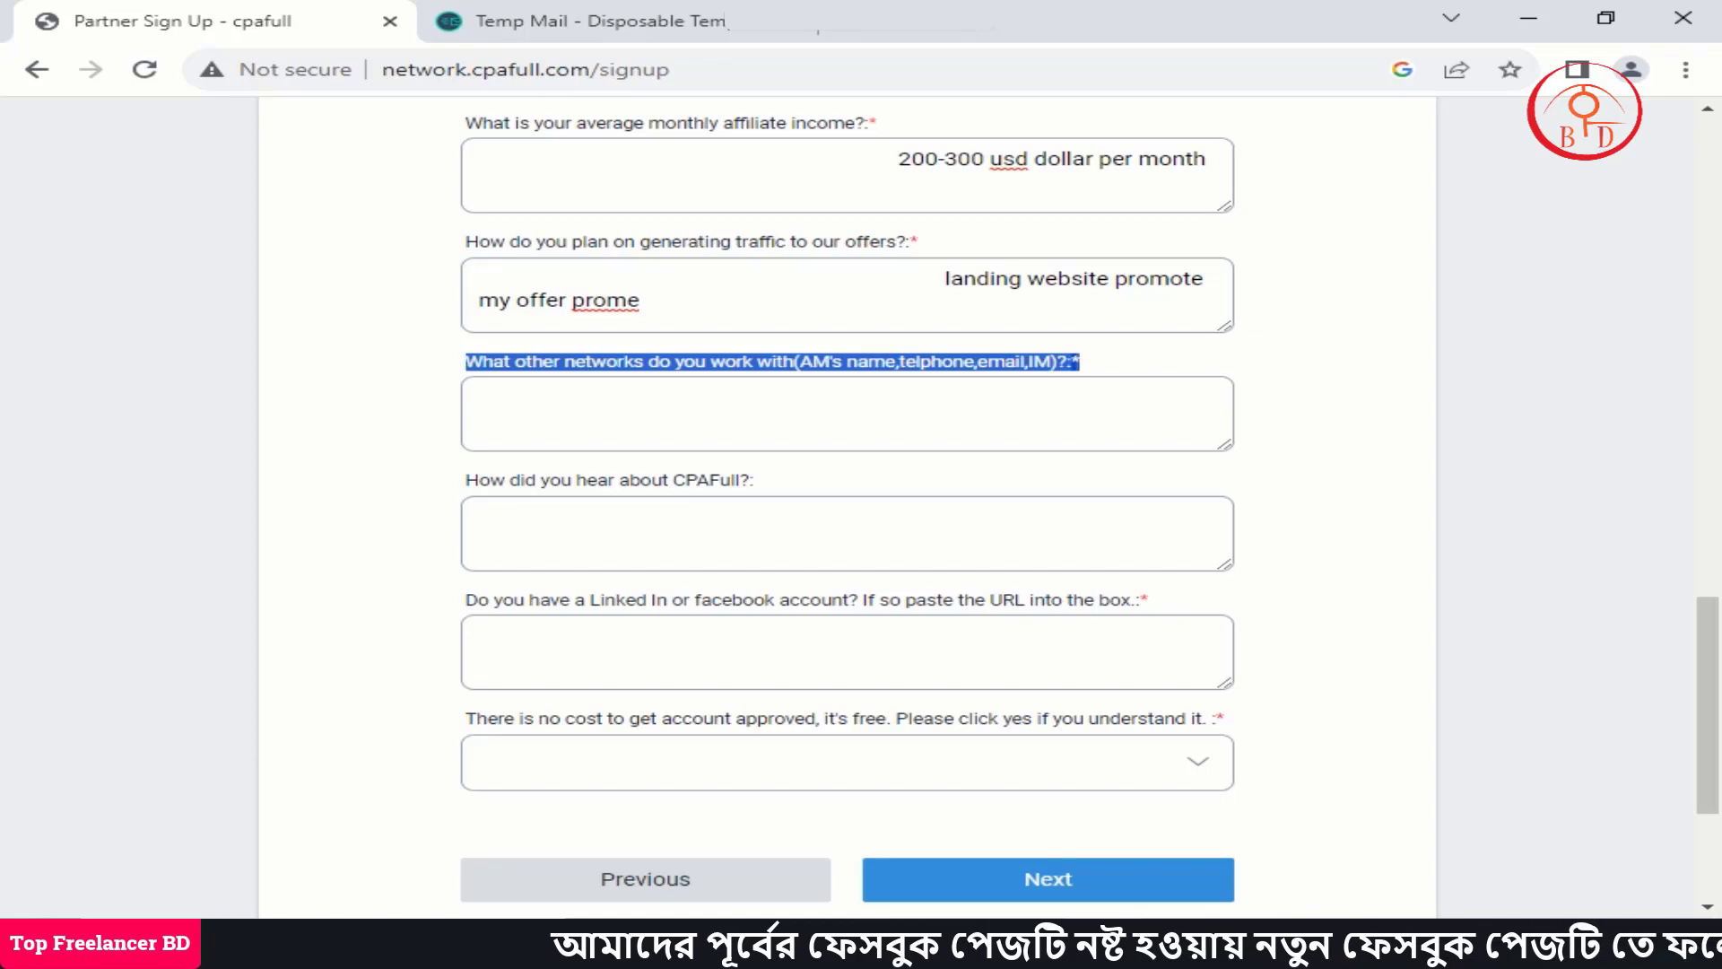
left_click(1082, 361)
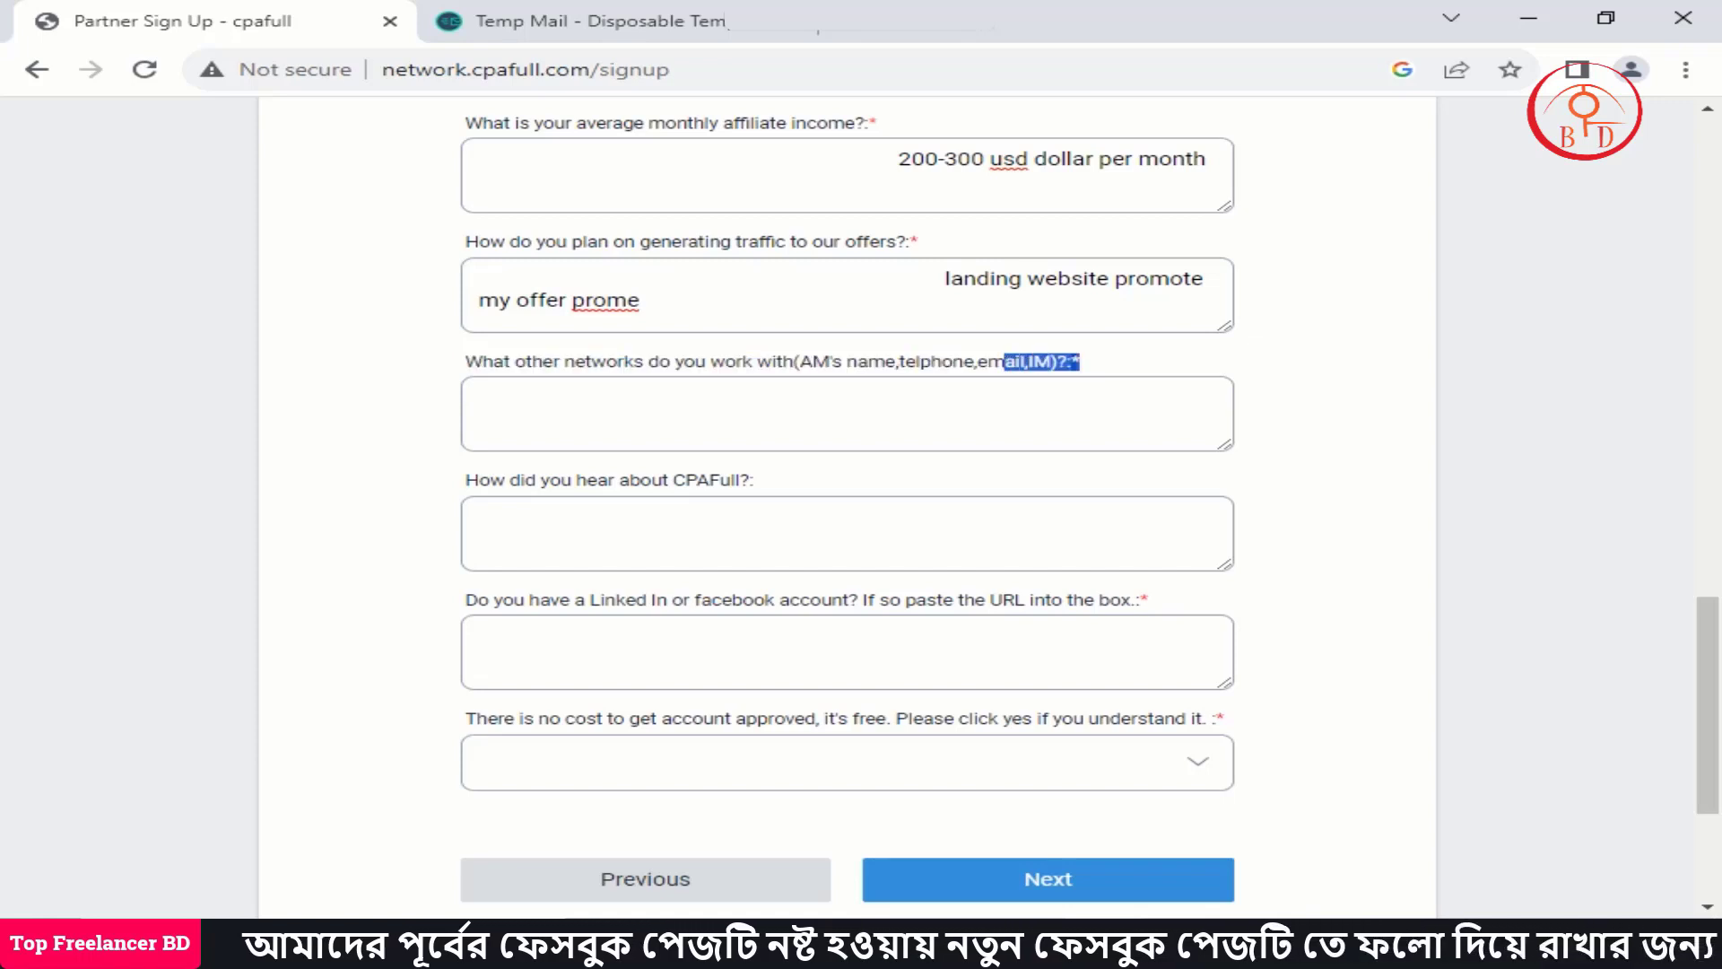
left_click_drag(1080, 361, 494, 361)
left_click(493, 361)
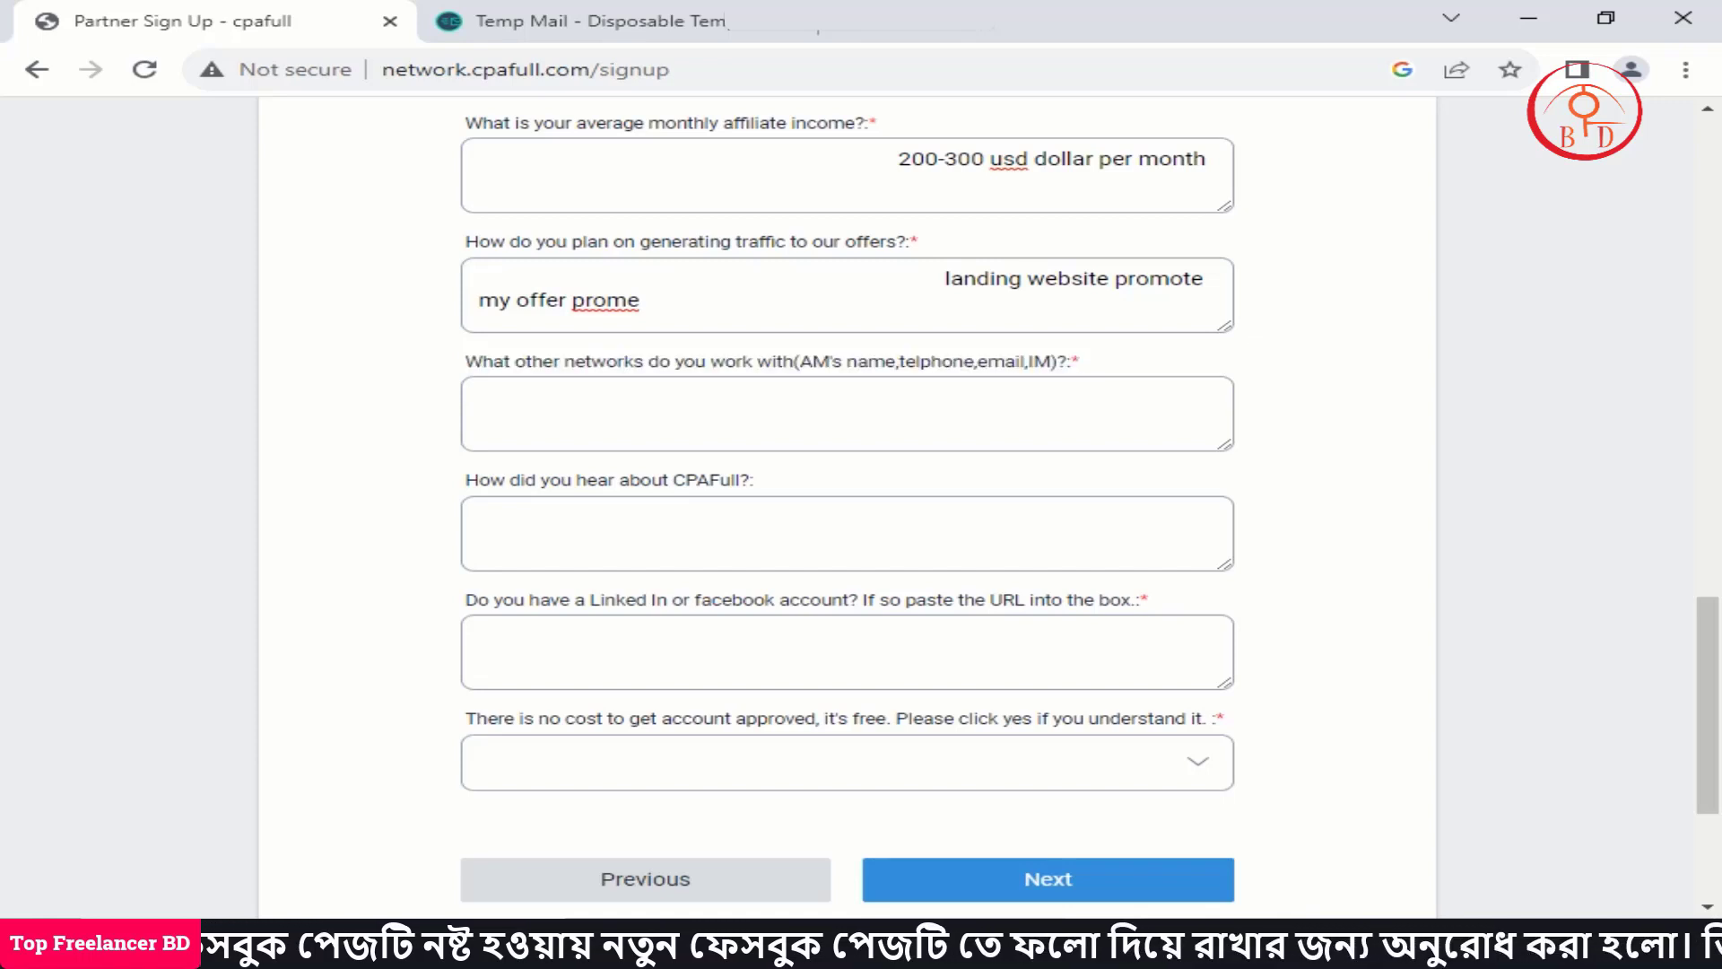
left_click_drag(465, 361, 1082, 361)
left_click(899, 398)
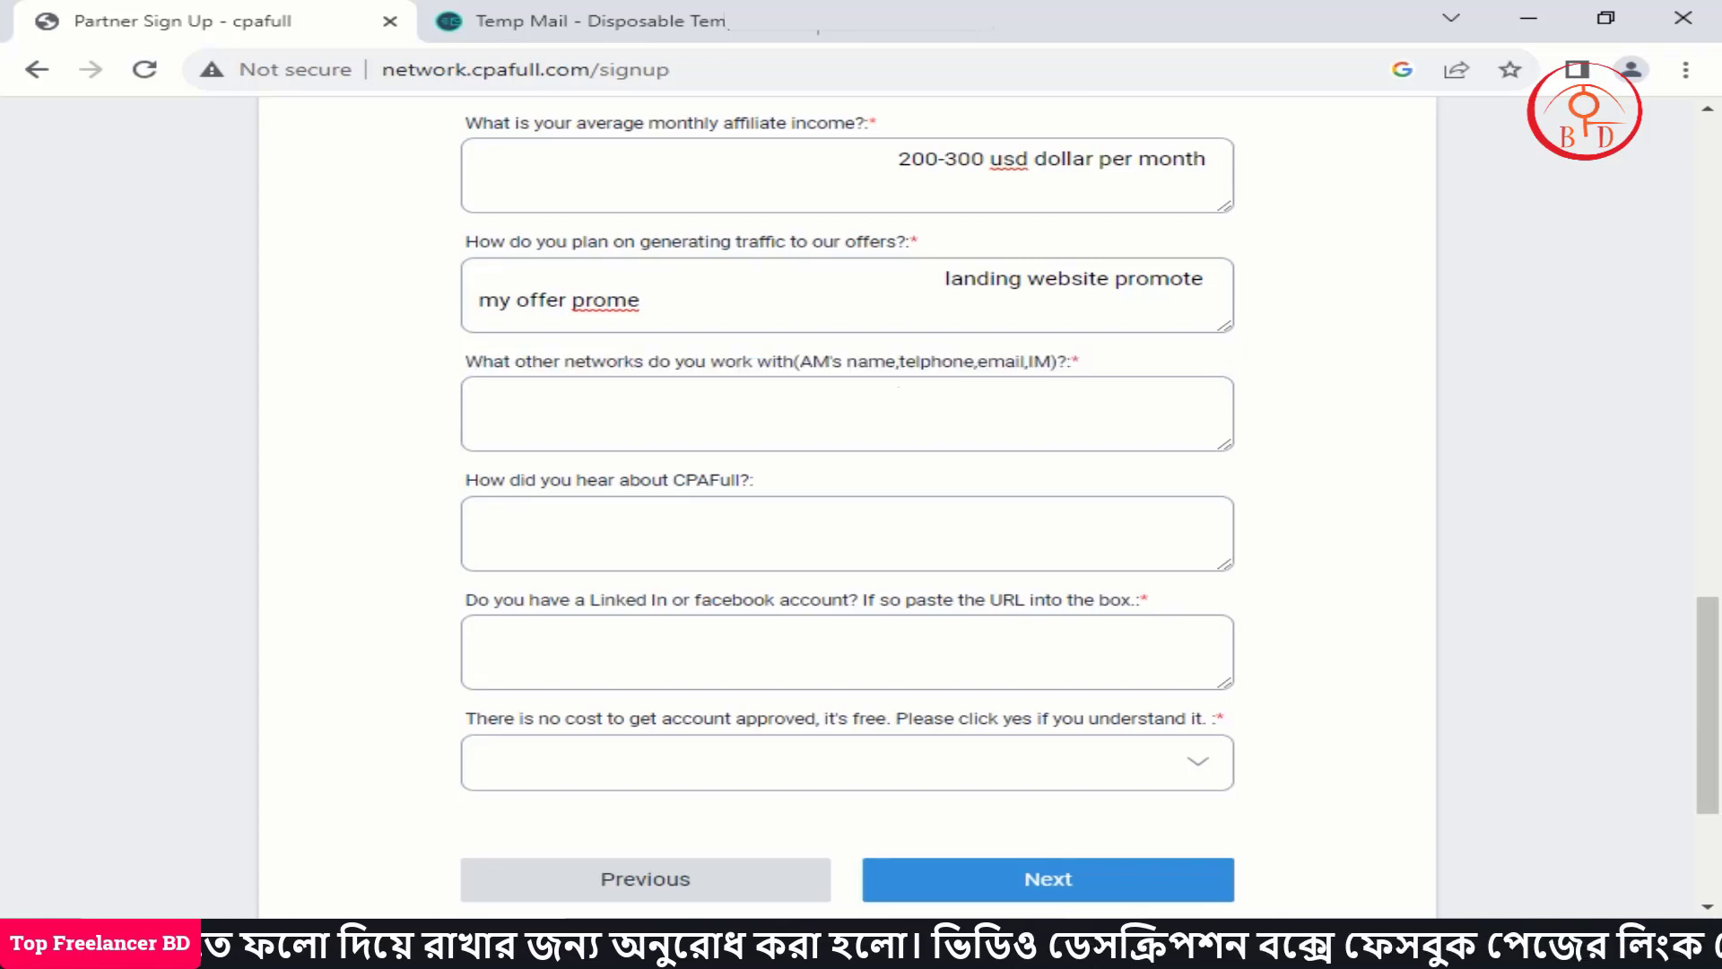
Step: Answer with the contact's name and, on a new line, the pasted temporary e-mail address
type("name")
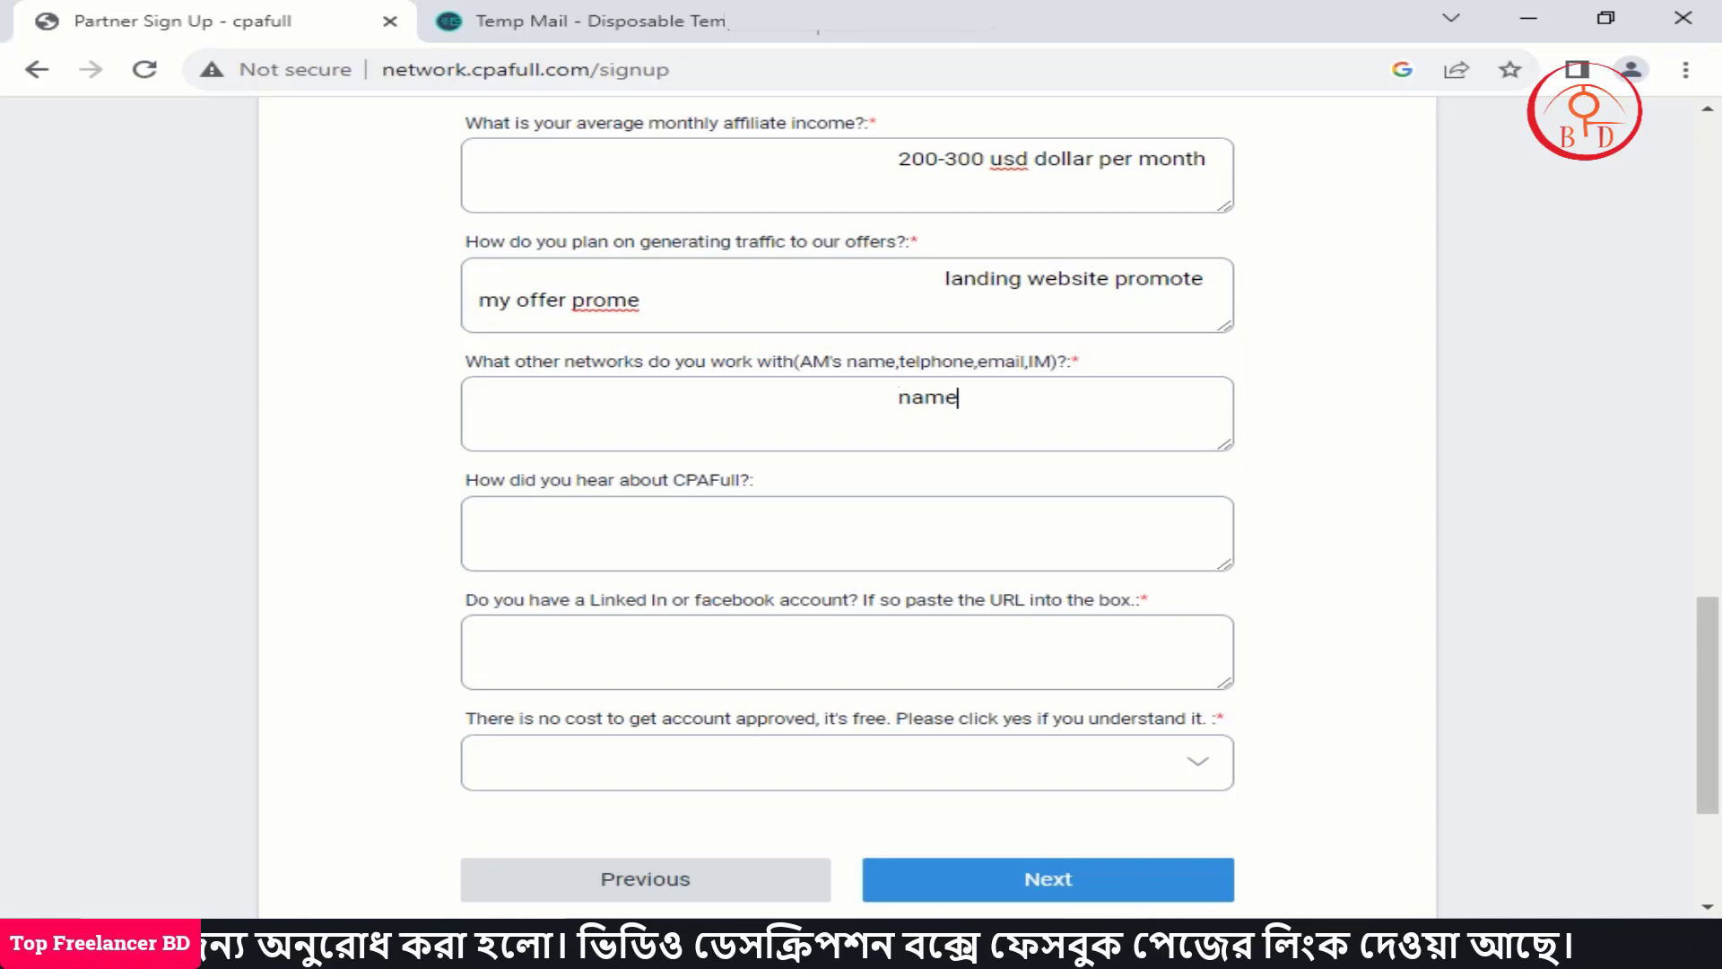
type("; n")
key("BackSpace")
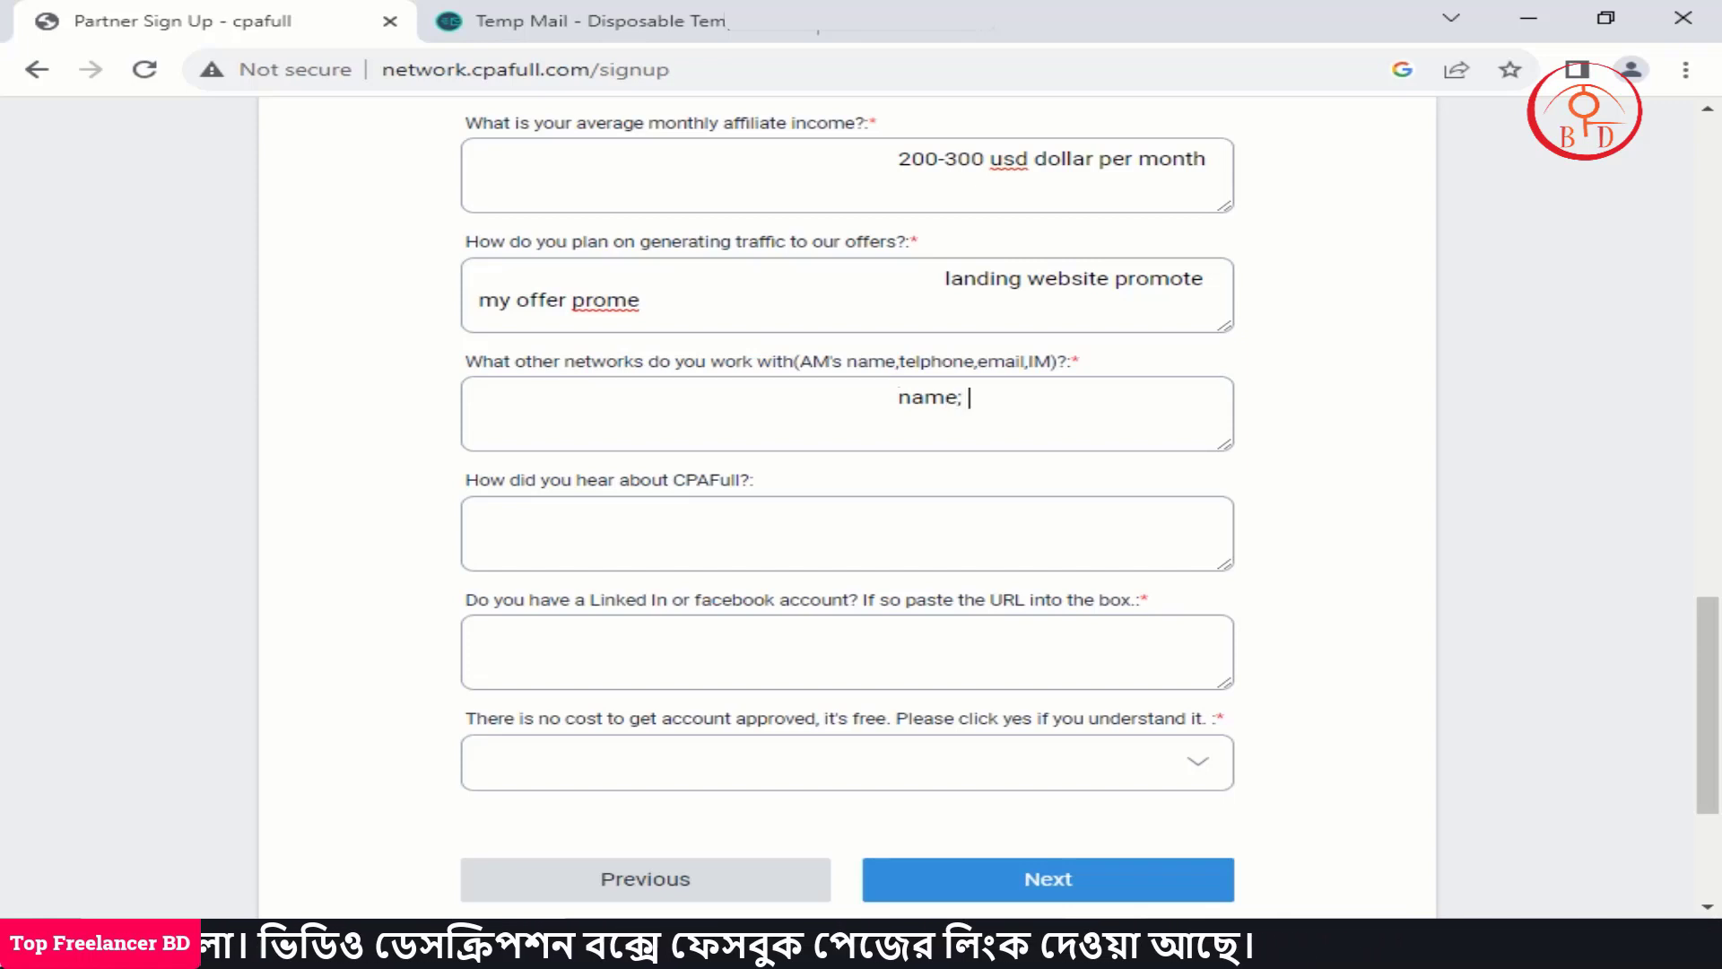
type("Anna")
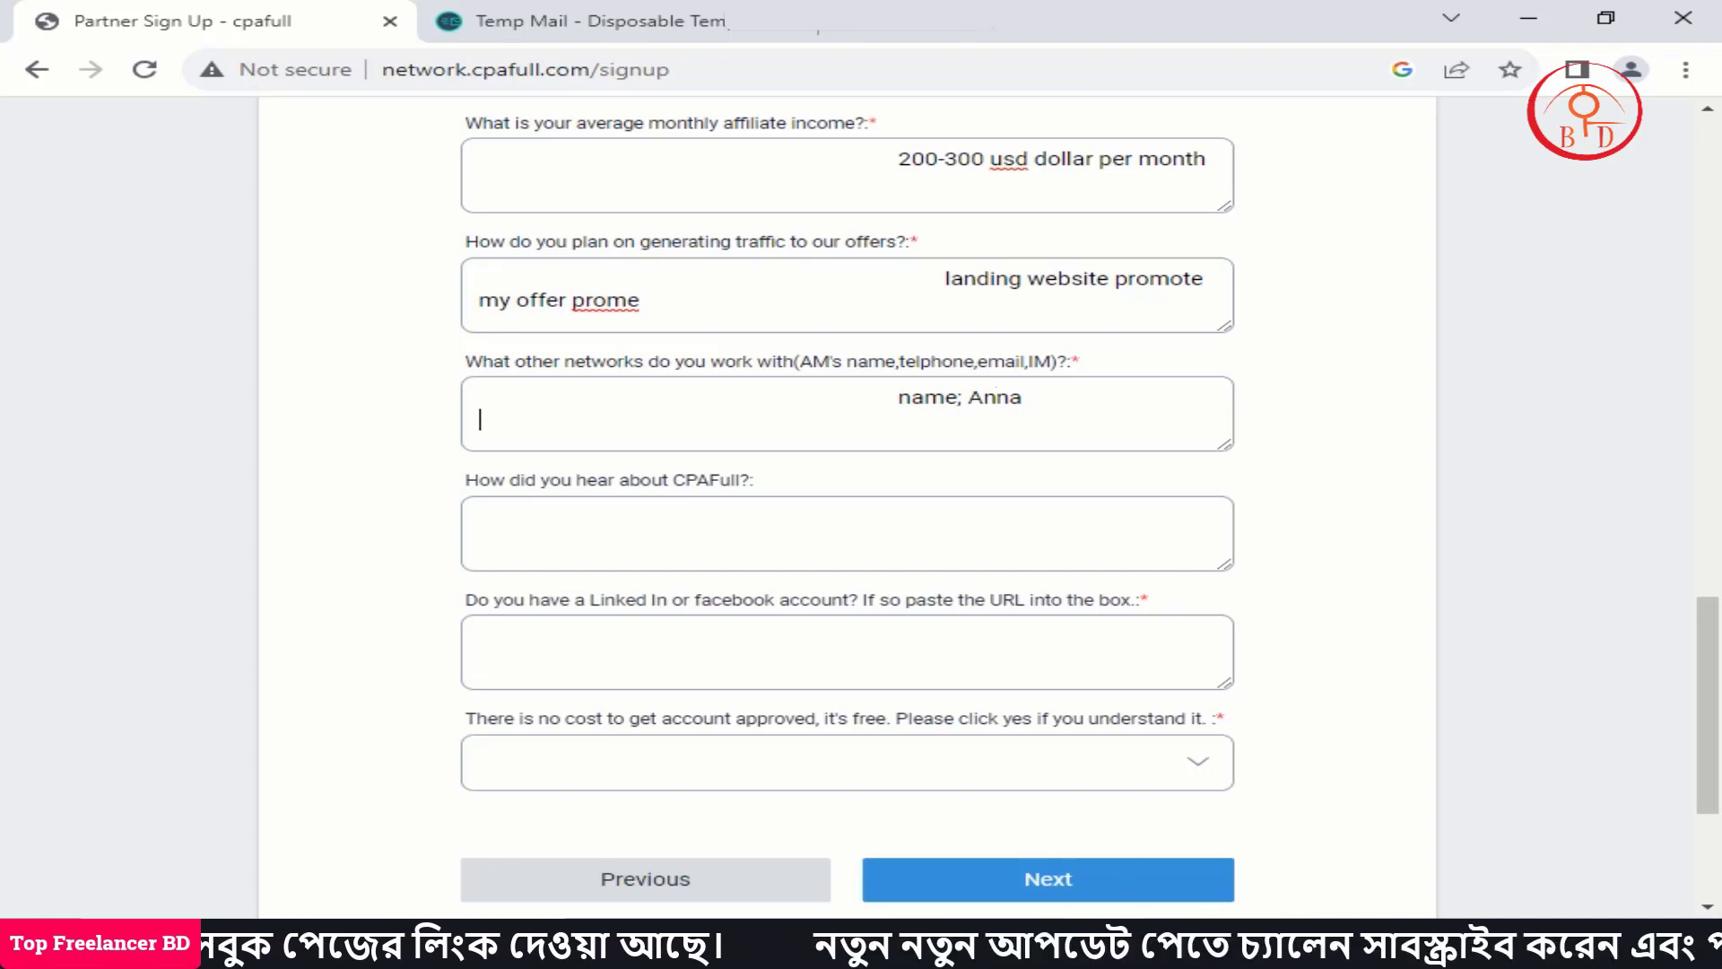
key("Return")
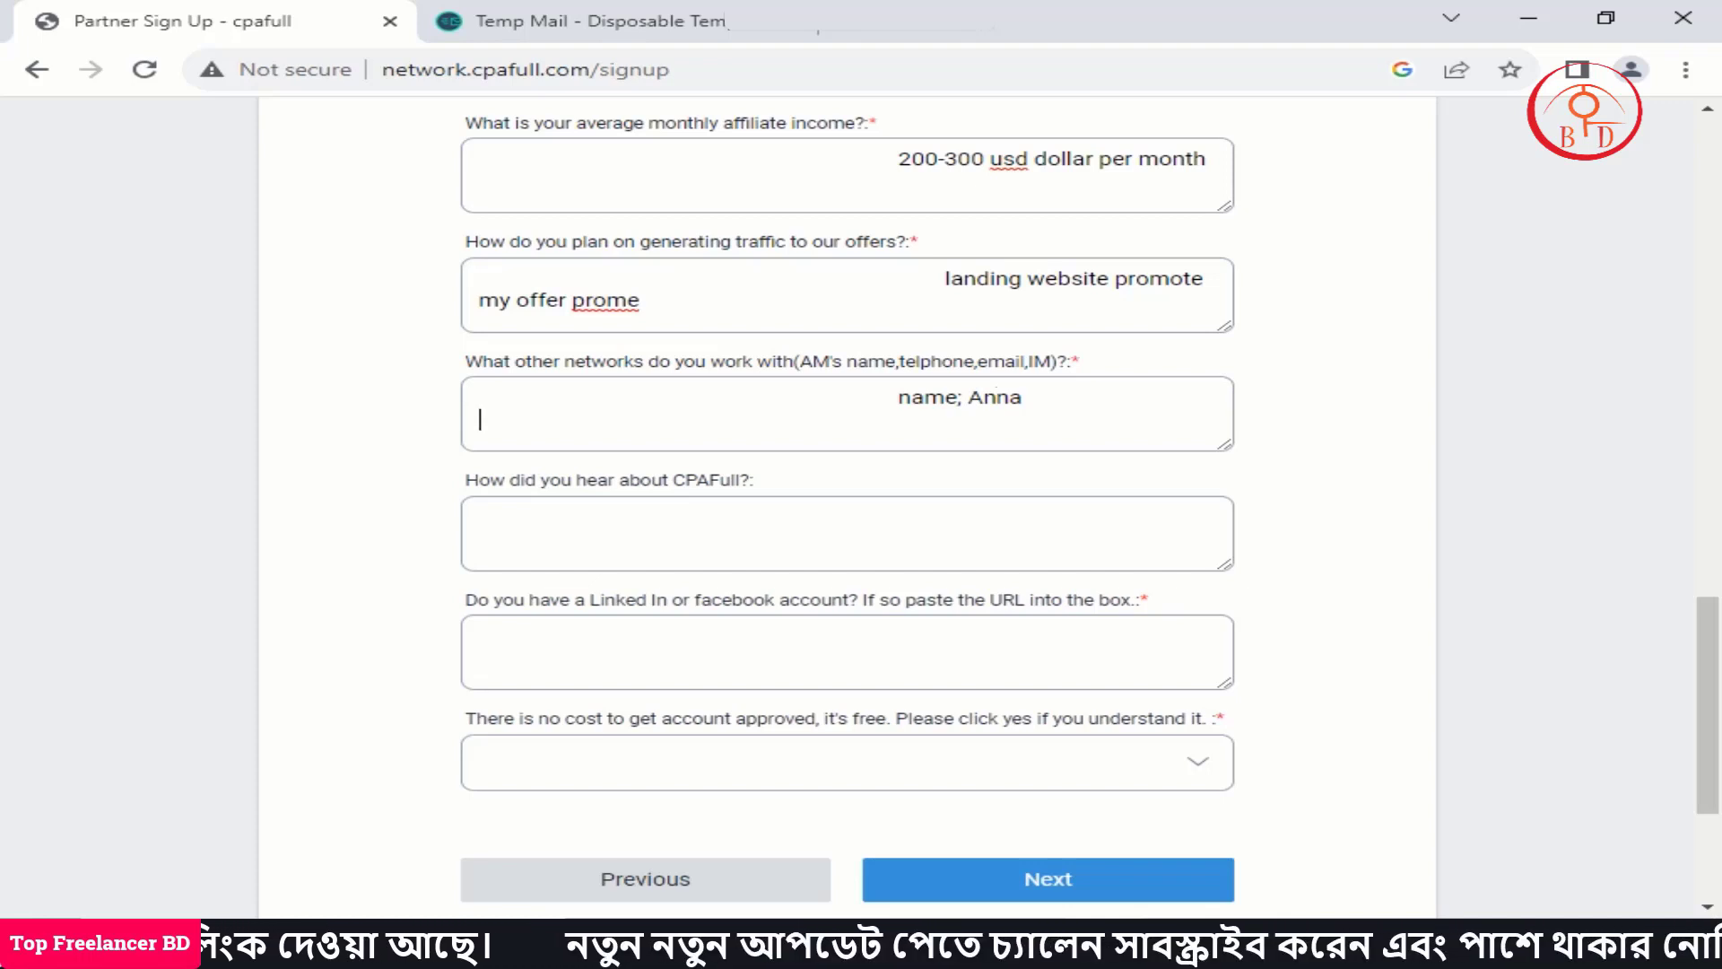
type("email")
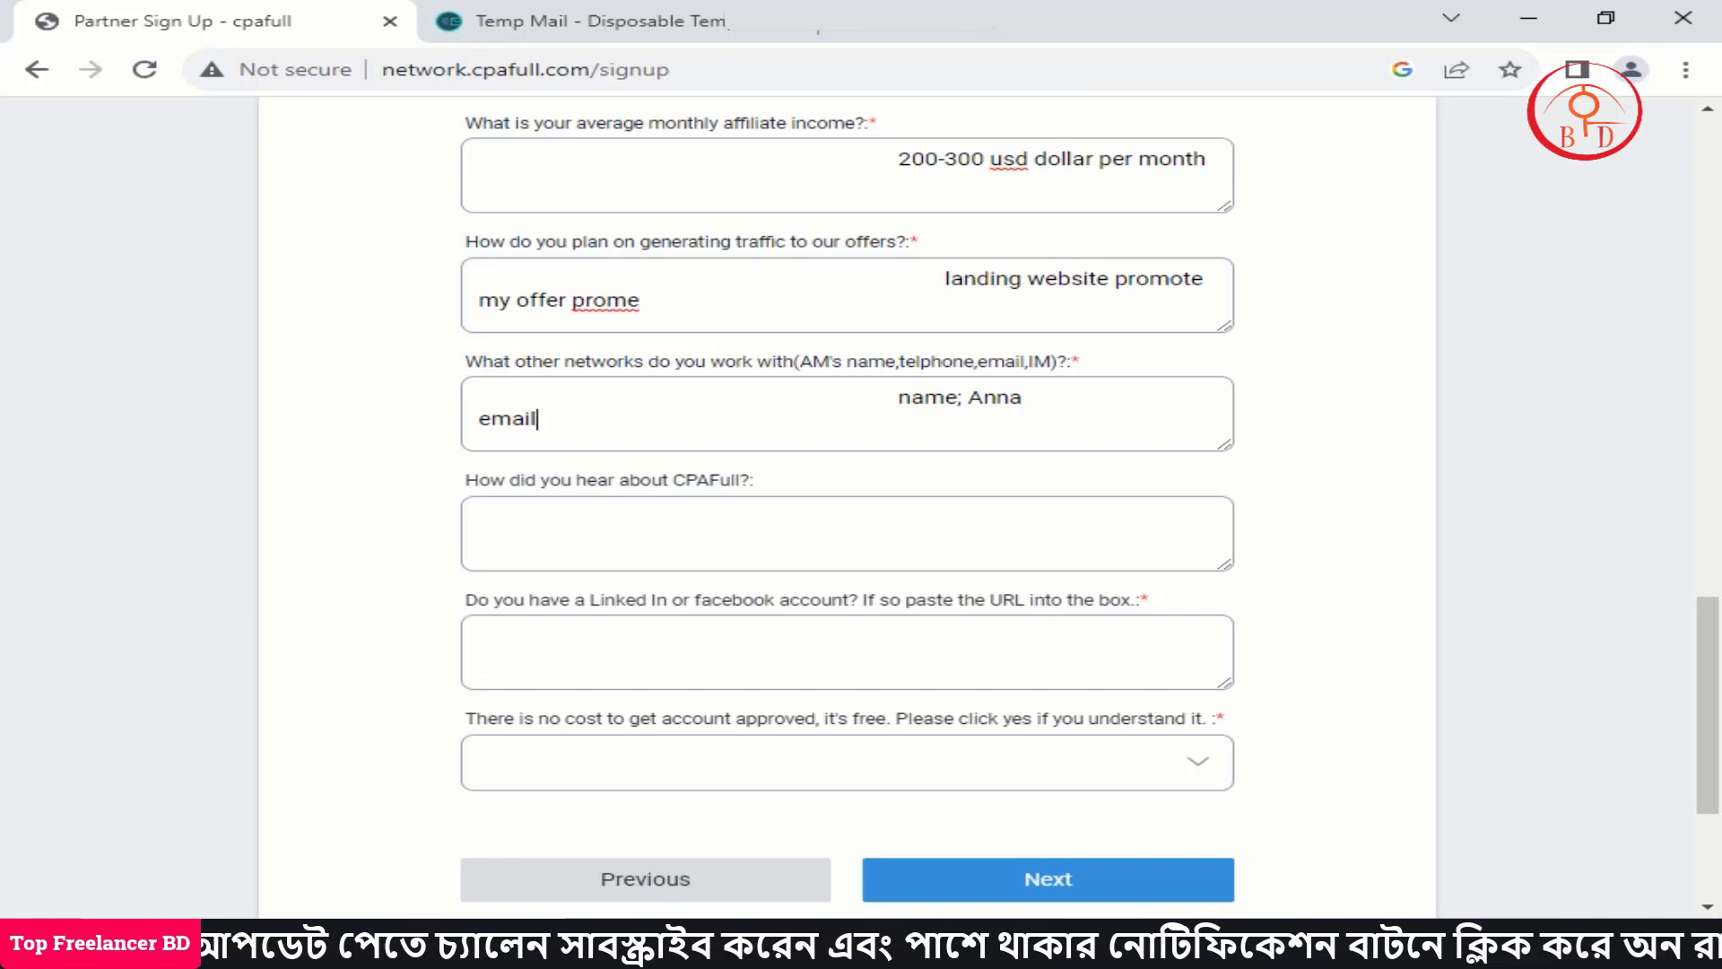
type(":")
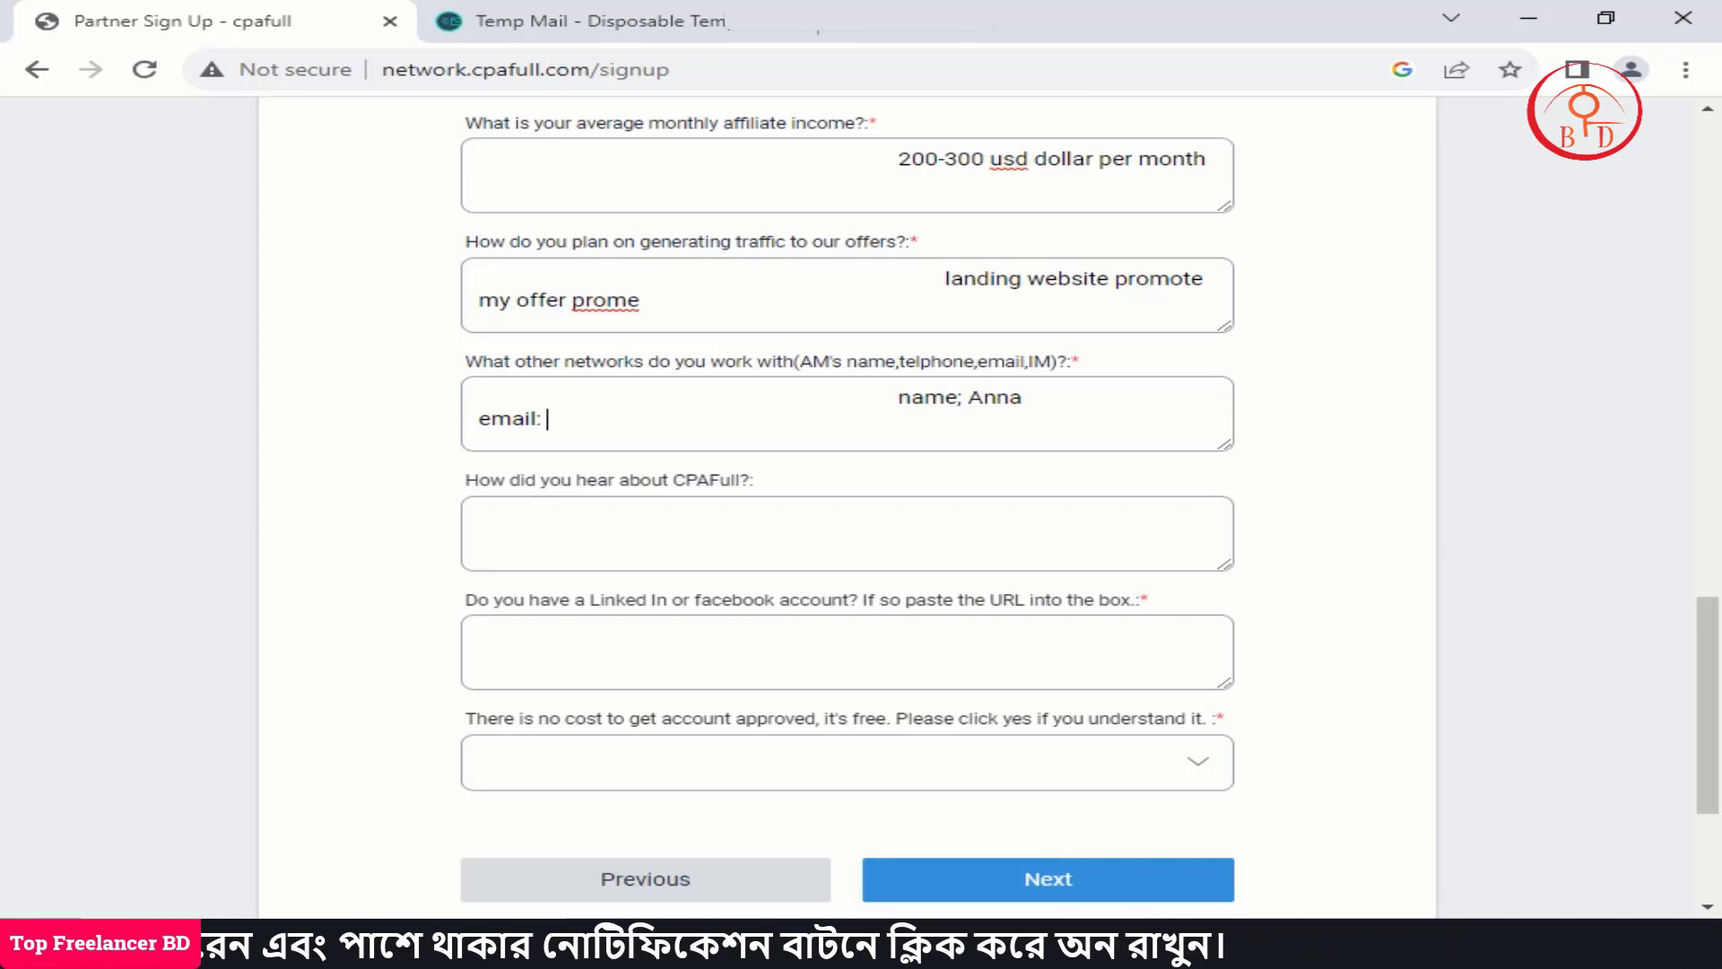
key("super+v")
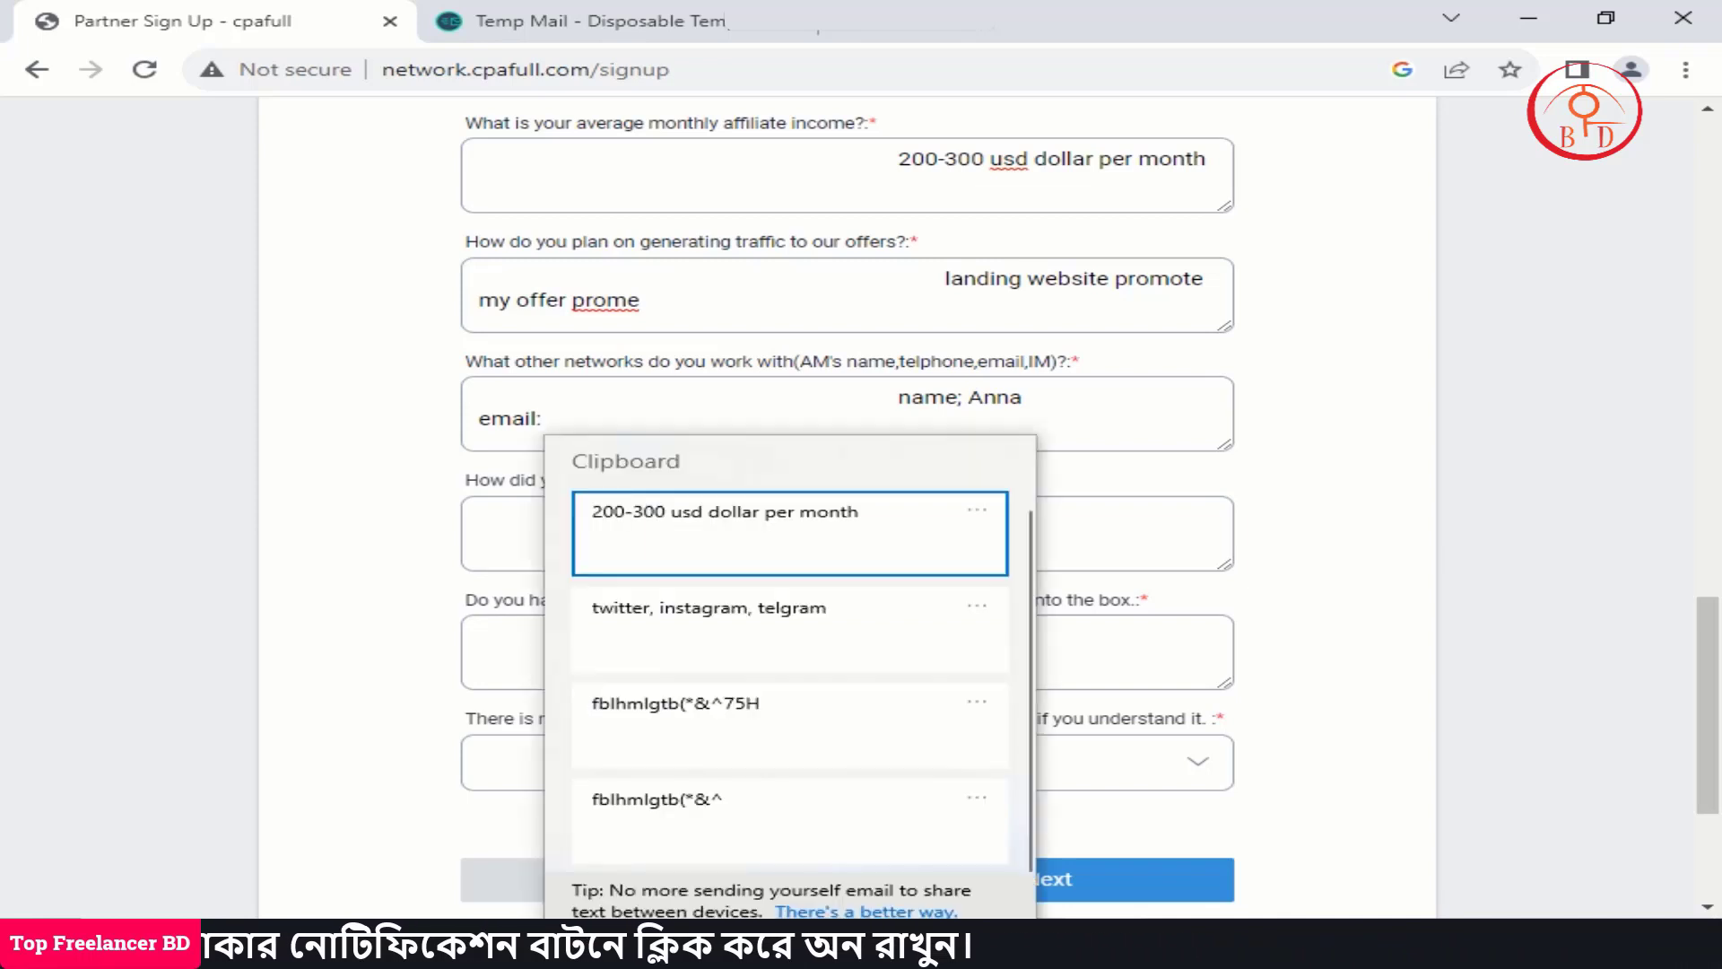
key("Down")
key("Down")
key("Down")
key("Down")
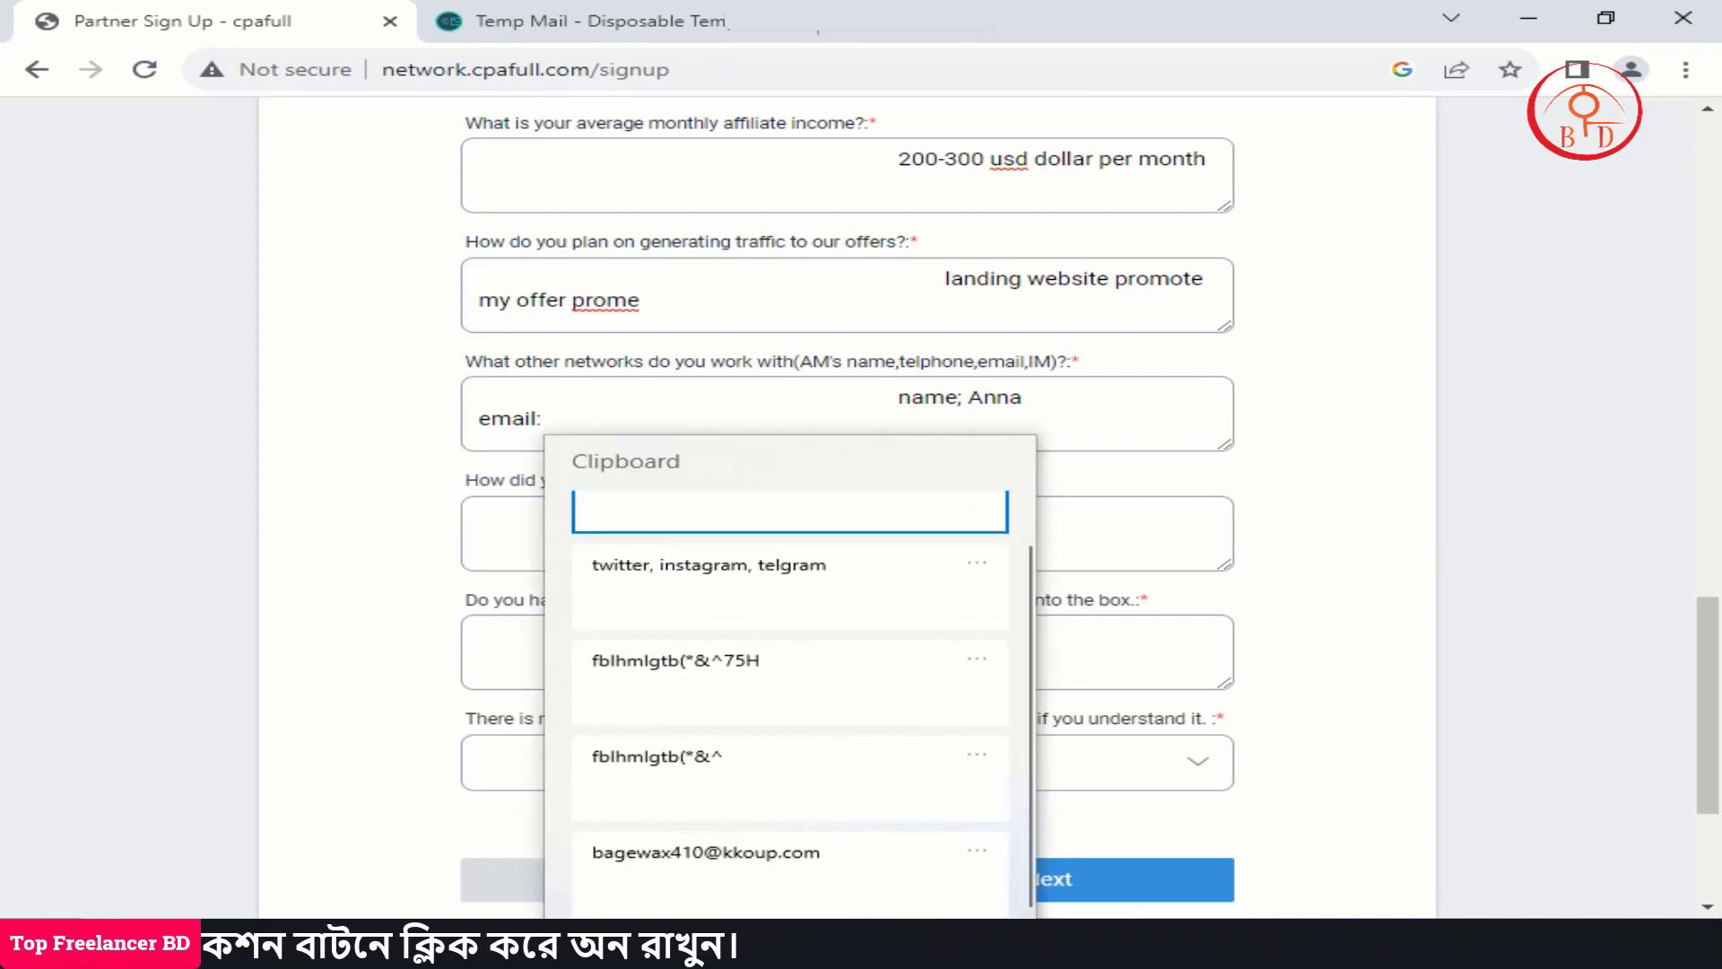
key("Return")
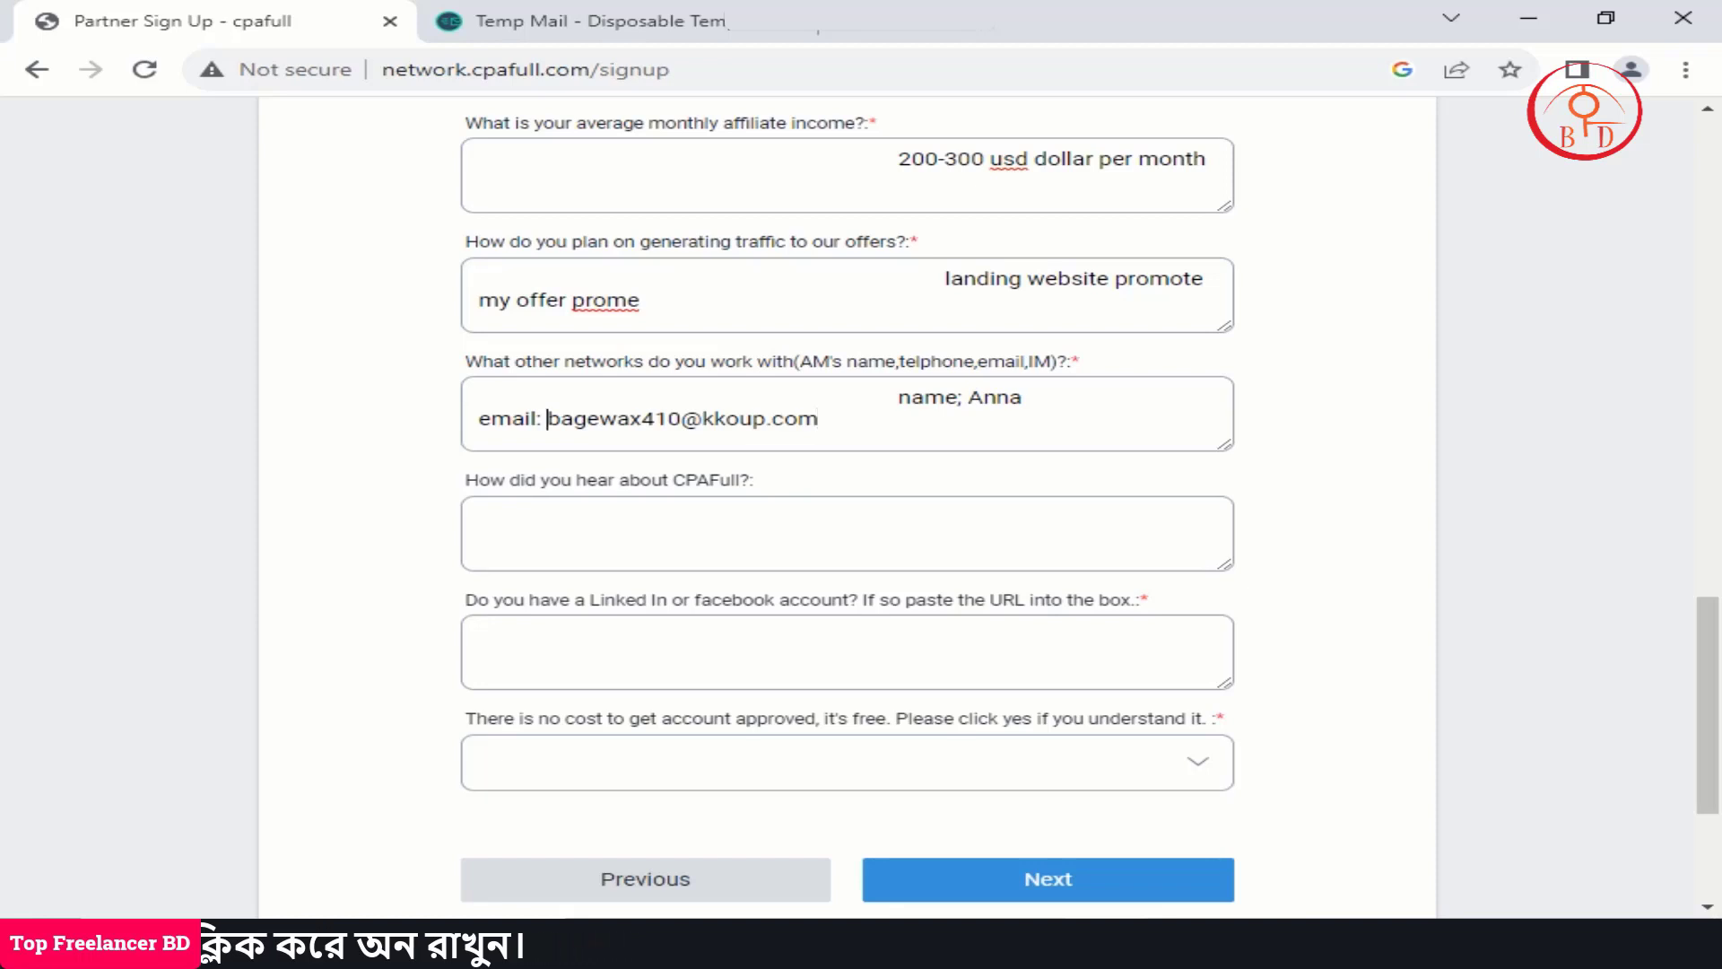
key("ctrl+shift+End")
key("Right")
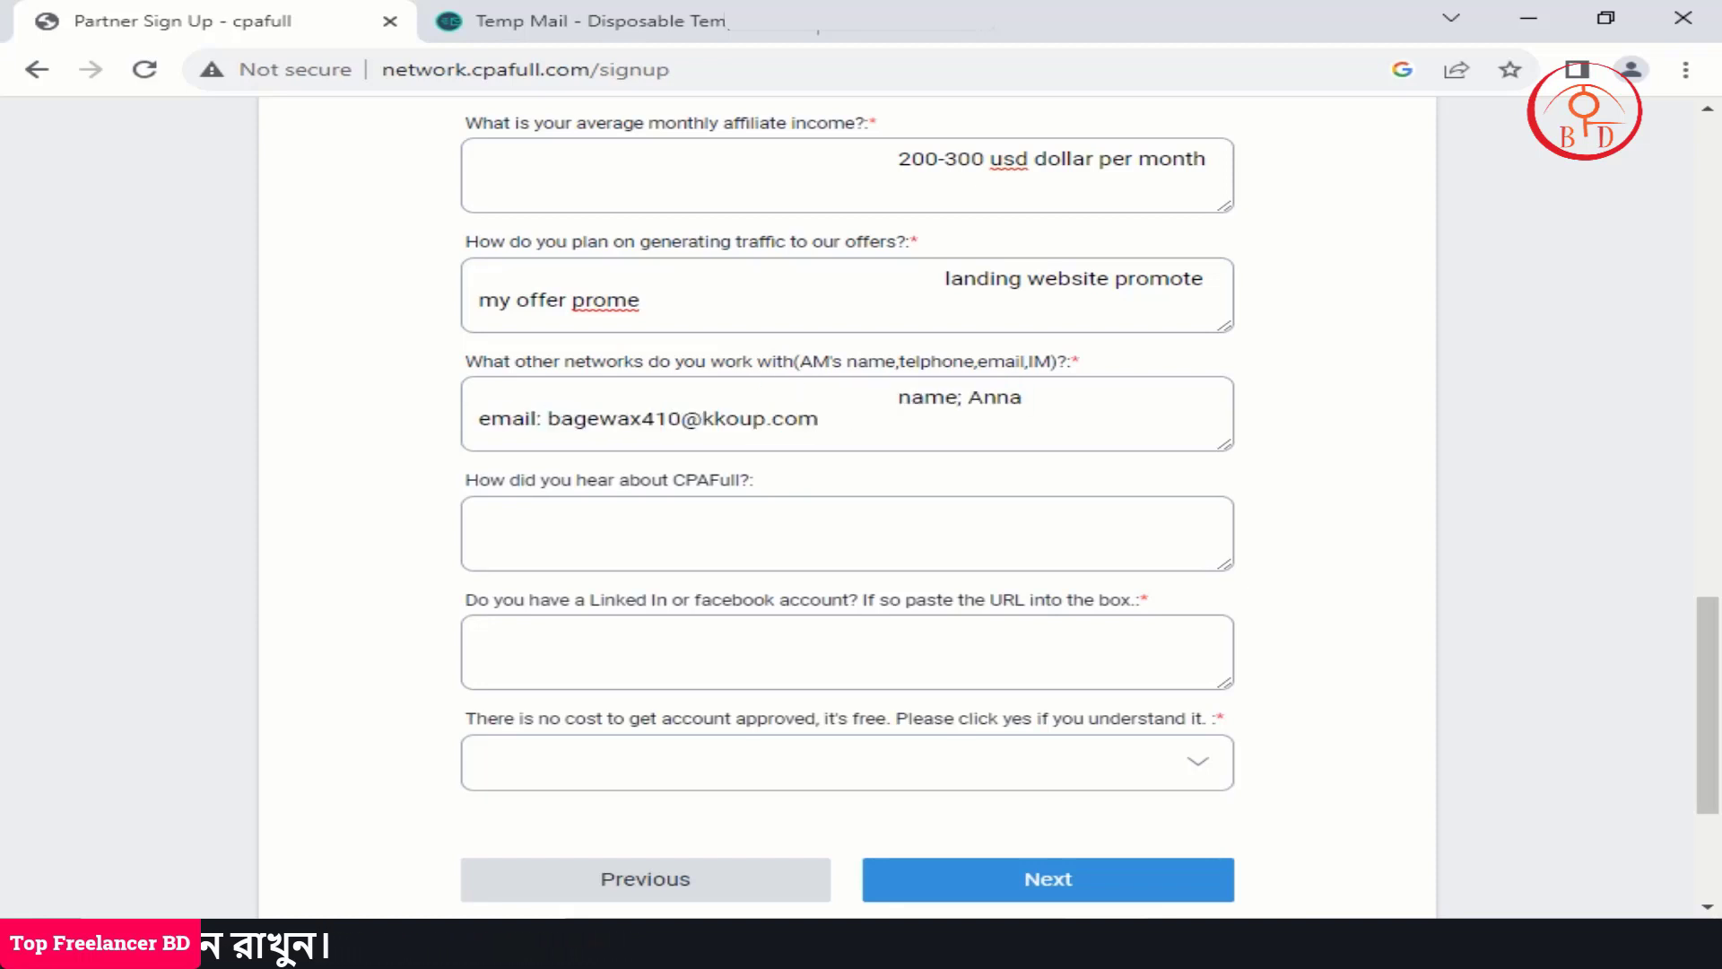
Step: Begin, then clear, an answer to how you heard about CPAFull
scroll(851, 293, "down", 1)
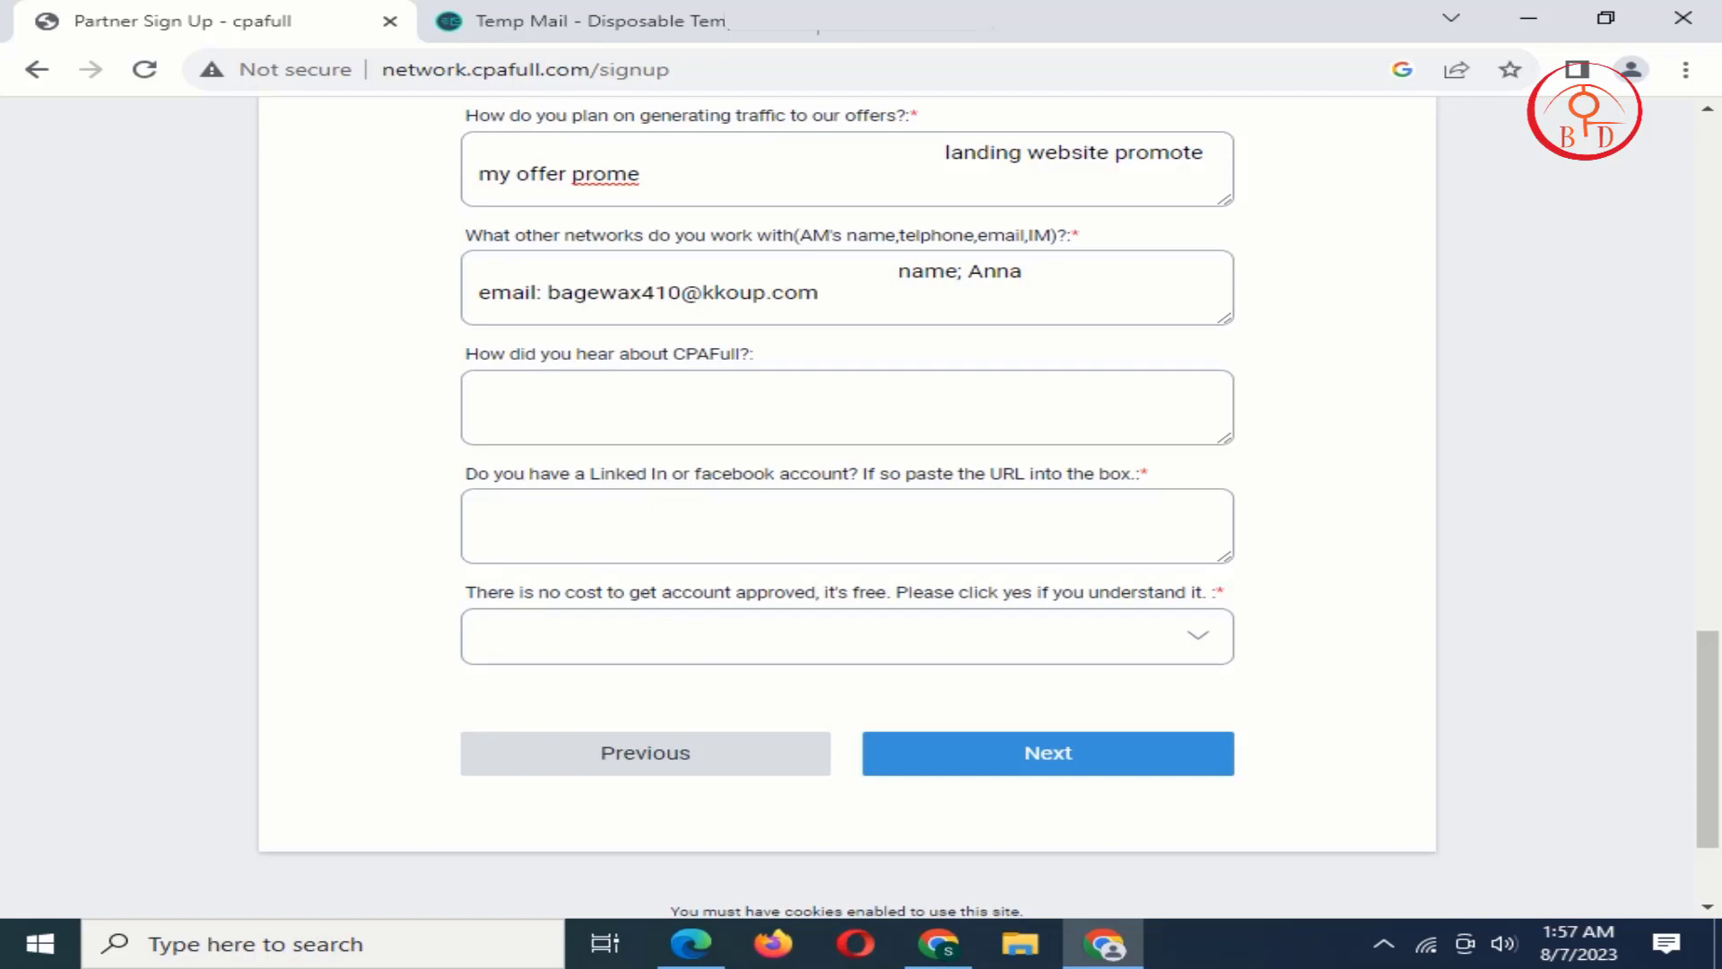
left_click_drag(466, 353, 754, 354)
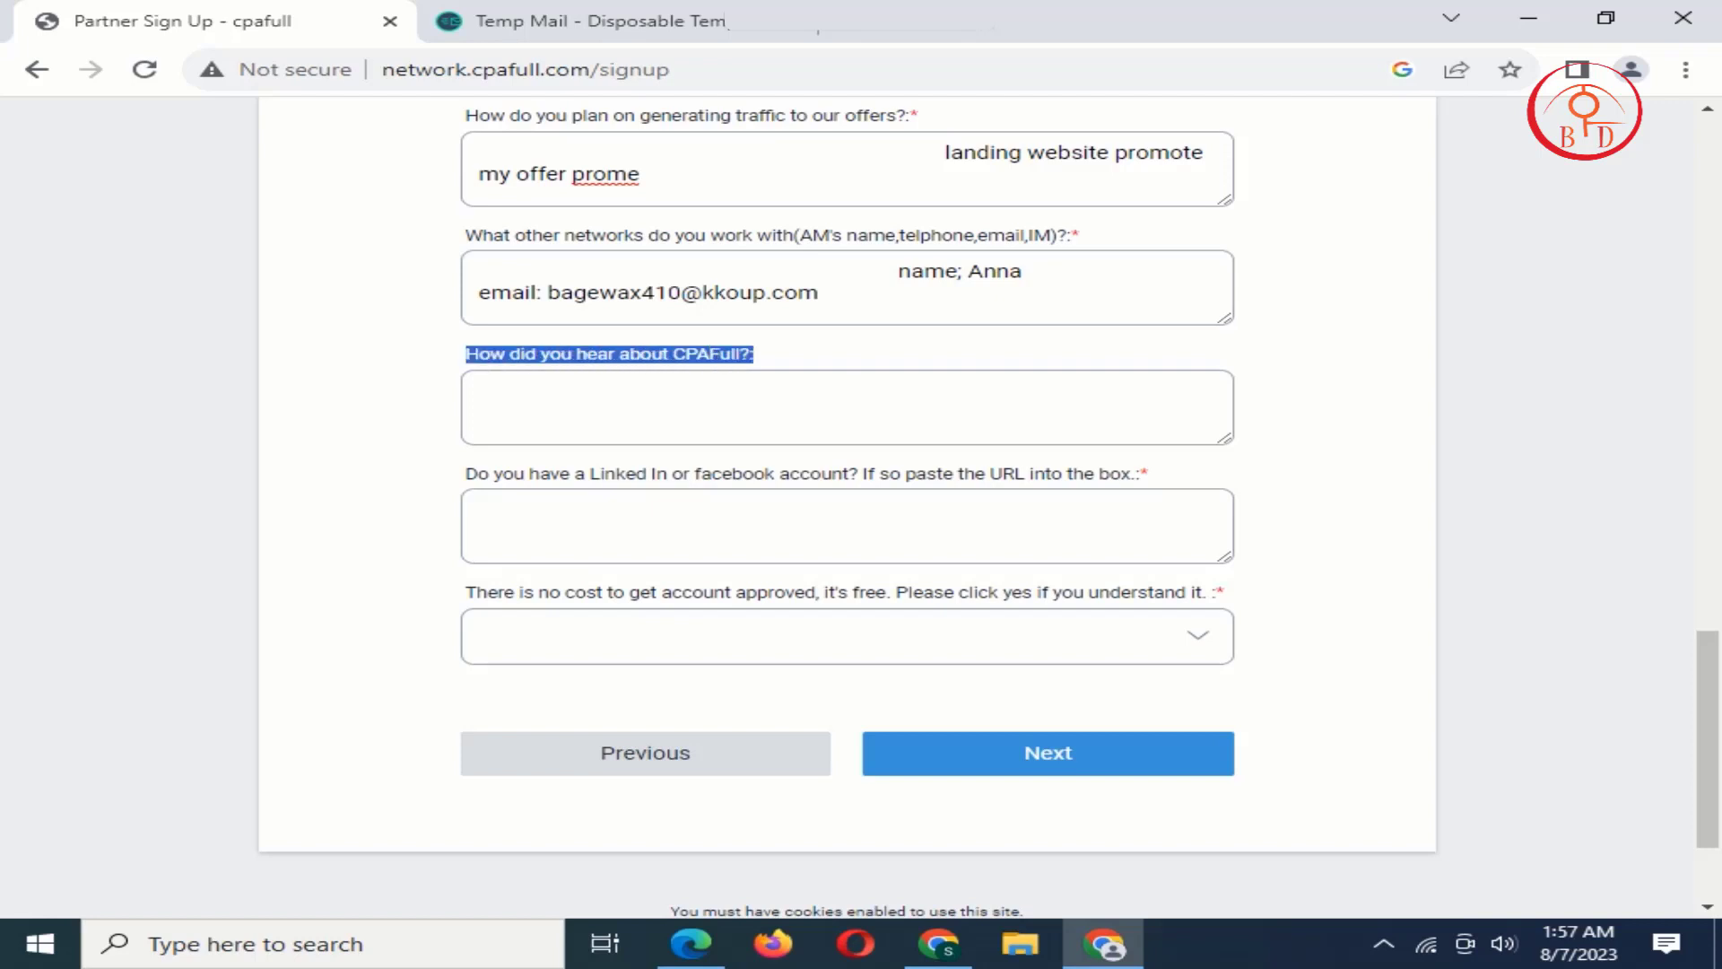
left_click(806, 392)
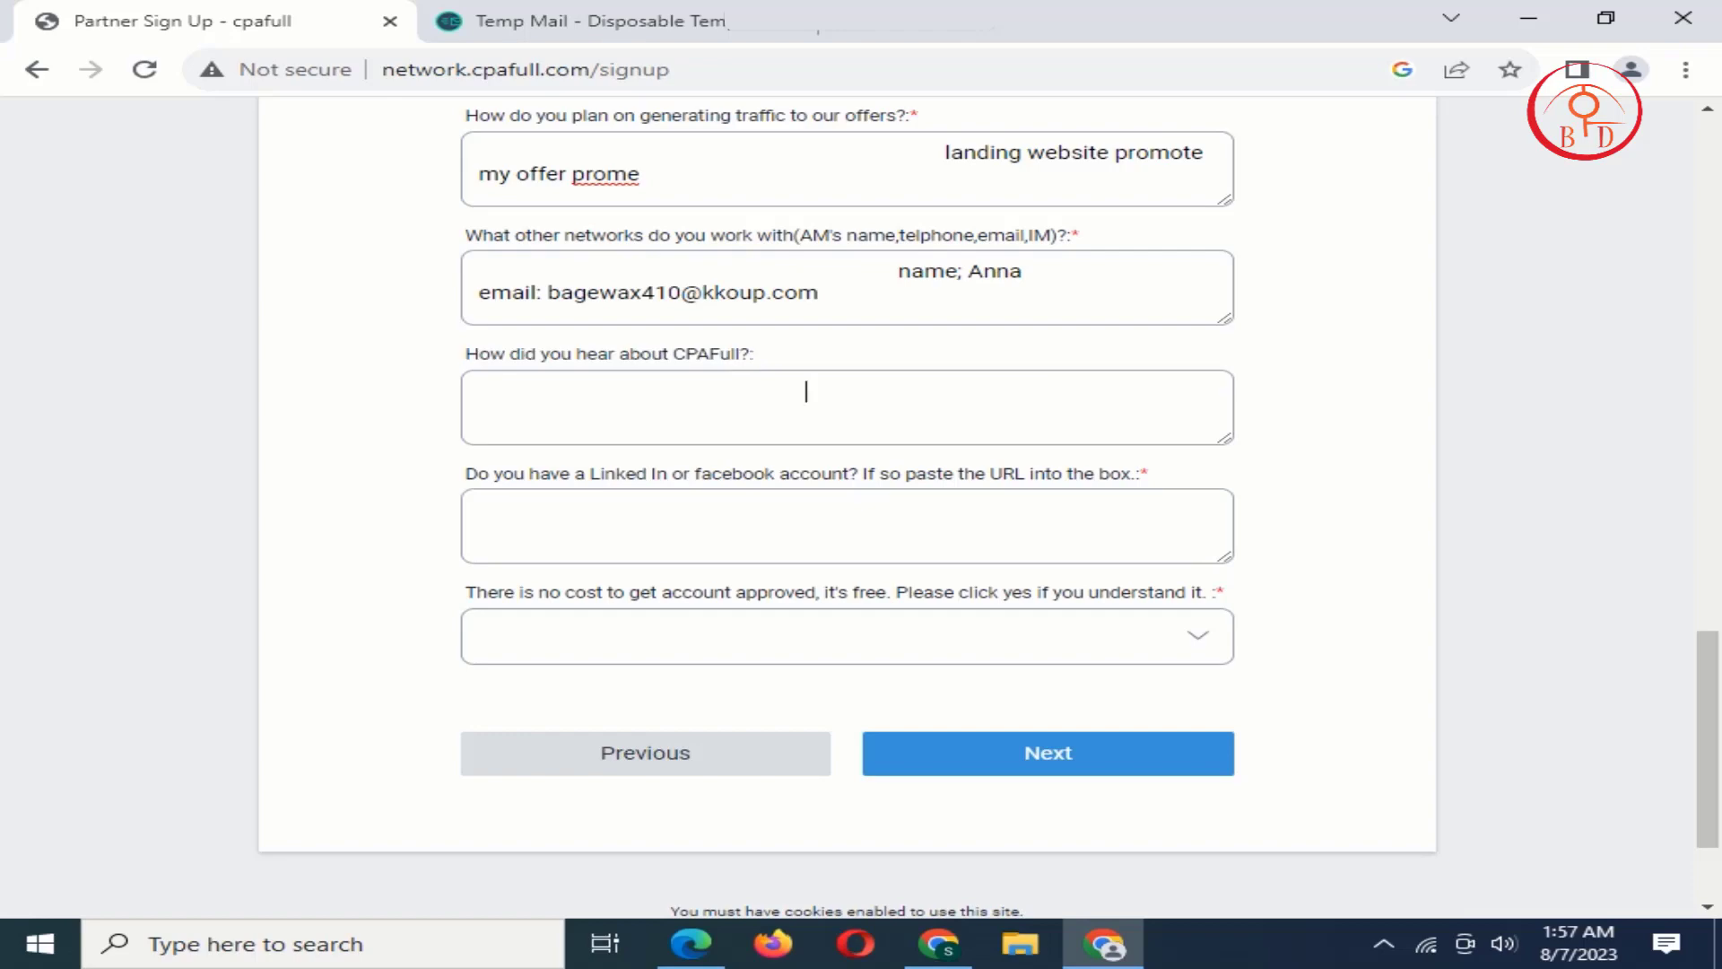
scroll(847, 502, "up", 3)
scroll(848, 502, "down", 2)
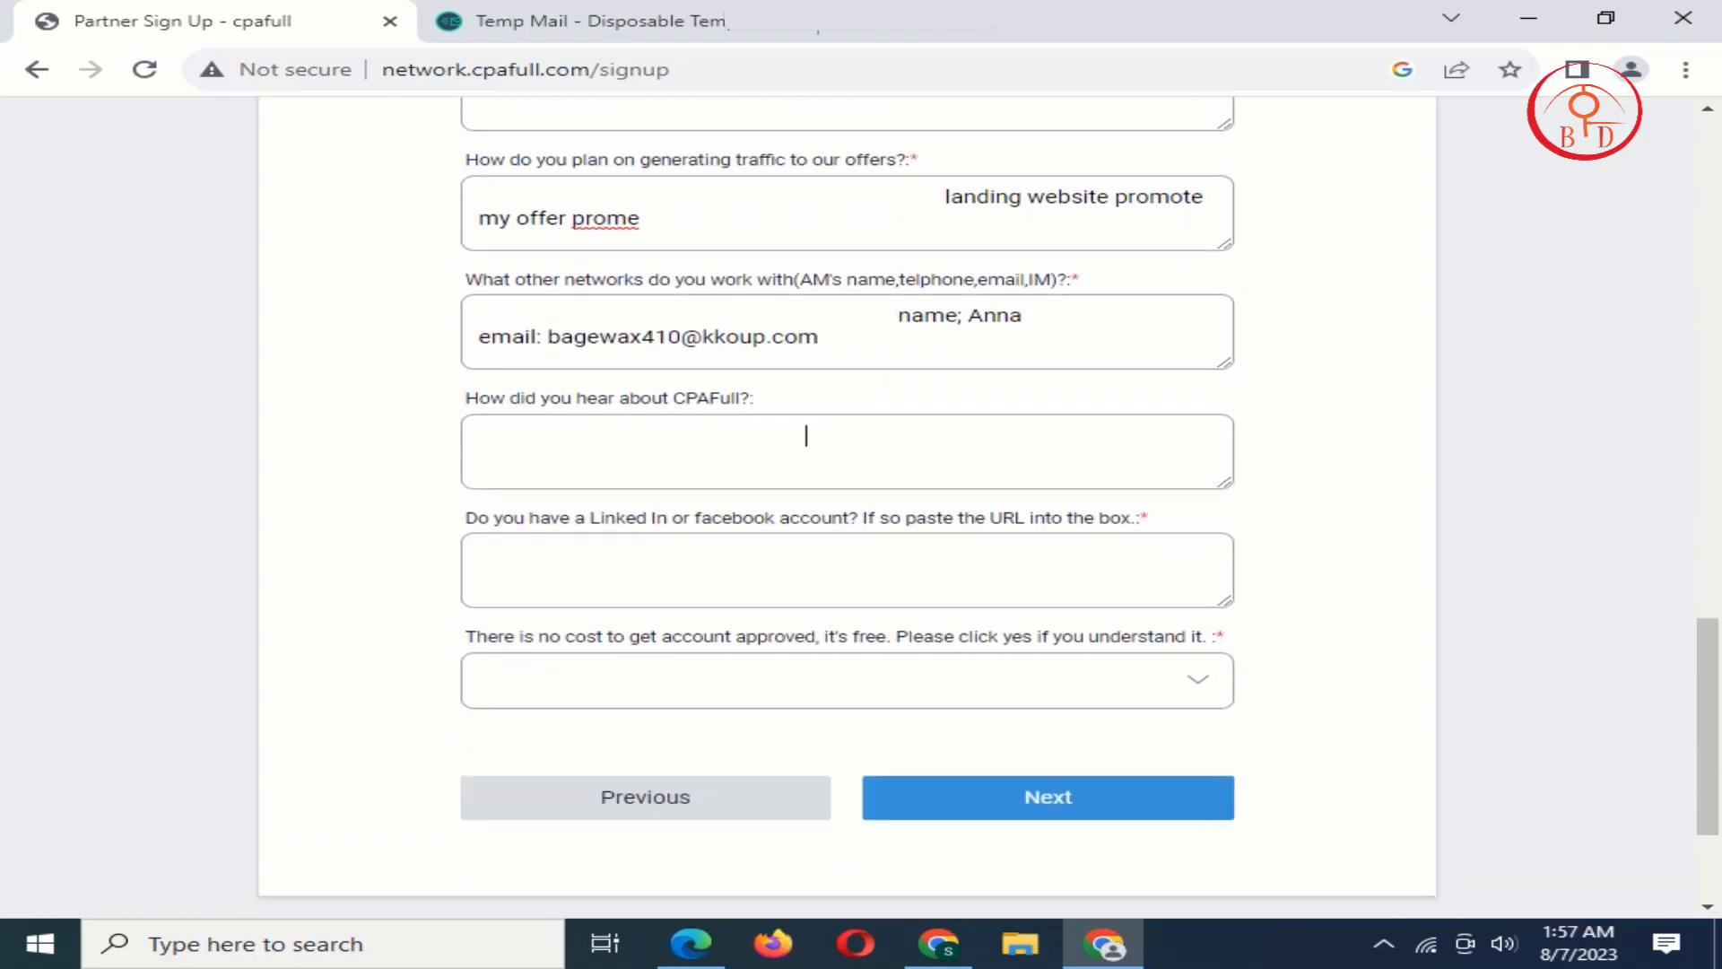
scroll(806, 435, "down", 1)
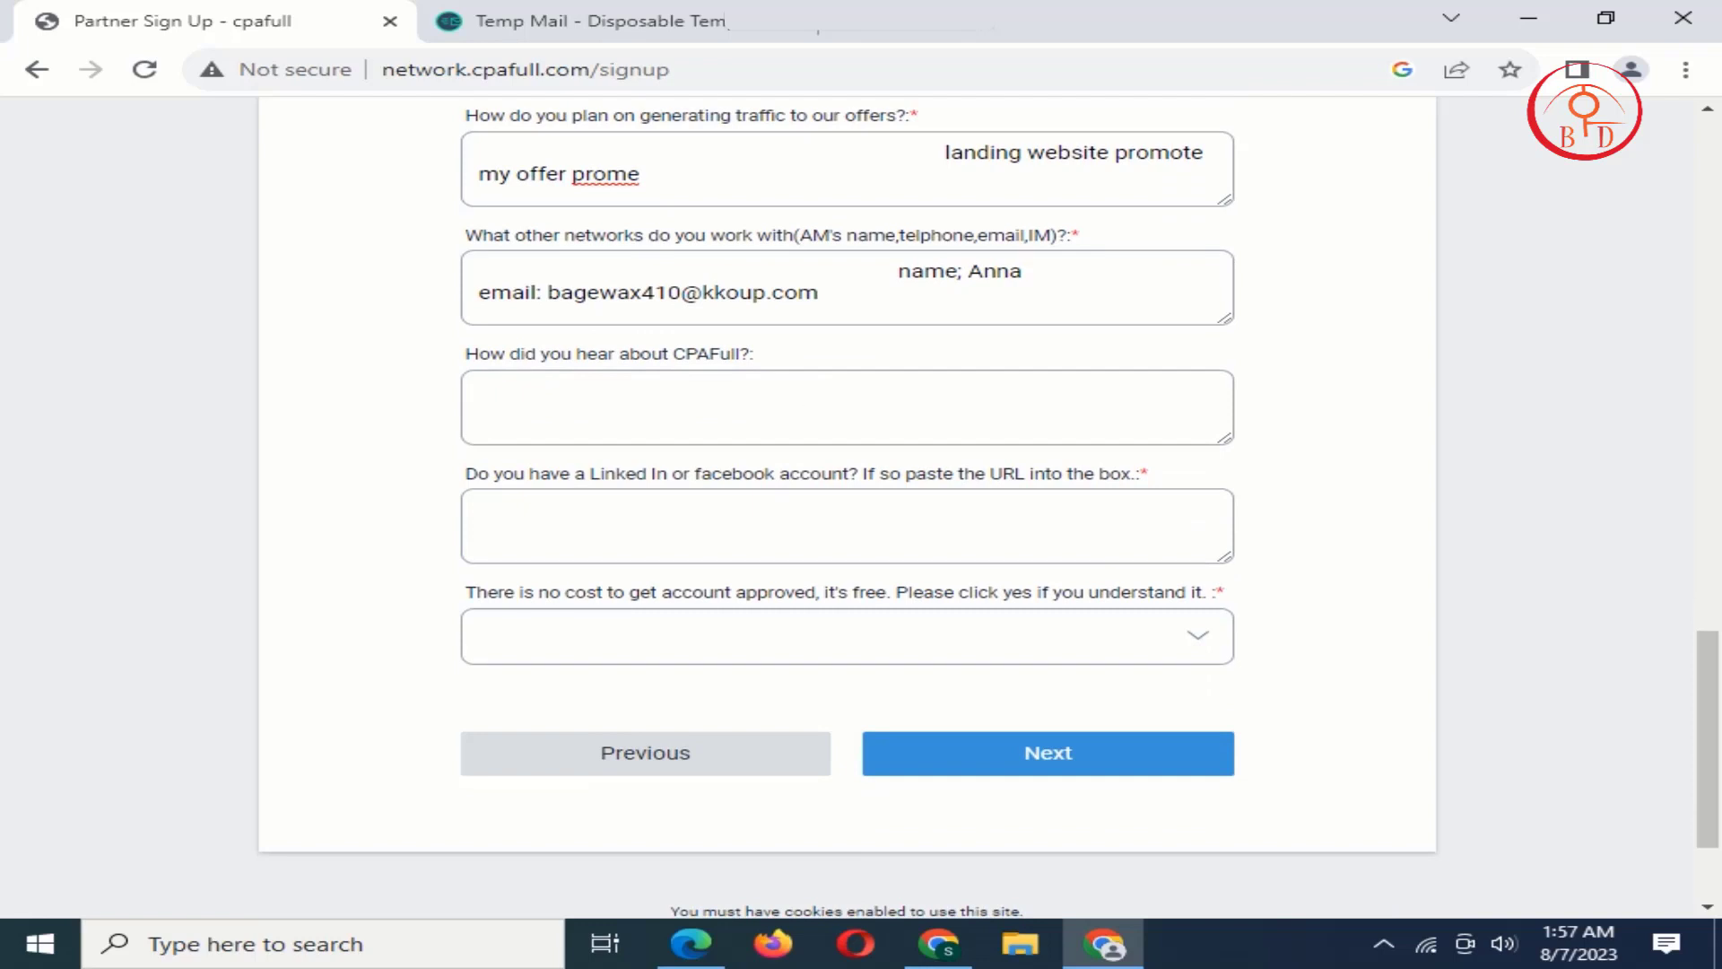
type("fa")
key("BackSpace")
key("BackSpace")
key("BackSpace")
scroll(846, 503, "down", 2)
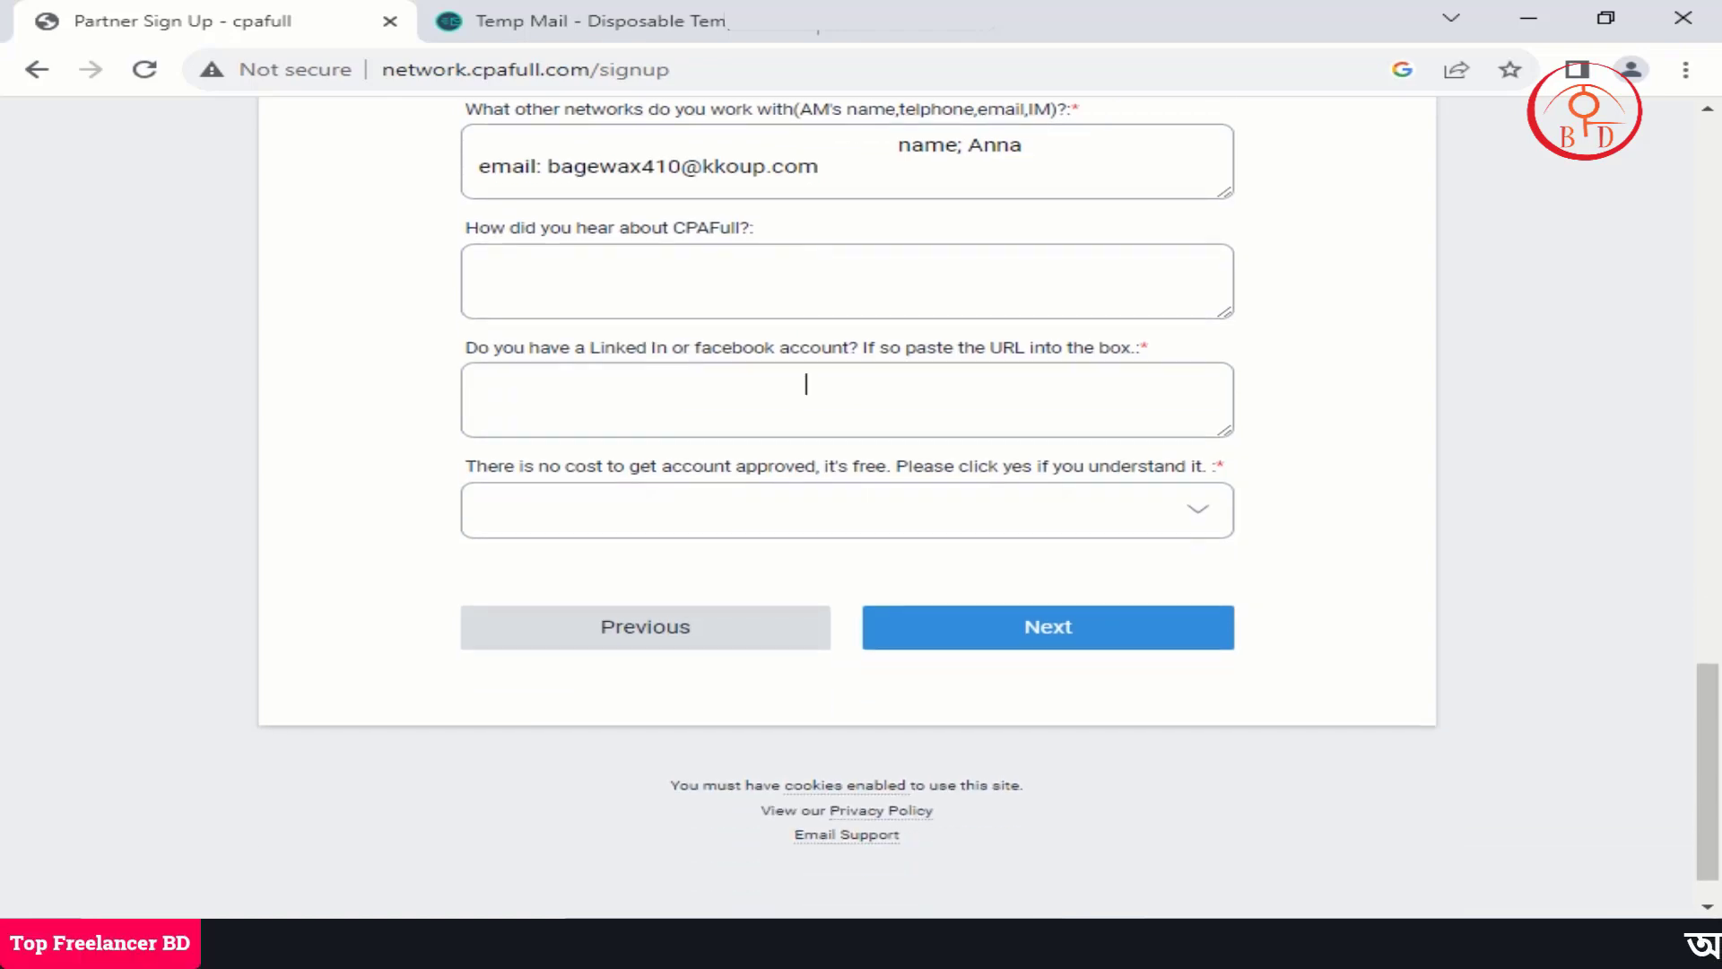
Step: Enter a Facebook profile URL as the social account link
left_click_drag(465, 348, 1025, 348)
triple_click(1025, 348)
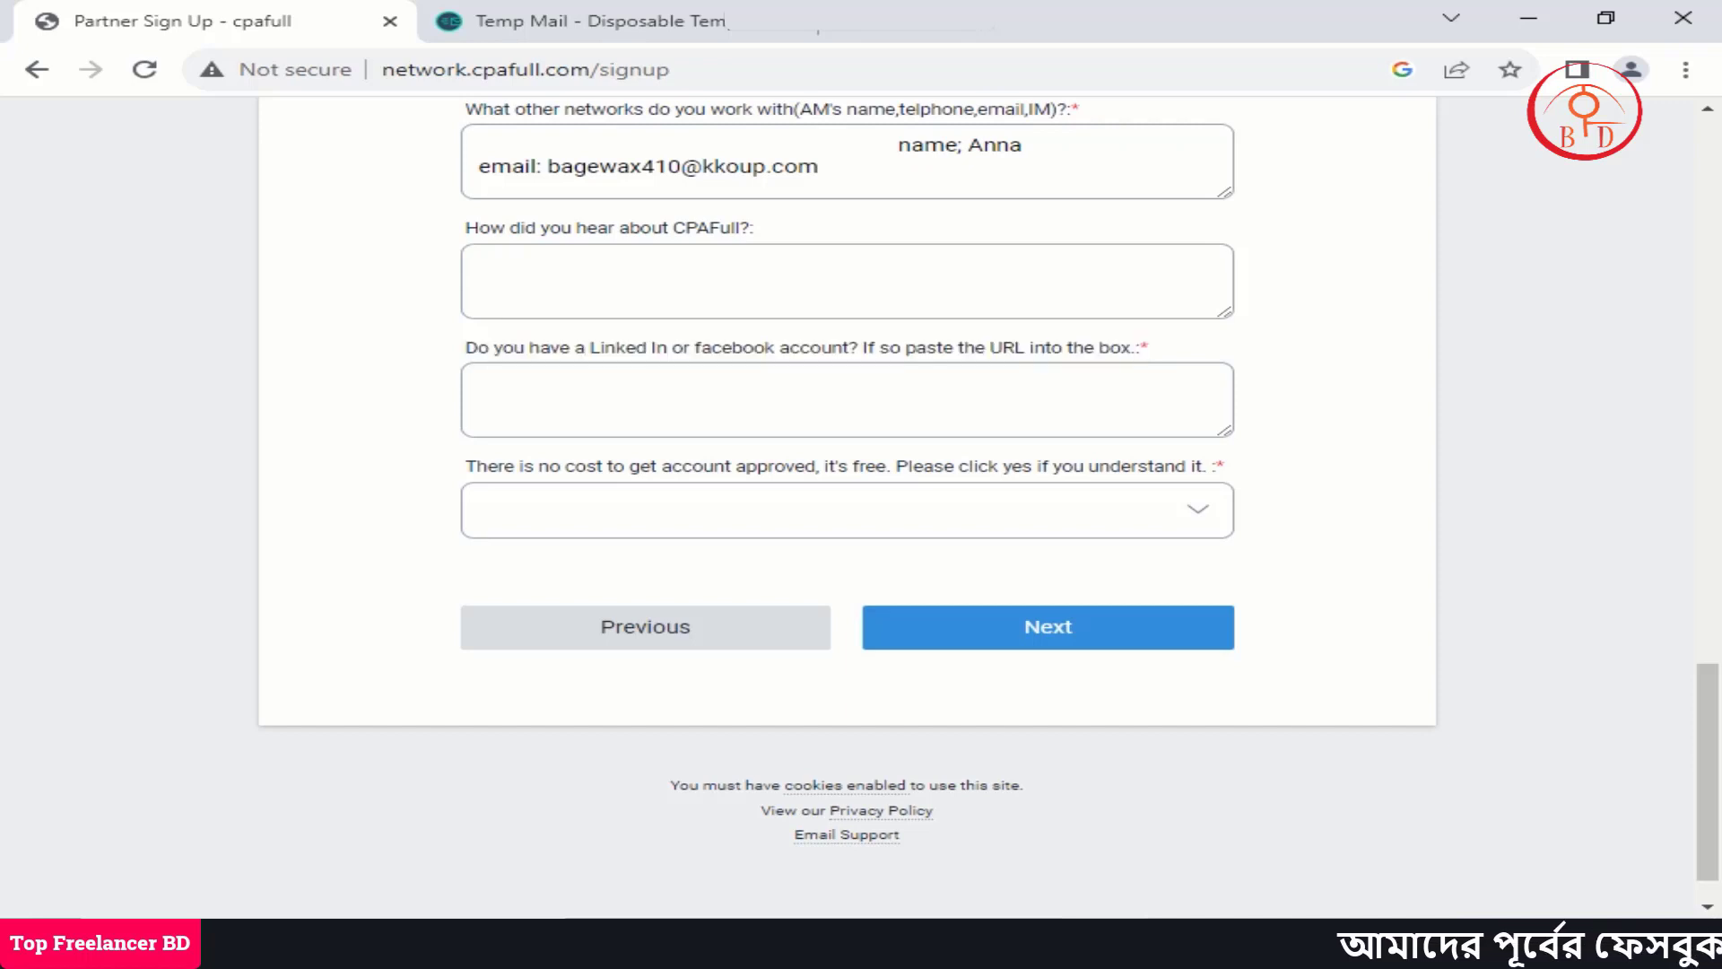
triple_click(664, 348)
left_click(665, 384)
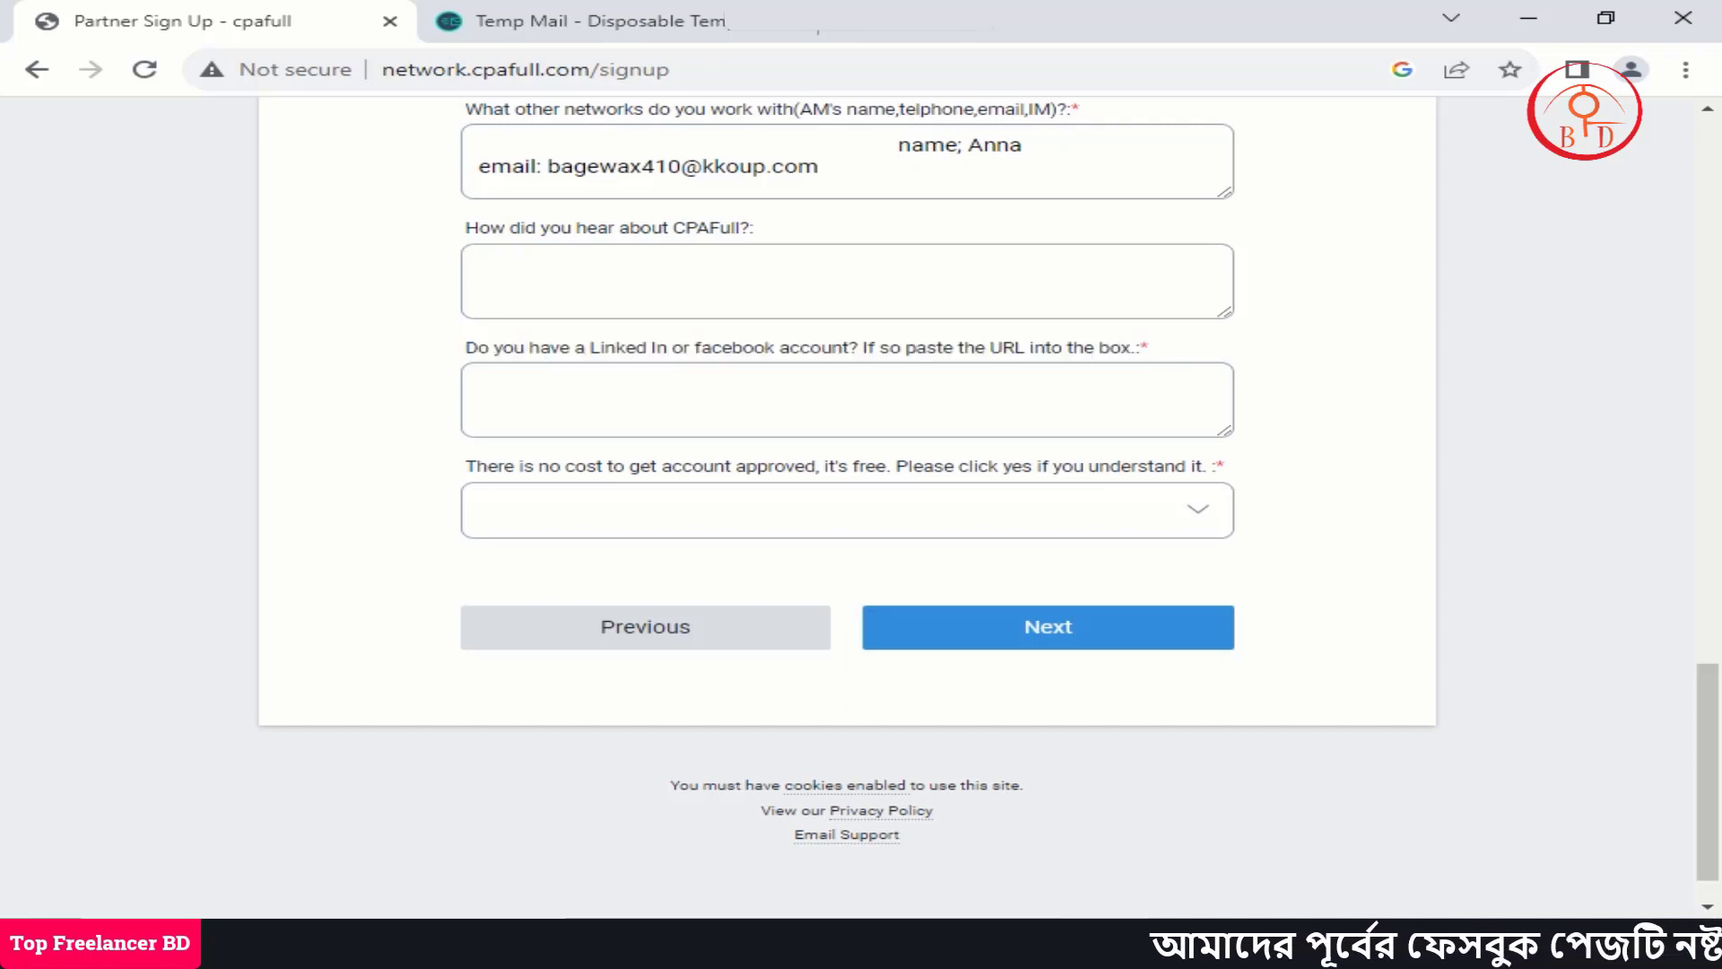
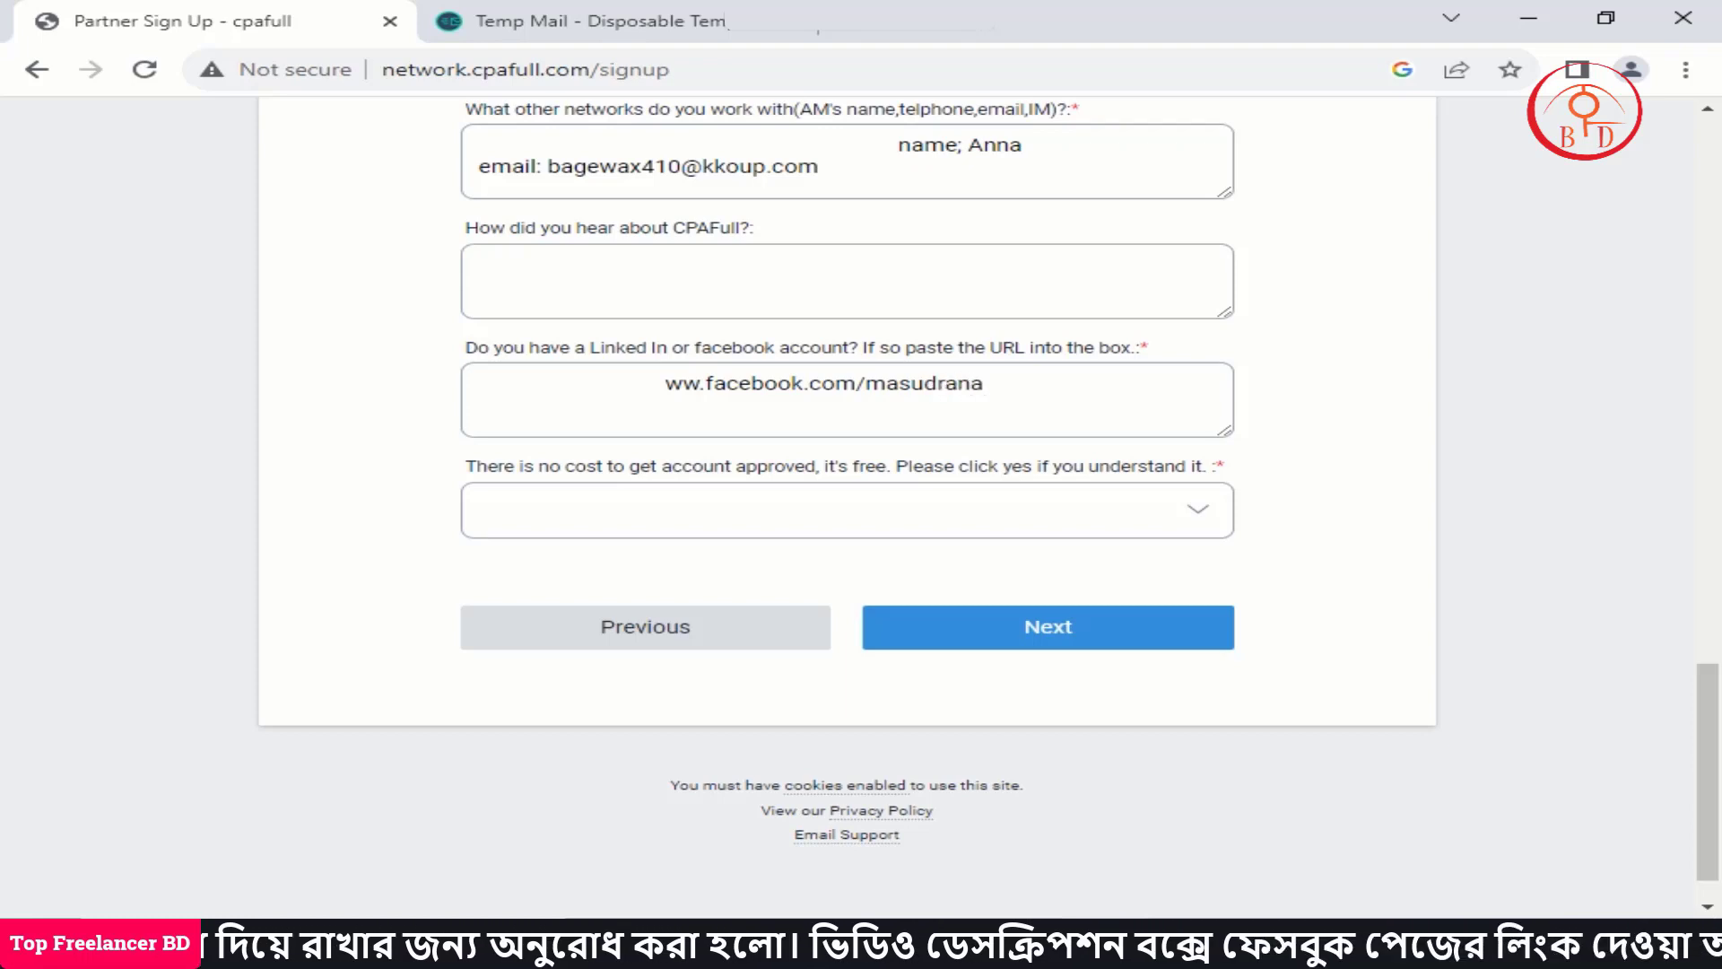
Step: Answer Yes to the free-approval acknowledgement and continue to User Agreements
key("Tab")
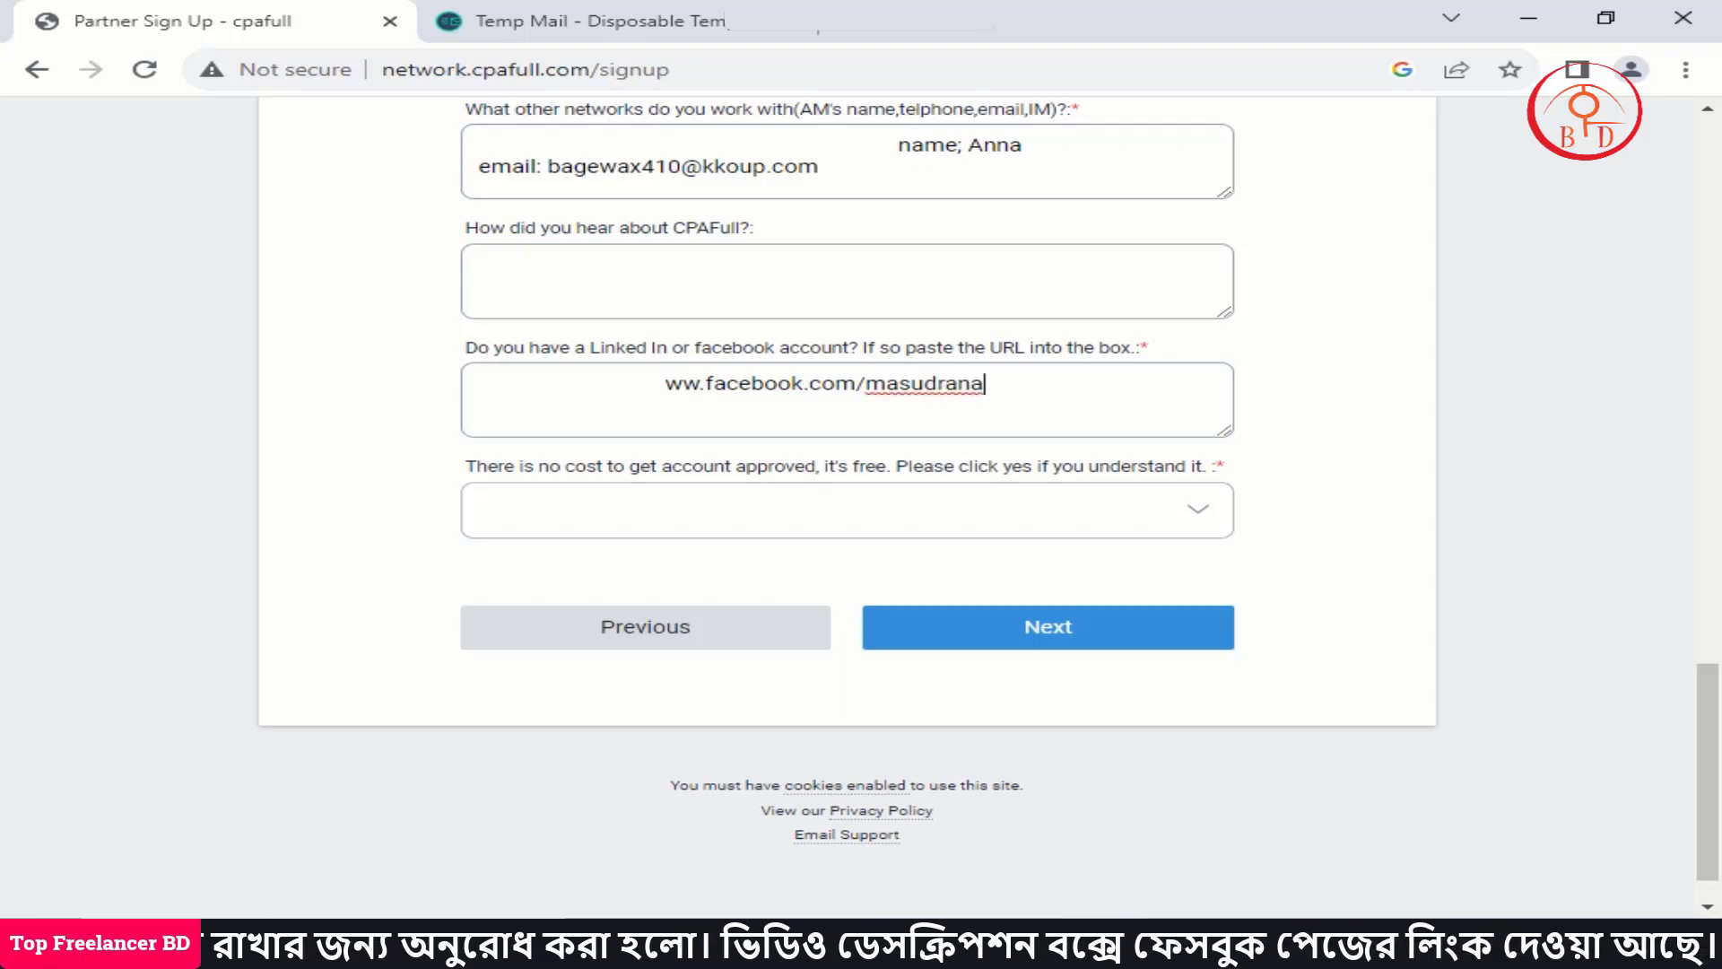
key("alt+Down")
key("Down")
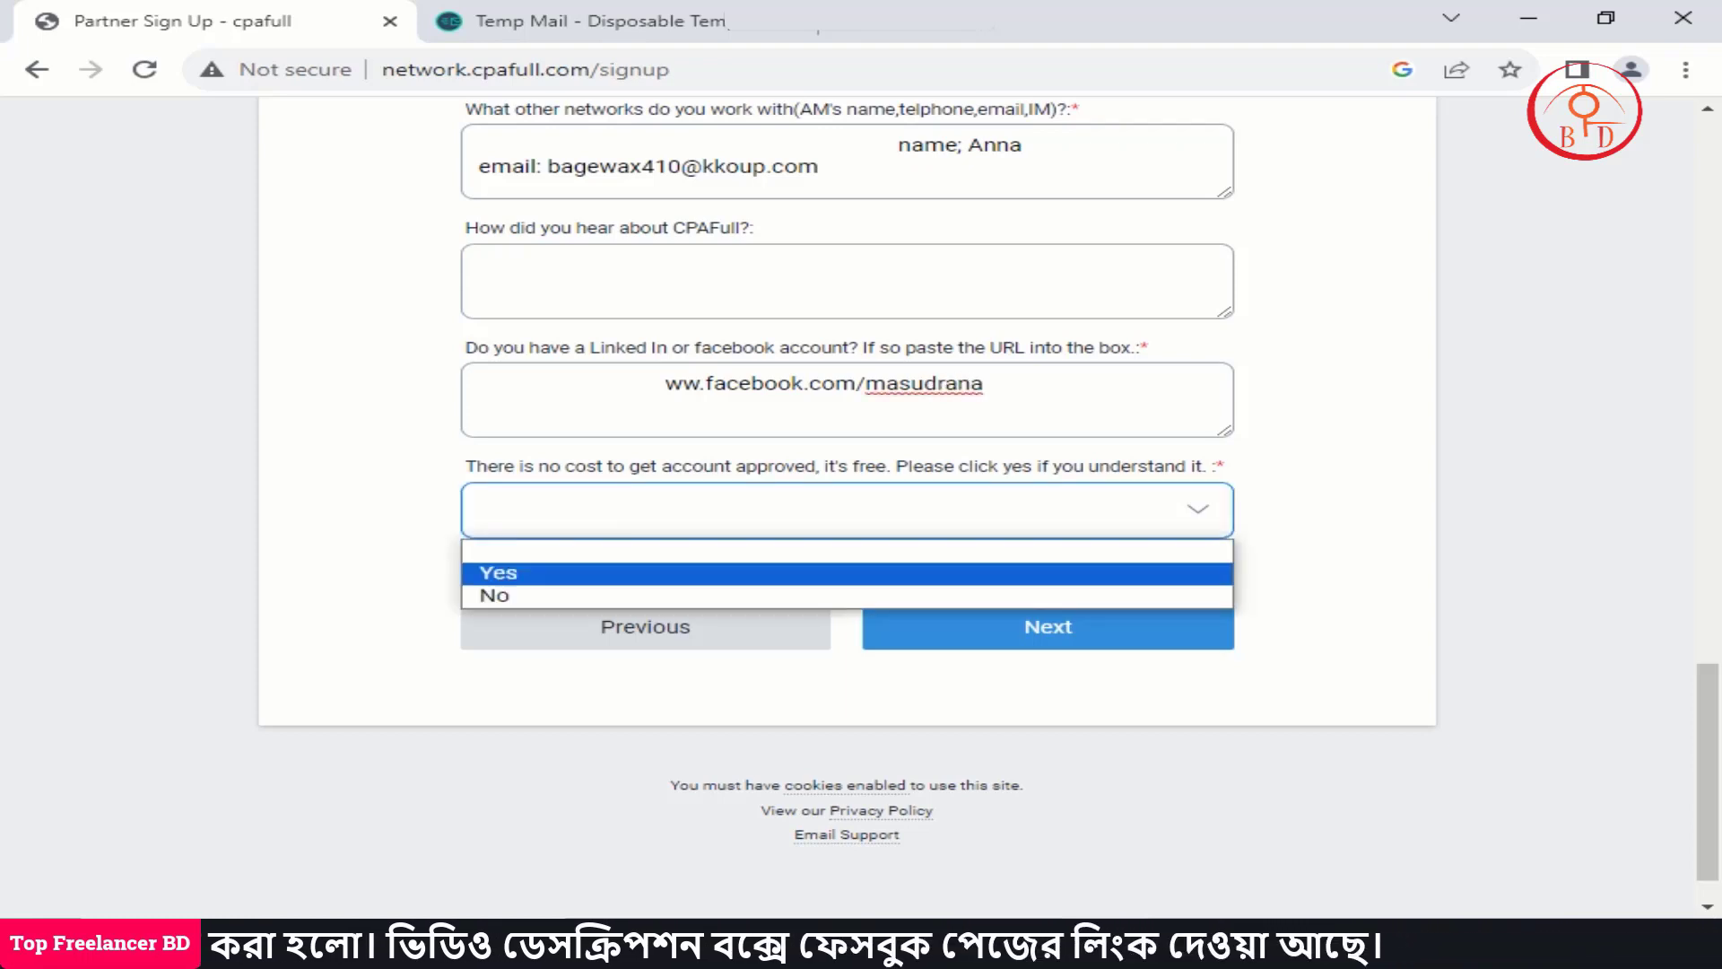
key("Return")
left_click_drag(465, 466, 1224, 467)
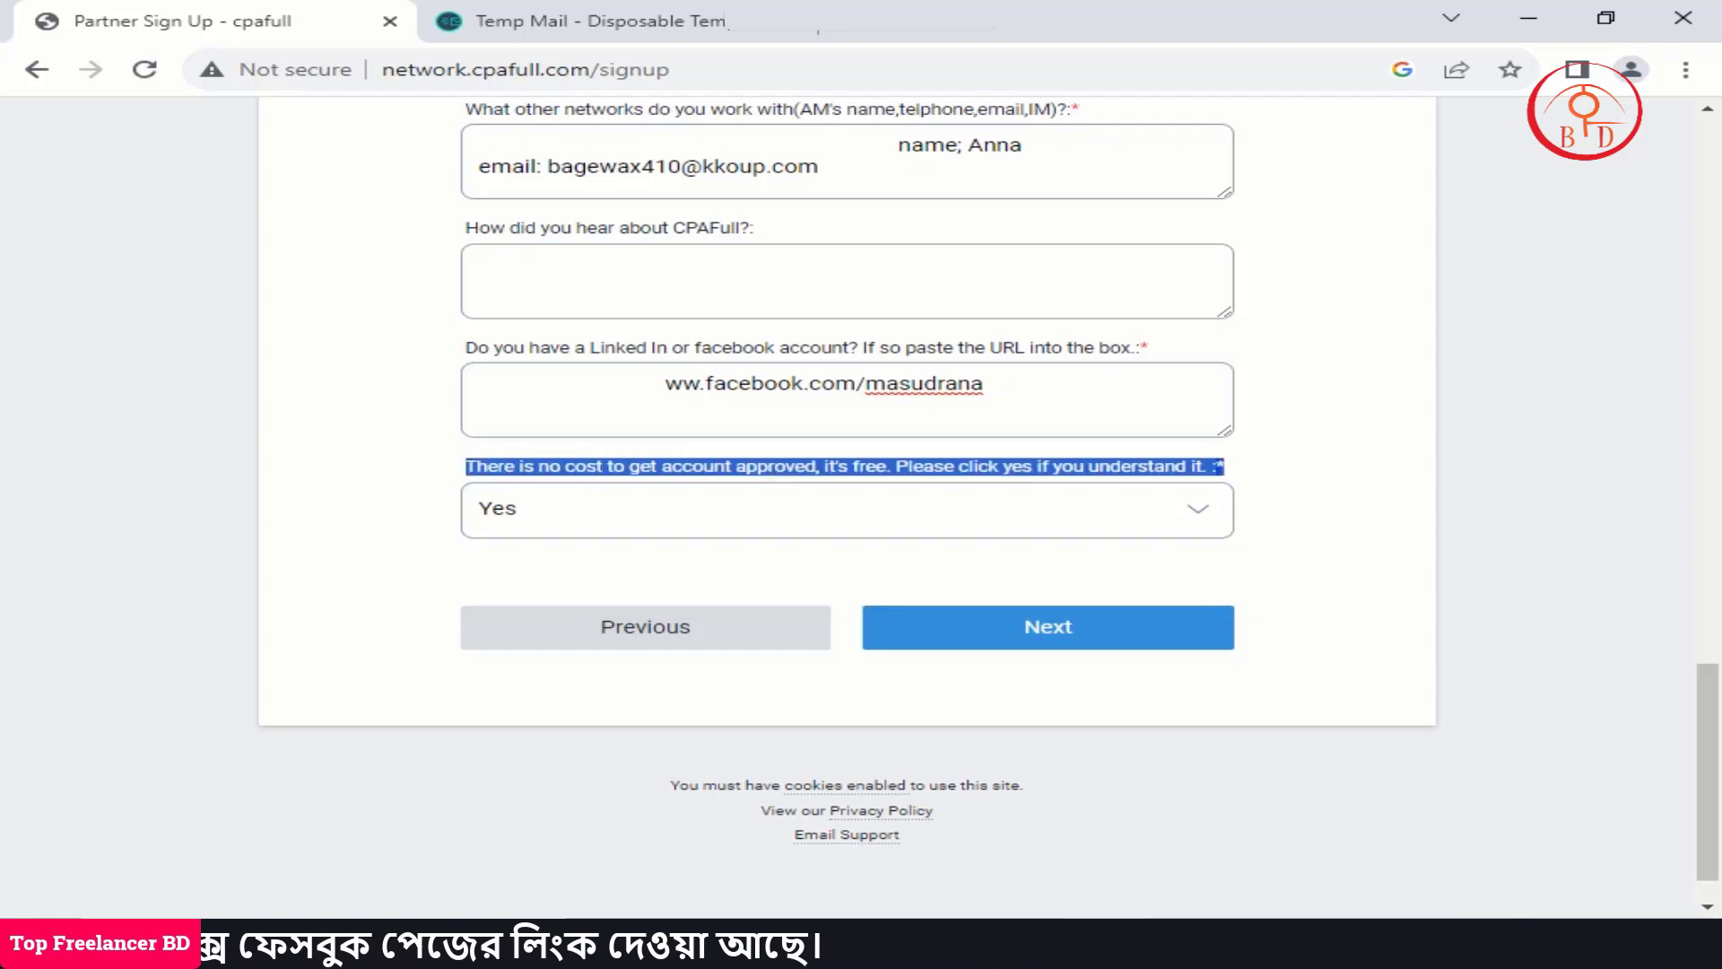
left_click(1048, 626)
Step: Accept the privacy policy, the Terms and Conditions, and the fraud-prevention data-sharing consent
scroll(848, 718, "down", 3)
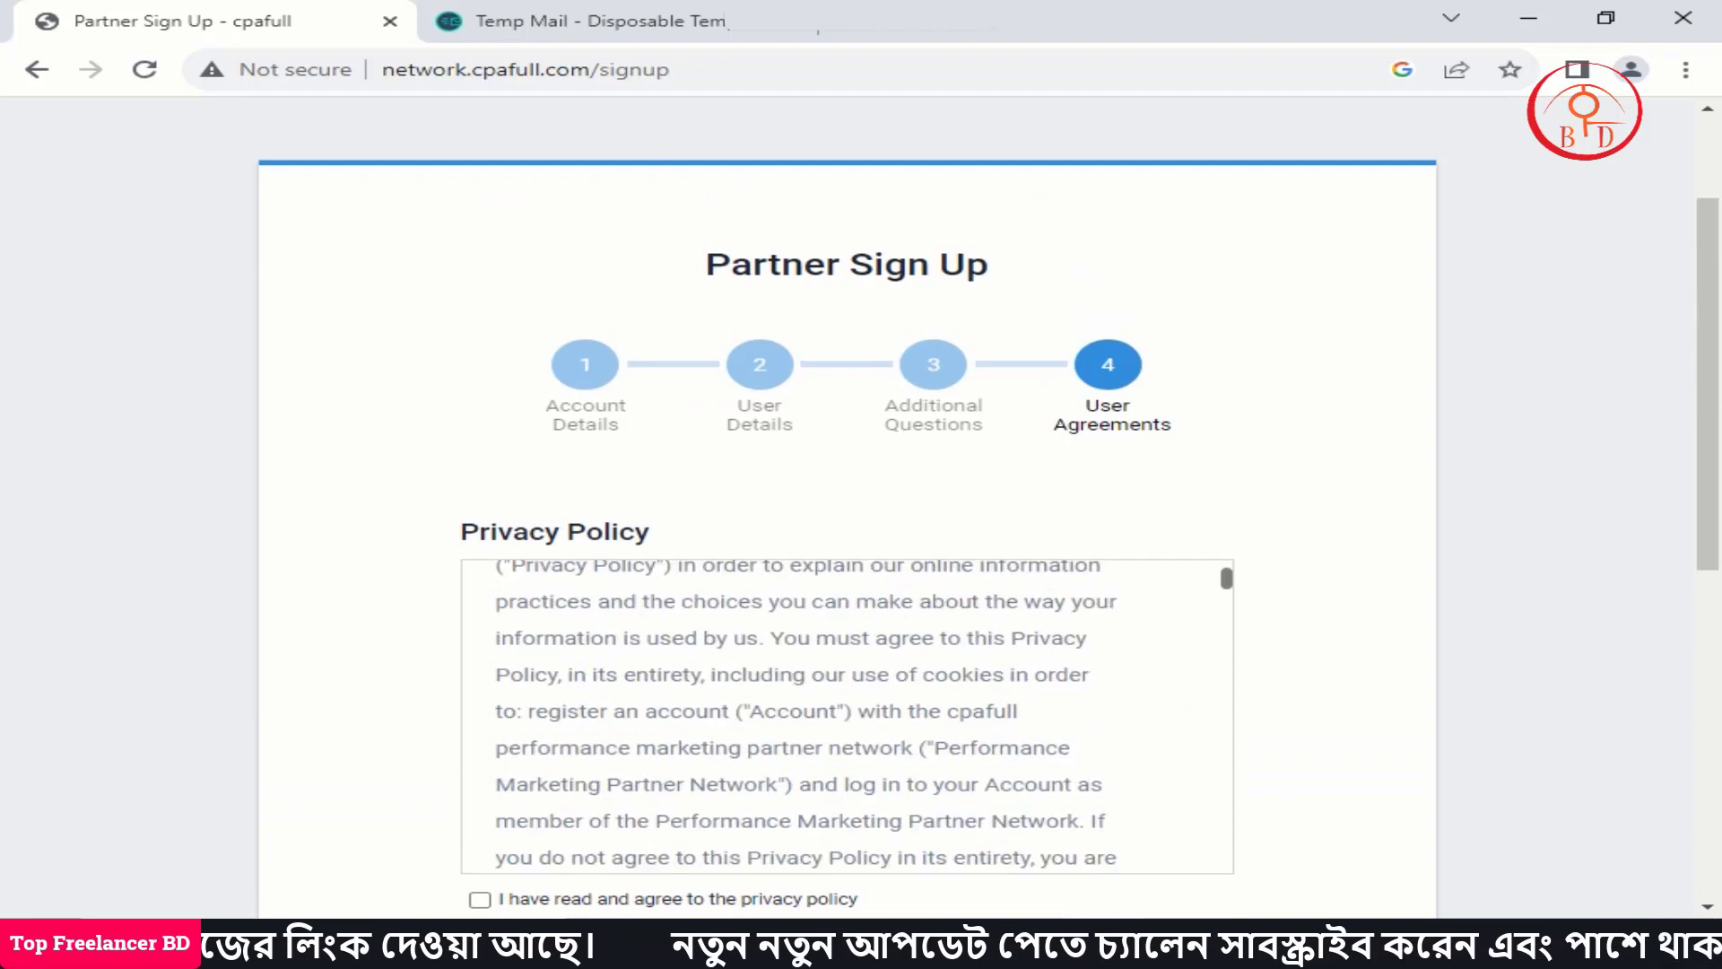
scroll(847, 359, "down", 4)
scroll(848, 359, "down", 3)
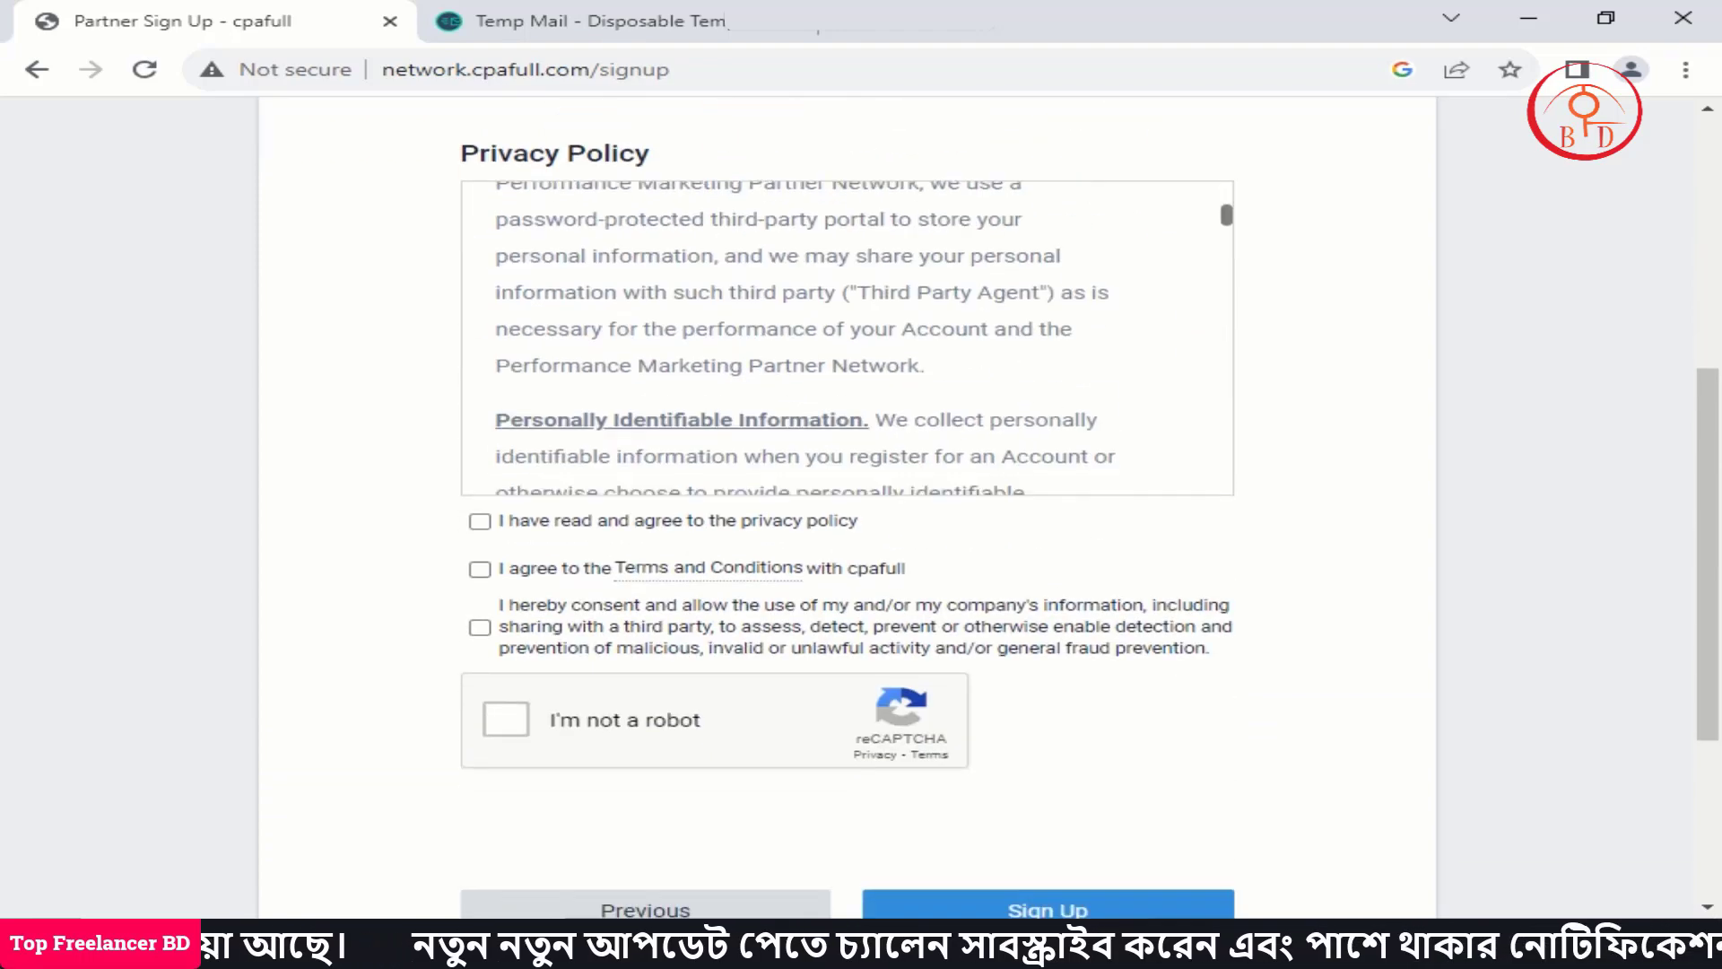
scroll(847, 338, "down", 6)
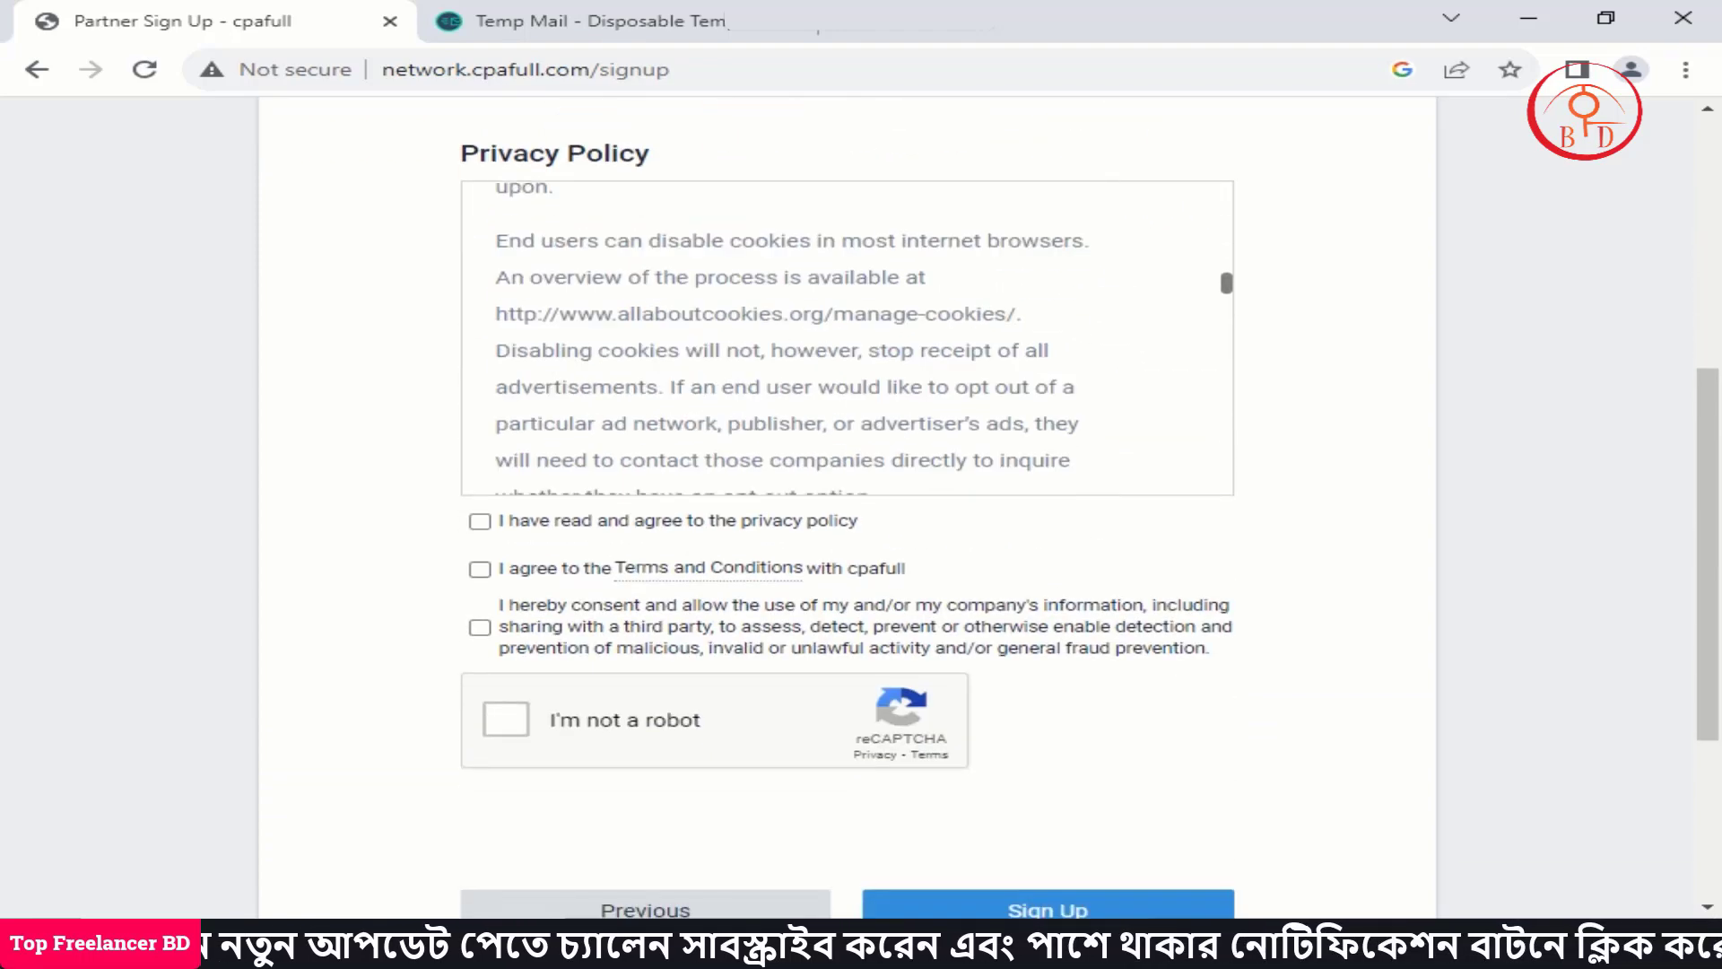
scroll(847, 338, "down", 6)
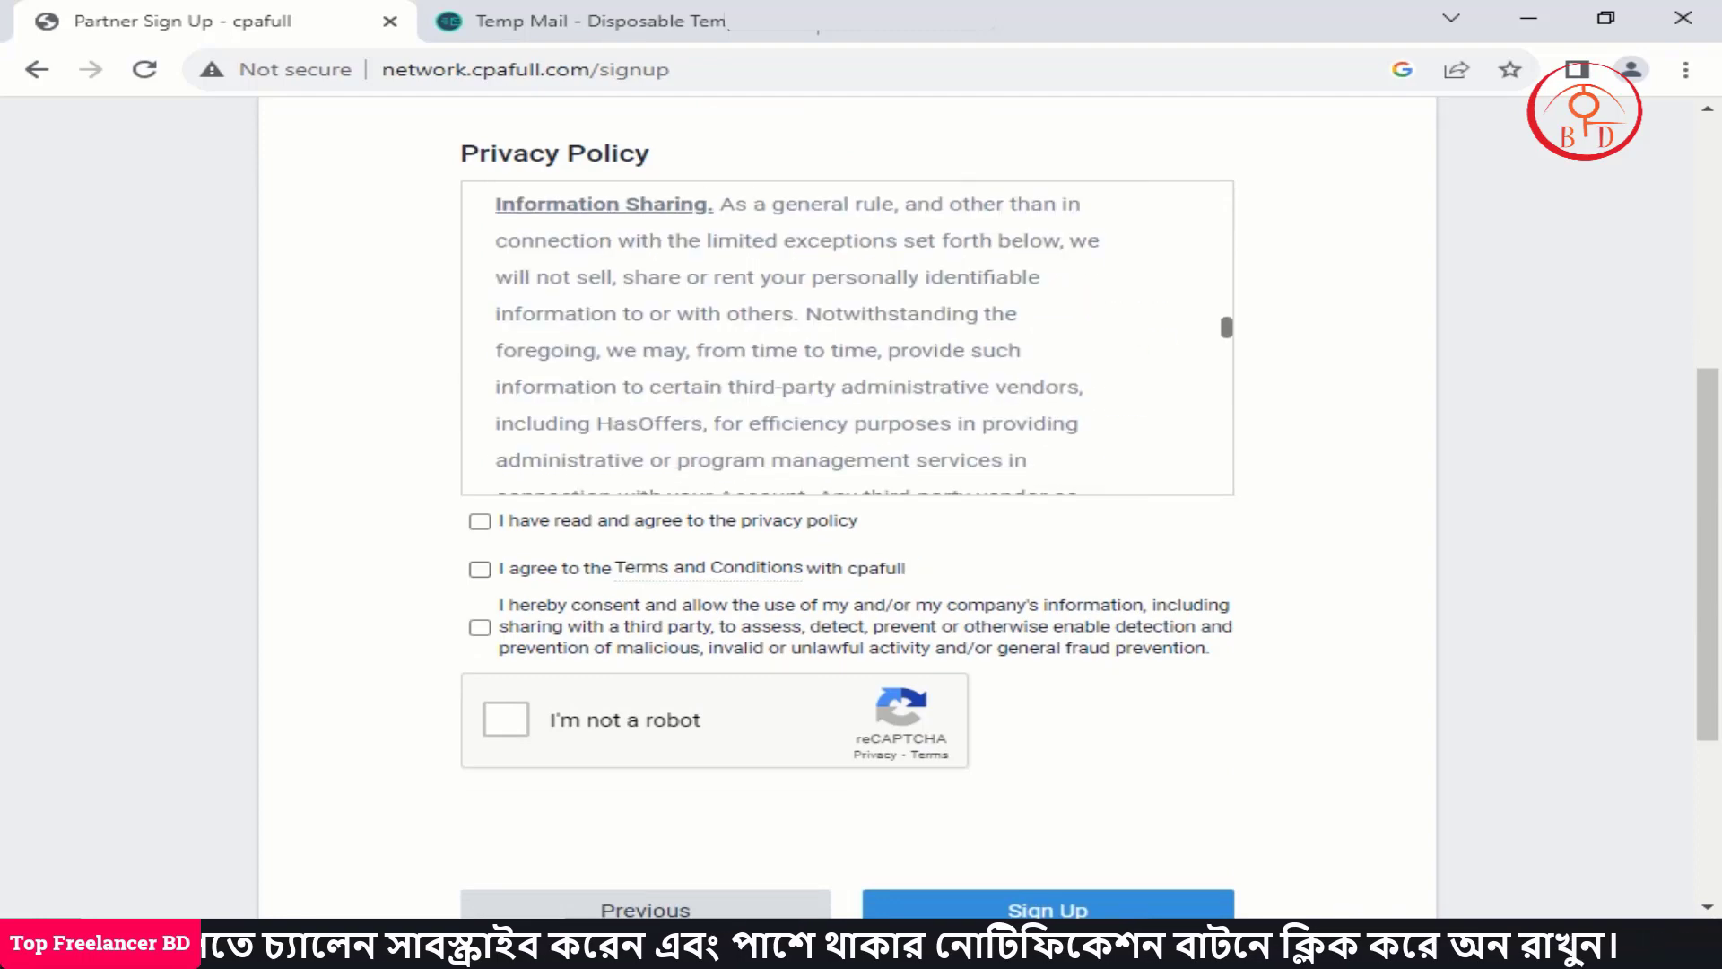
left_click(479, 522)
left_click(480, 568)
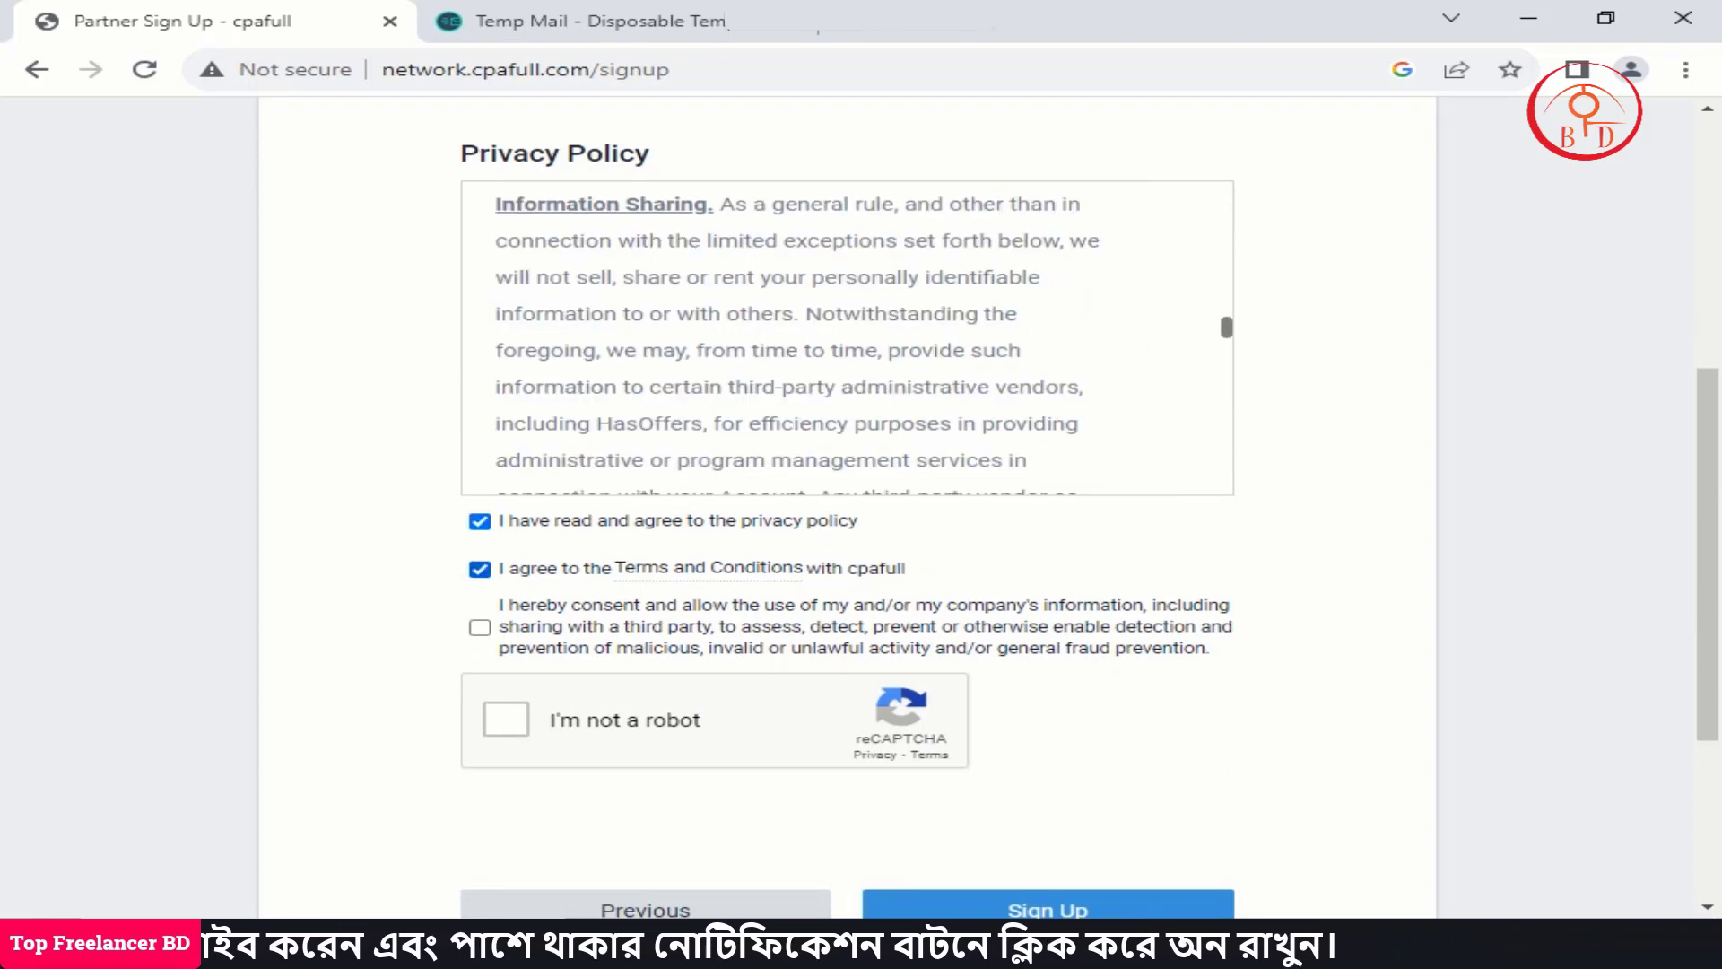
left_click(479, 627)
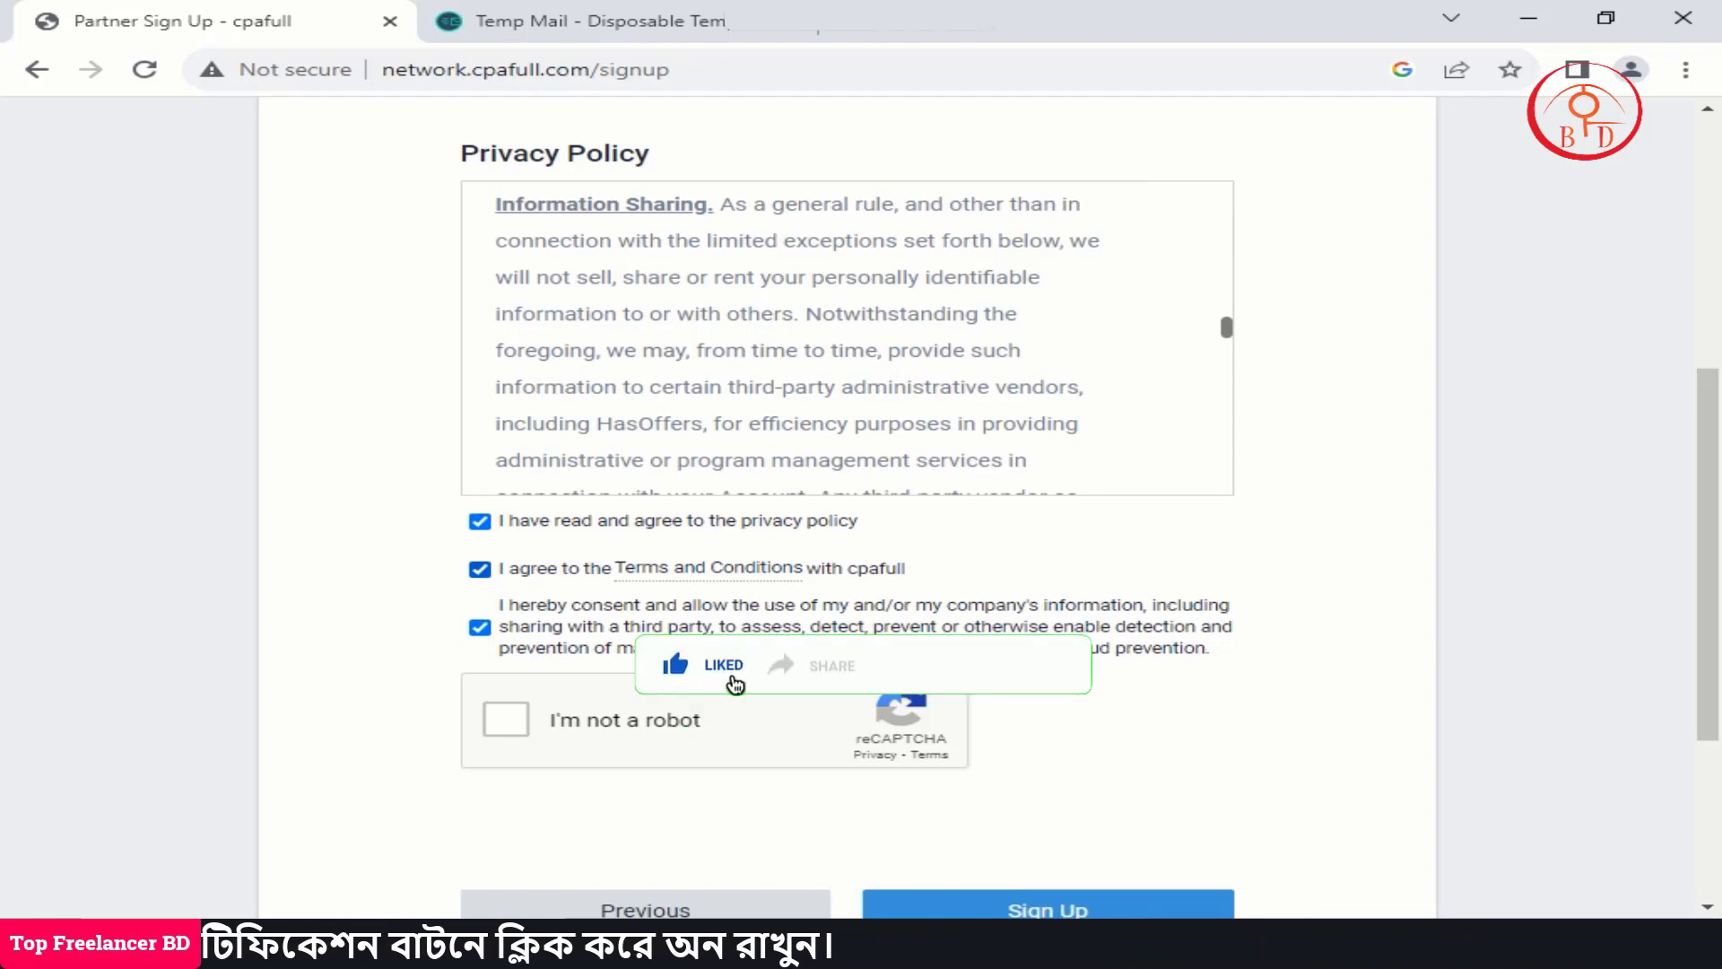
Step: Pass the reCAPTCHA bicycle-image challenge and submit the partner sign-up
left_click(505, 718)
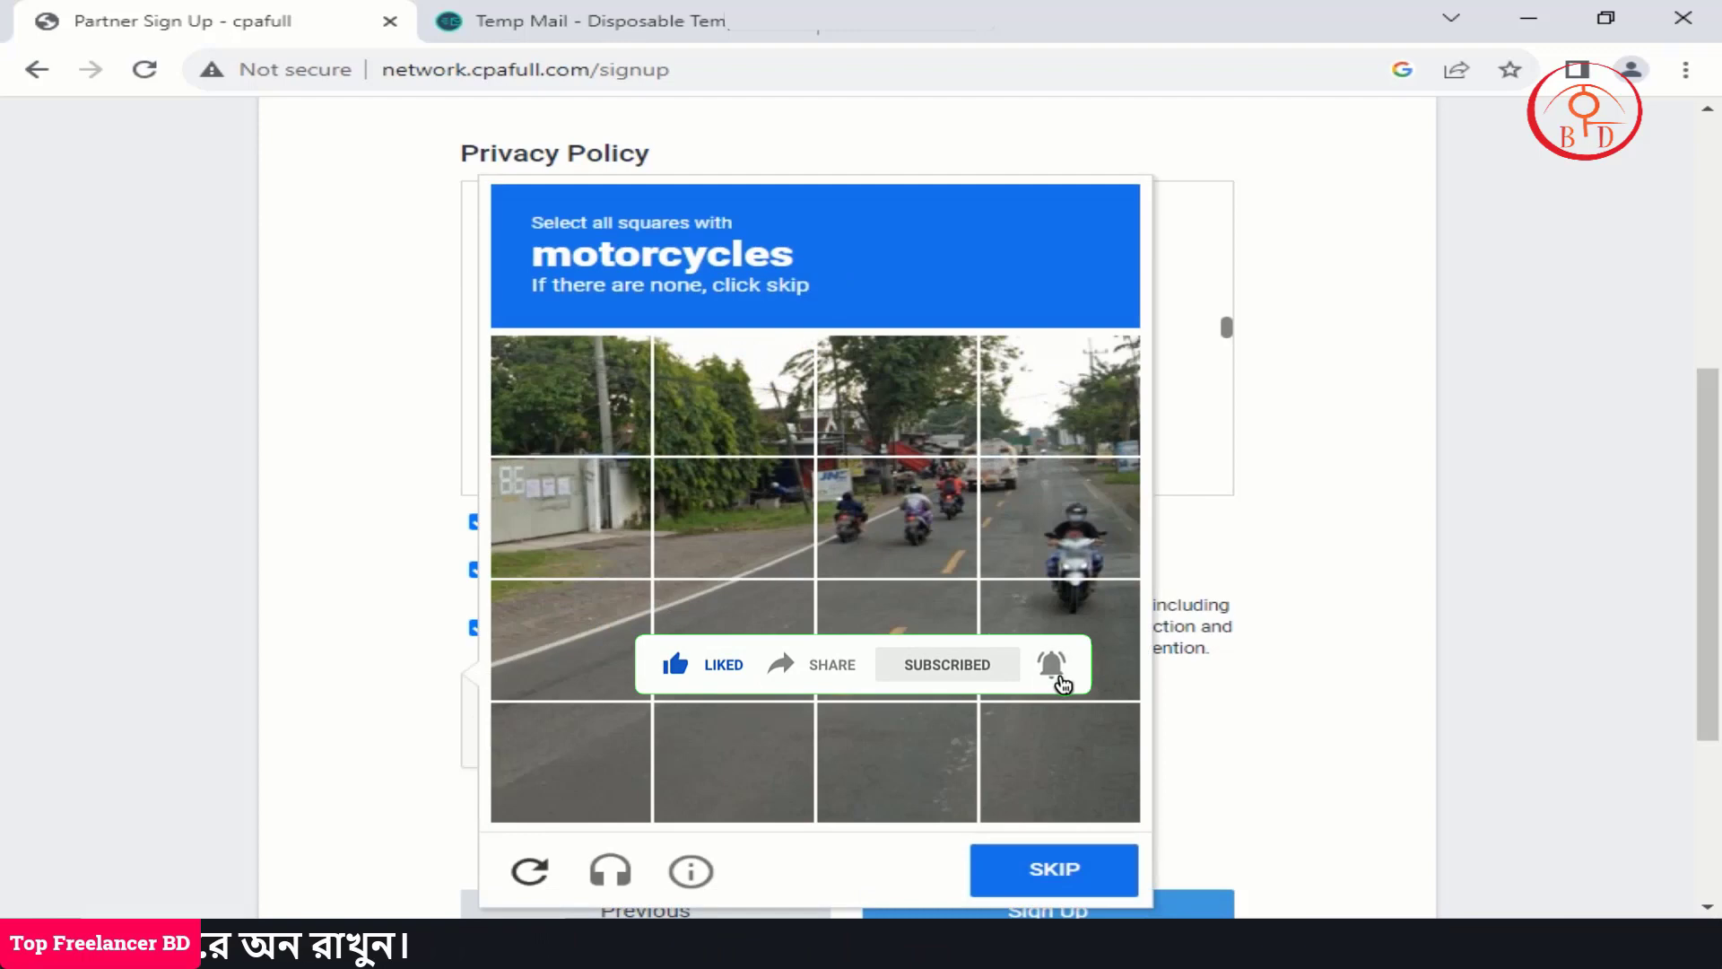
left_click(1034, 415)
left_click(597, 579)
left_click(1034, 578)
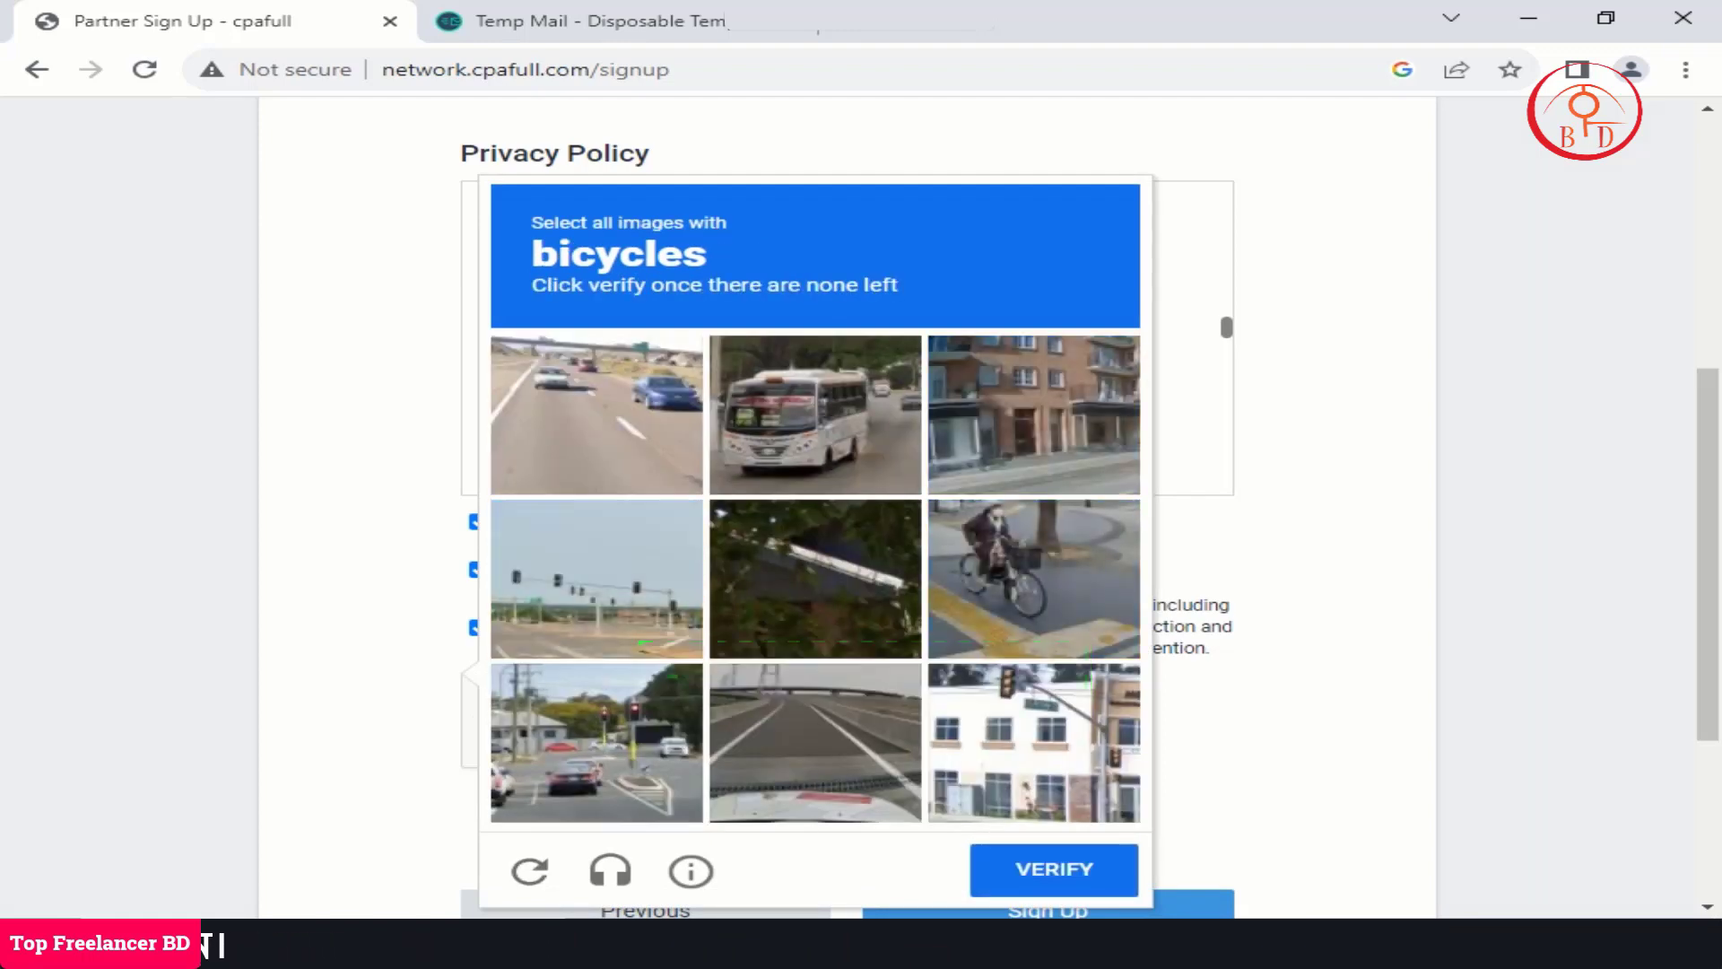
left_click(1034, 578)
left_click(1034, 578)
scroll(816, 538, "down", 1)
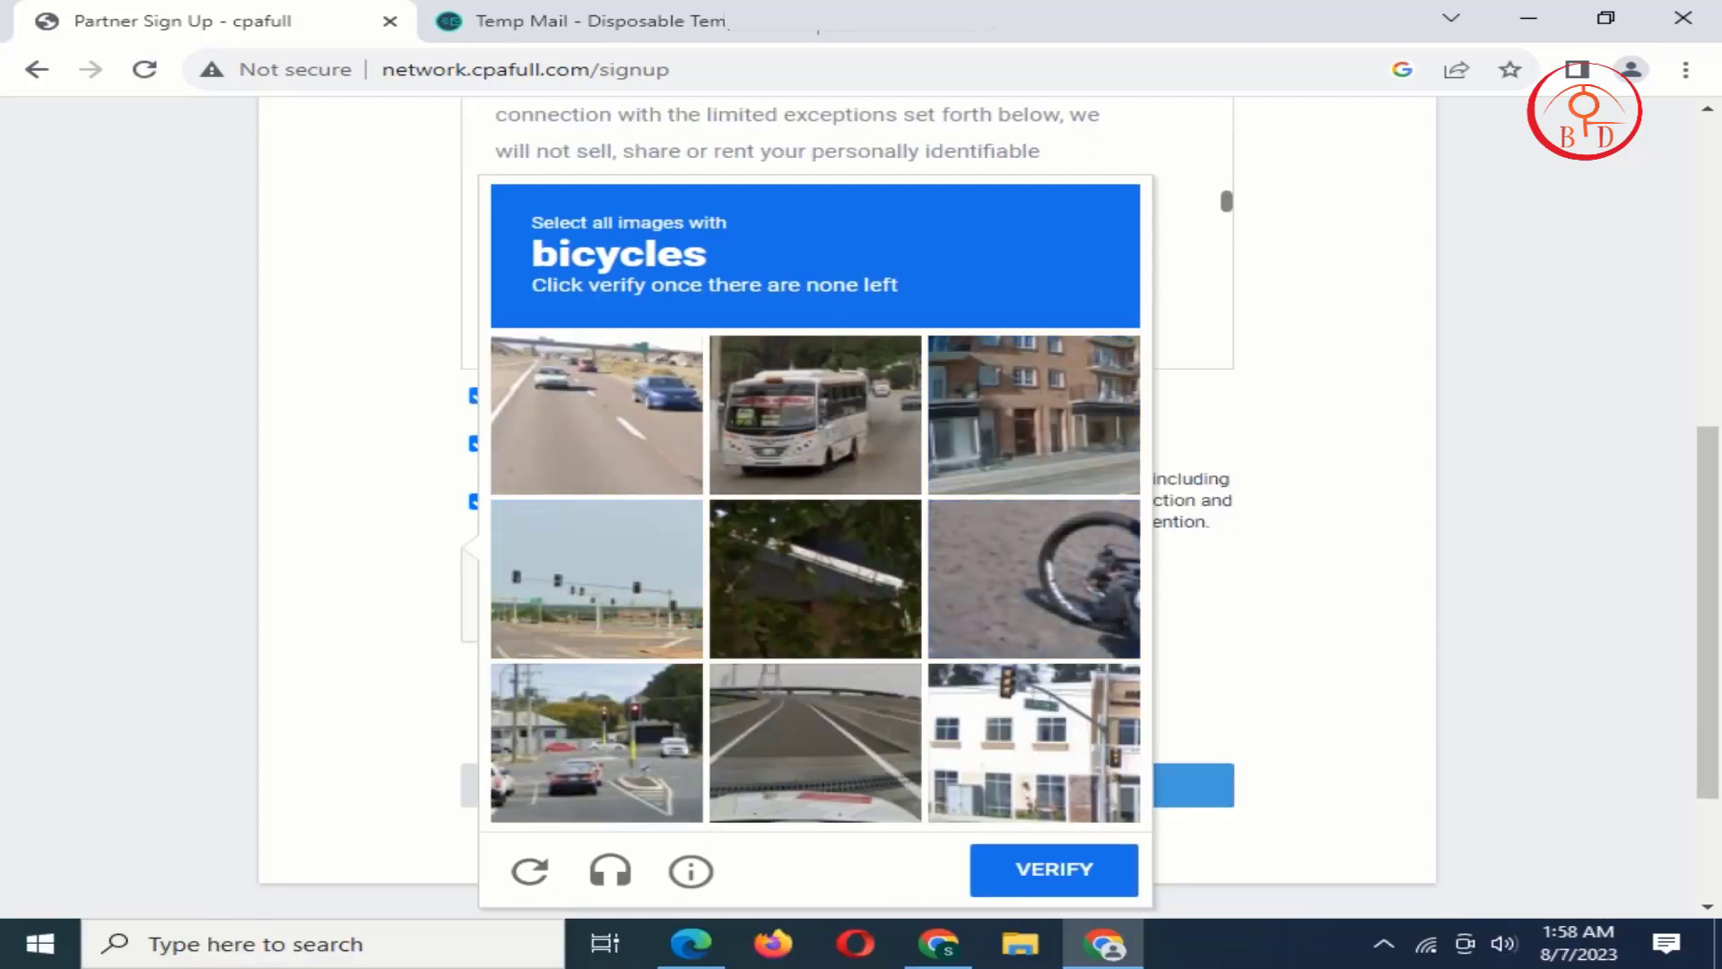
left_click(1034, 578)
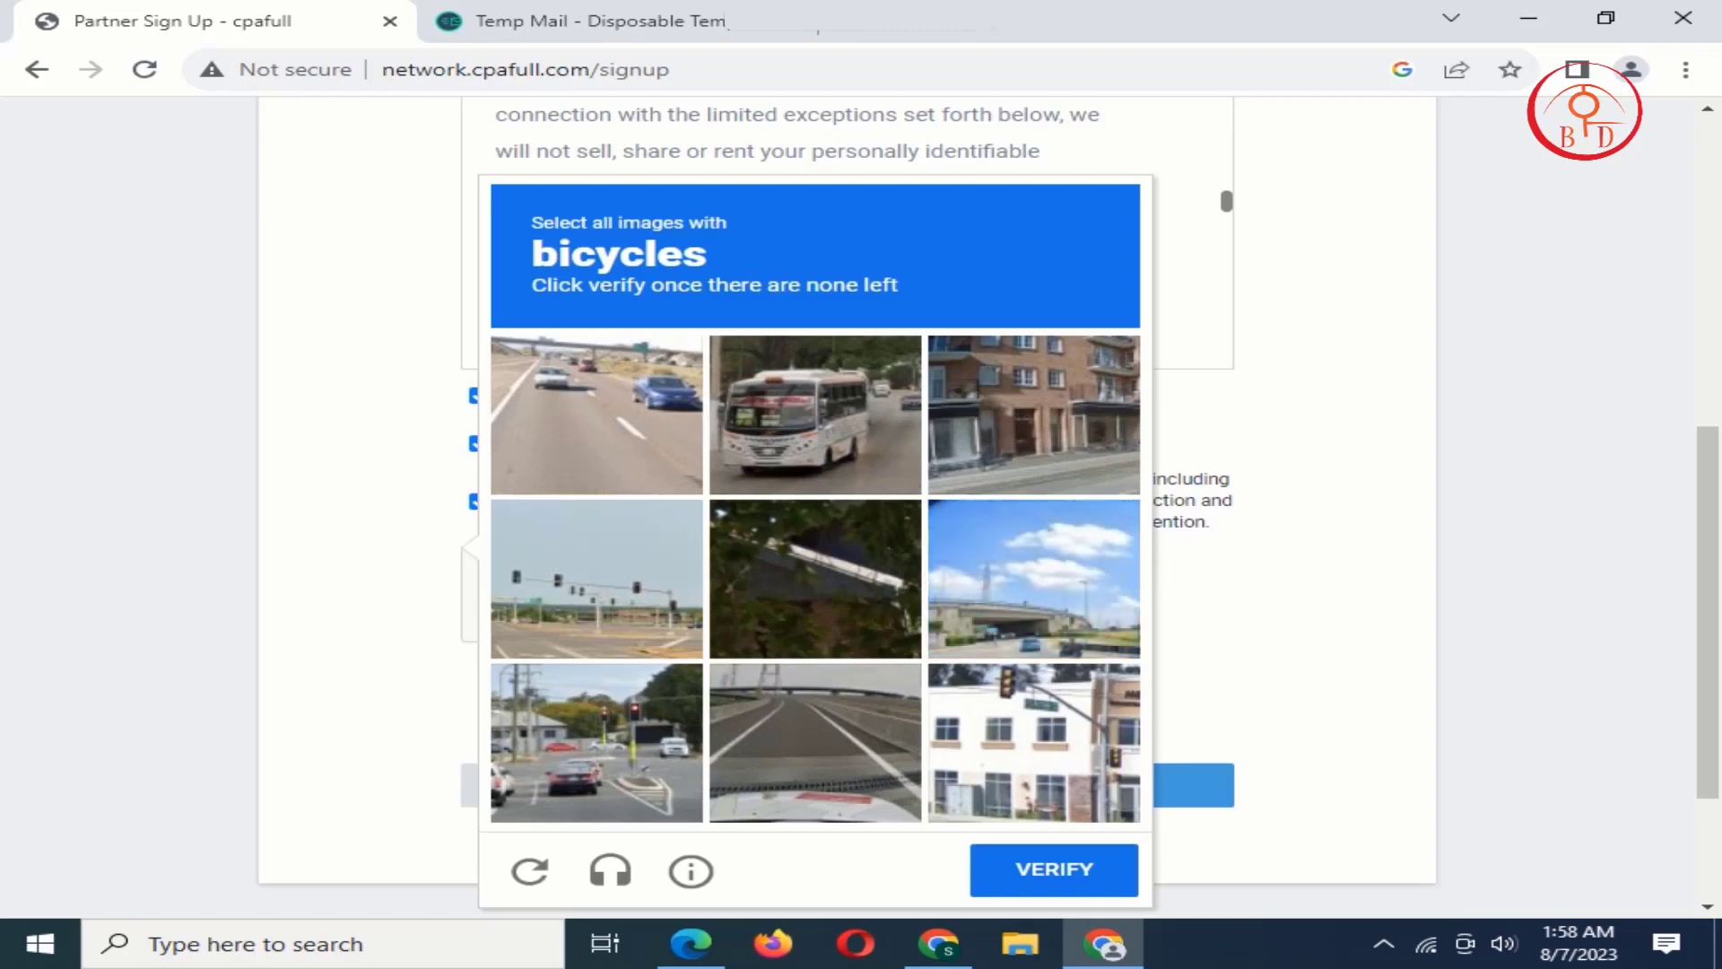
left_click(1054, 869)
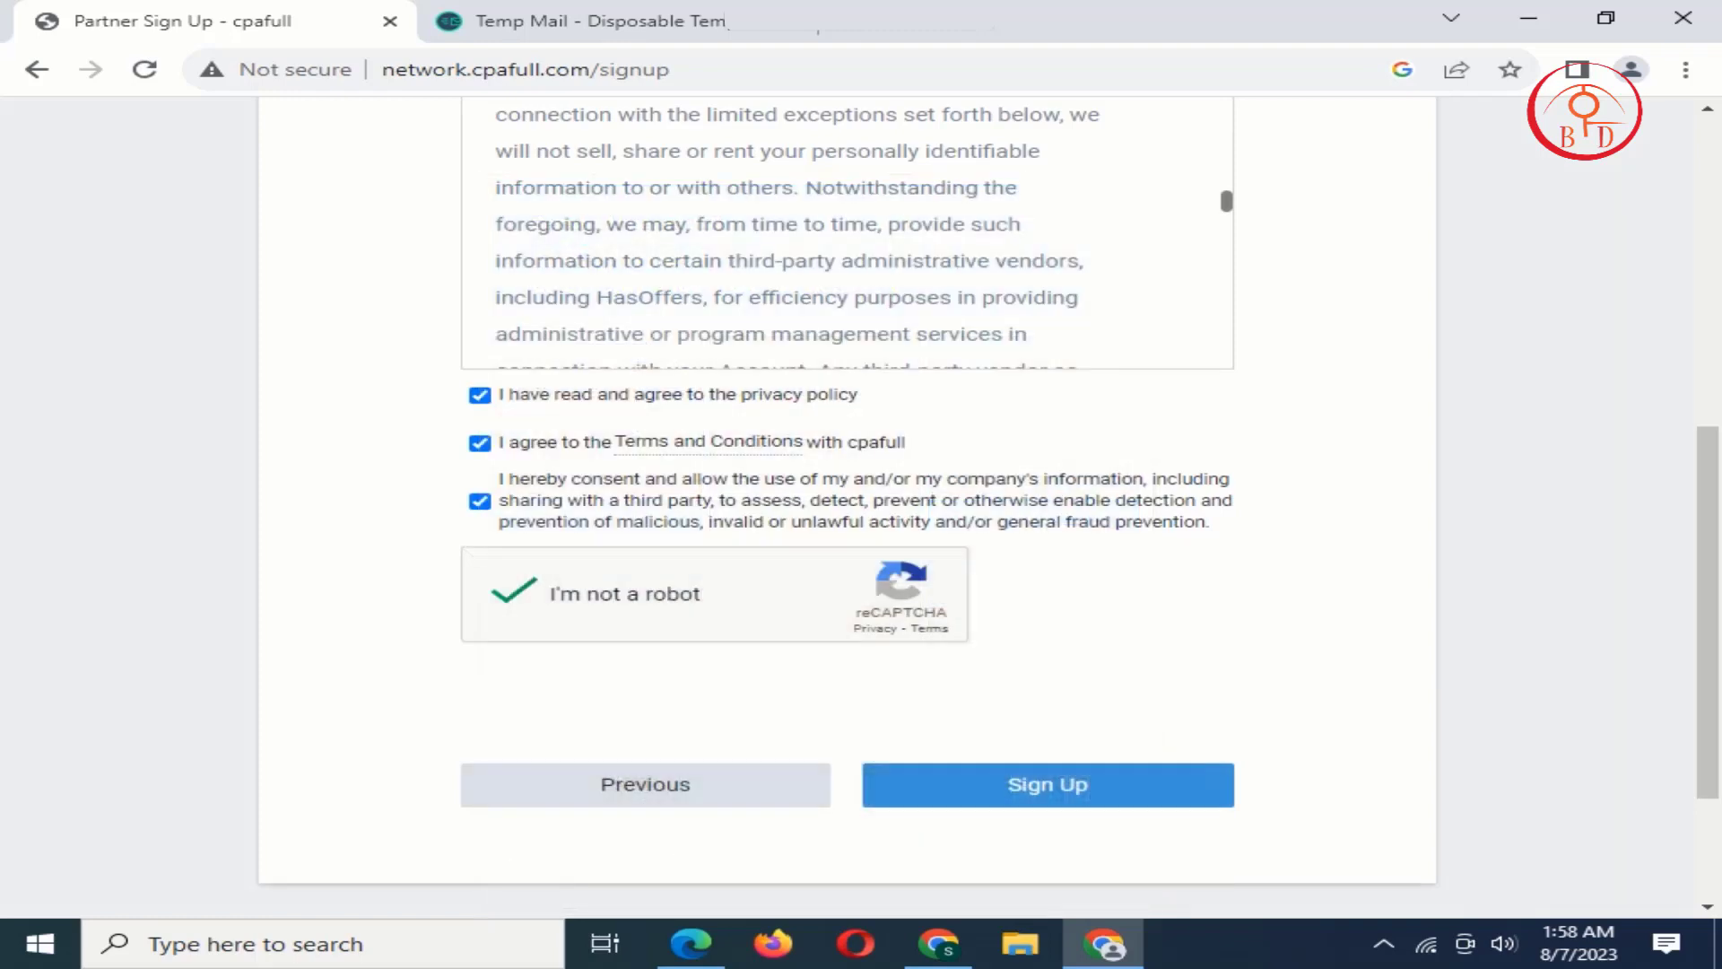
key("Return")
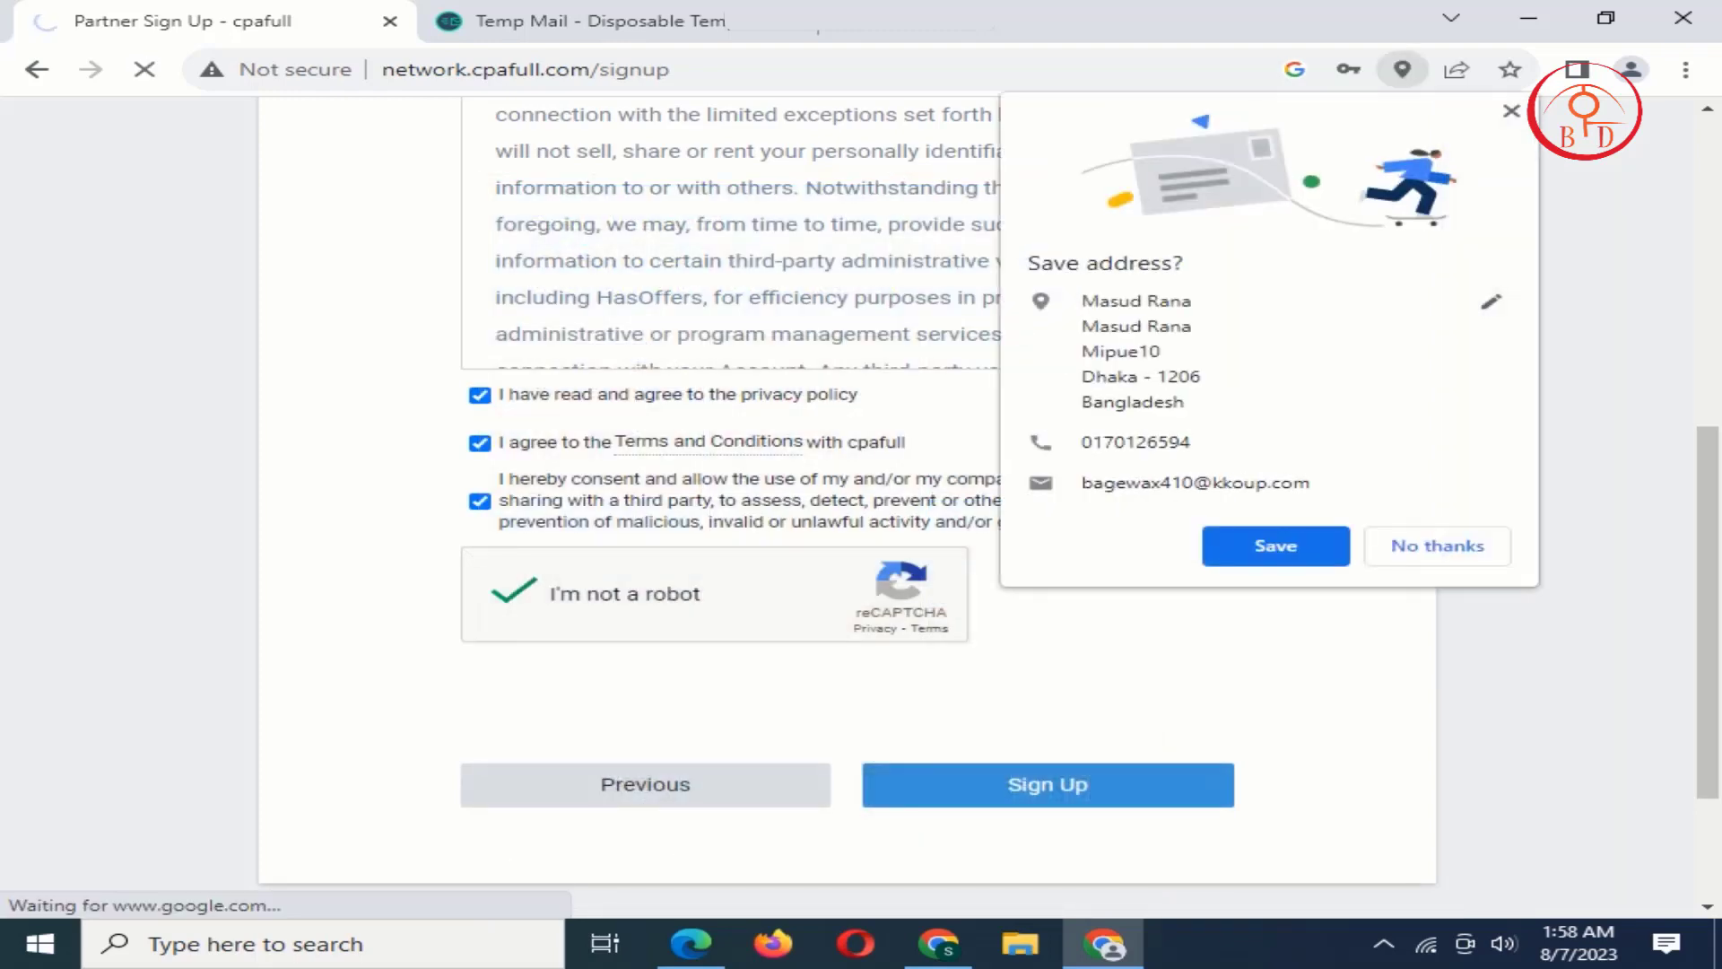
Step: Decline the browser's save-address and save-password prompts, then highlight the application-under-review notice
left_click(1275, 545)
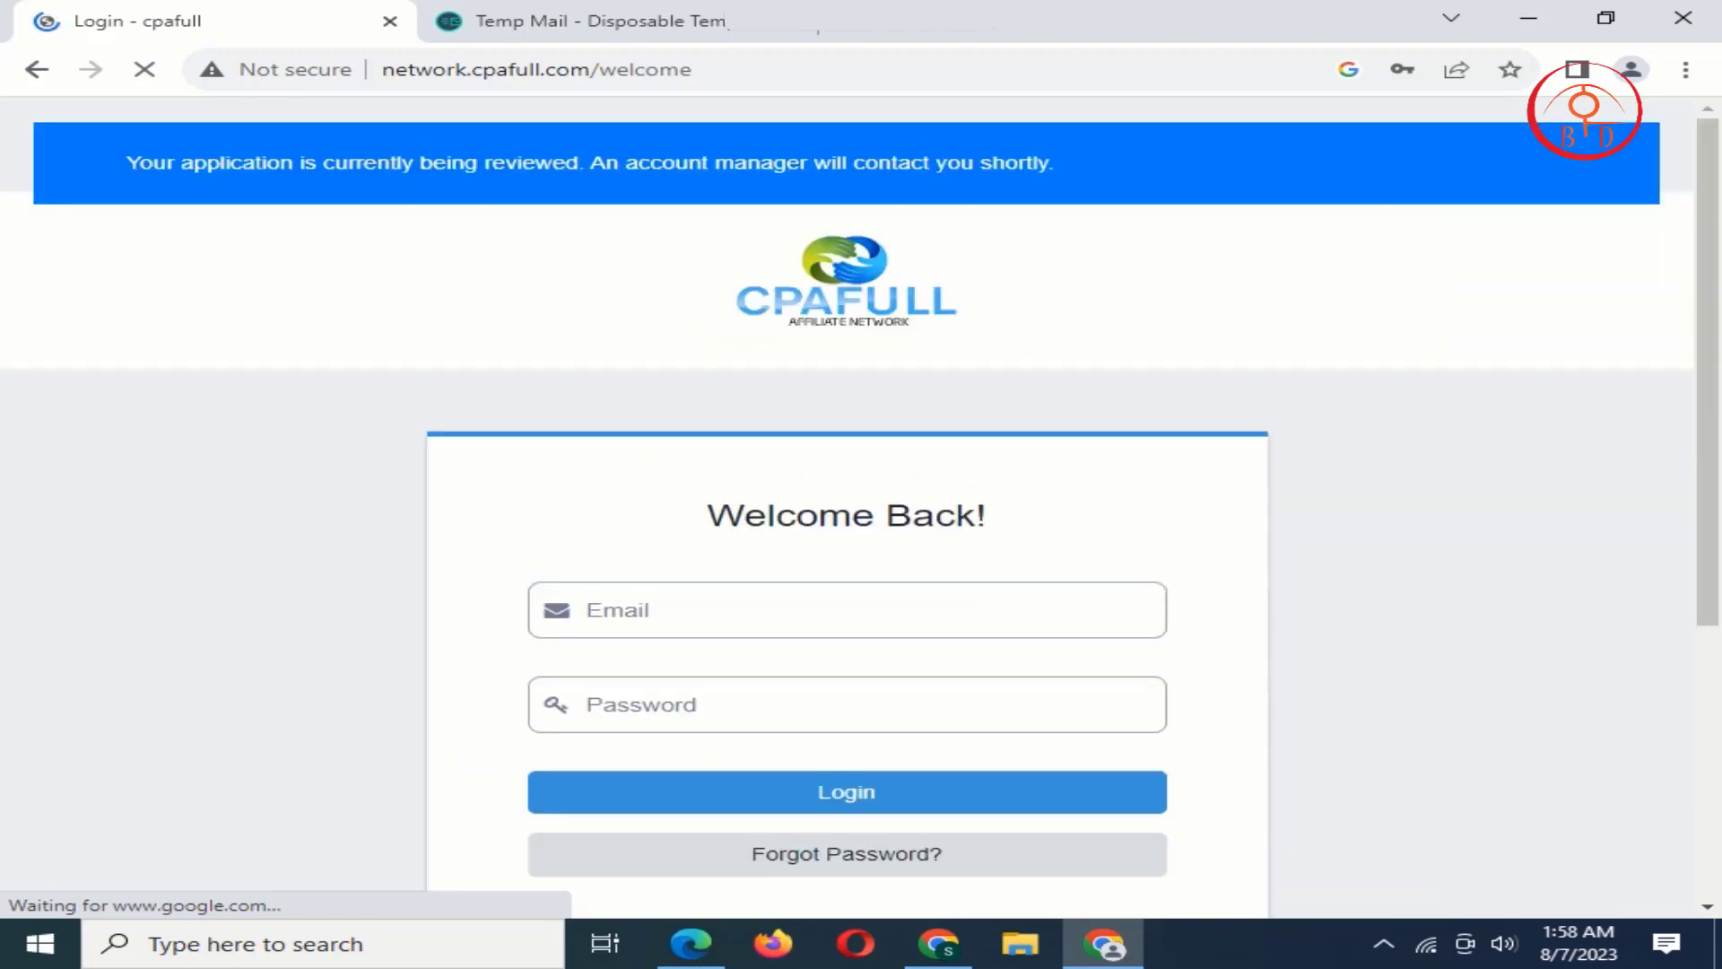
left_click(1332, 432)
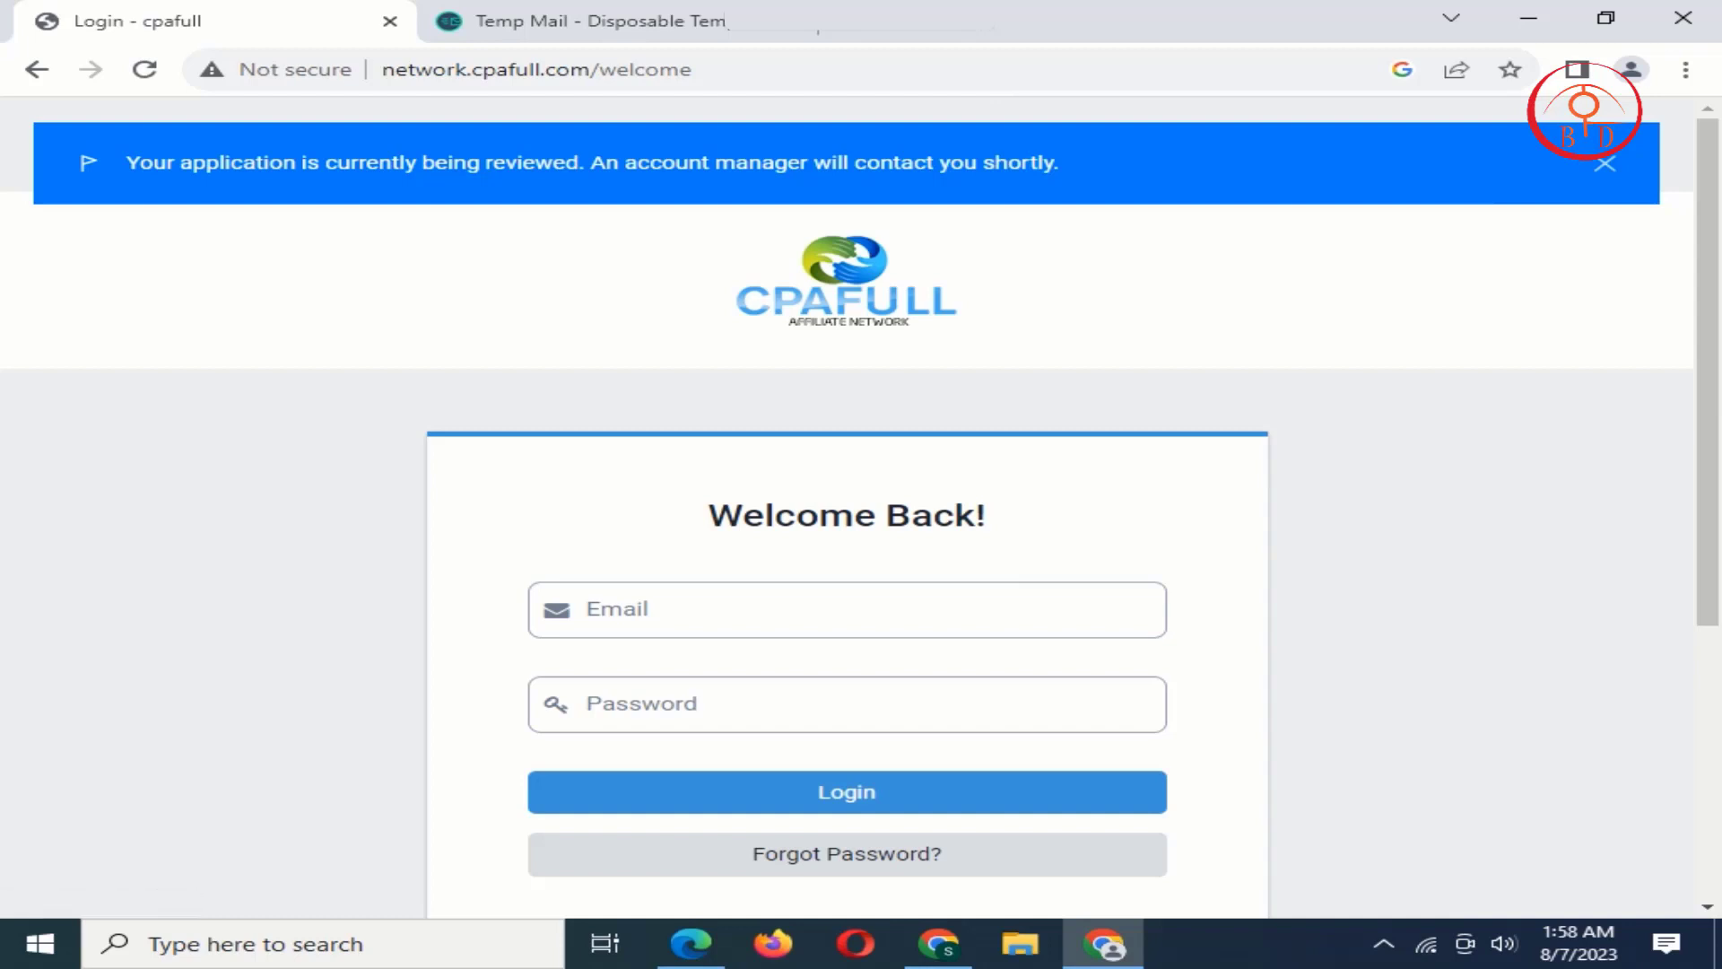
left_click_drag(126, 162, 1060, 163)
key("ctrl+Tab")
Step: Select the temporary email address and confirm its inbox has no CPAFULL messages
scroll(861, 484, "down", 5)
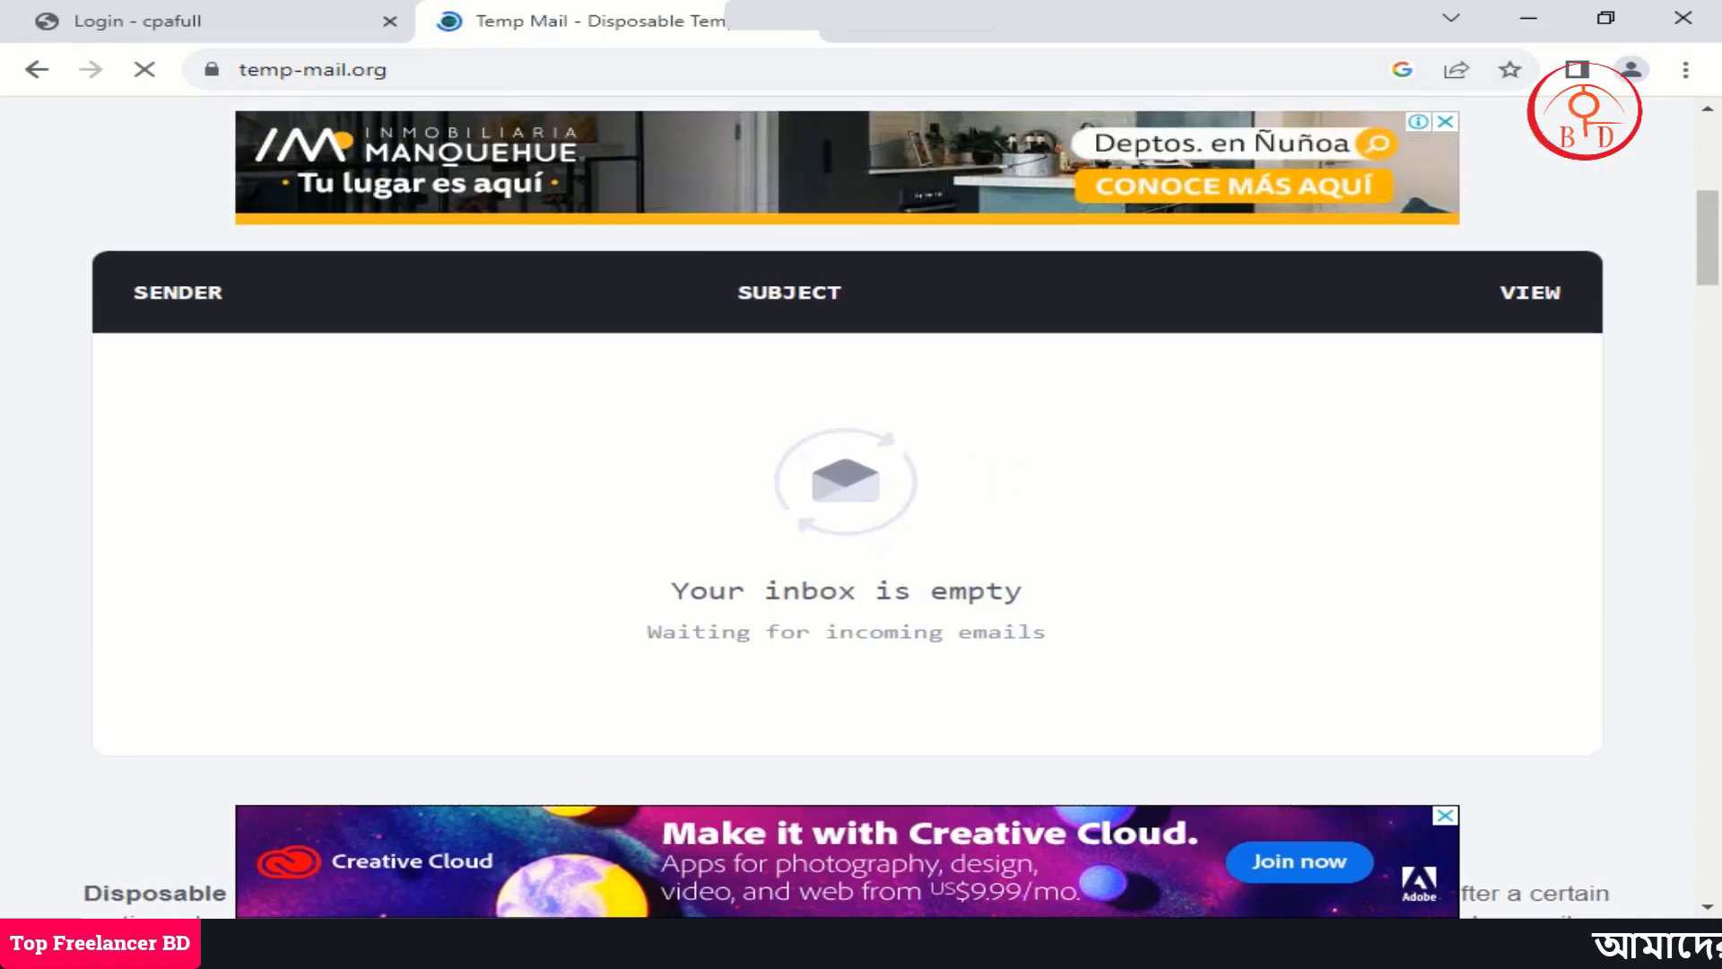
scroll(861, 485, "up", 5)
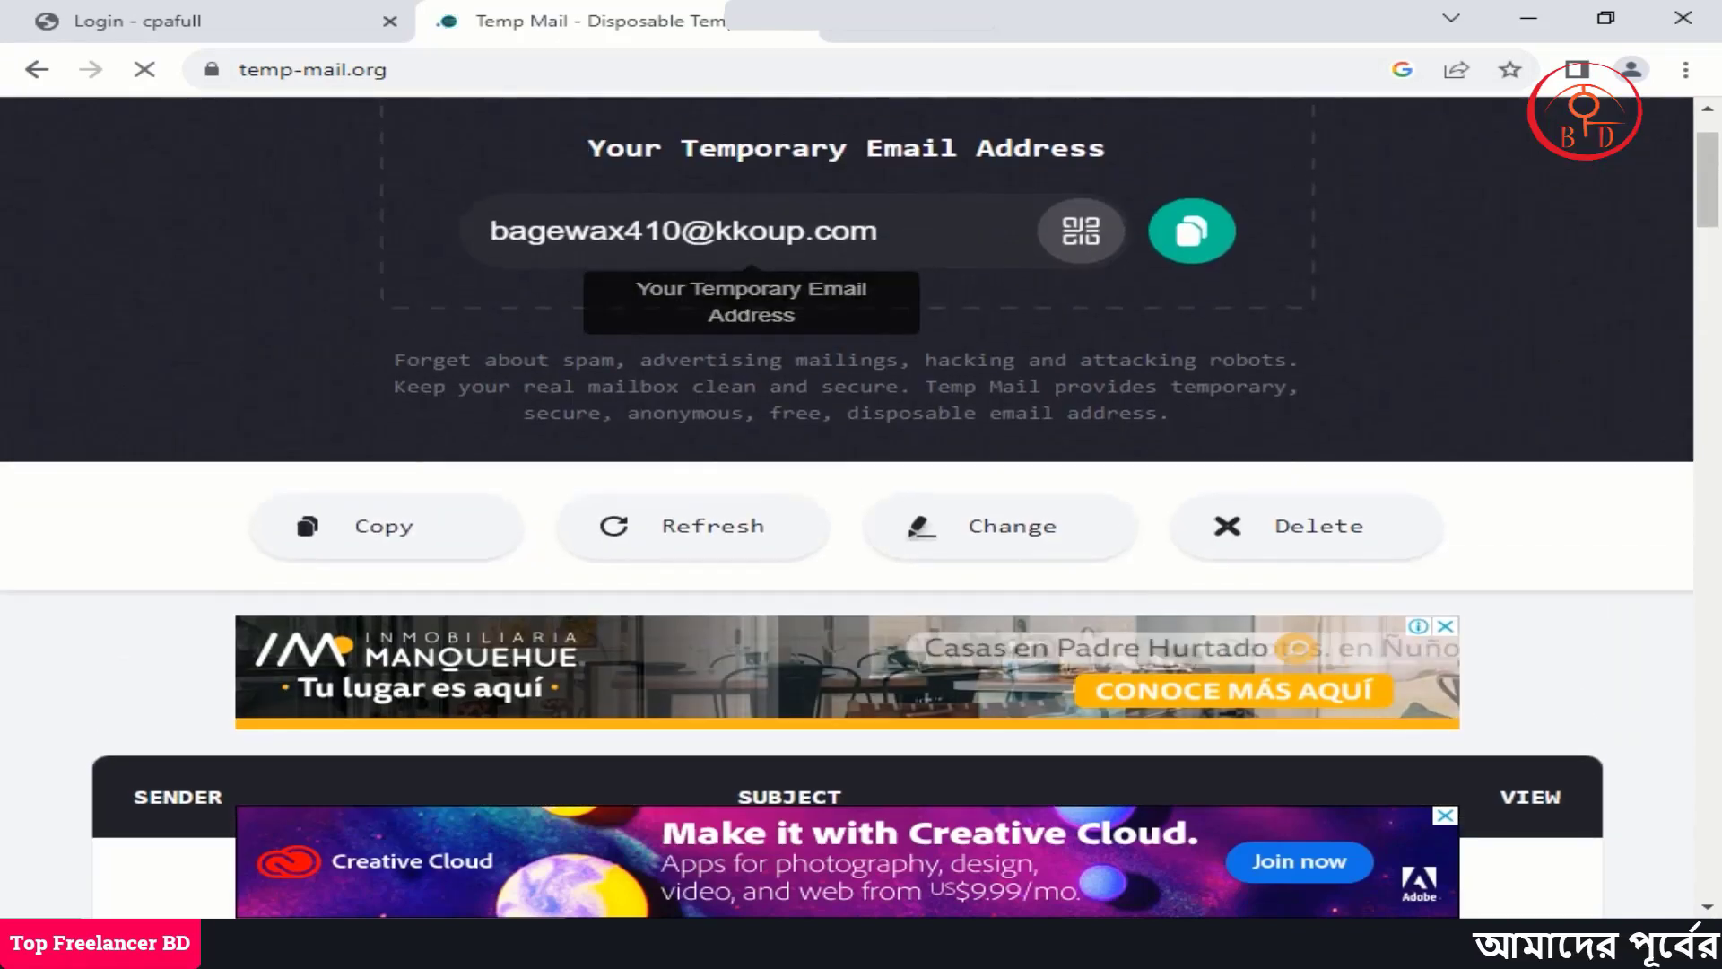
left_click_drag(490, 231, 877, 231)
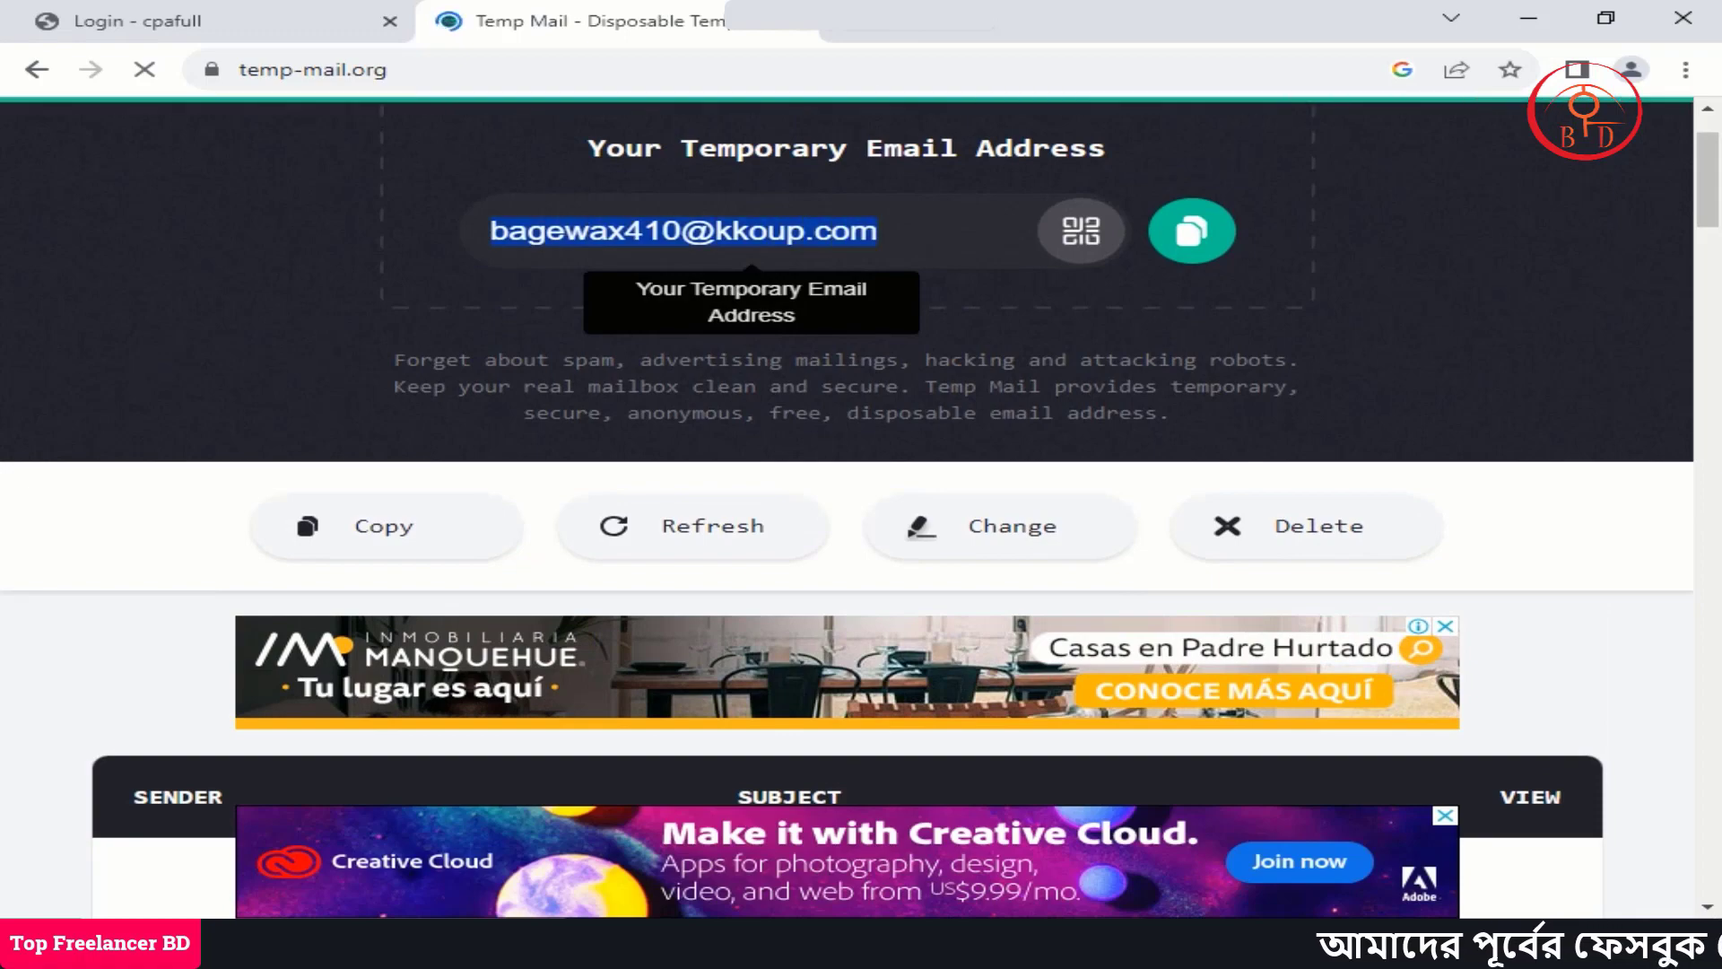
scroll(861, 484, "down", 7)
scroll(861, 484, "down", 4)
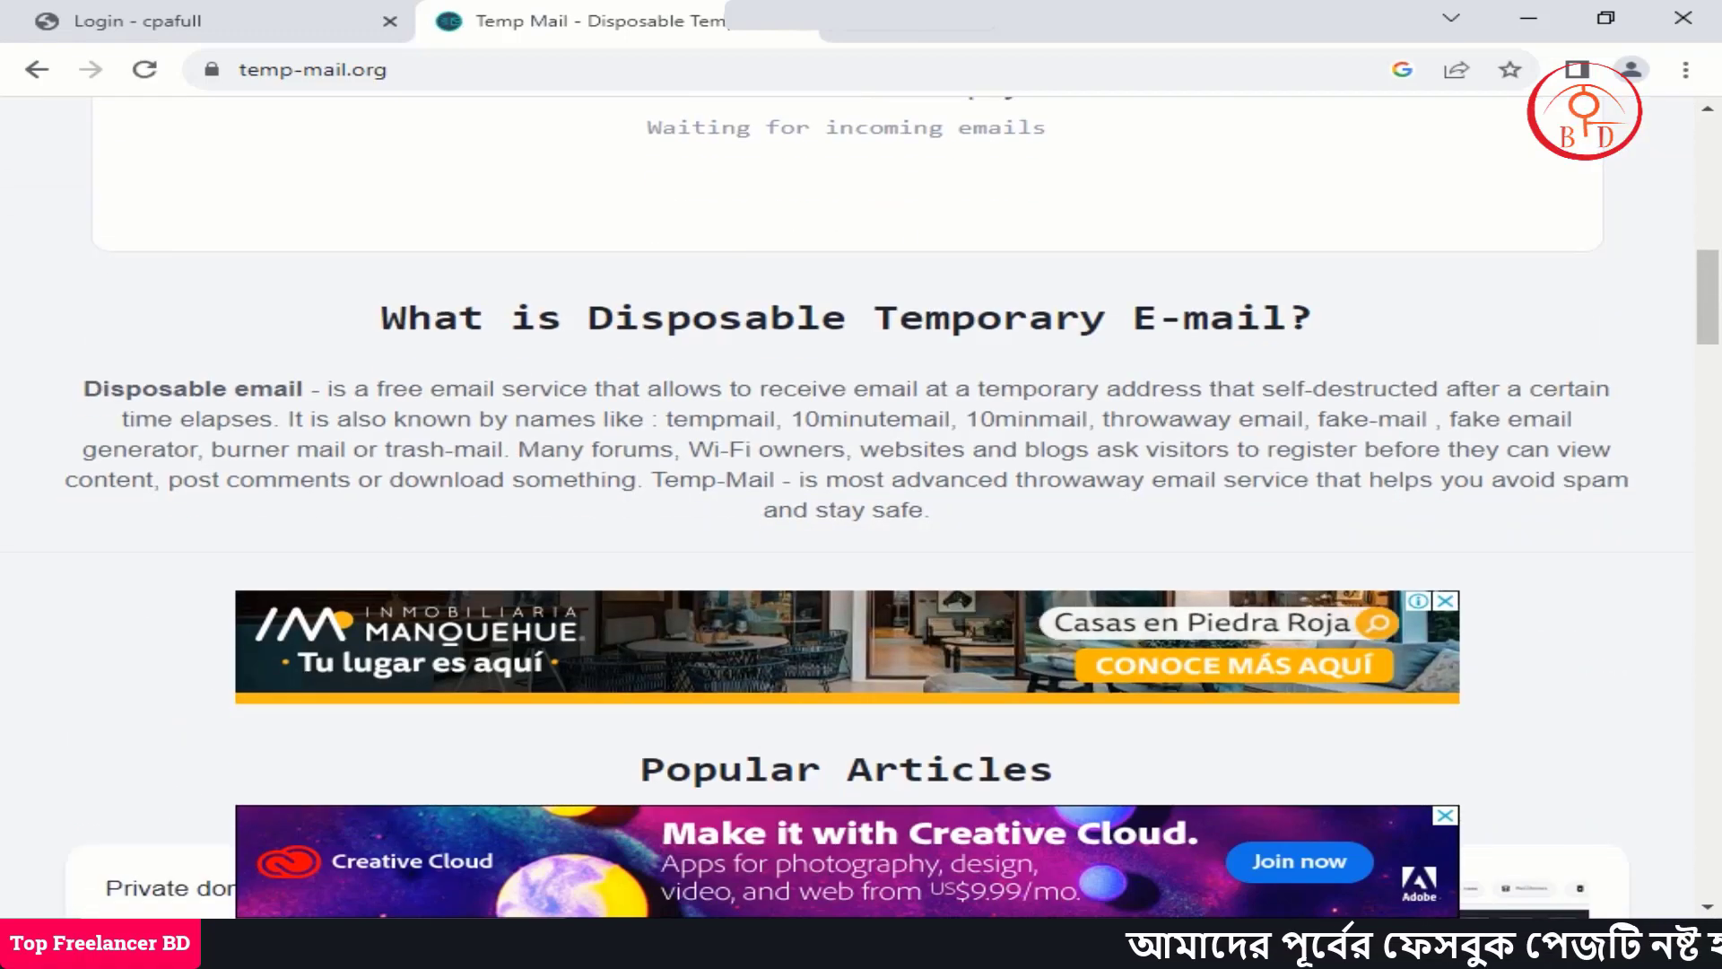
scroll(861, 484, "up", 4)
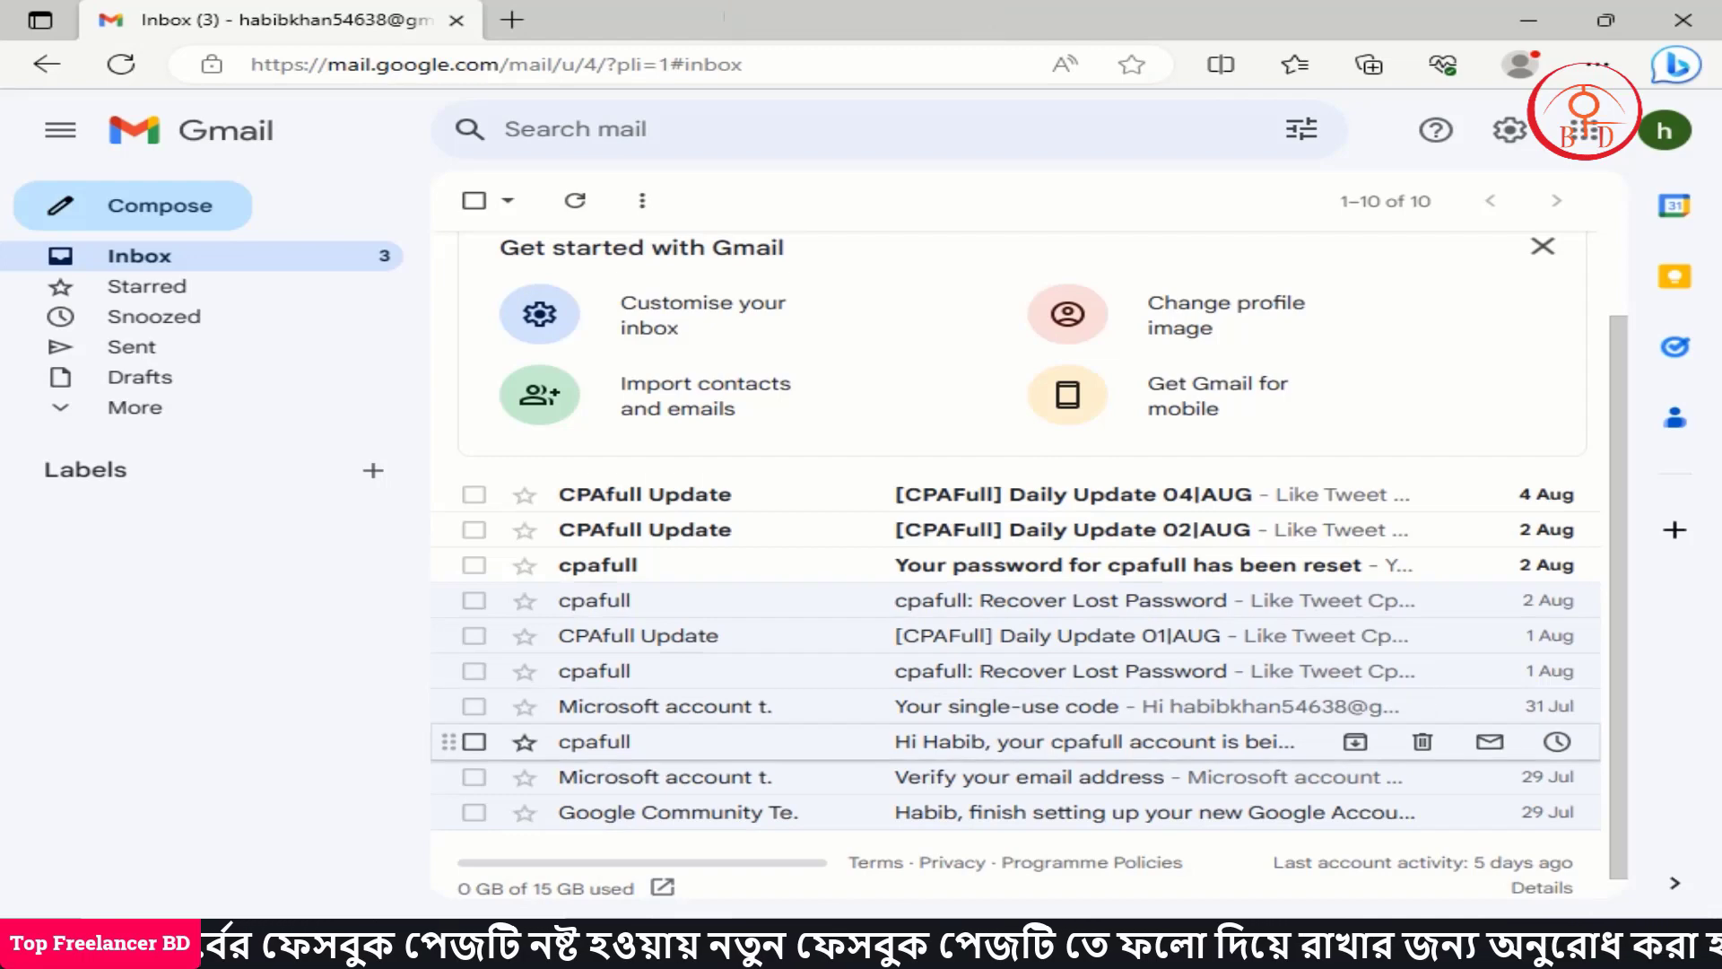
Step: Open cpafull's 'account is being reviewed' email and highlight its greeting and review notice
left_click(1076, 741)
scroll(1076, 539, "down", 2)
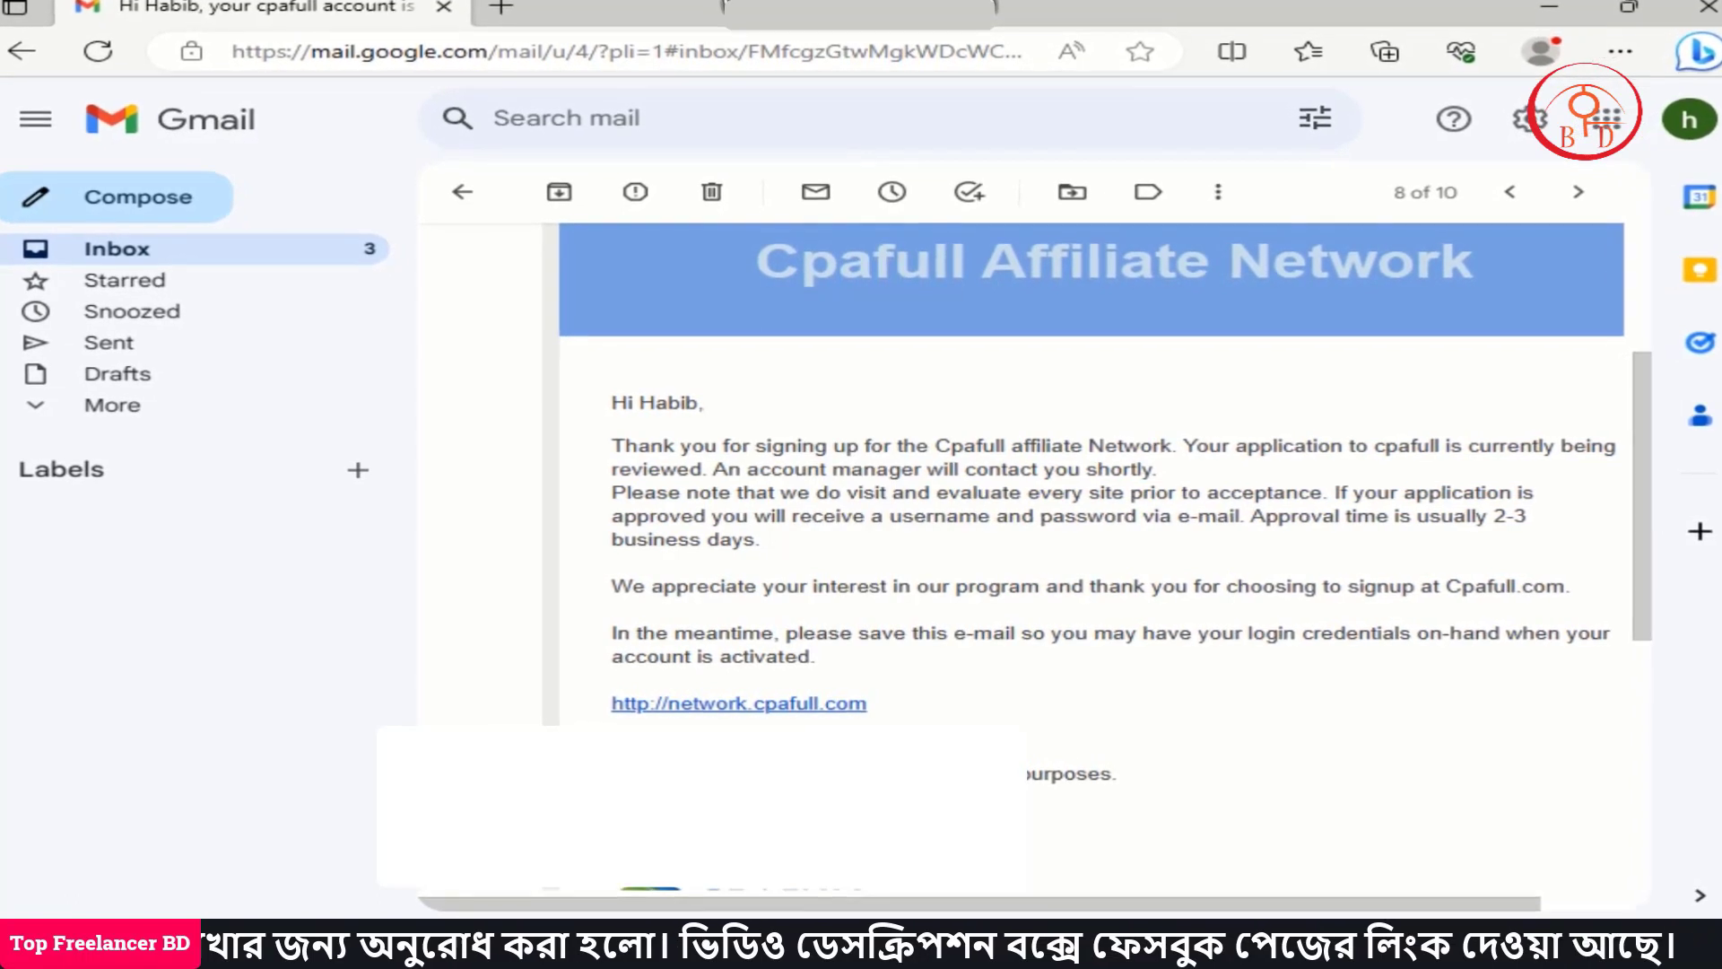
left_click_drag(609, 400, 643, 444)
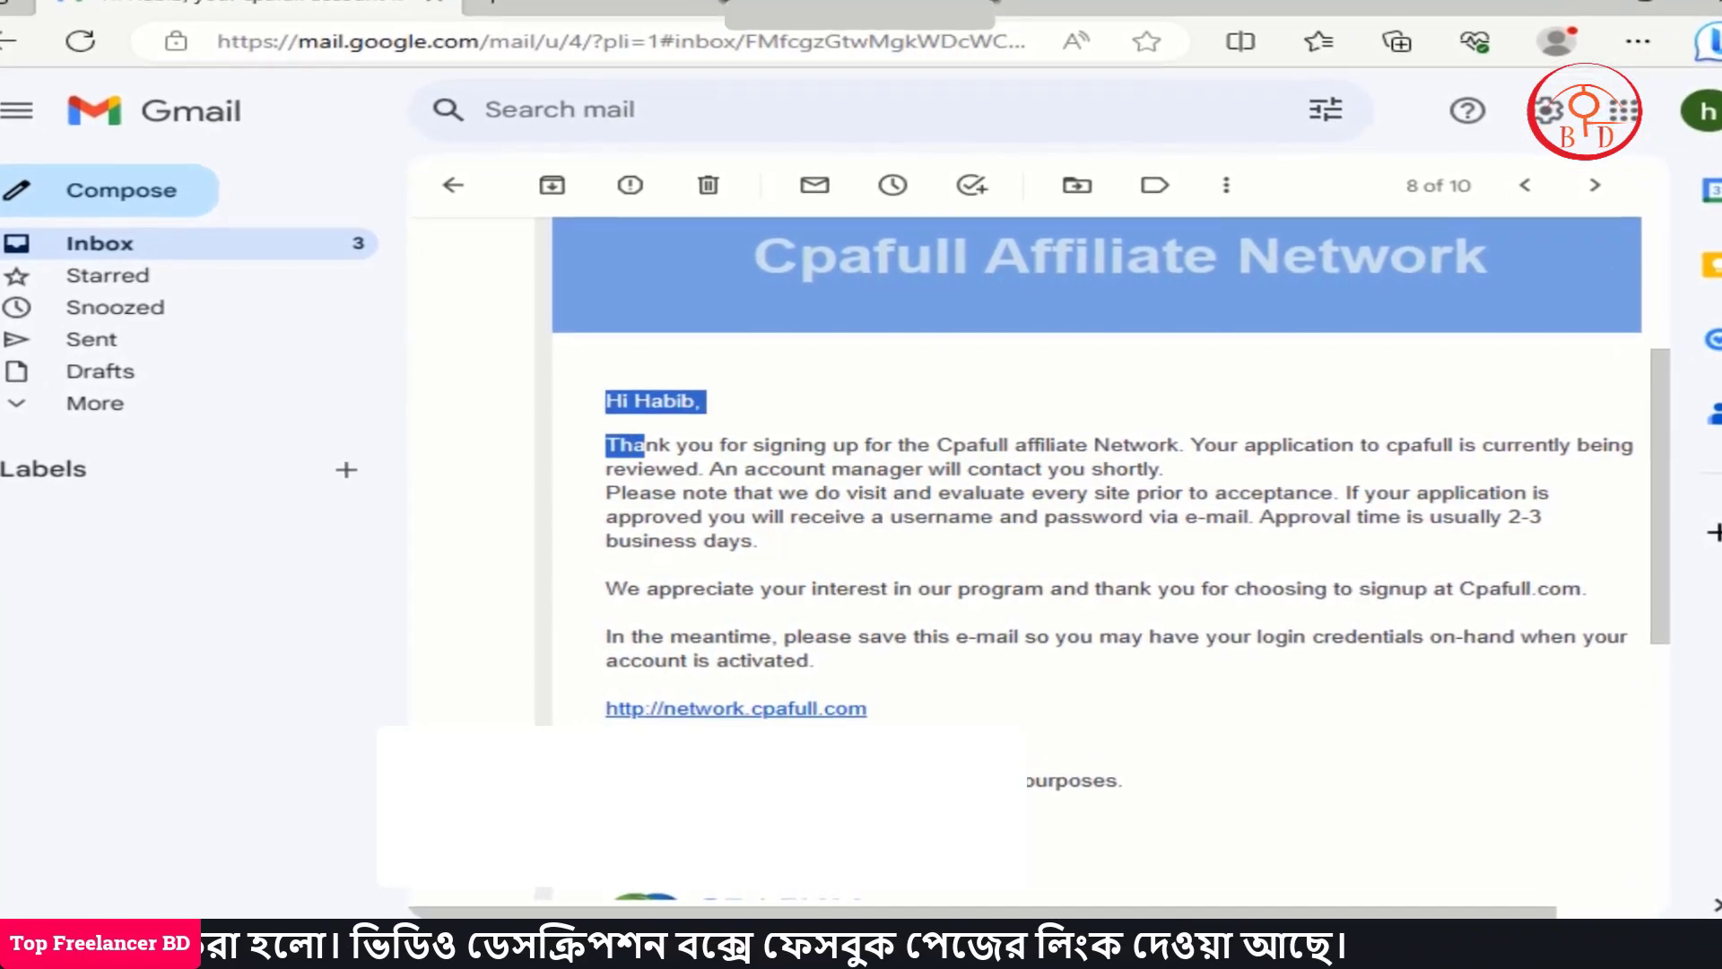
left_click(643, 445)
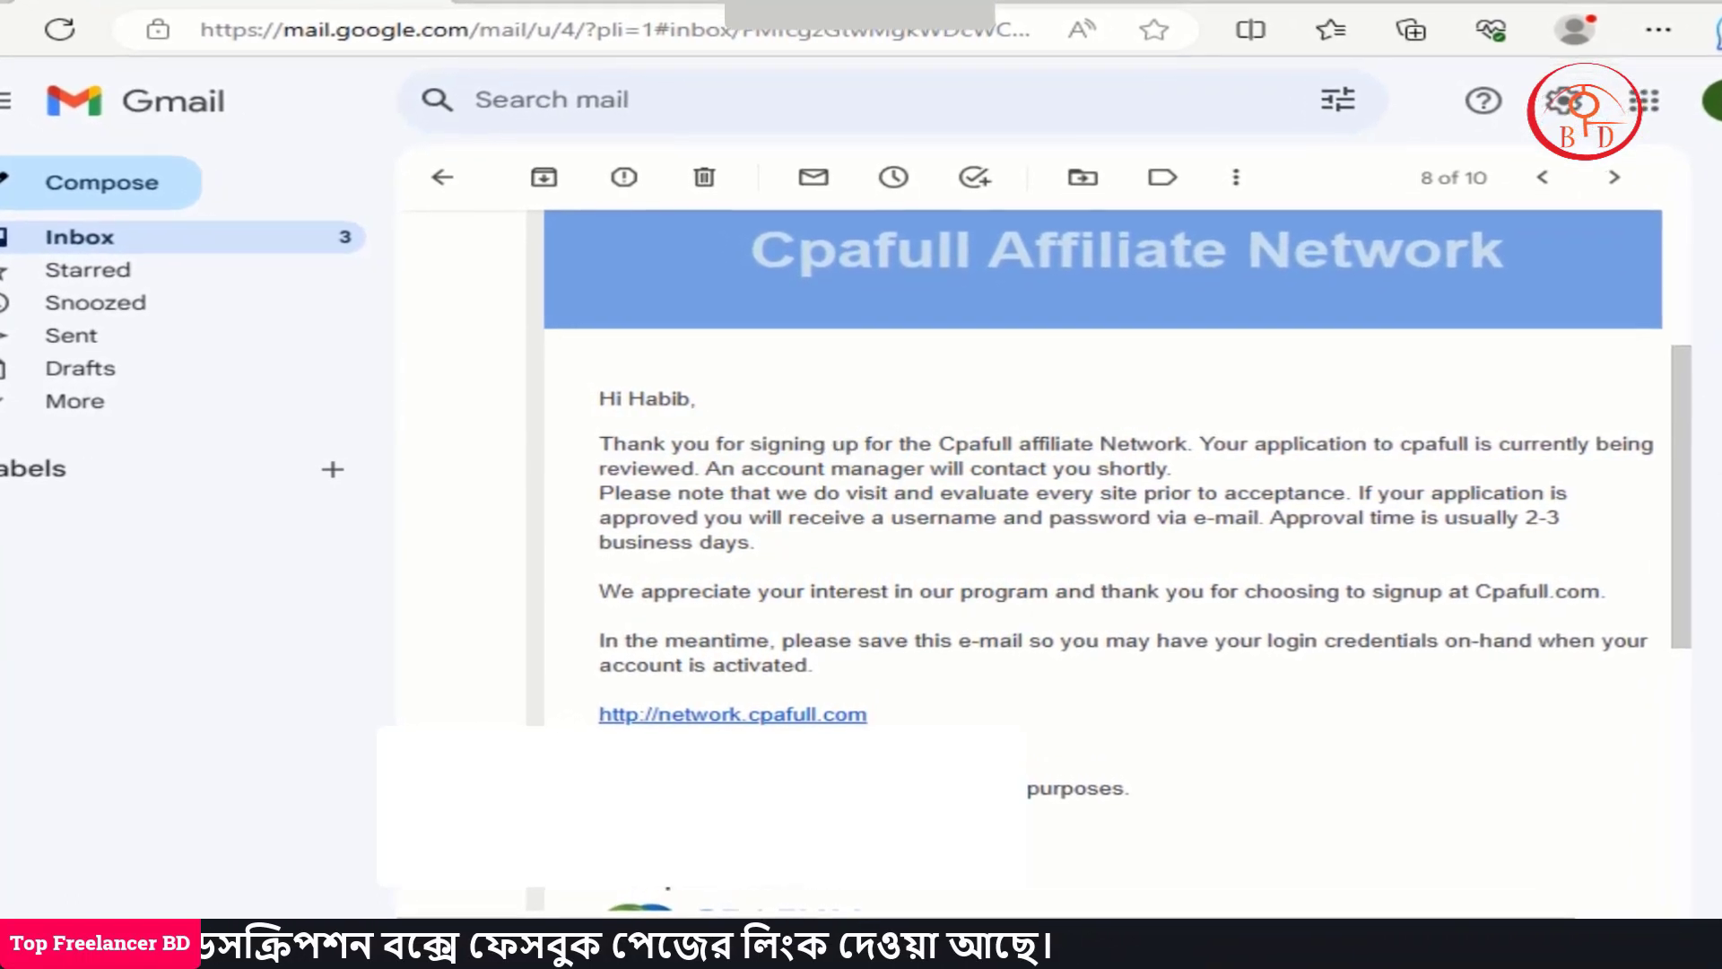
left_click_drag(1566, 518, 1141, 801)
left_click(590, 395)
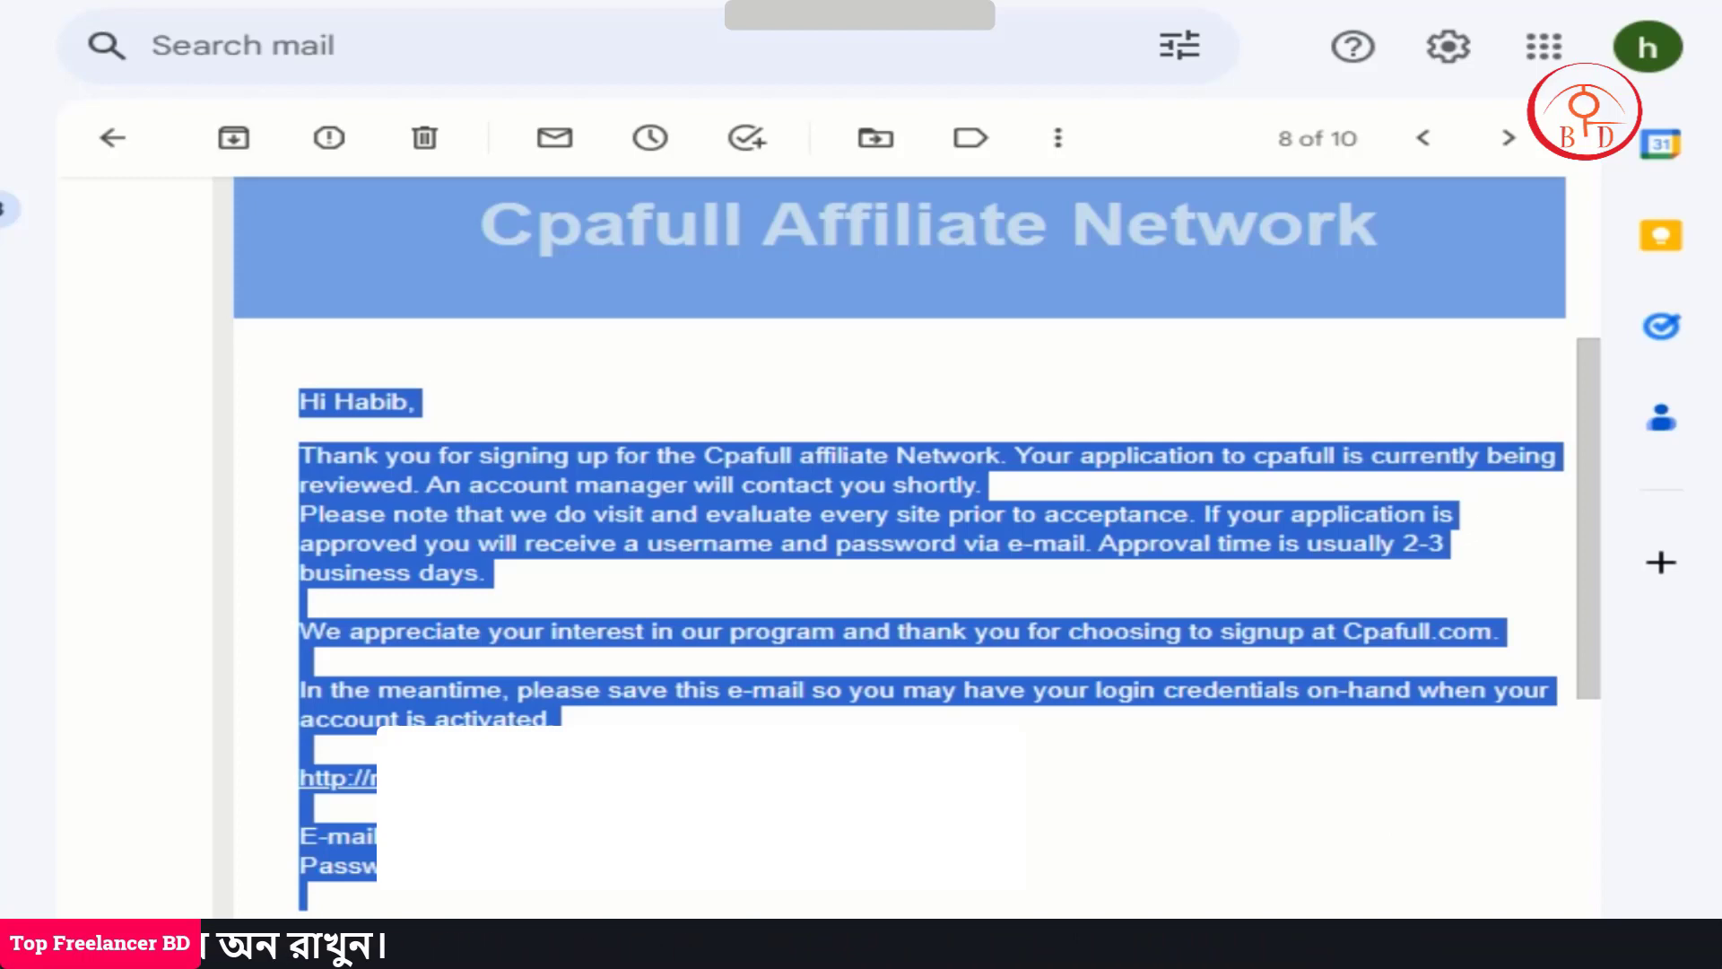
scroll(897, 538, "down", 3)
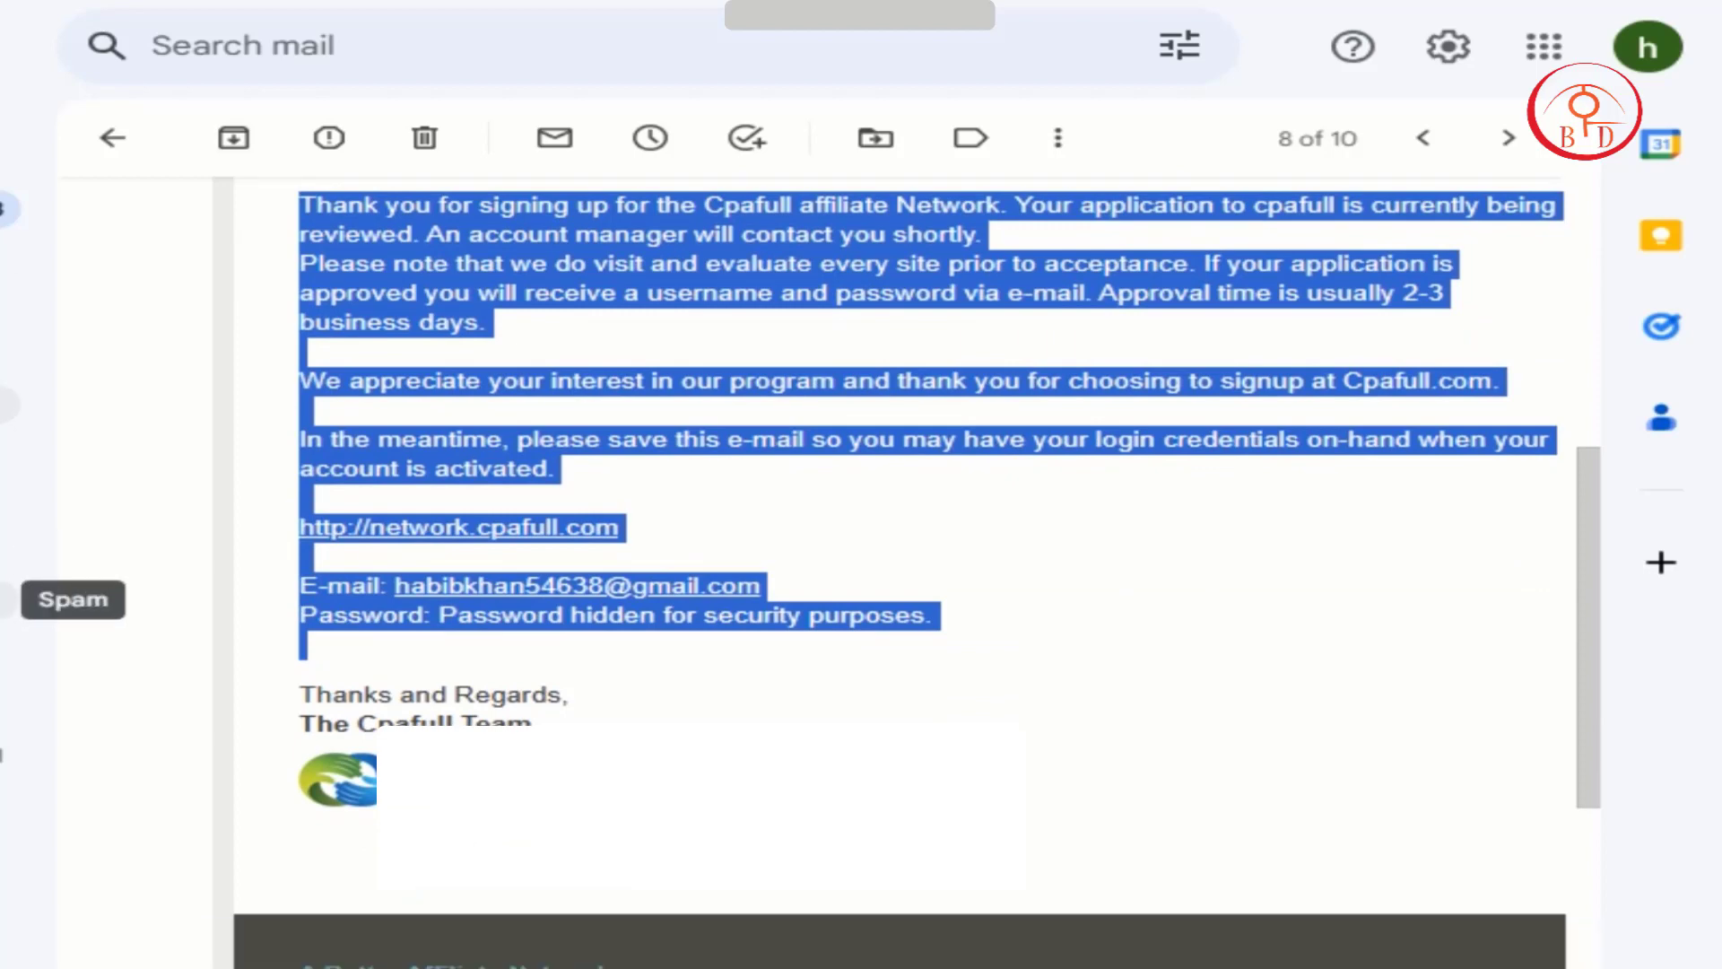
left_click(9, 598)
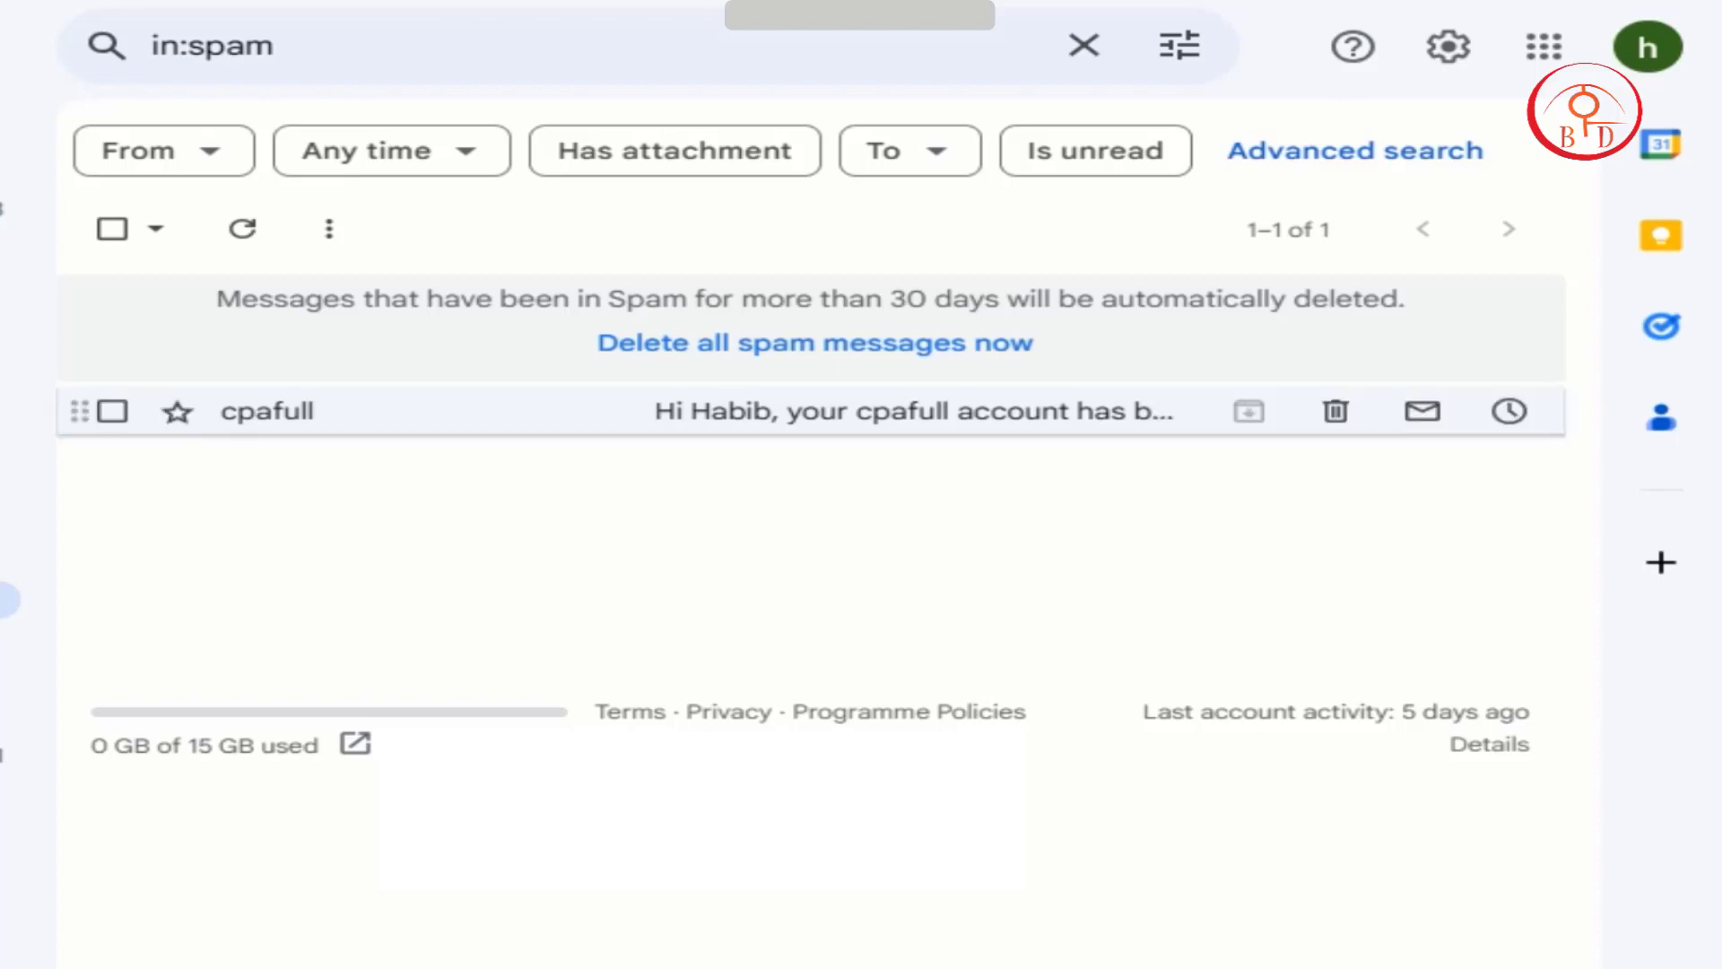
Step: Open the cpafull account-activated email in Spam and highlight its welcome and approval lines
left_click(897, 411)
scroll(897, 538, "down", 4)
scroll(852, 574, "down", 3)
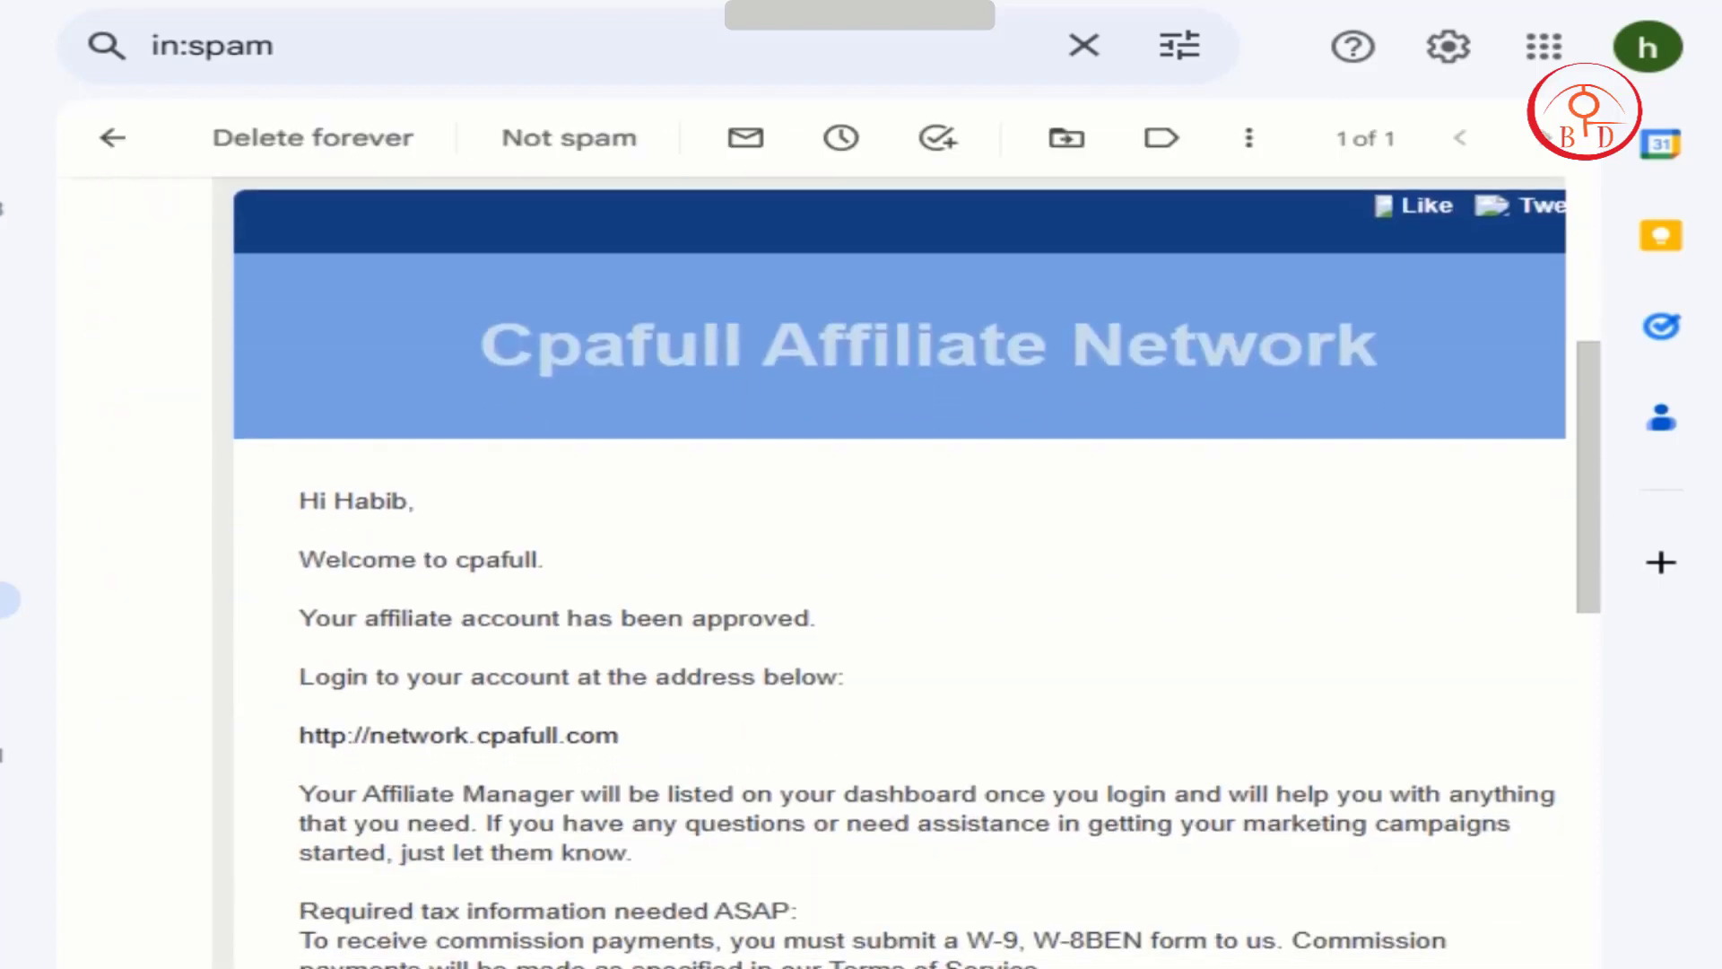
left_click_drag(298, 381, 972, 674)
scroll(852, 574, "up", 6)
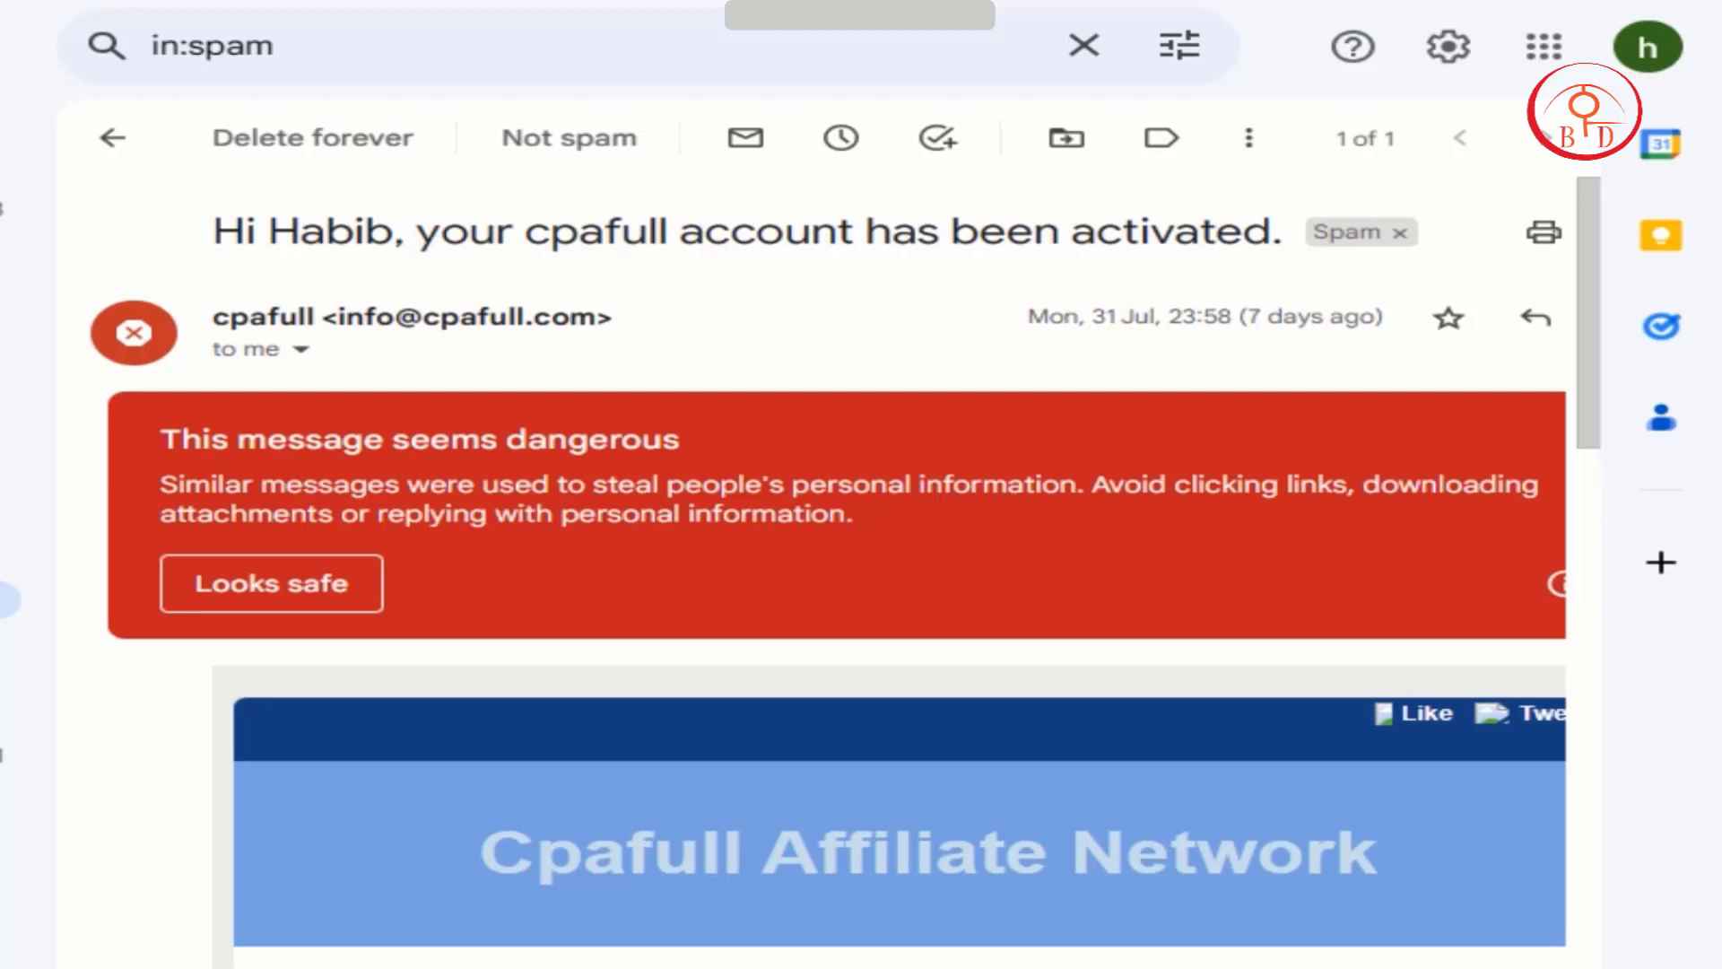
scroll(897, 574, "down", 10)
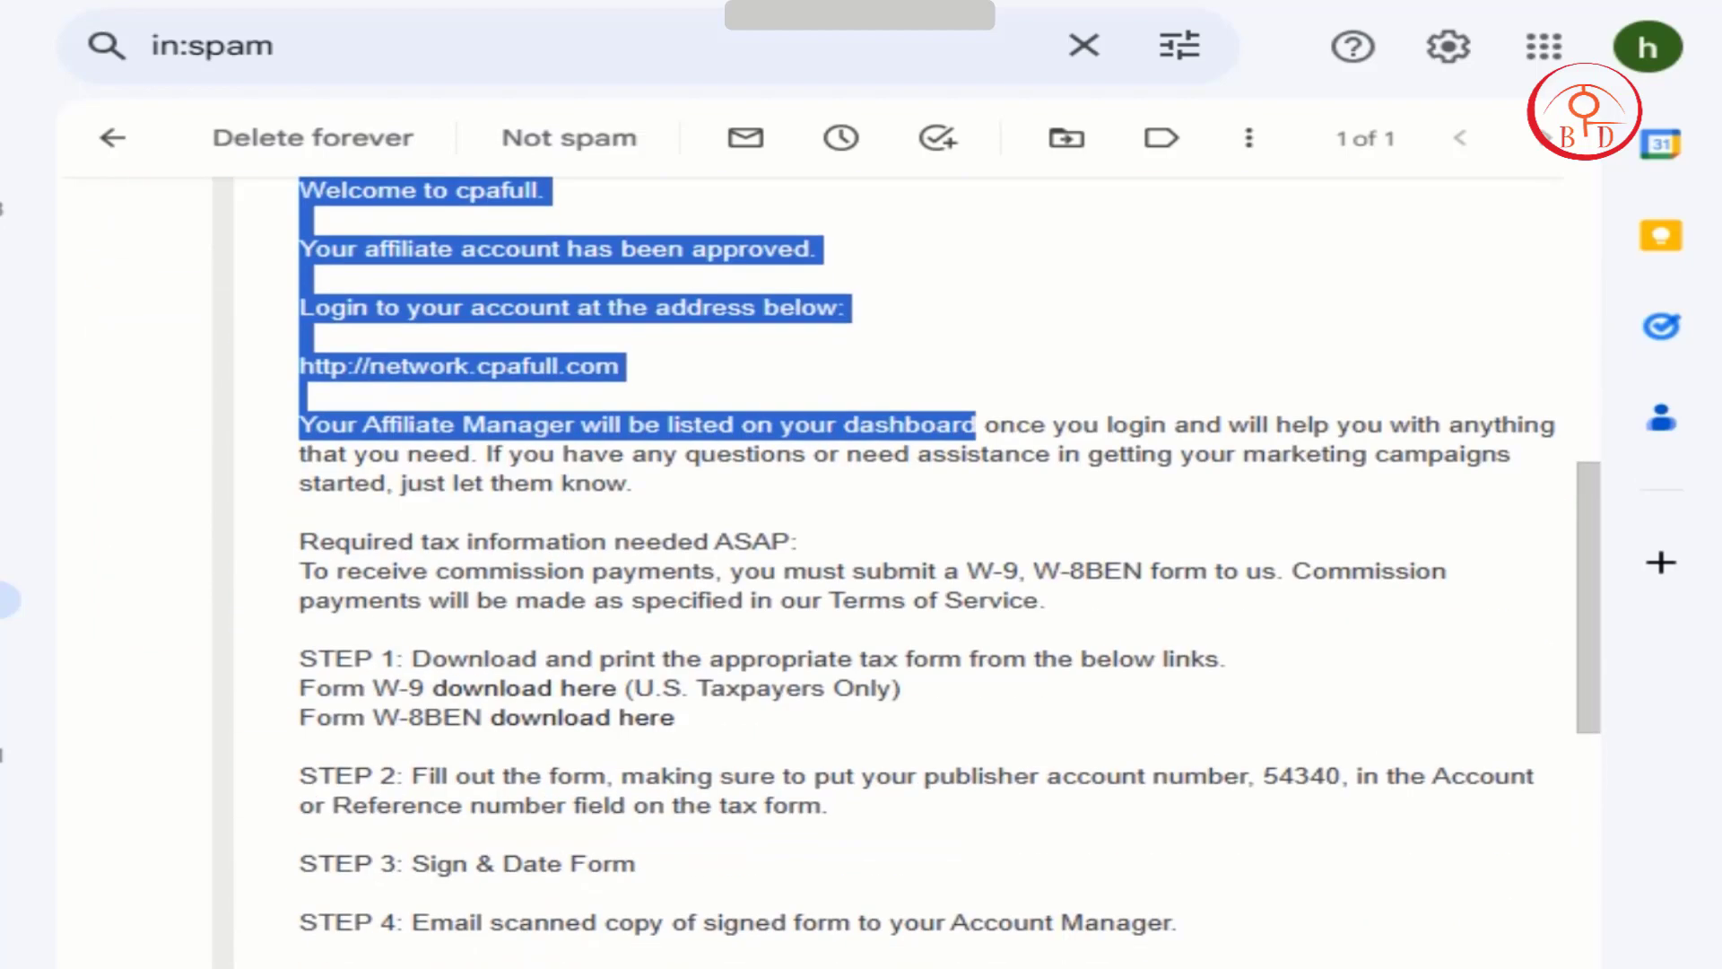
scroll(897, 574, "down", 2)
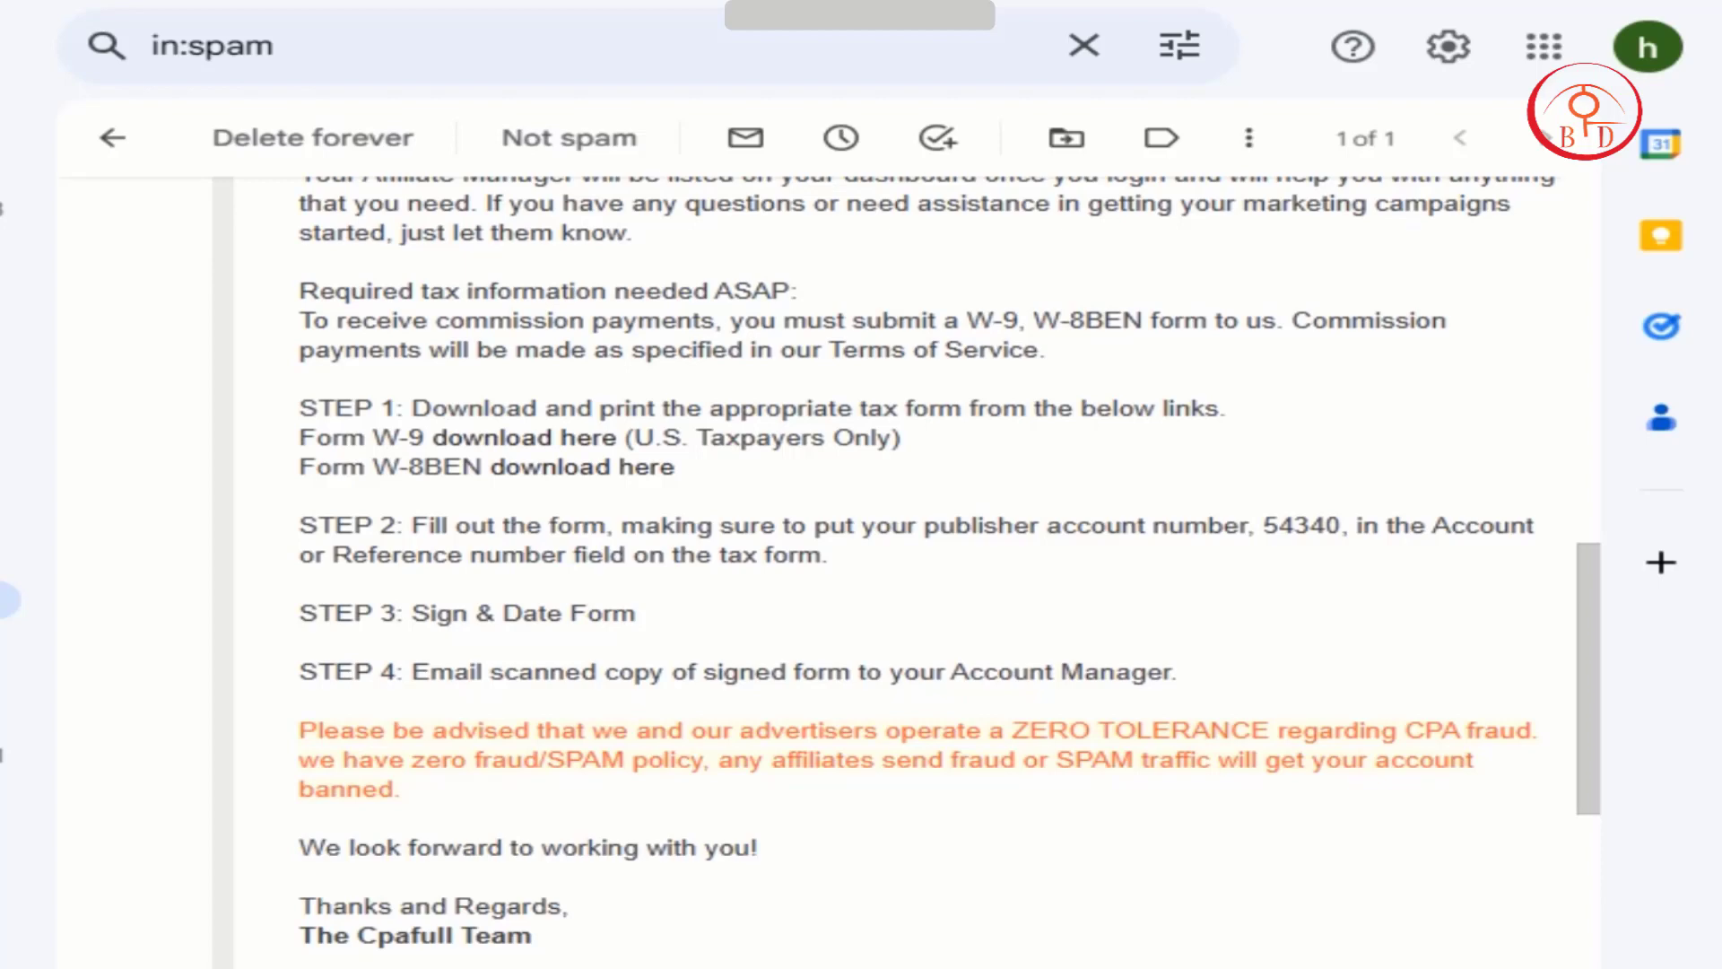
Step: Highlight the approval email body down to the tax form links
left_click_drag(301, 180, 674, 466)
scroll(897, 565, "up", 4)
scroll(897, 565, "up", 5)
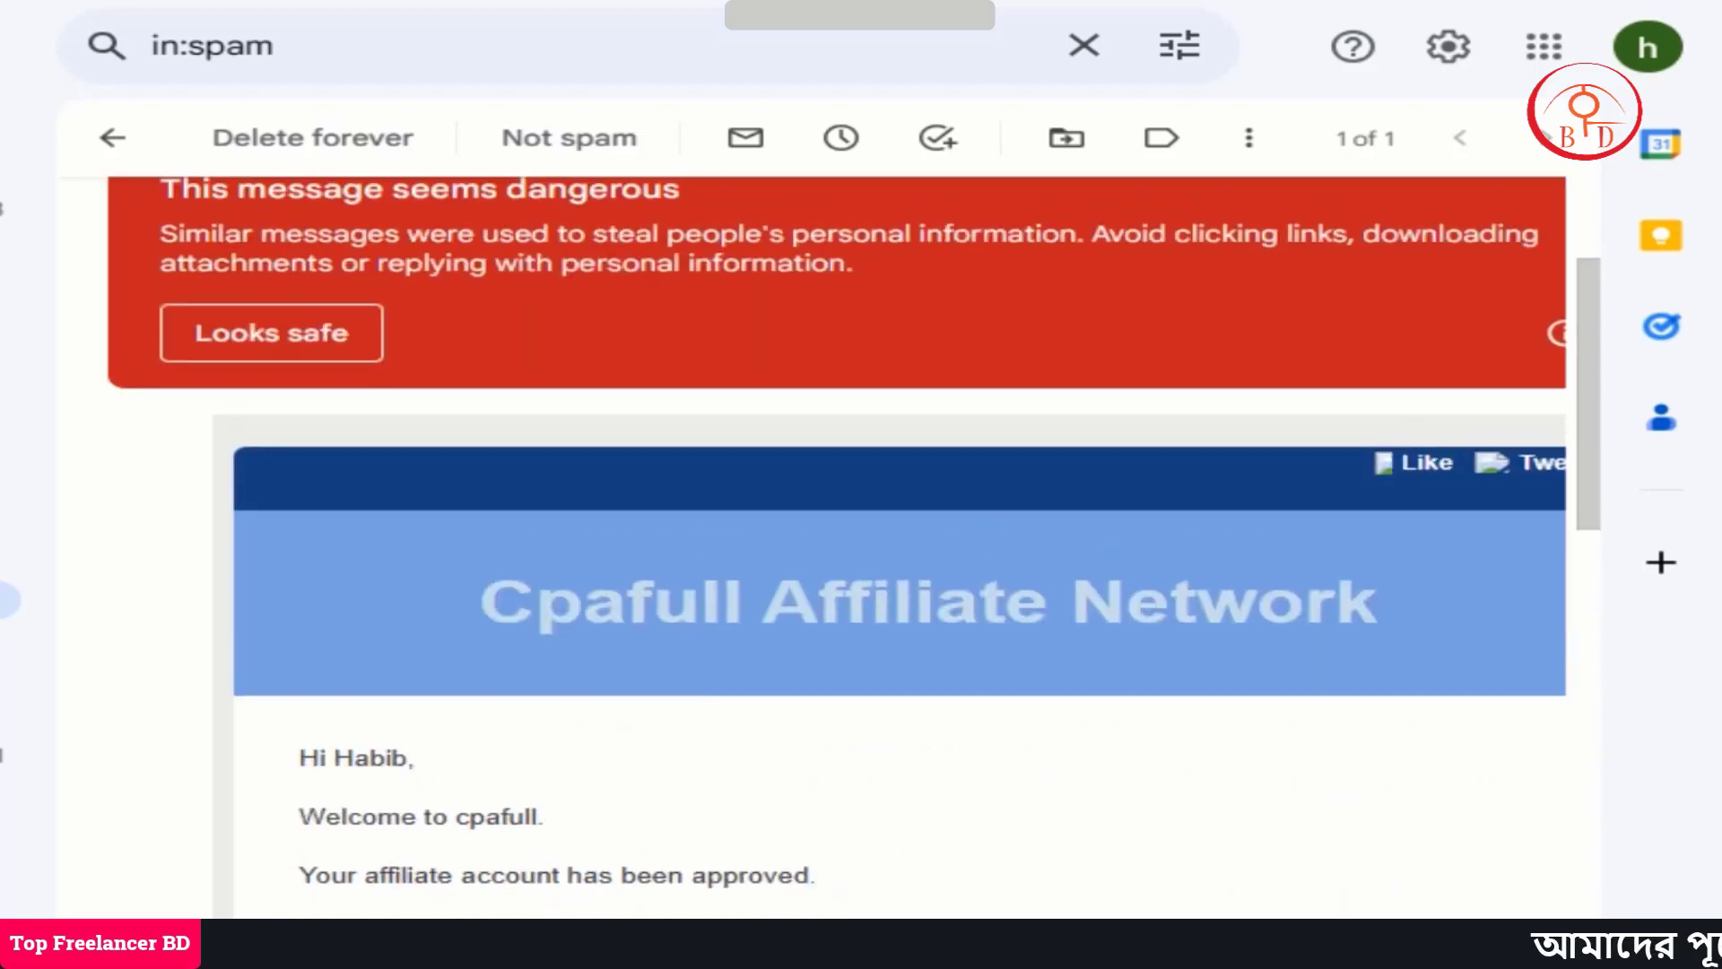
scroll(896, 547, "down", 12)
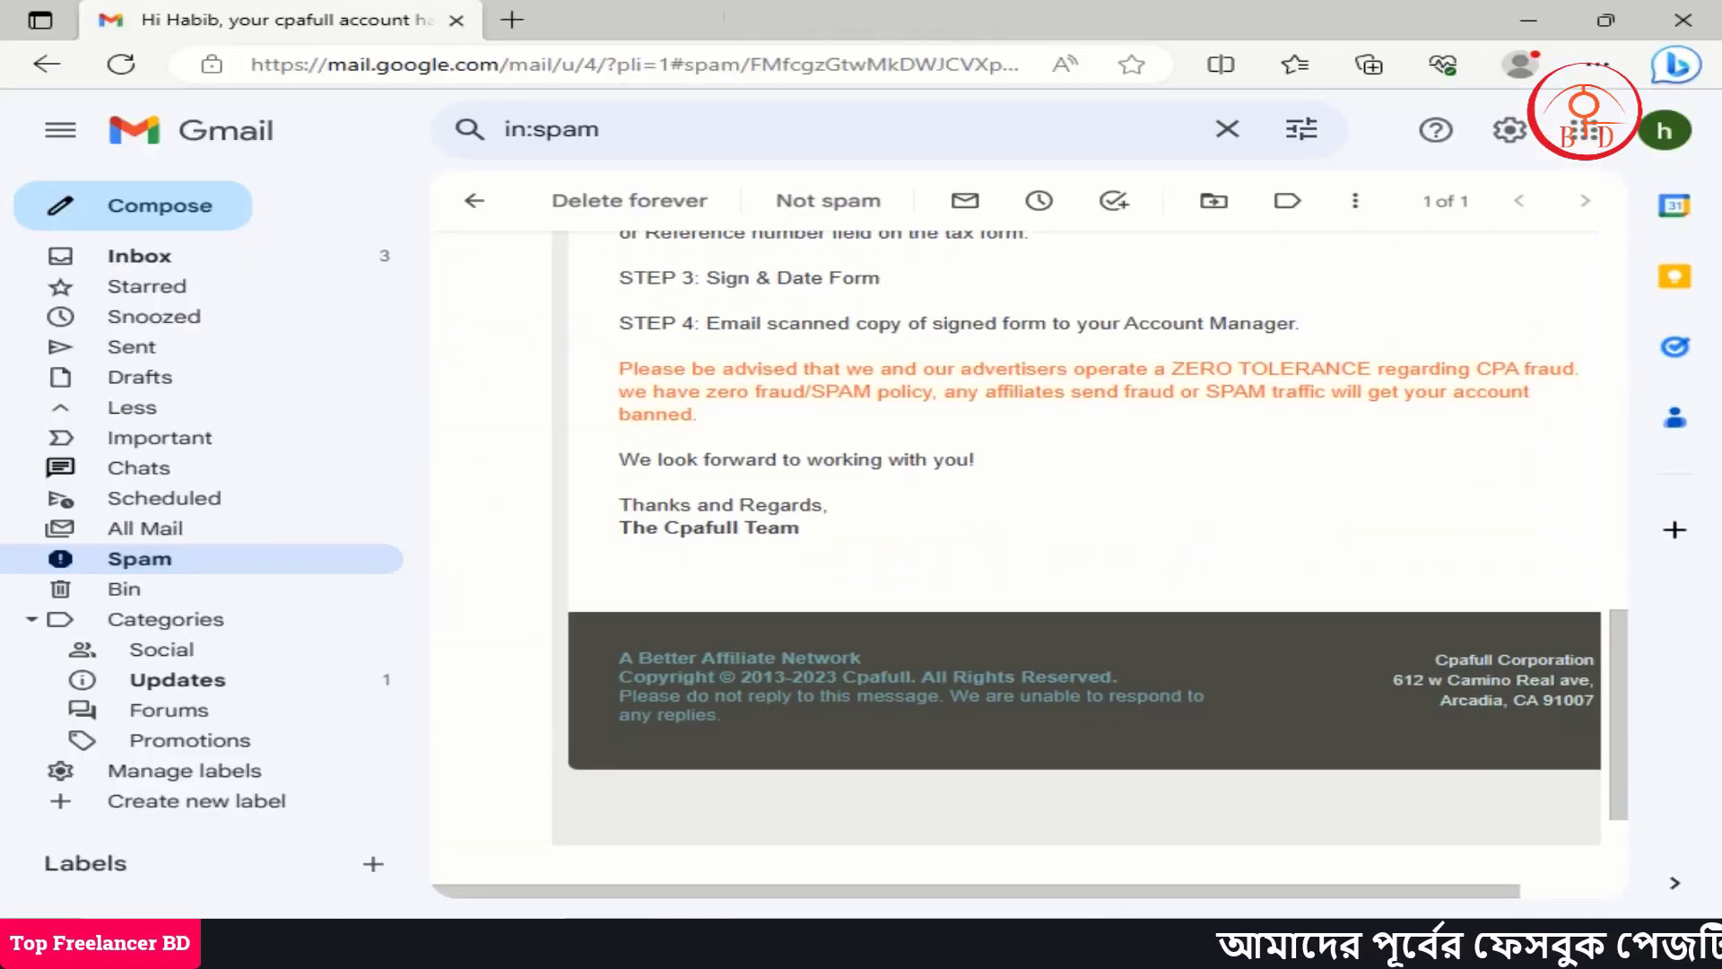
scroll(1076, 547, "up", 10)
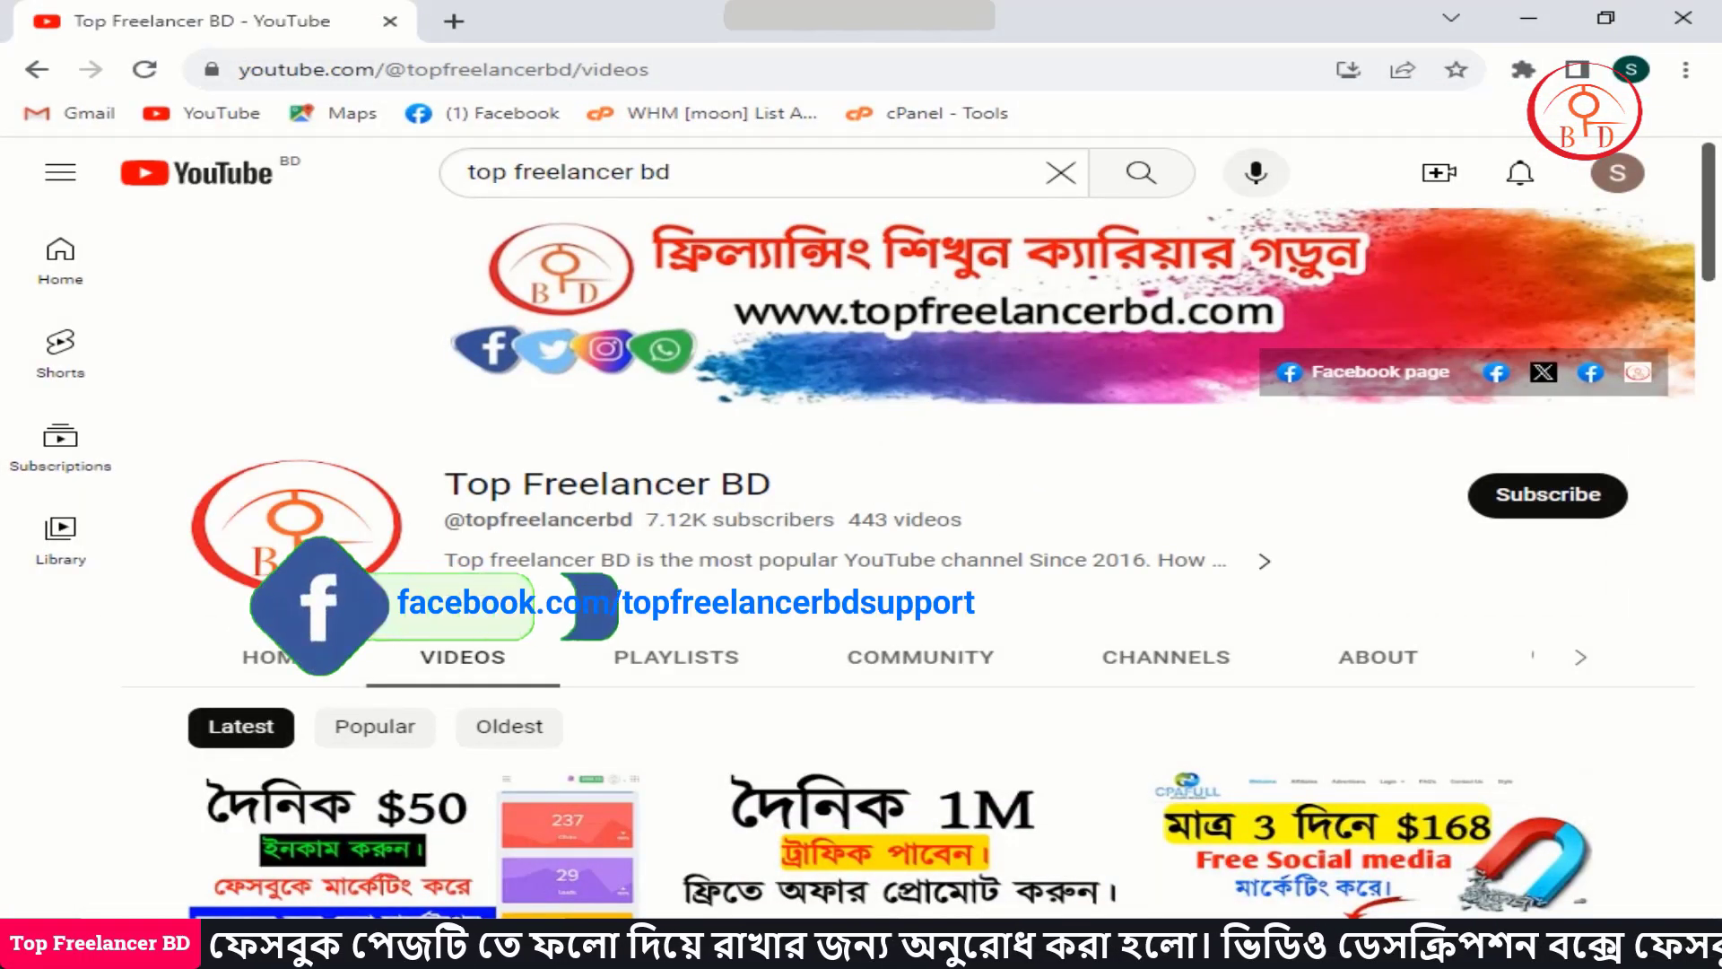
Step: Highlight Top Freelancer BD's channel info and load its HOME page with the featured video
scroll(906, 538, "down", 1)
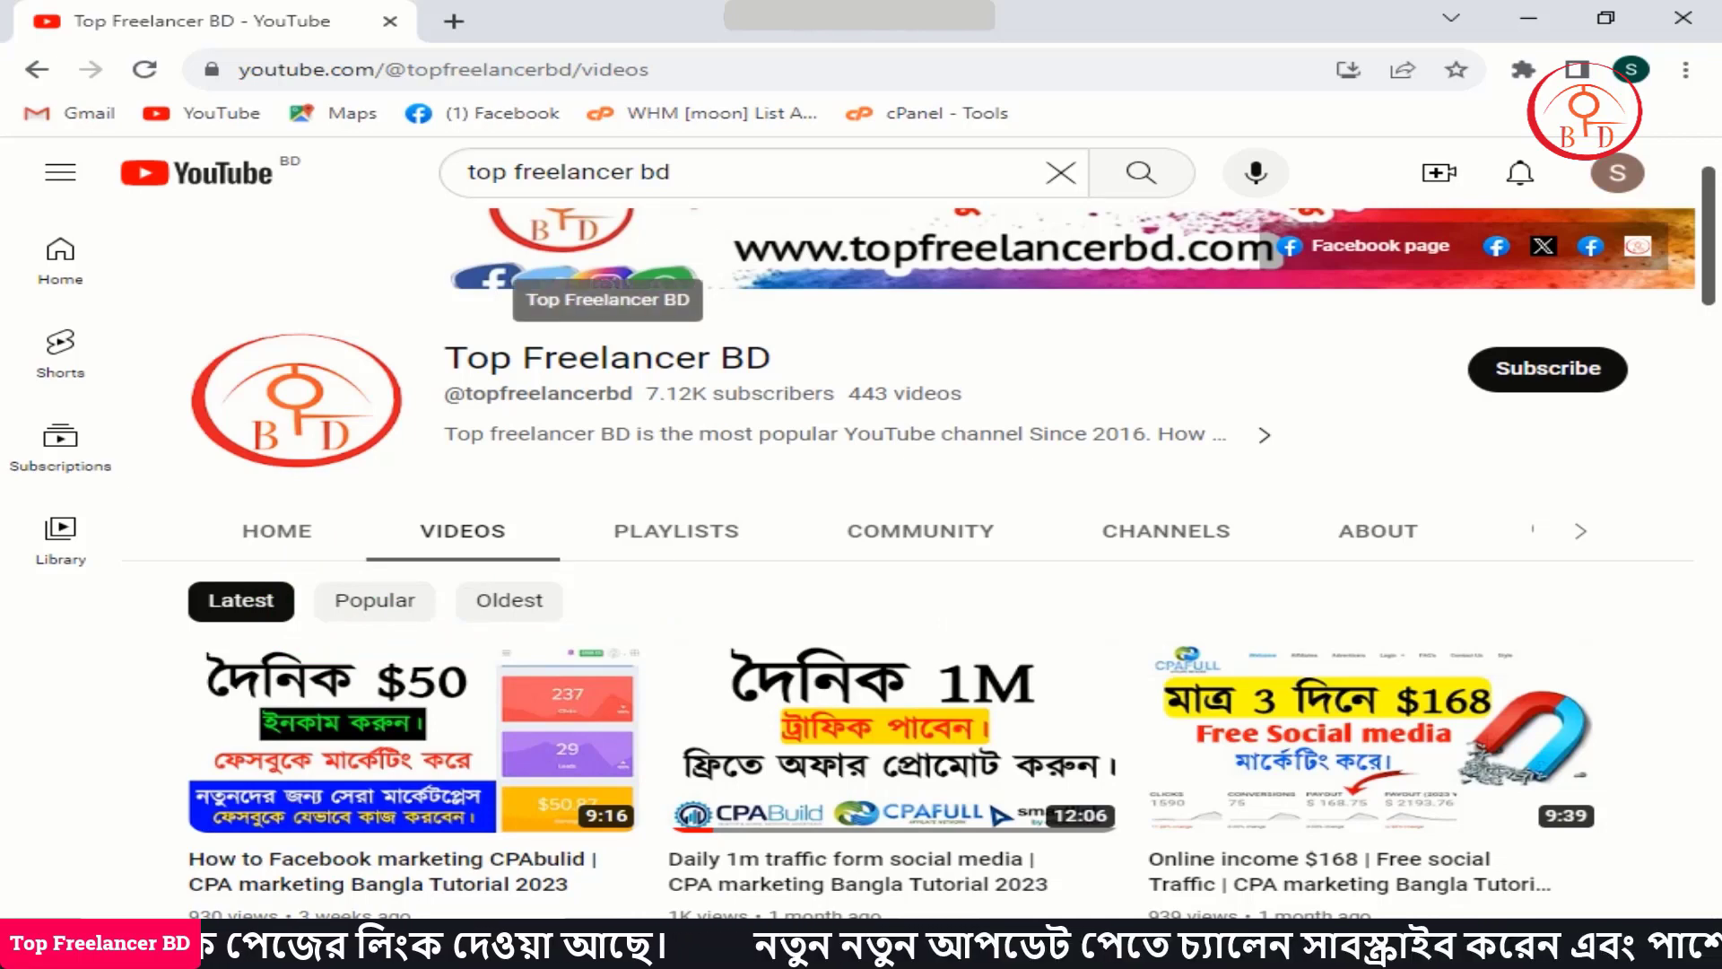
mouse_move(445, 359)
left_mouse_down()
mouse_move(775, 359)
mouse_move(1032, 435)
mouse_move(1215, 435)
mouse_move(634, 435)
mouse_move(296, 399)
mouse_move(461, 359)
left_mouse_up()
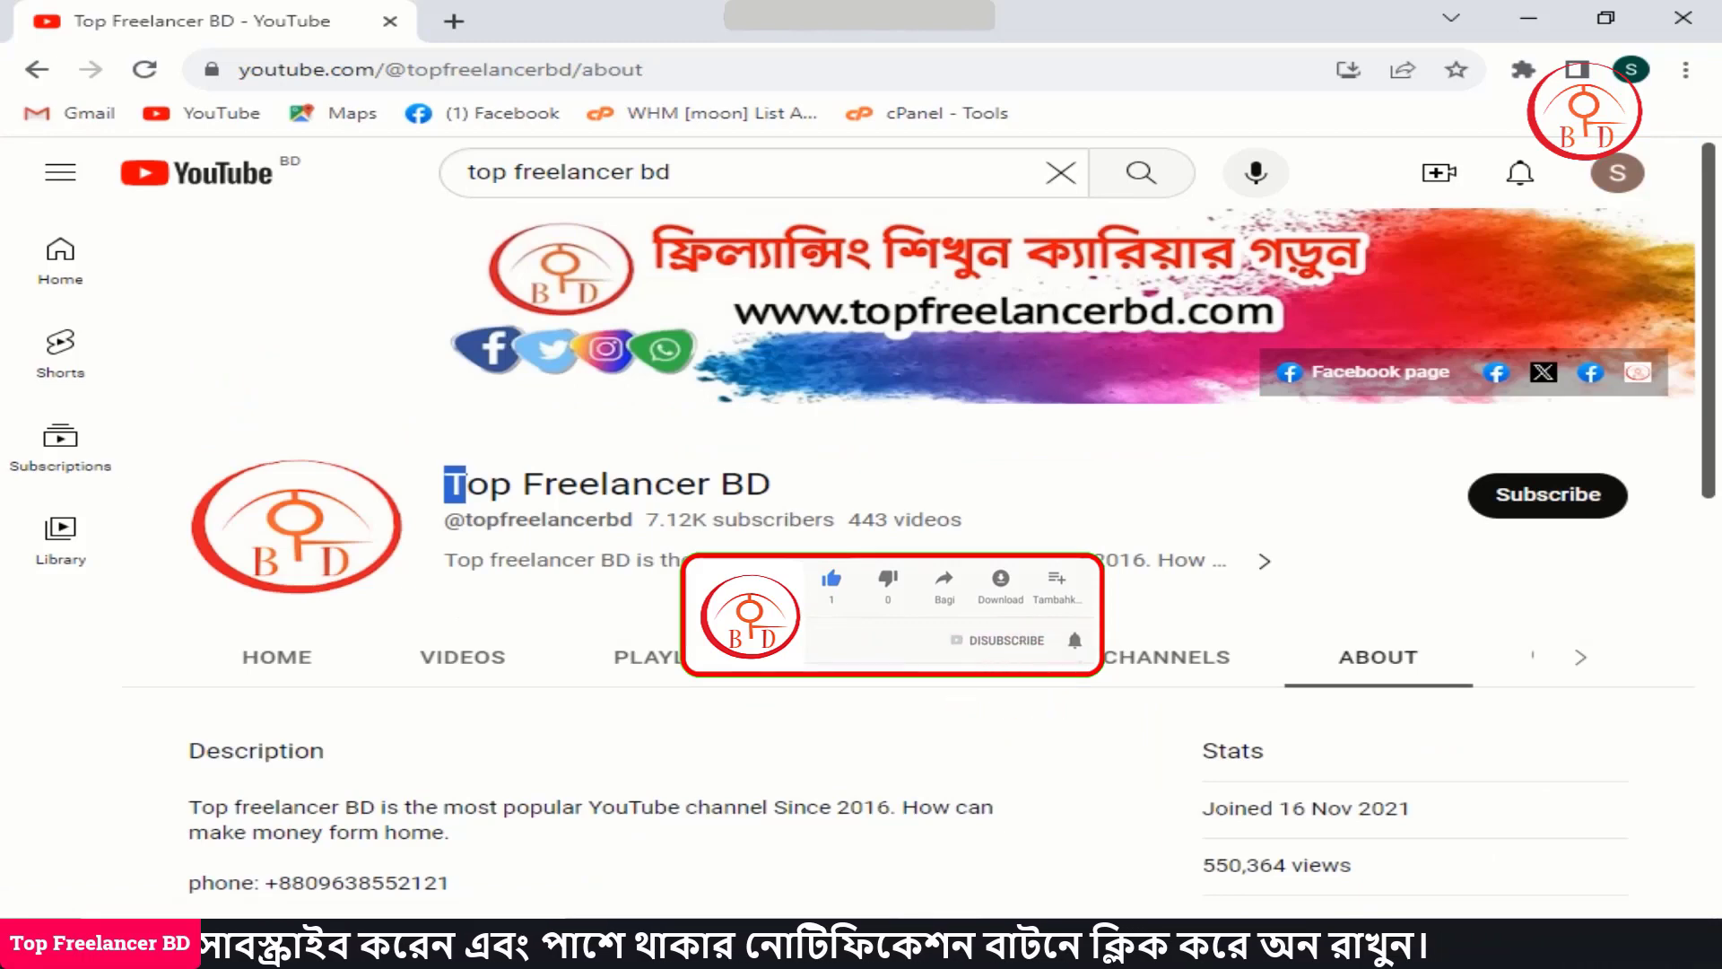
scroll(861, 539, "down", 2)
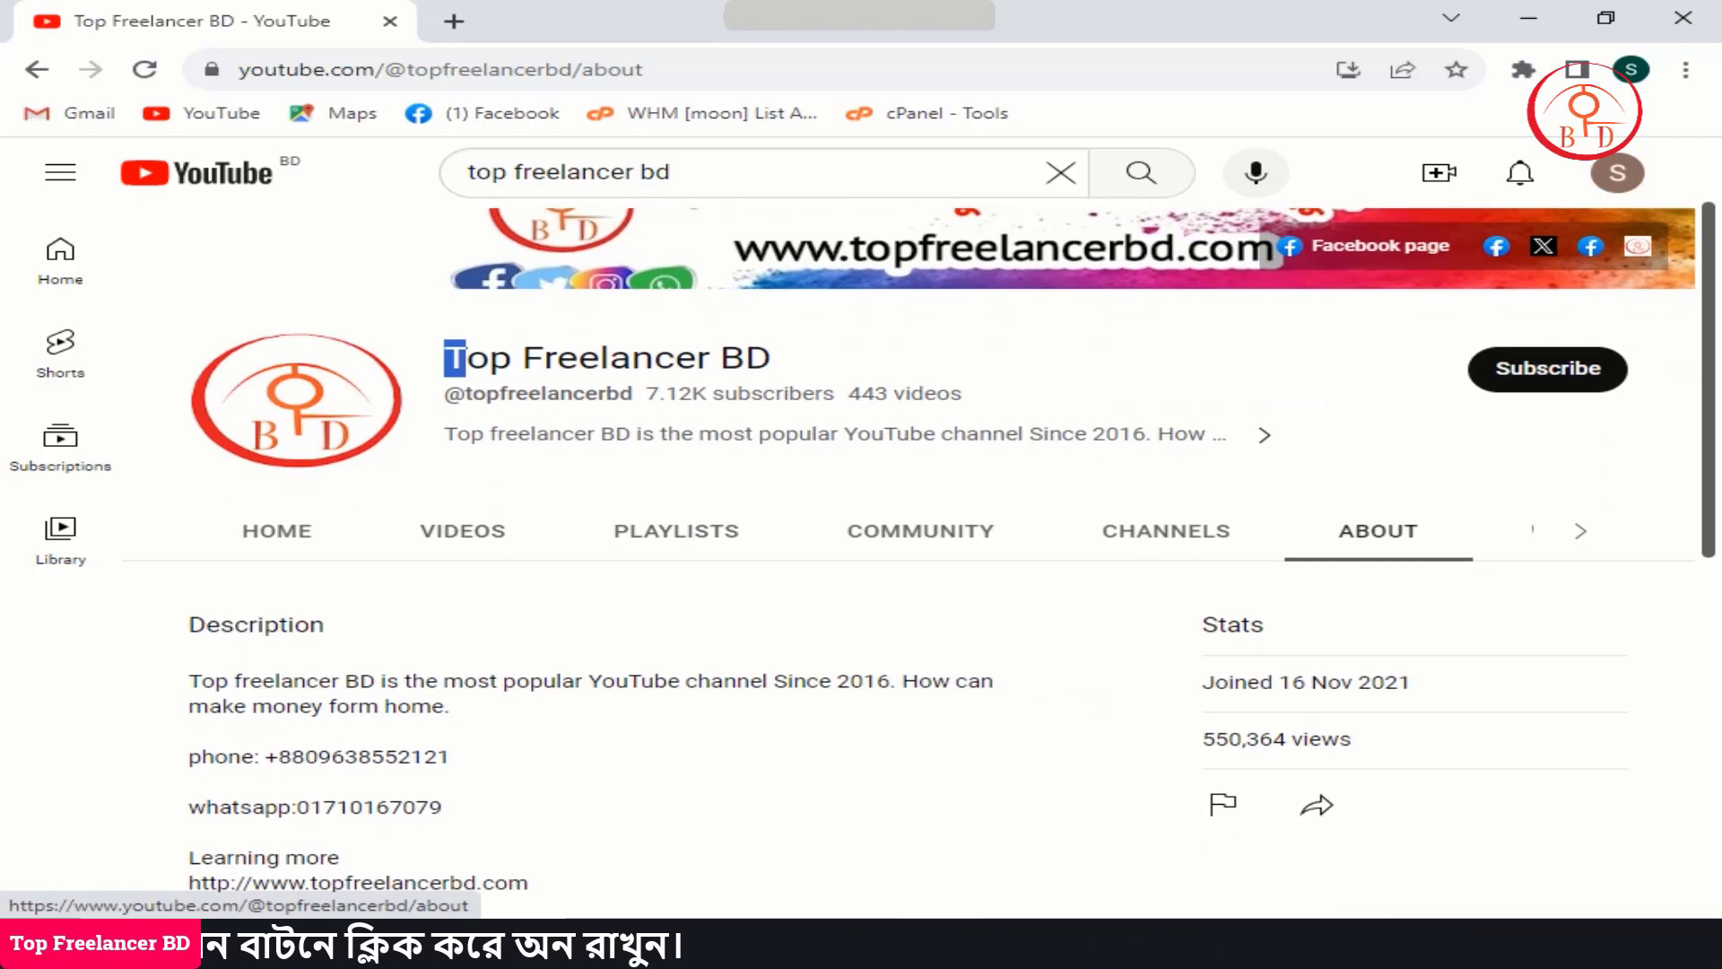
left_click(276, 530)
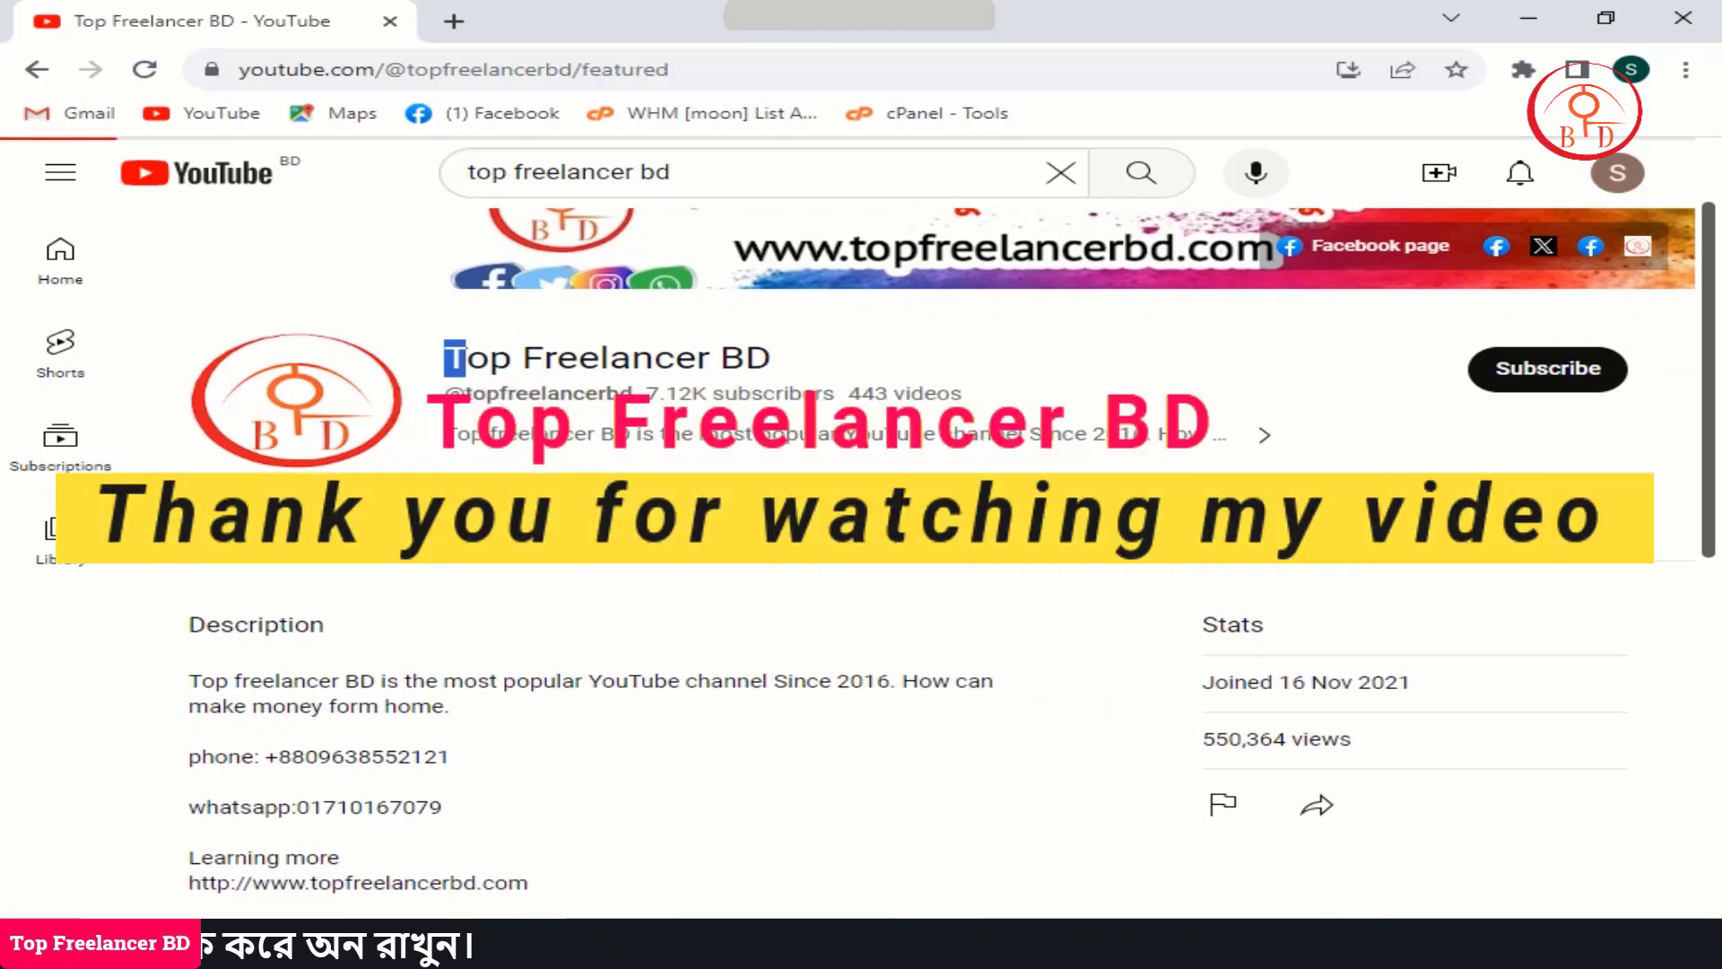
scroll(897, 538, "down", 1)
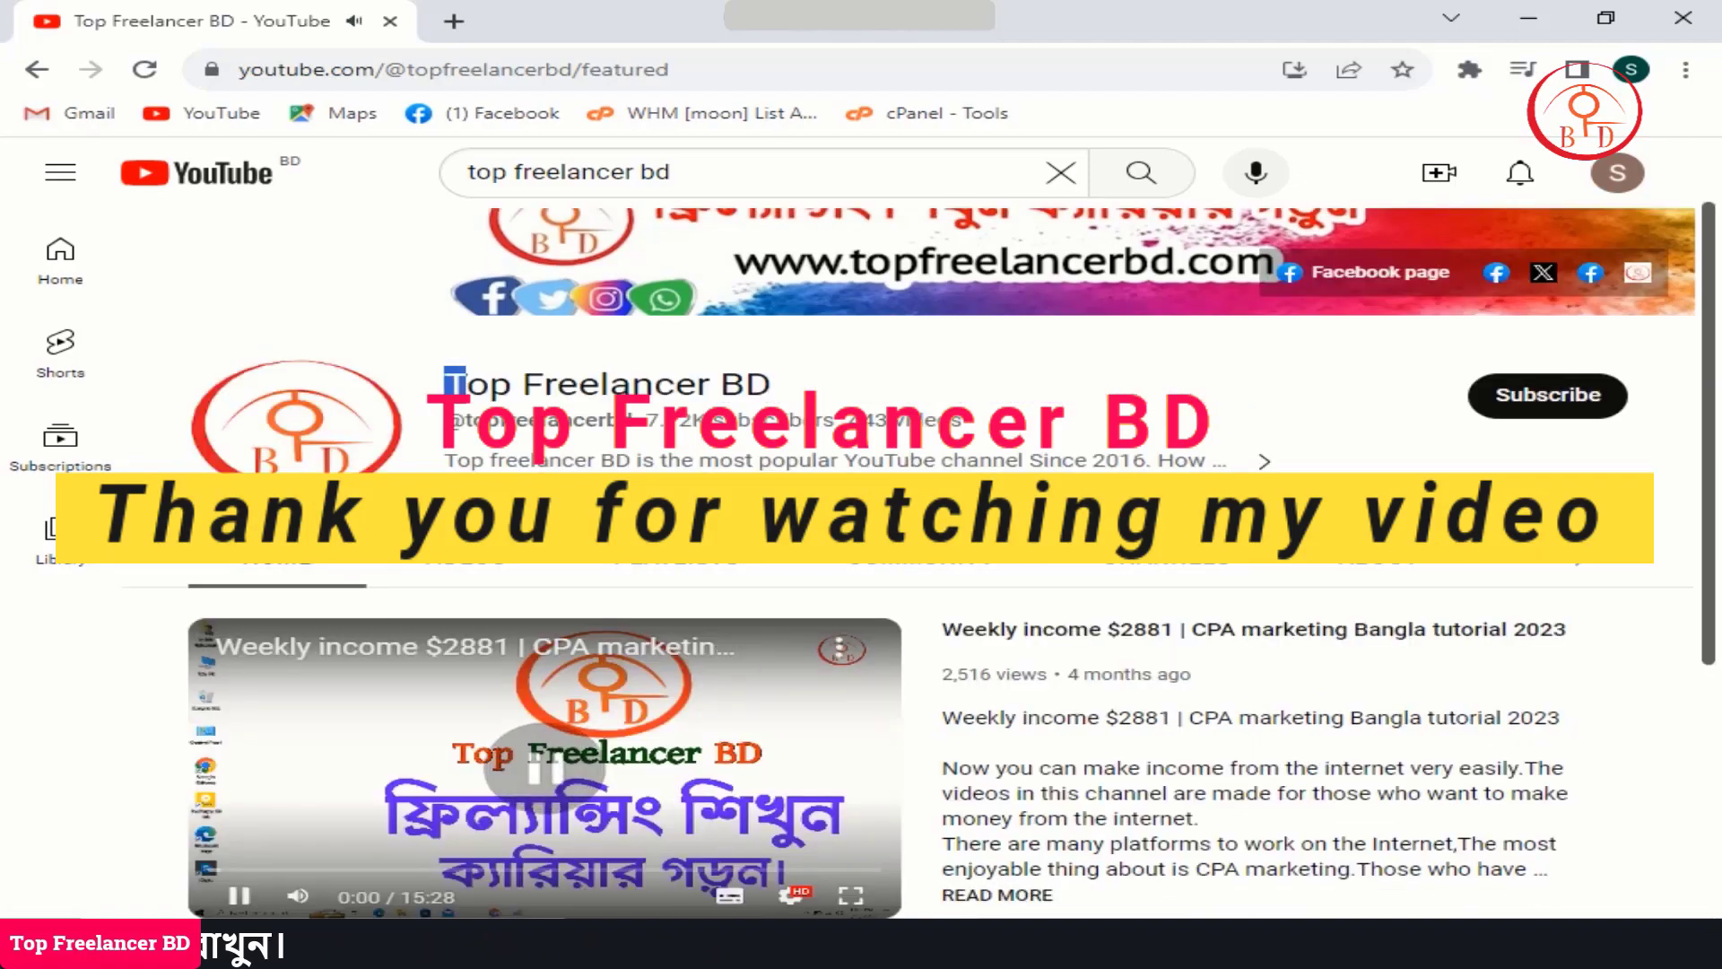